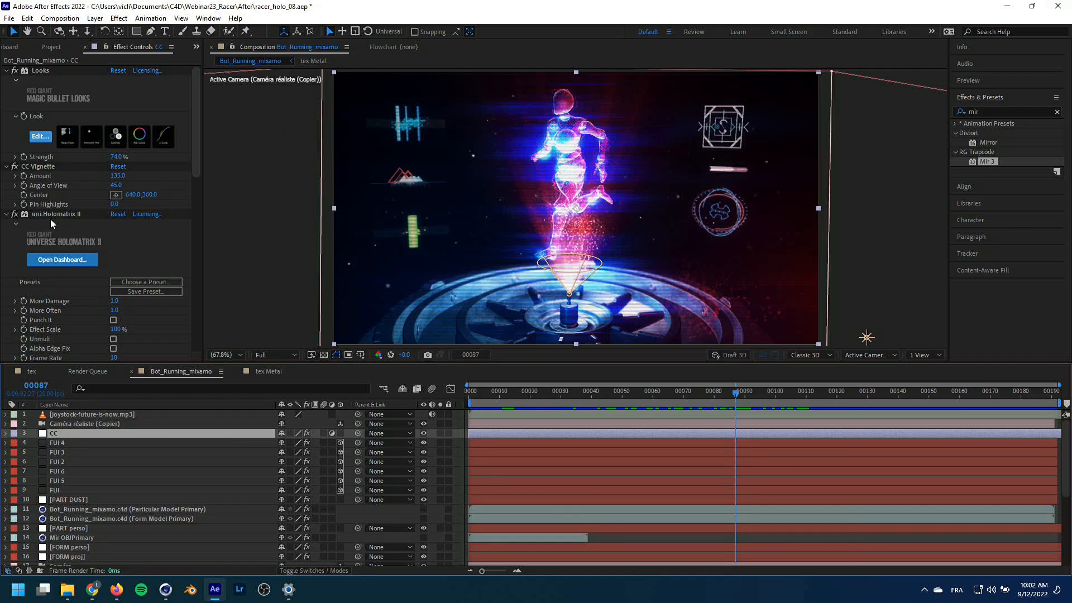
Play the V2 MP4 render of Bot_Running_mixamo from the render folder in File Explorer and return to After Effects
click(57, 444)
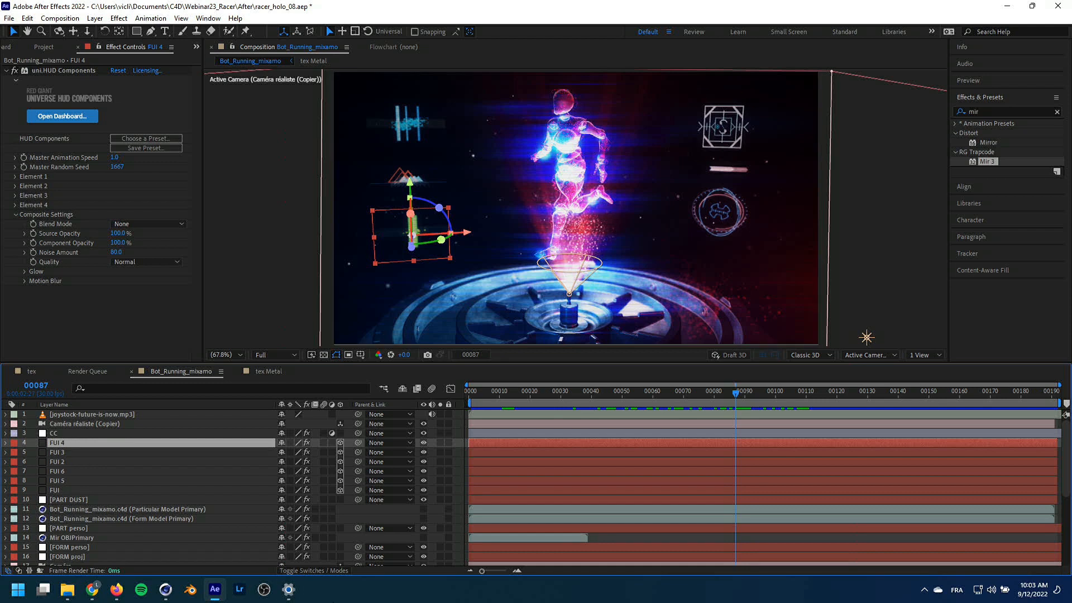
click(68, 589)
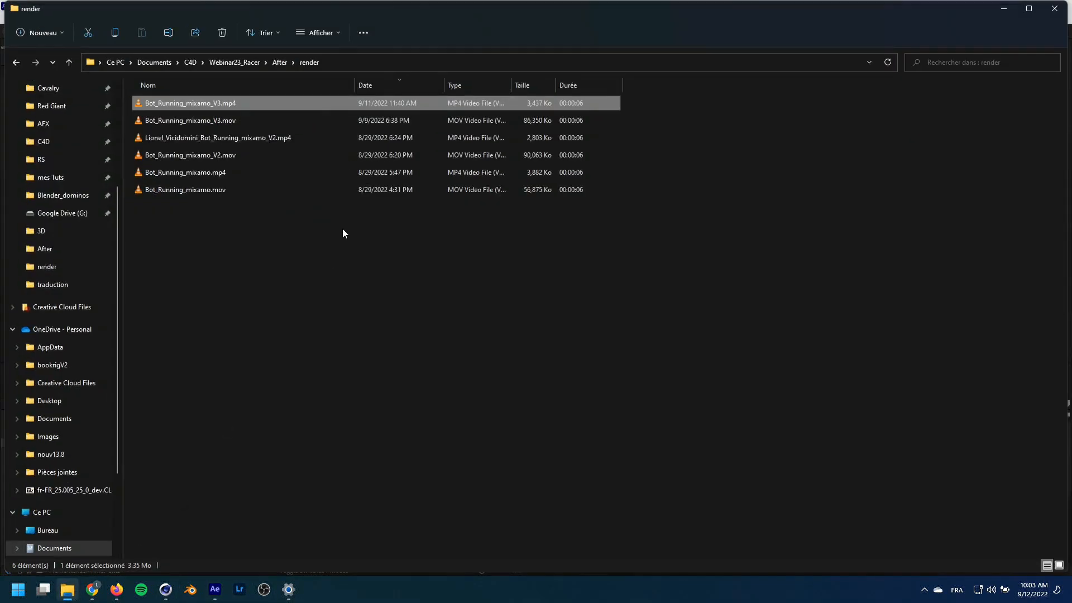
click(281, 255)
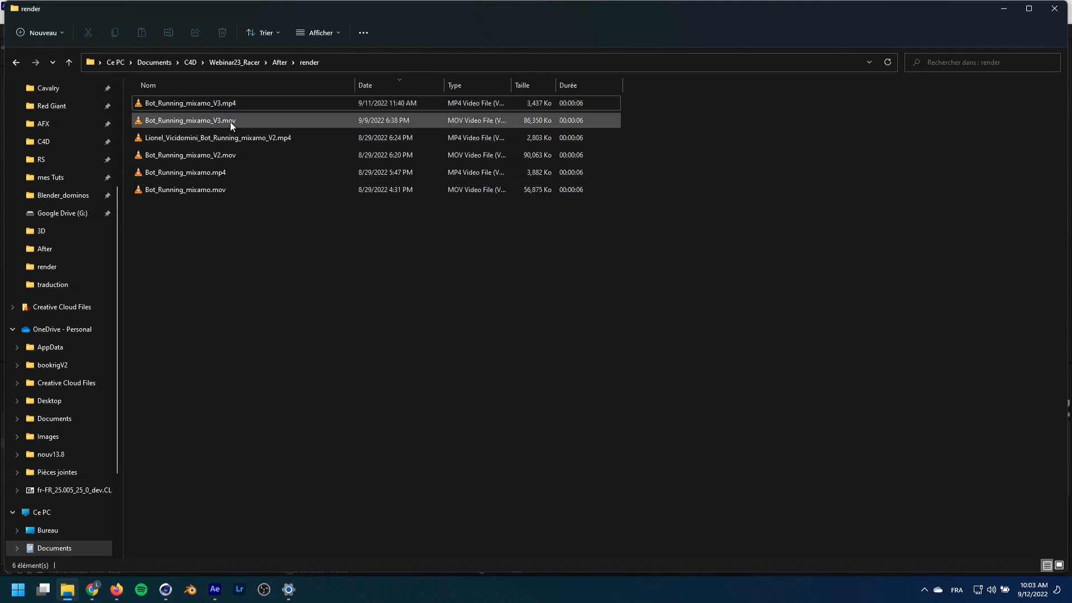
click(218, 158)
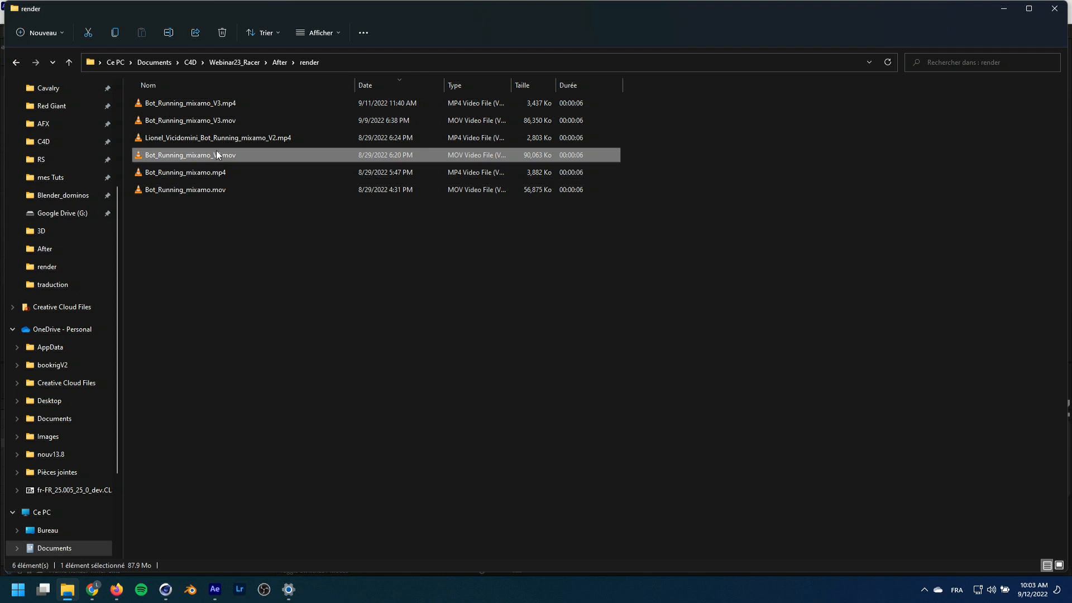
click(244, 137)
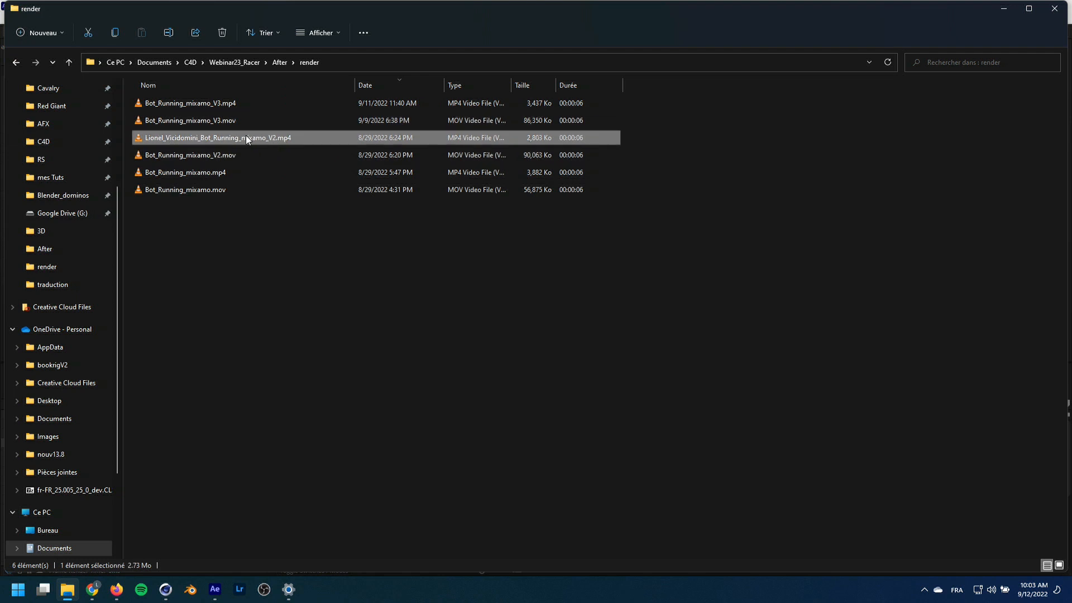
double_click(247, 140)
double_click(455, 297)
click(215, 590)
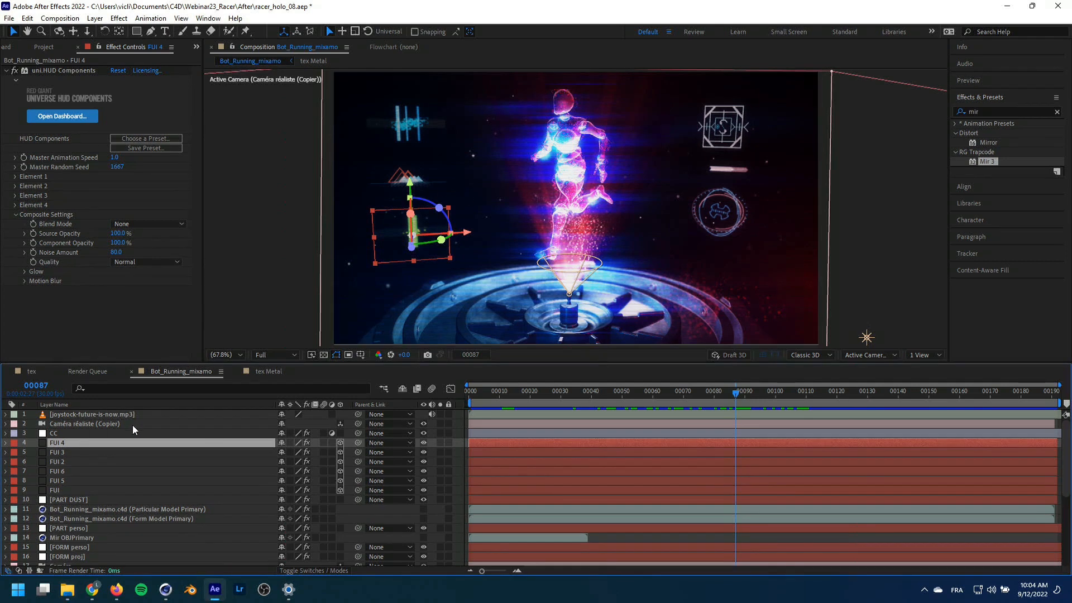
Review the effects on the CC adjustment layer, hide that layer, and view the composition at frame 27
click(52, 433)
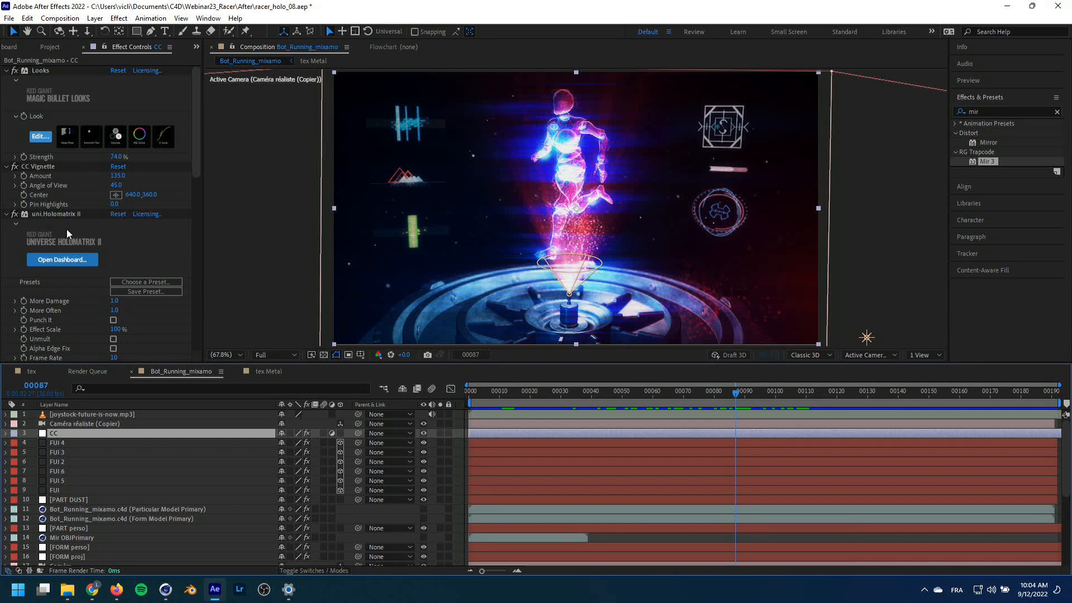
scroll(65, 229, down, 5)
scroll(66, 229, up, 5)
click(423, 432)
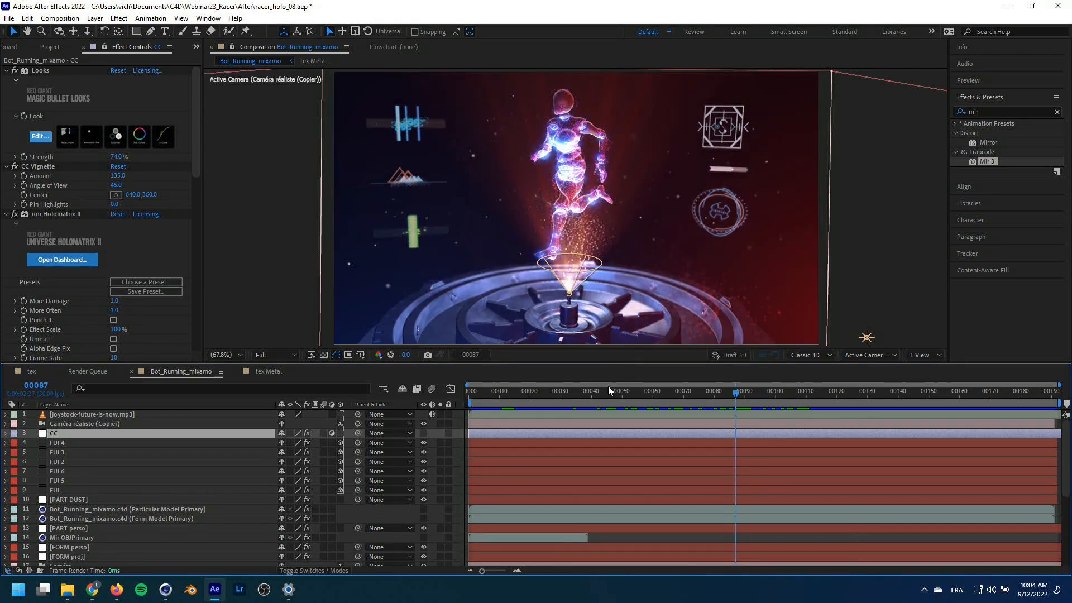
drag(535, 390, 552, 390)
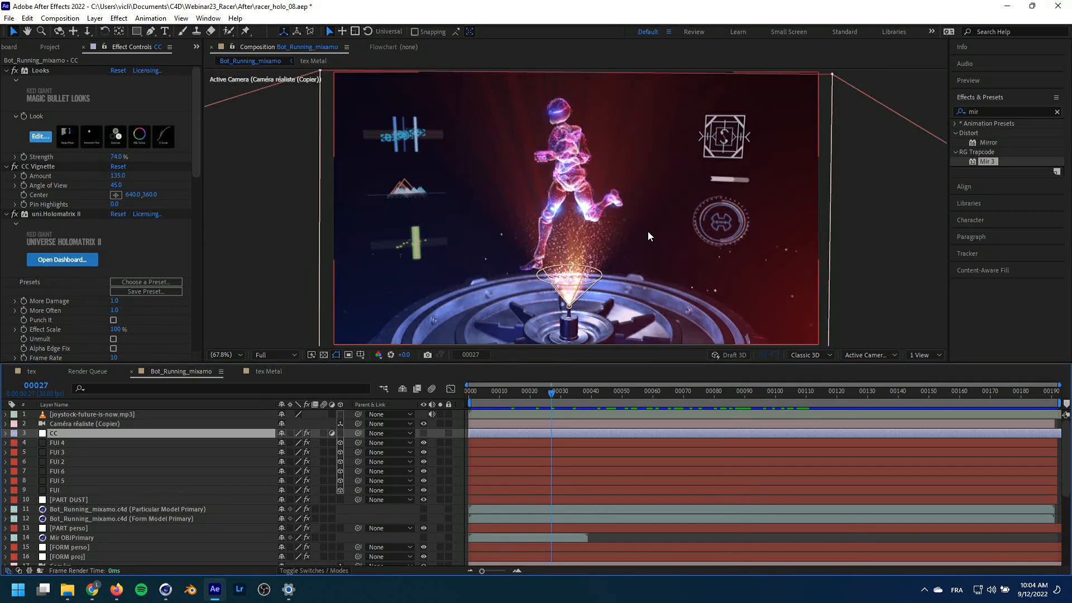
Examine the uni.HUD Components effect on the FUI 4 layer with the composition's layer controls temporarily hidden
key(ctrl+shift+h)
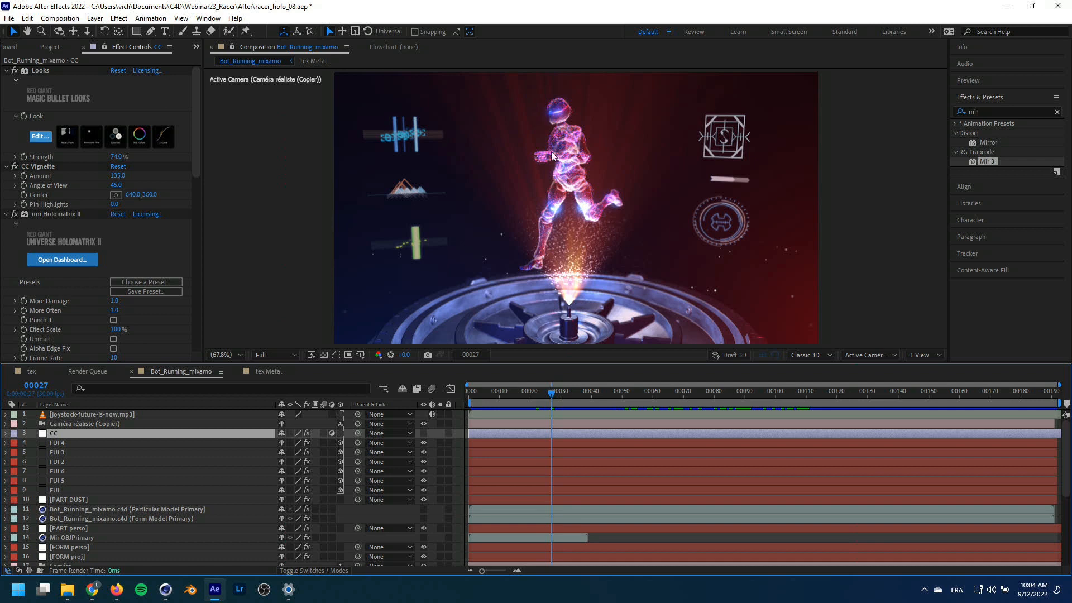
click(61, 443)
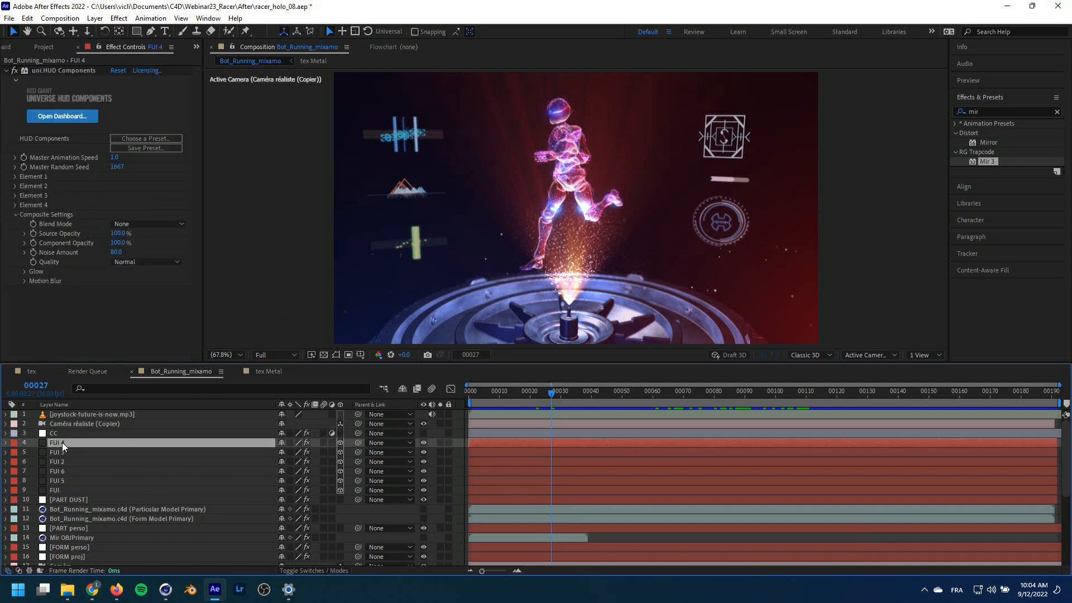
click(63, 71)
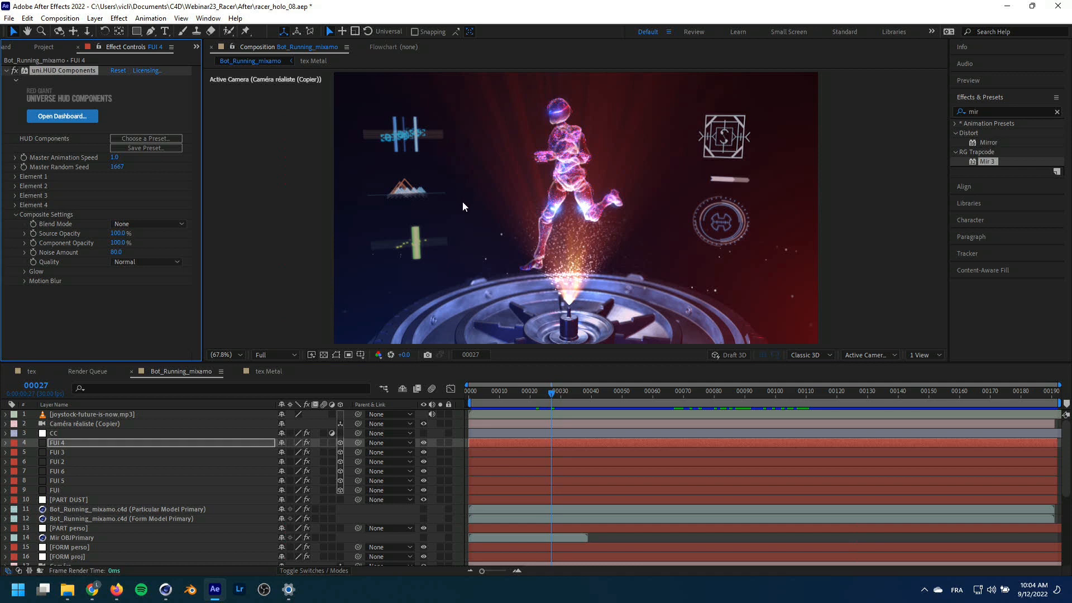
key(ctrl+shift+h)
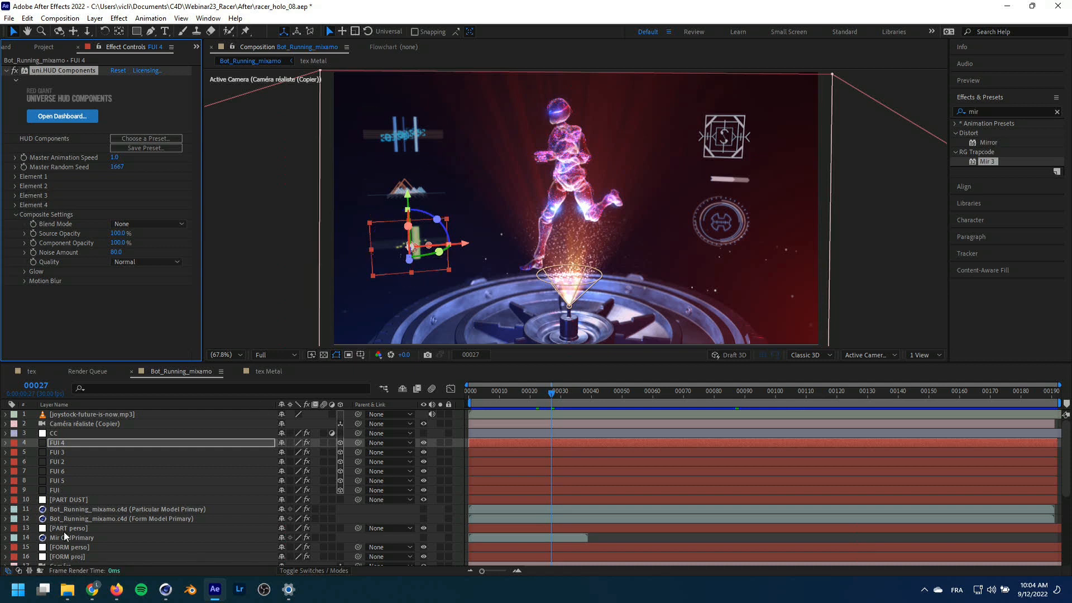
Examine the Particular effect on the PART DUST layer and scrub the composition to frame 101
click(61, 499)
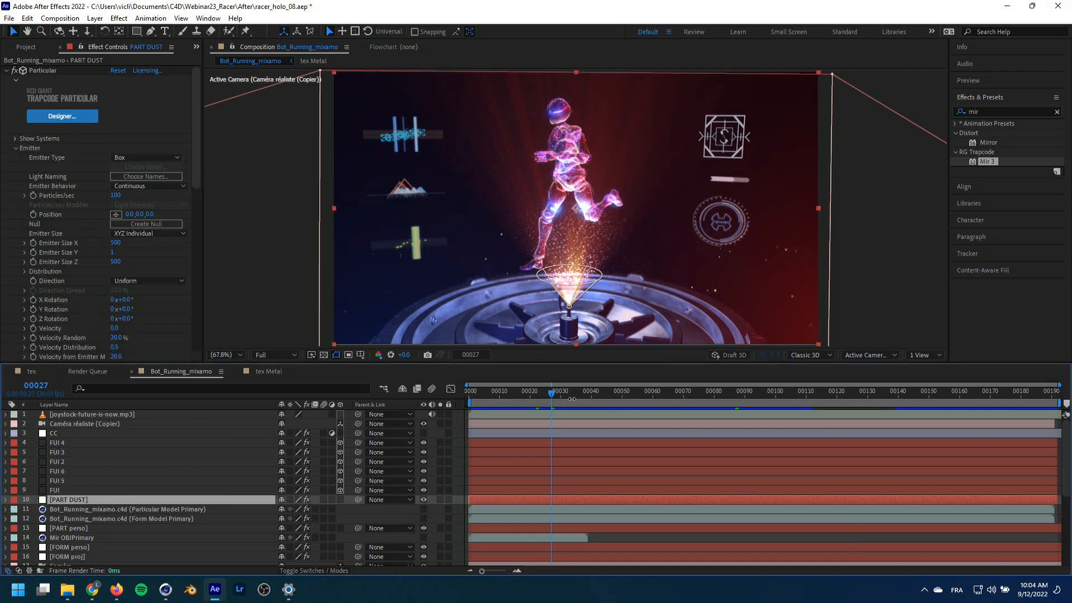
drag(574, 394, 777, 384)
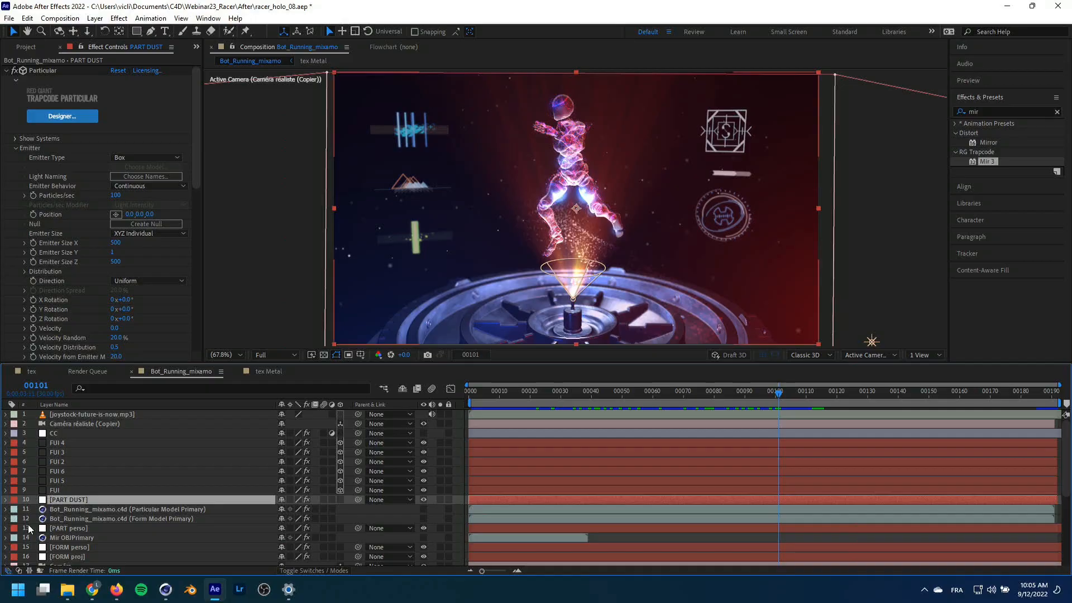
Solo the PART perso layer to examine its particles, scrub back to frame 64, and restore the full composition
scroll(79, 477, down, 5)
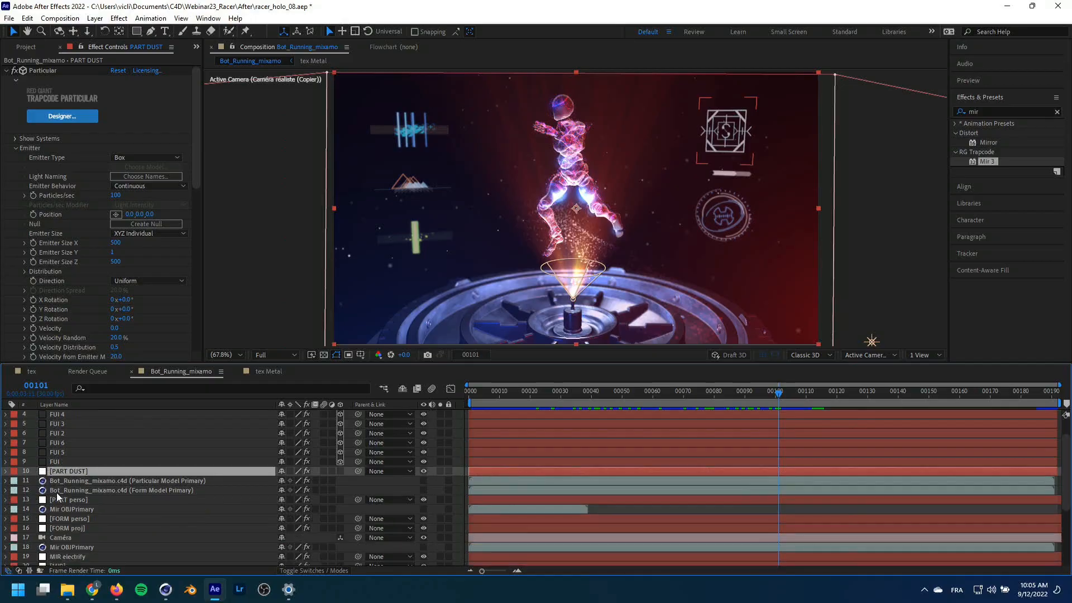
click(70, 470)
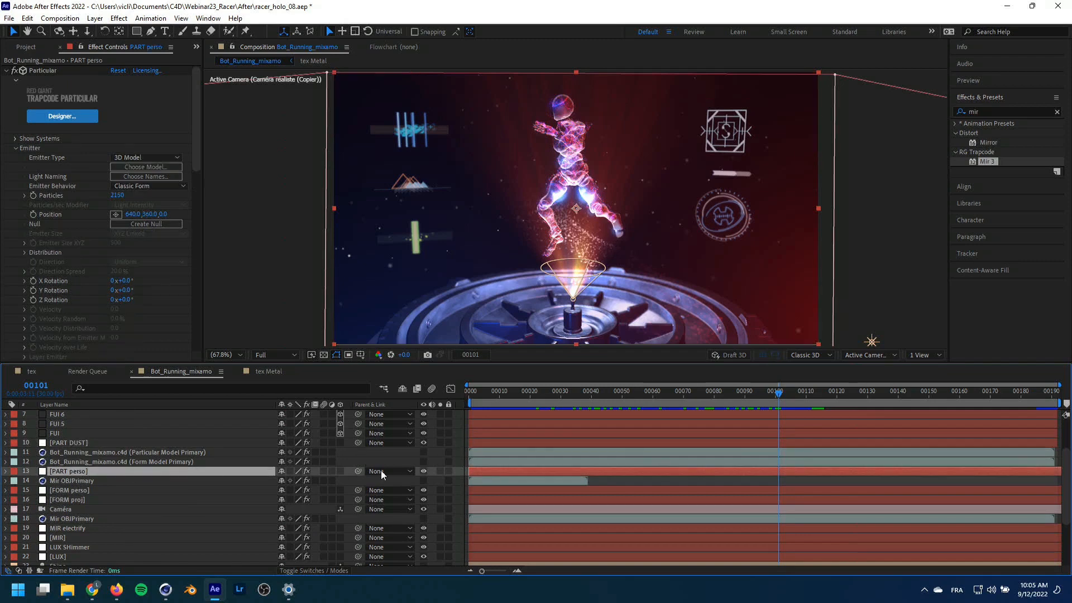
click(439, 470)
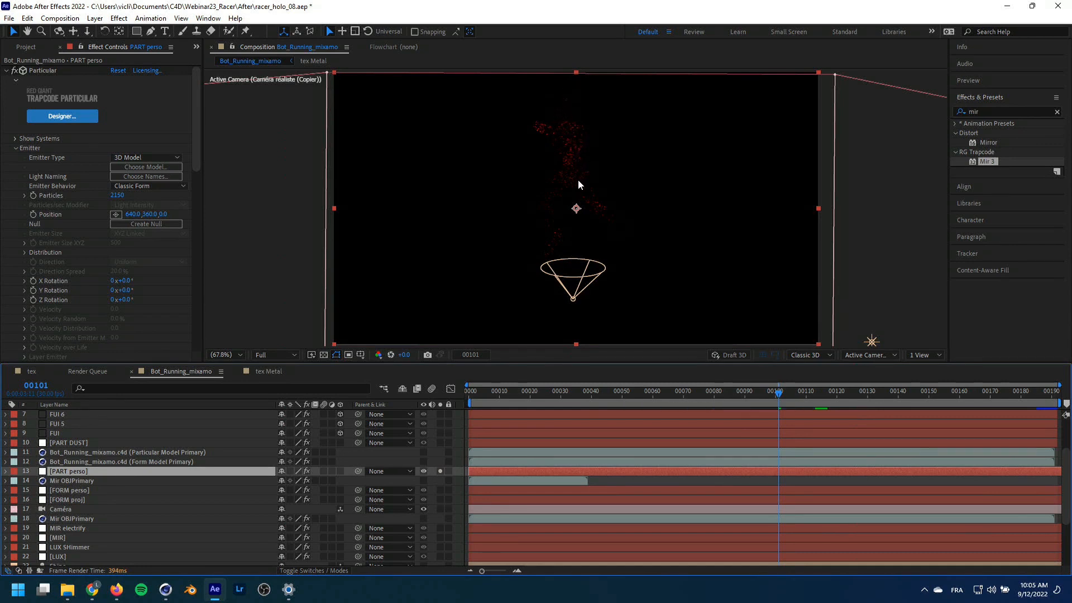
drag(611, 390, 660, 380)
mouse_move(671, 380)
mouse_down()
mouse_move(699, 376)
mouse_move(664, 388)
mouse_up()
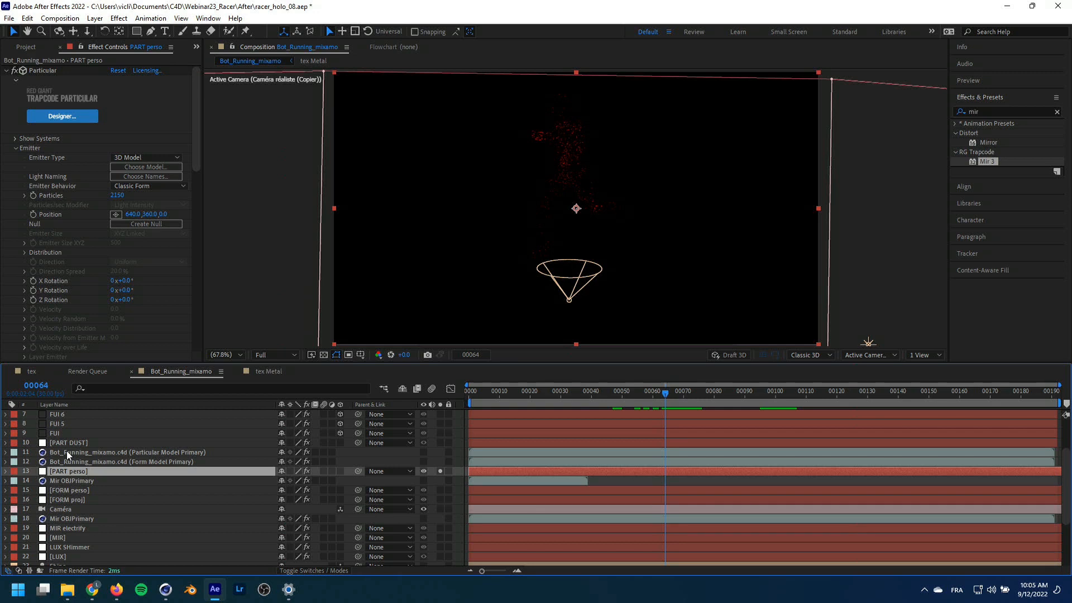
click(440, 470)
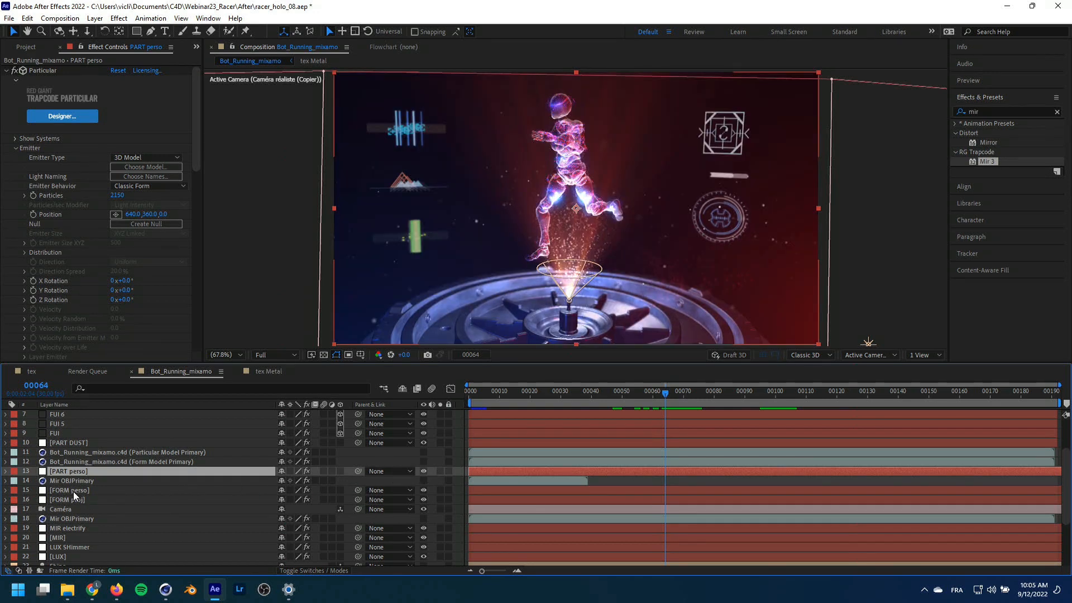
Solo the FORM perso layer to examine its particles, scrub to frame 58, and restore the full composition
click(73, 491)
click(440, 490)
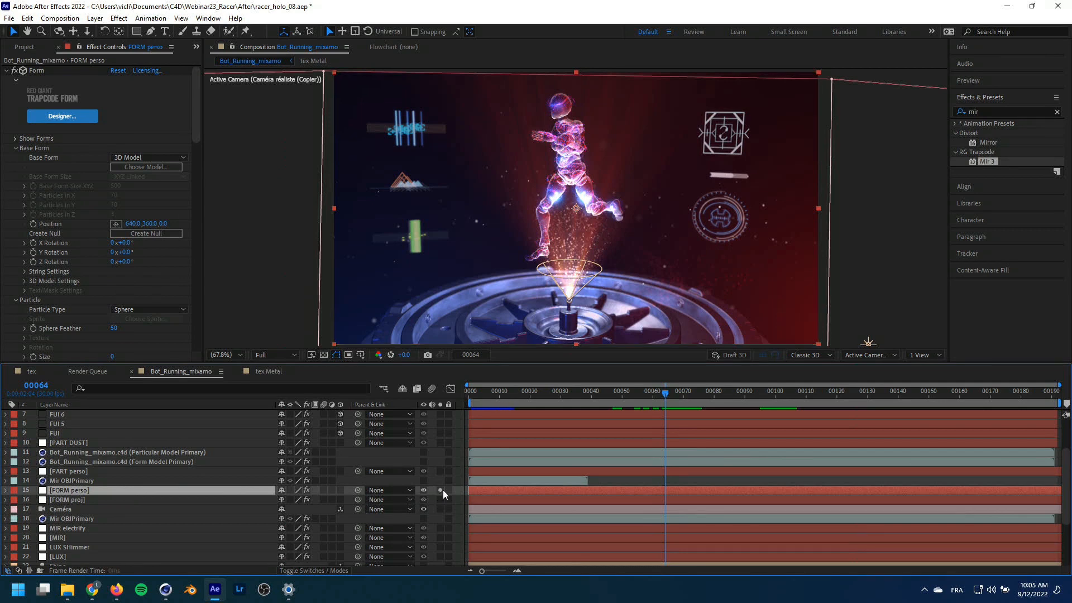
mouse_move(664, 390)
mouse_down()
mouse_move(719, 385)
mouse_move(621, 390)
mouse_move(645, 387)
mouse_up()
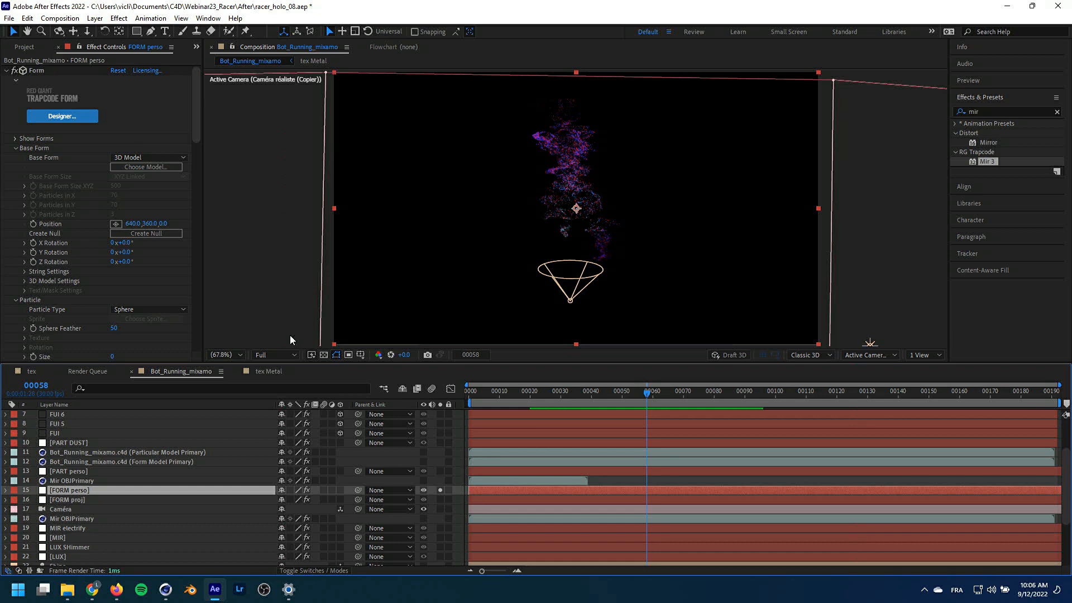
click(439, 490)
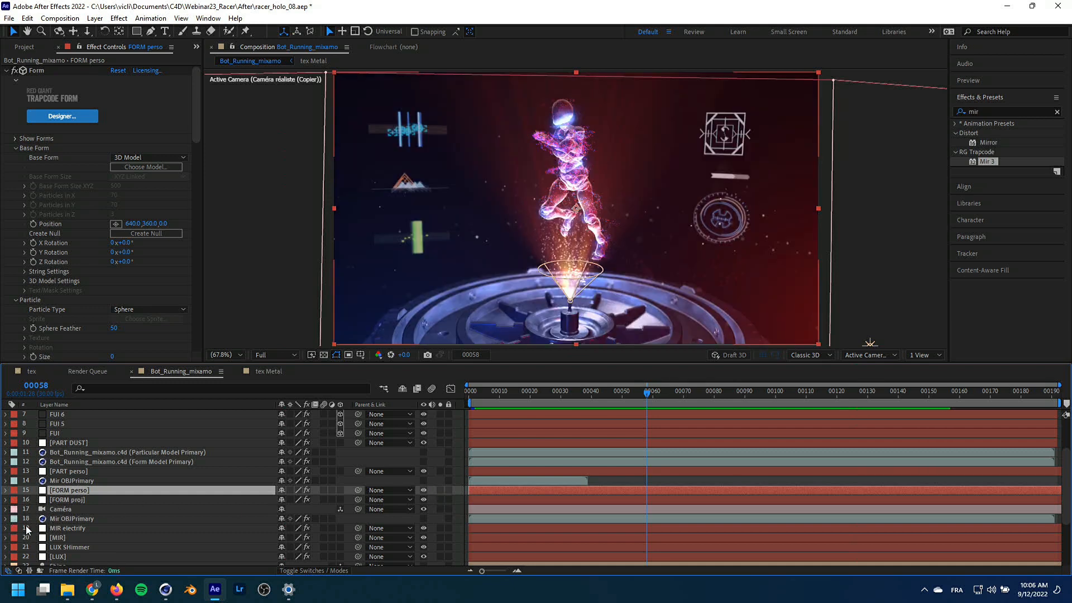
Solo the FORM proj layer to examine its particle grid above the projector, and restore the full composition
click(72, 499)
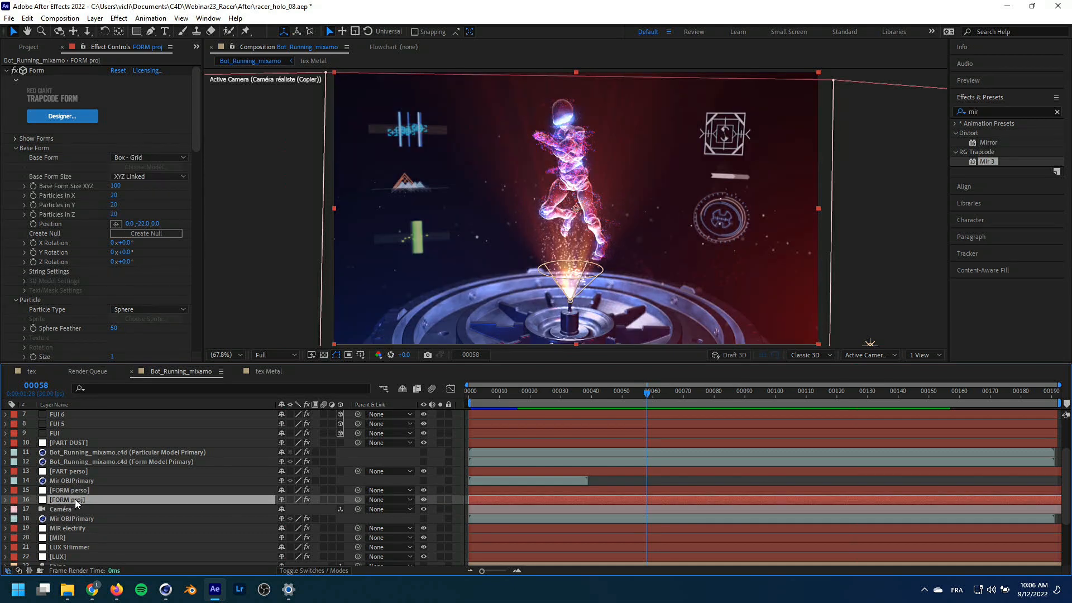
click(439, 499)
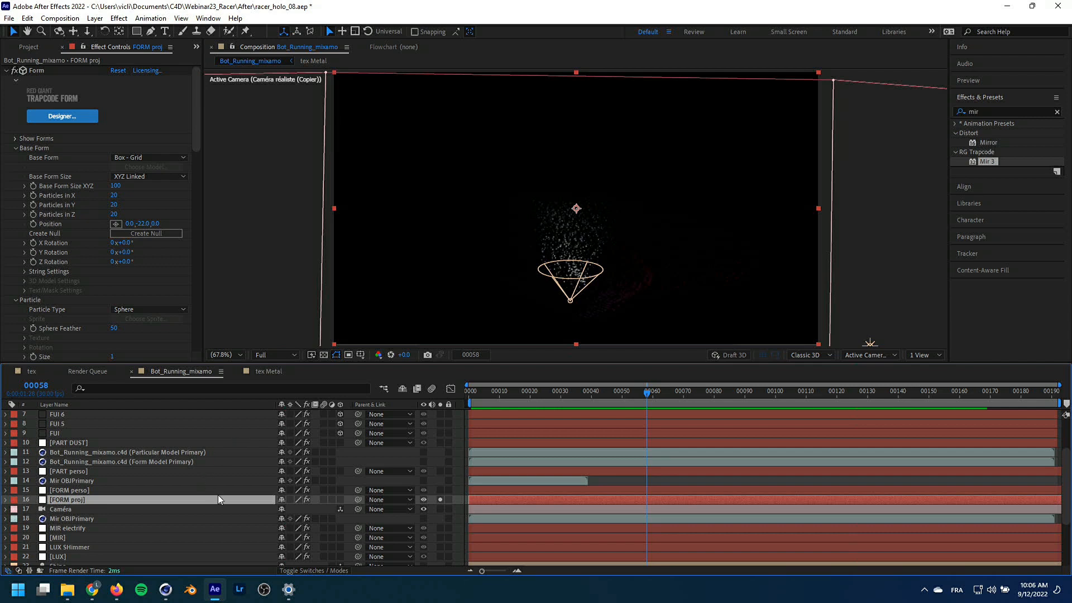
click(440, 499)
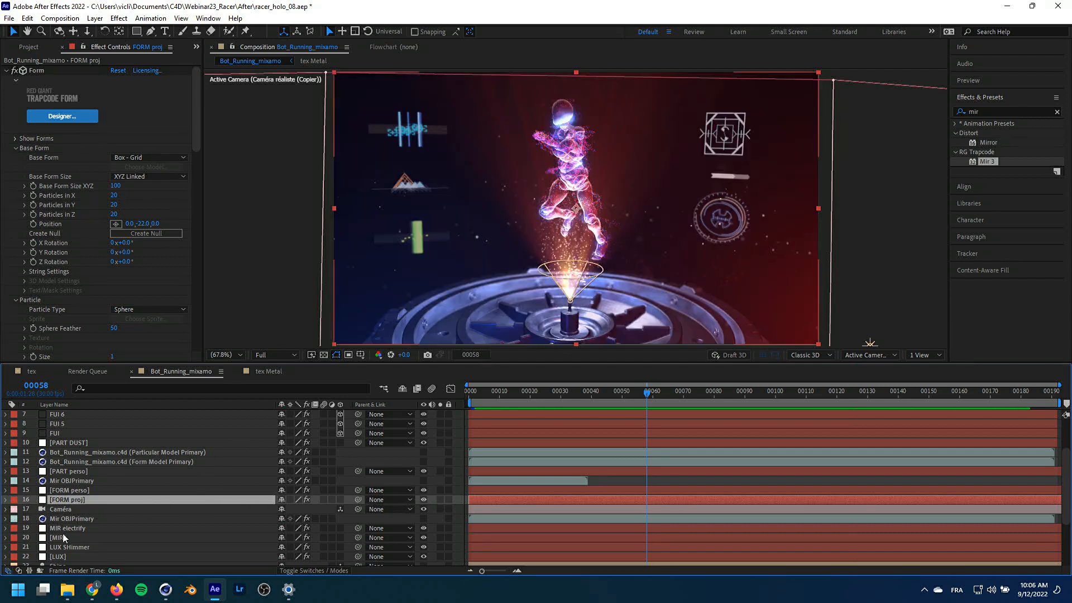
Examine the MIR electrify layer soloed at frame 50, nudging it slightly downward, and restore the full composition
click(75, 527)
scroll(210, 518, down, 1)
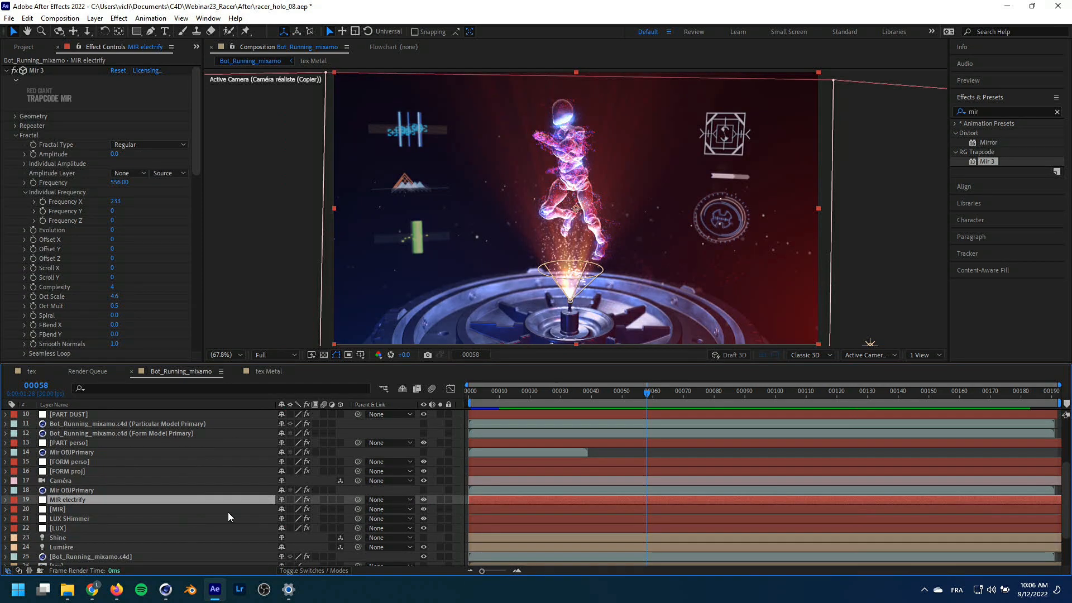
click(440, 499)
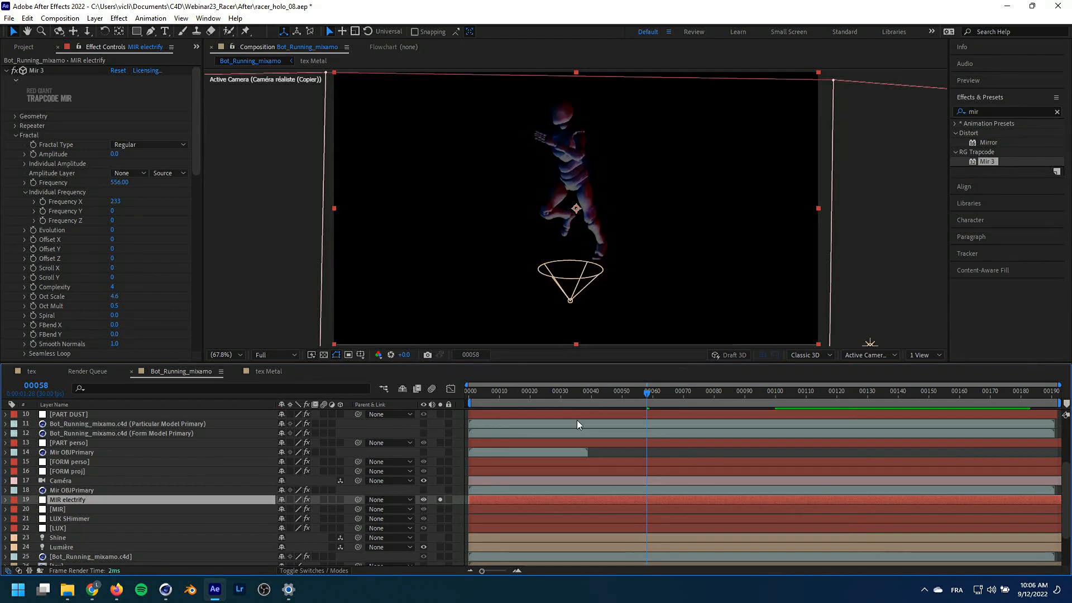
mouse_move(635, 392)
mouse_down()
mouse_move(524, 390)
mouse_move(645, 384)
mouse_move(622, 390)
mouse_up()
drag(583, 173, 583, 182)
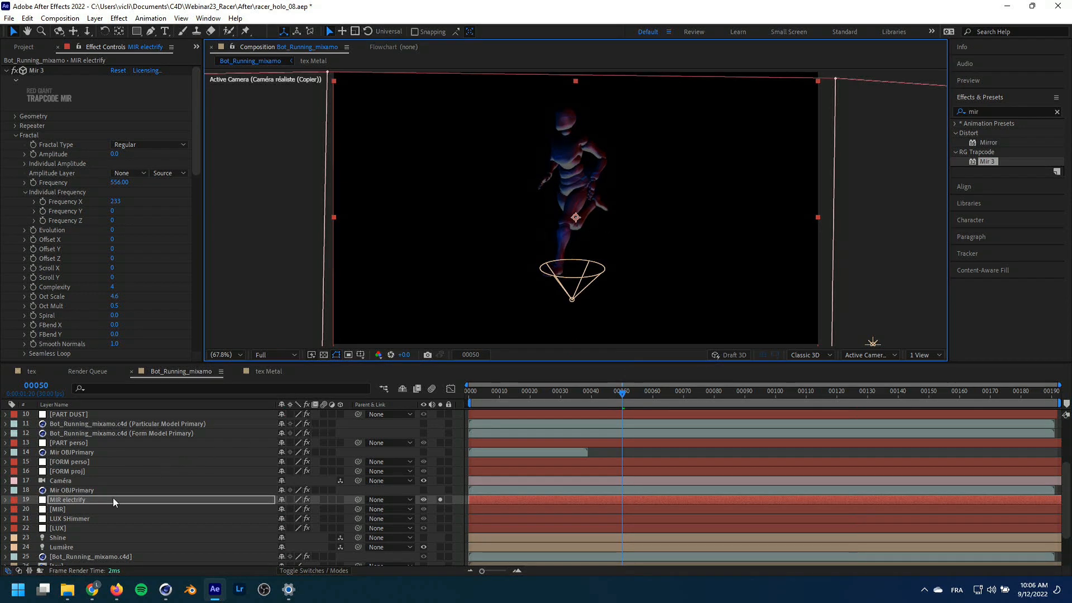
click(440, 499)
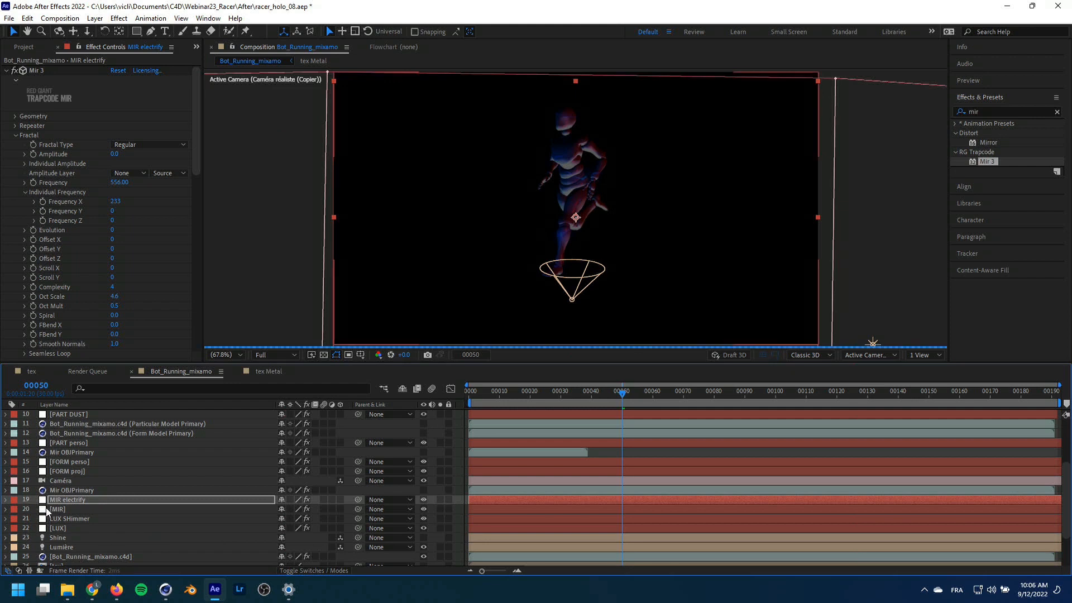
Solo the MIR layer to examine its textured 3D model, scrub to frame 52, and turn its solo off
click(59, 509)
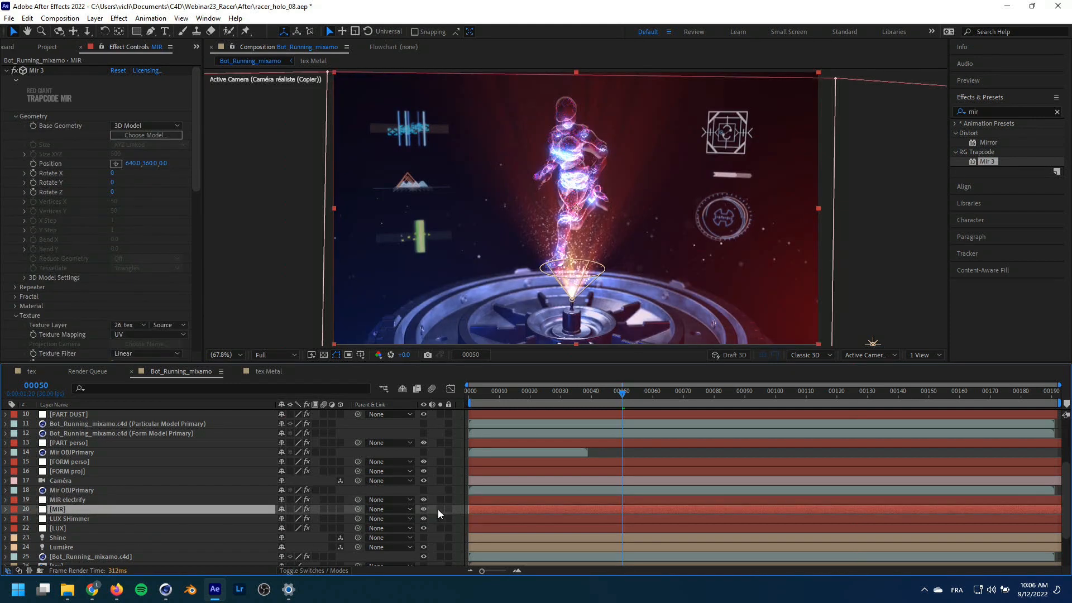
click(439, 509)
mouse_move(628, 390)
mouse_down()
mouse_move(596, 399)
mouse_move(702, 389)
mouse_move(614, 392)
mouse_move(632, 396)
mouse_up()
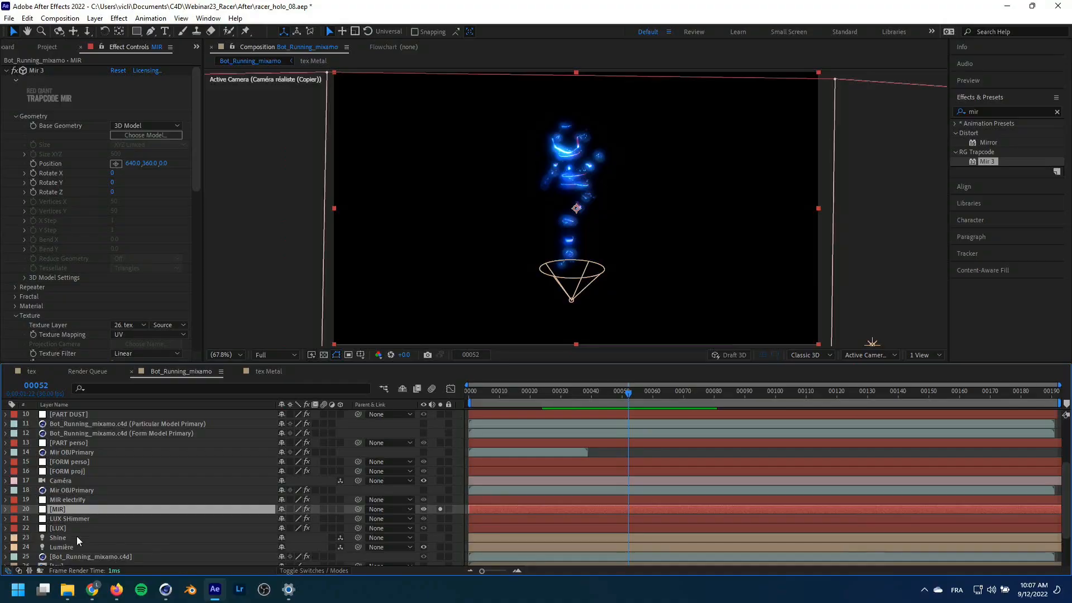
click(440, 509)
Solo the LUX SHimmer layer to examine its light beam and Lux settings, and restore the full composition
click(439, 519)
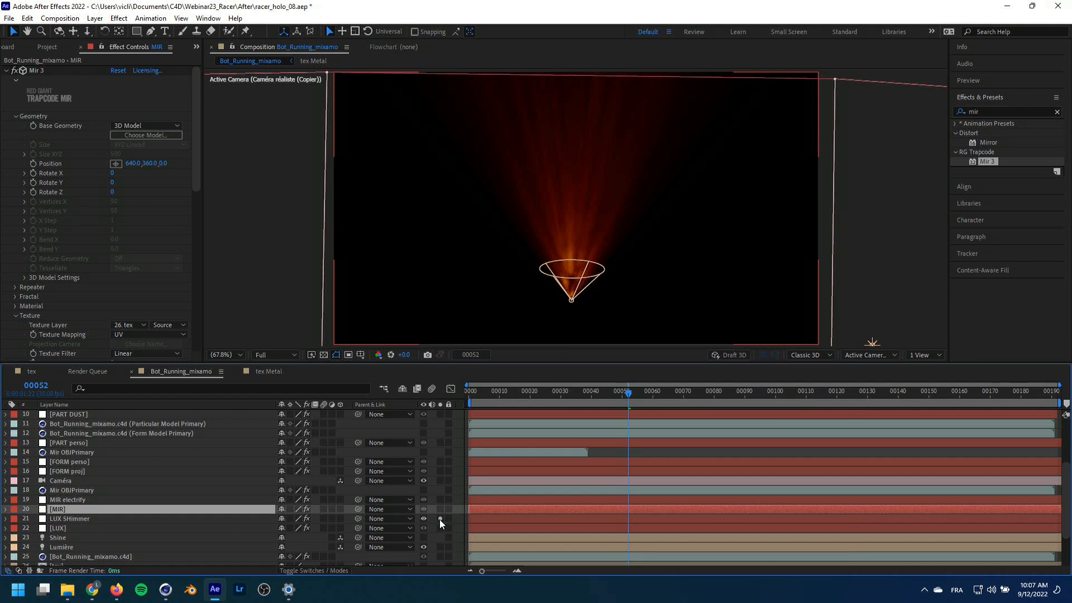
click(59, 518)
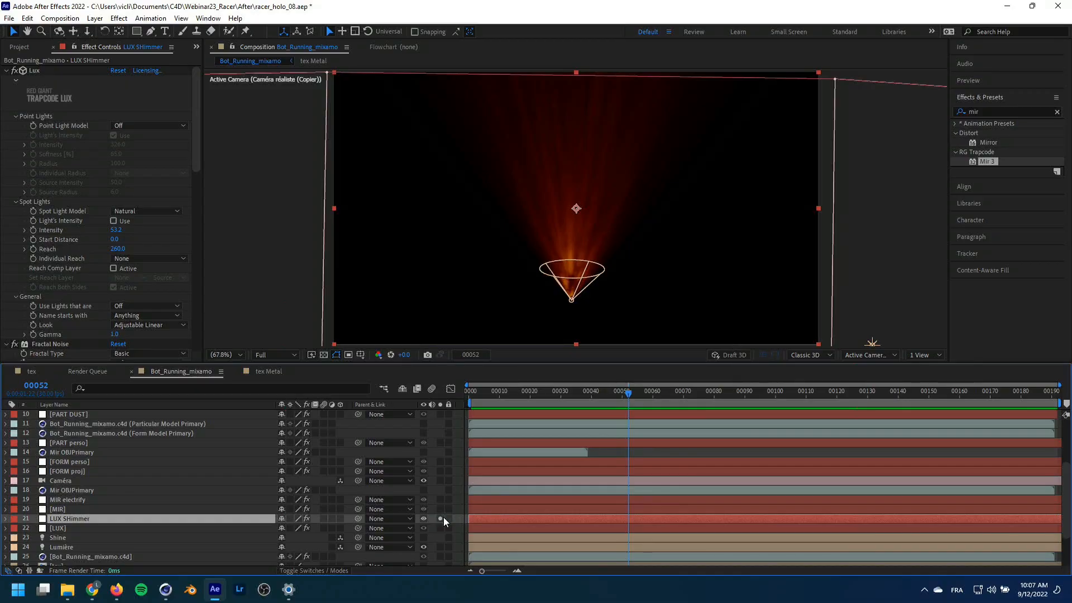
click(441, 518)
Solo the LUX layer to examine its light glow and Lux settings, and restore the full composition
click(58, 528)
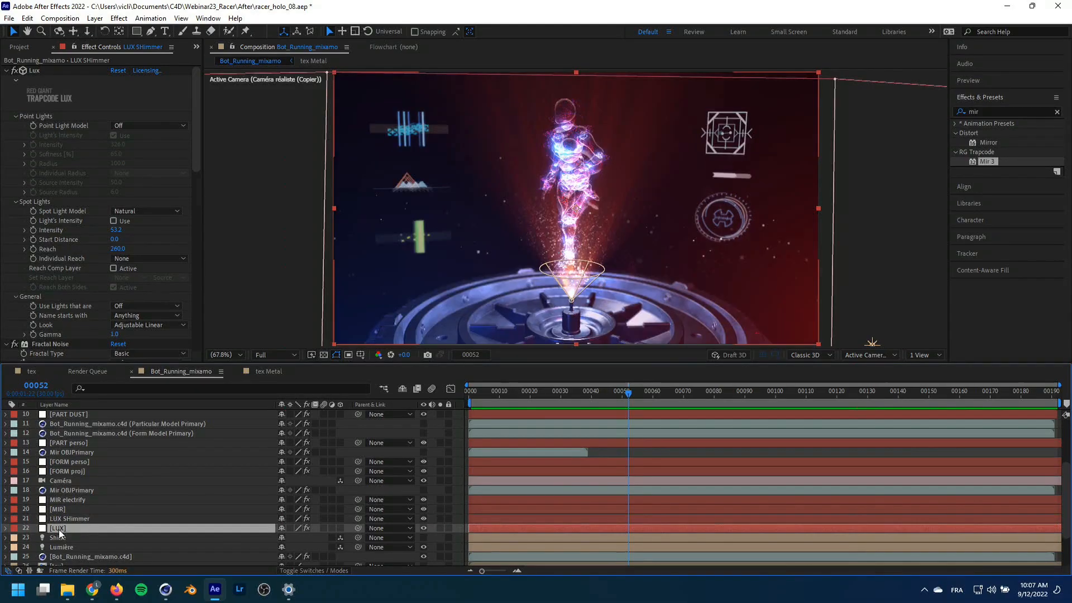
click(441, 528)
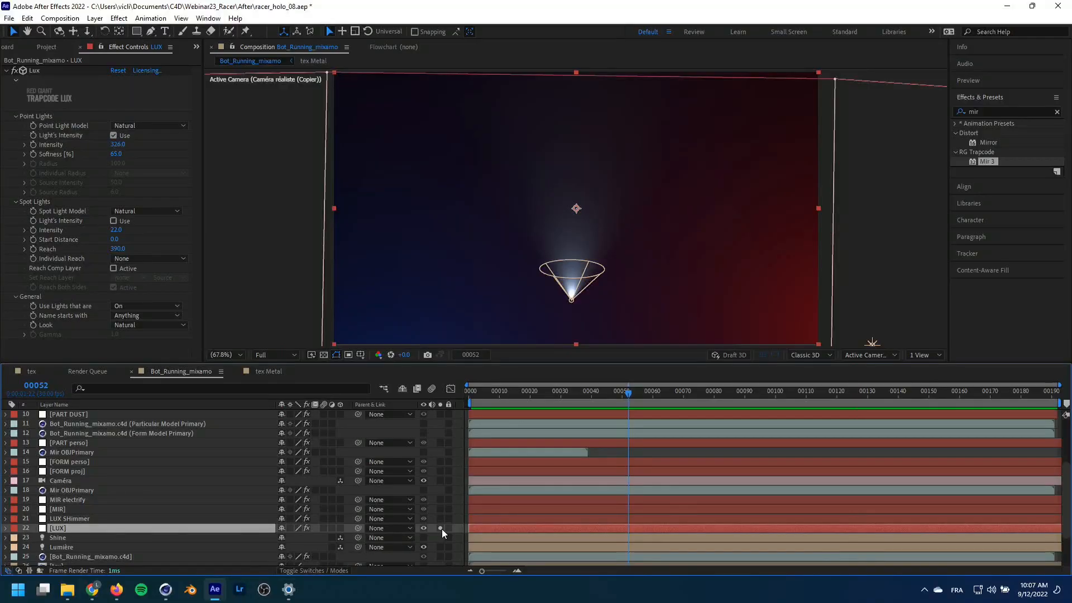
click(440, 528)
Select the Shine light and the Lumière light in turn to examine them in the composition
scroll(135, 537, down, 3)
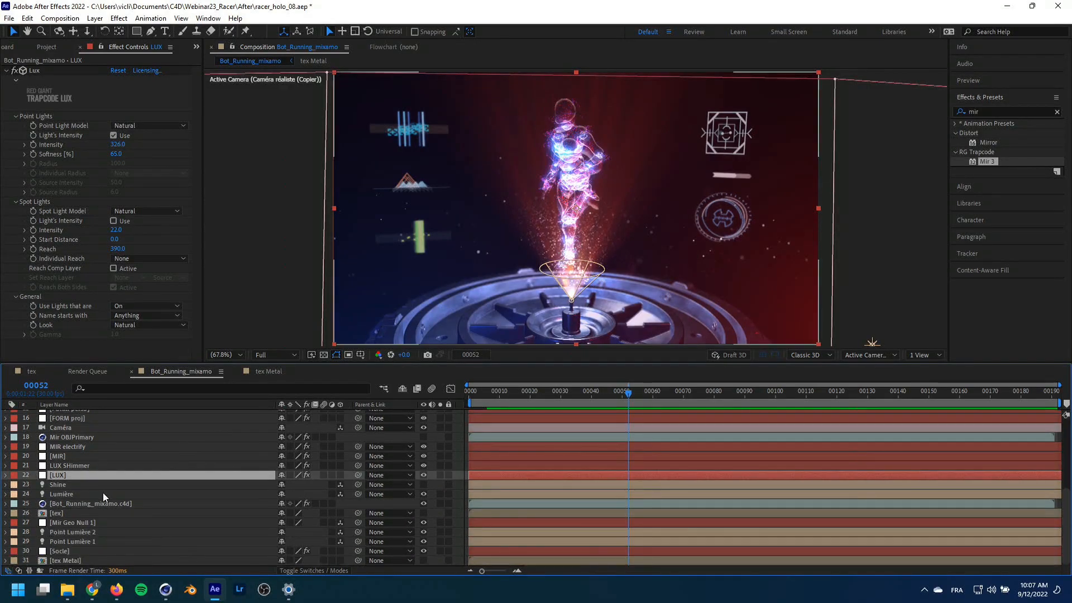
click(58, 484)
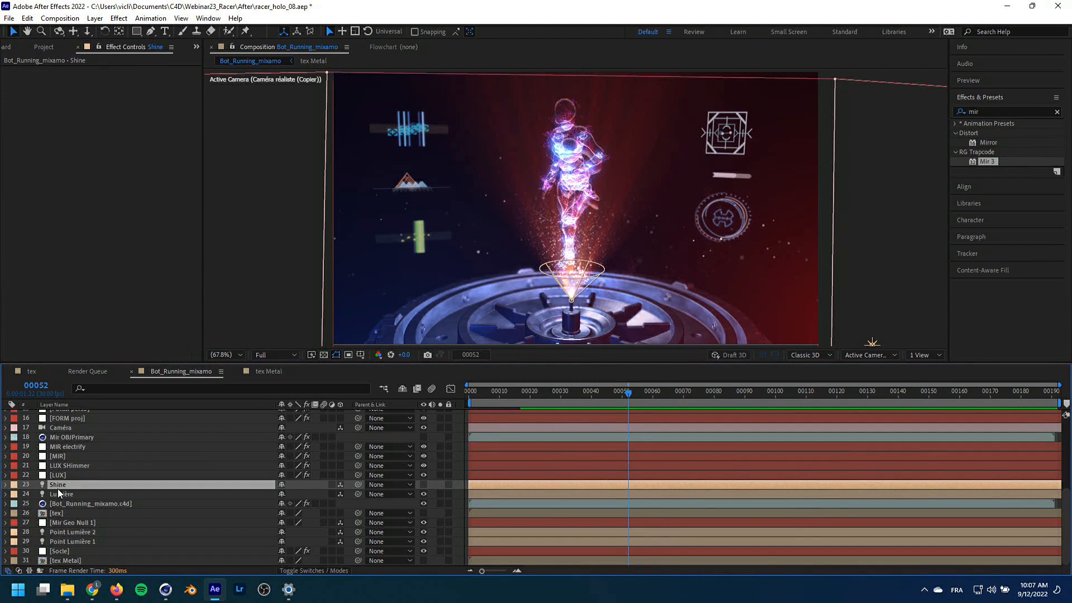
click(61, 494)
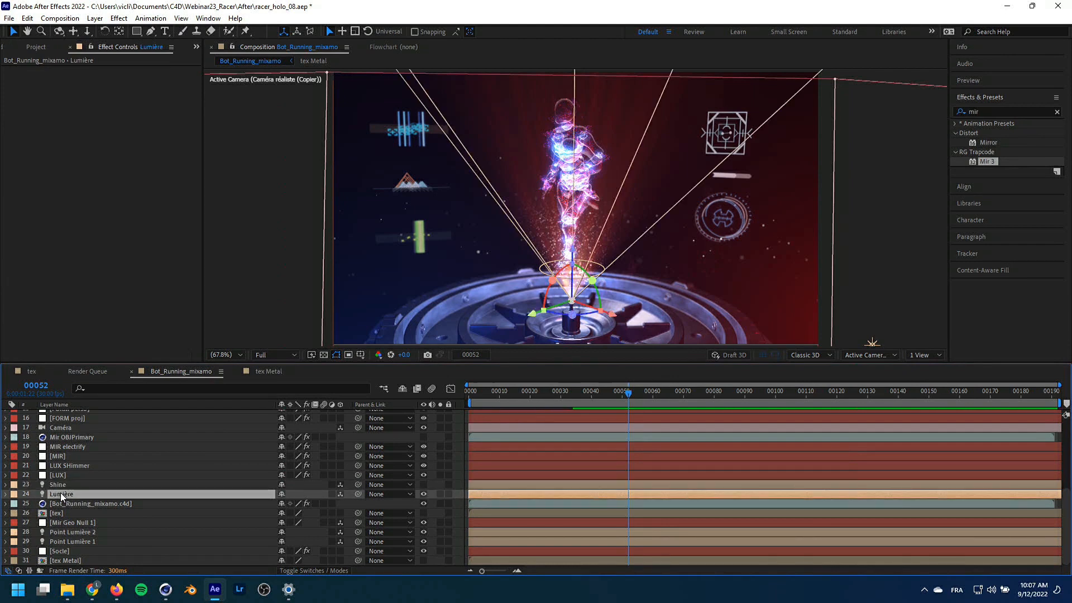
Solo the Socle layer to examine its 3D model base and Mir 3 settings, and restore the full composition
click(53, 551)
click(438, 550)
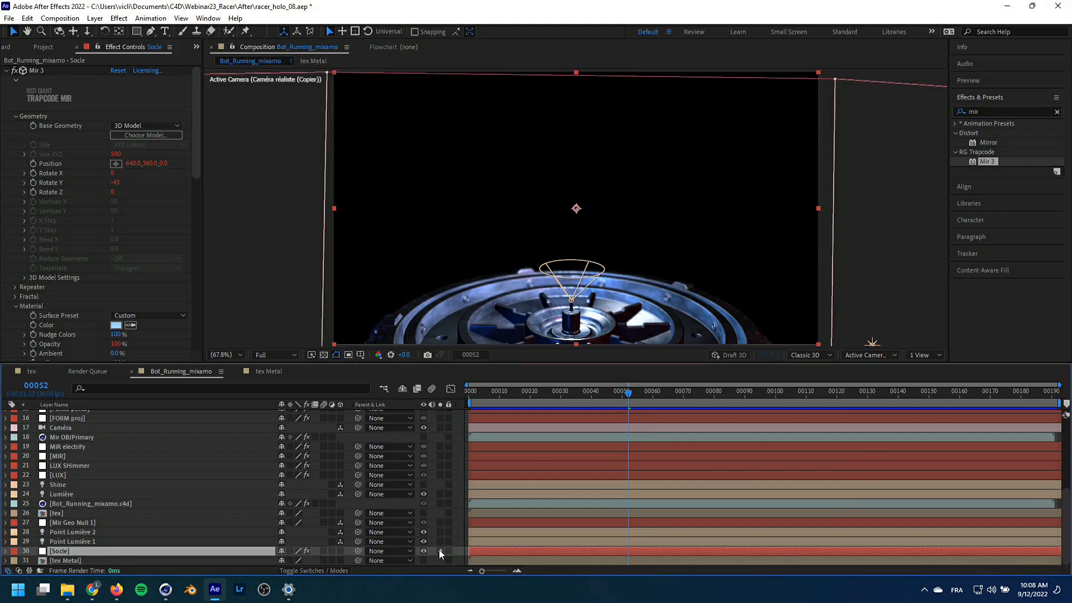
click(440, 551)
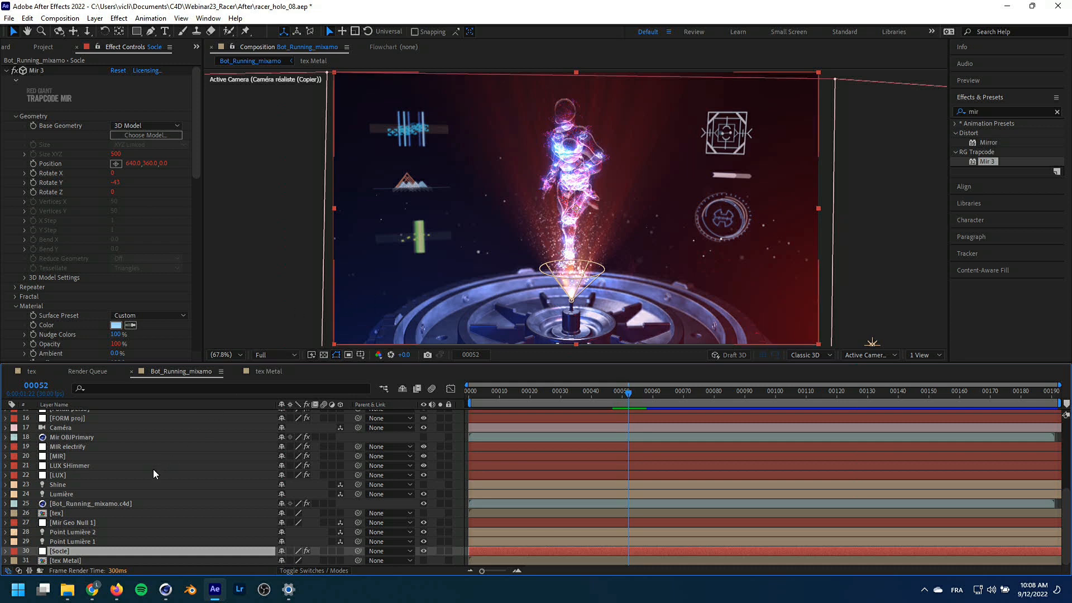
Solo the Bot_Running_mixamo.c4d layer to examine its Cineware render, scrub to frame 32, and restore the full composition
click(95, 503)
click(440, 503)
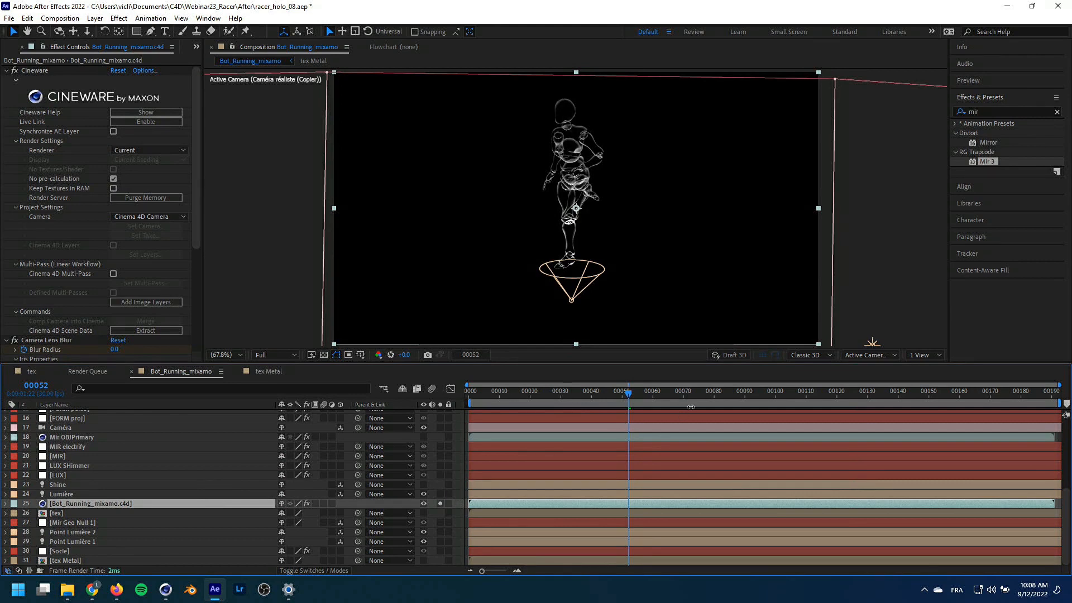
drag(604, 390, 567, 390)
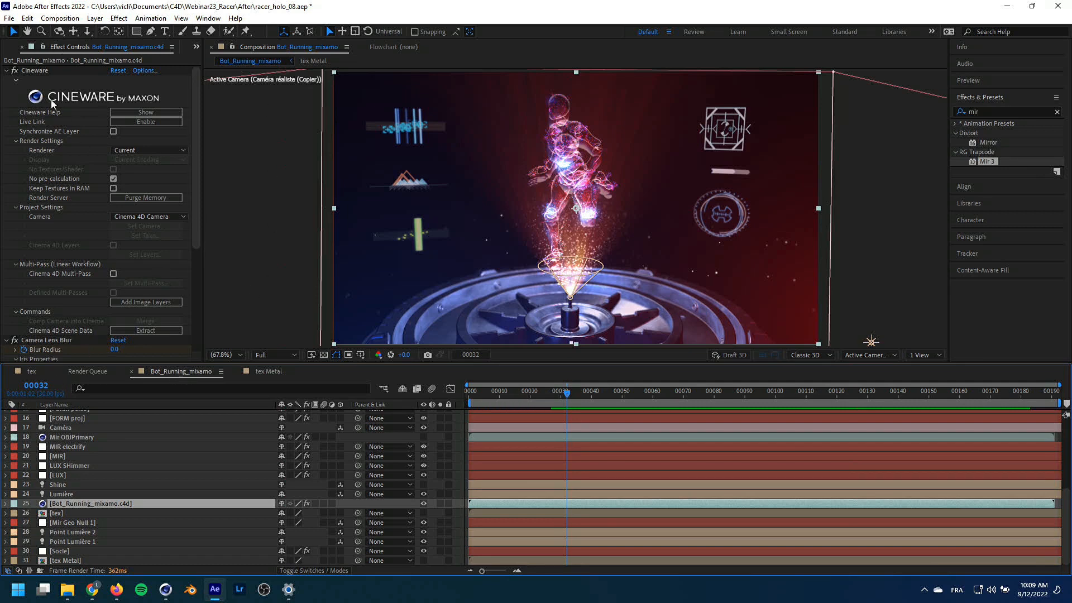
Create a new 1280 x 720 composition named IBC with a duration of 175 frames
key(ctrl+0)
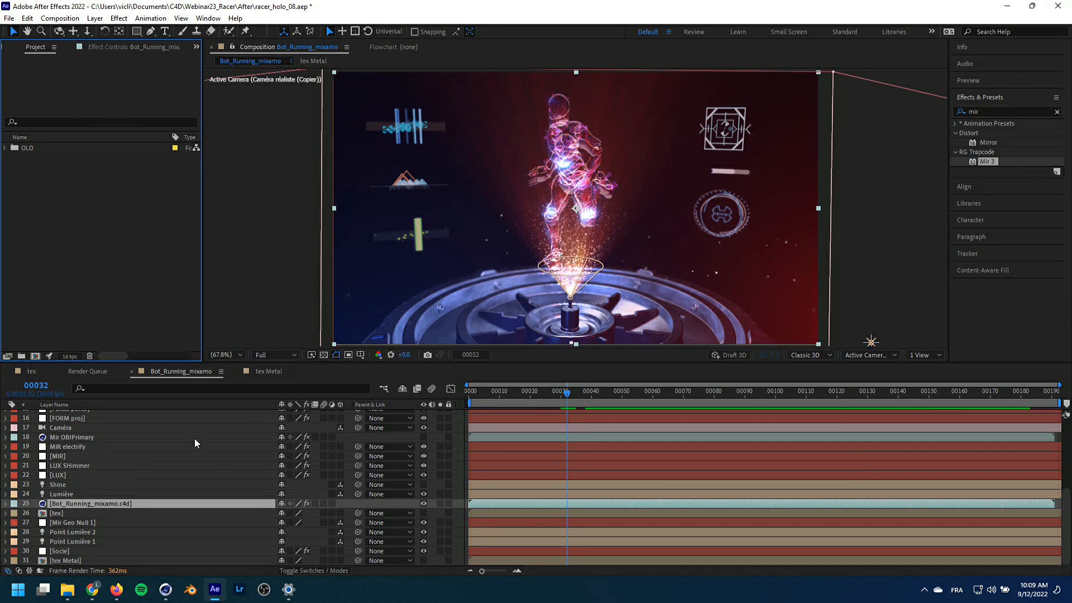
click(33, 356)
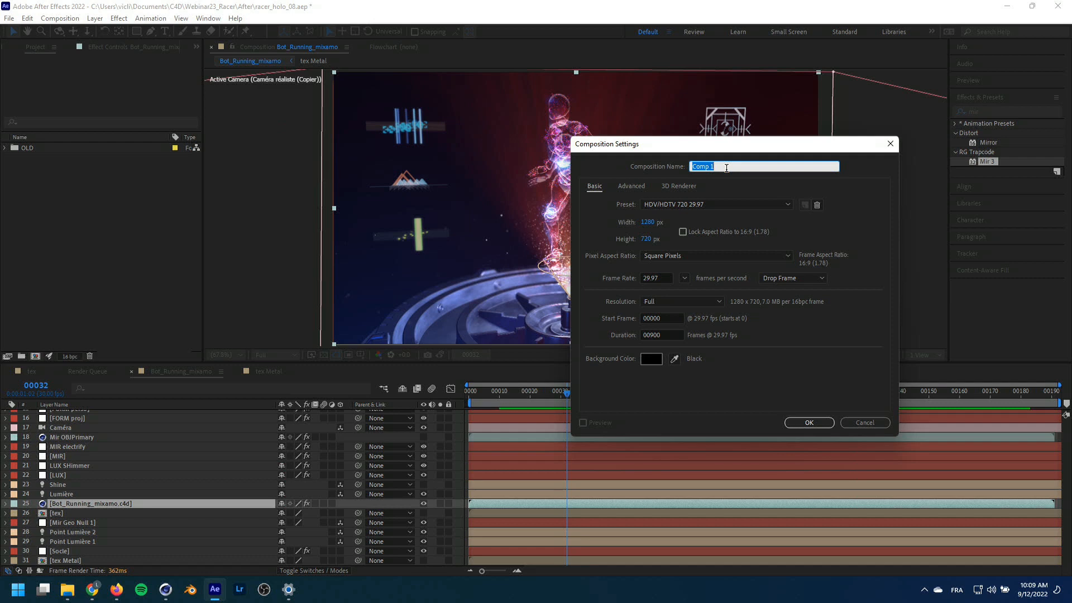
text(IBC)
drag(649, 334, 677, 337)
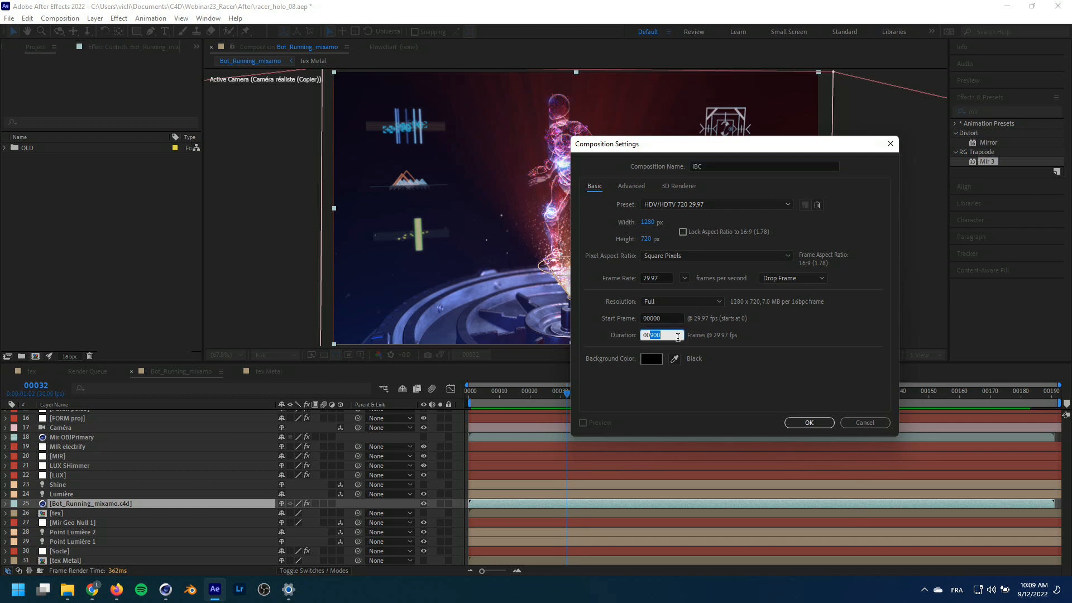
text(175)
click(813, 422)
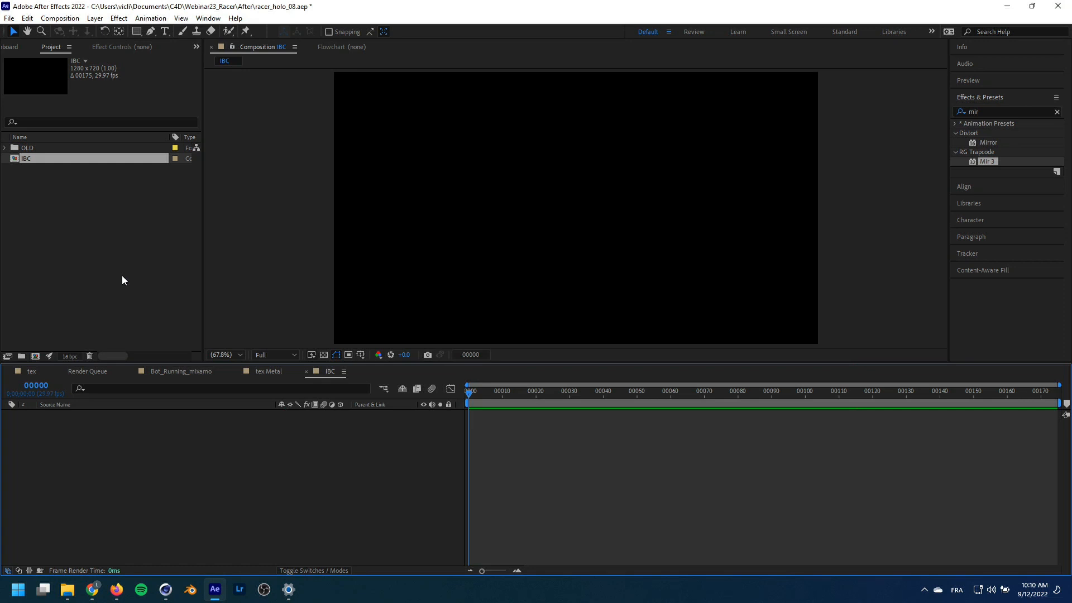
Add a red 1280 x 720 solid named MIR_BOT to the IBC composition
key(ctrl+y)
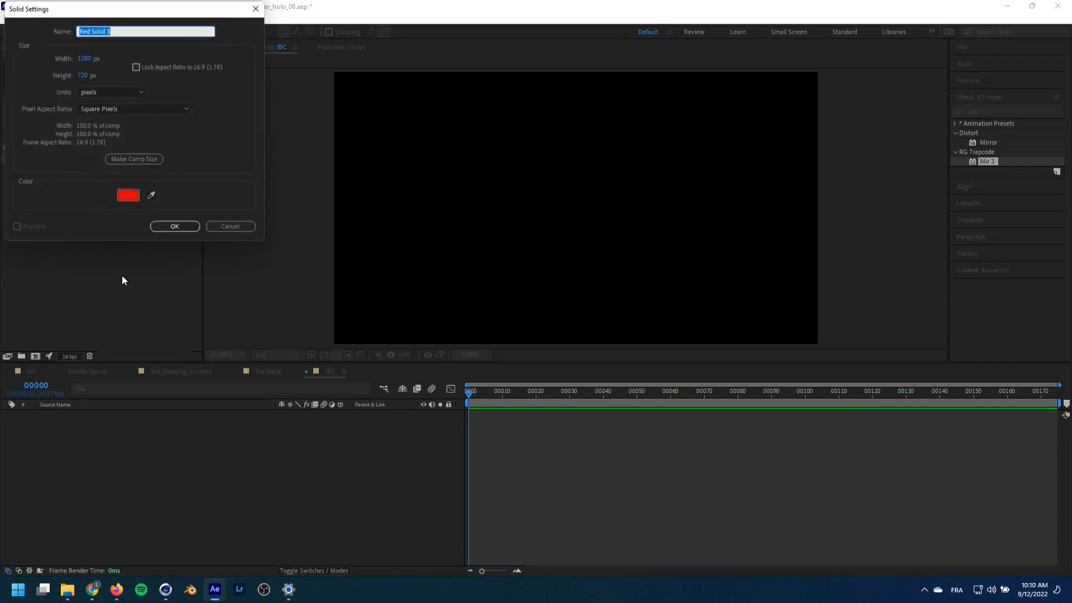
text(MIR)
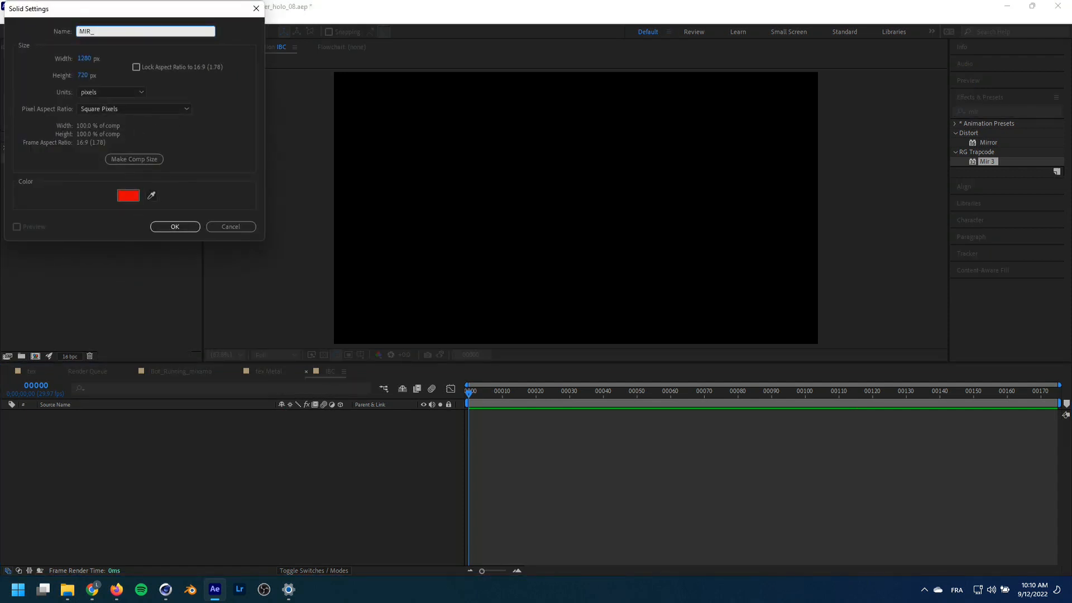
text(_BOT)
key(Return)
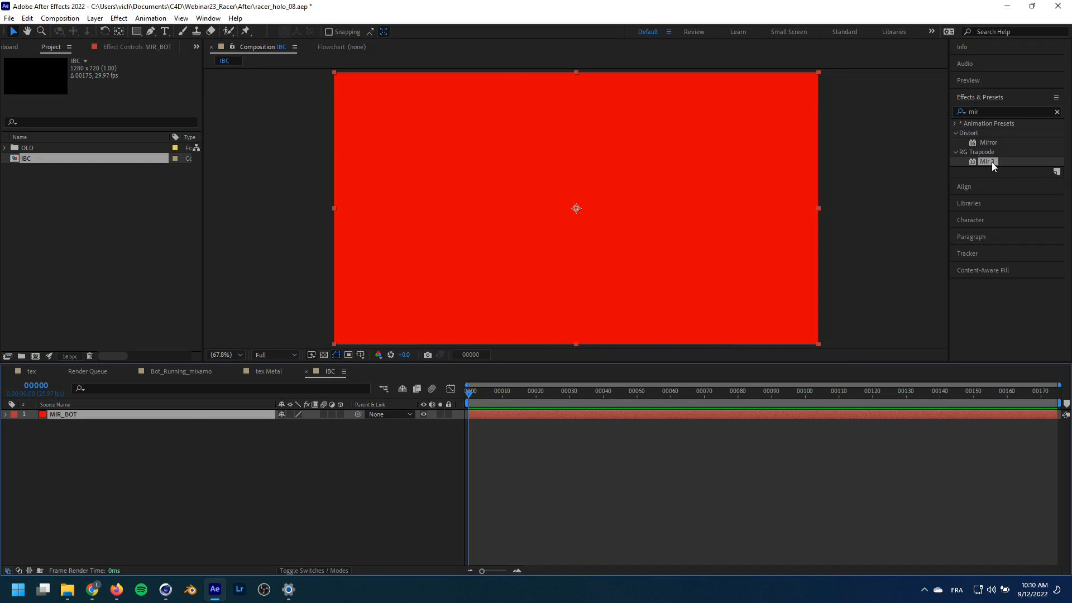
Apply the Trapcode Mir 3 effect to the MIR_BOT solid and return the playhead to frame 0
drag(992, 162, 624, 182)
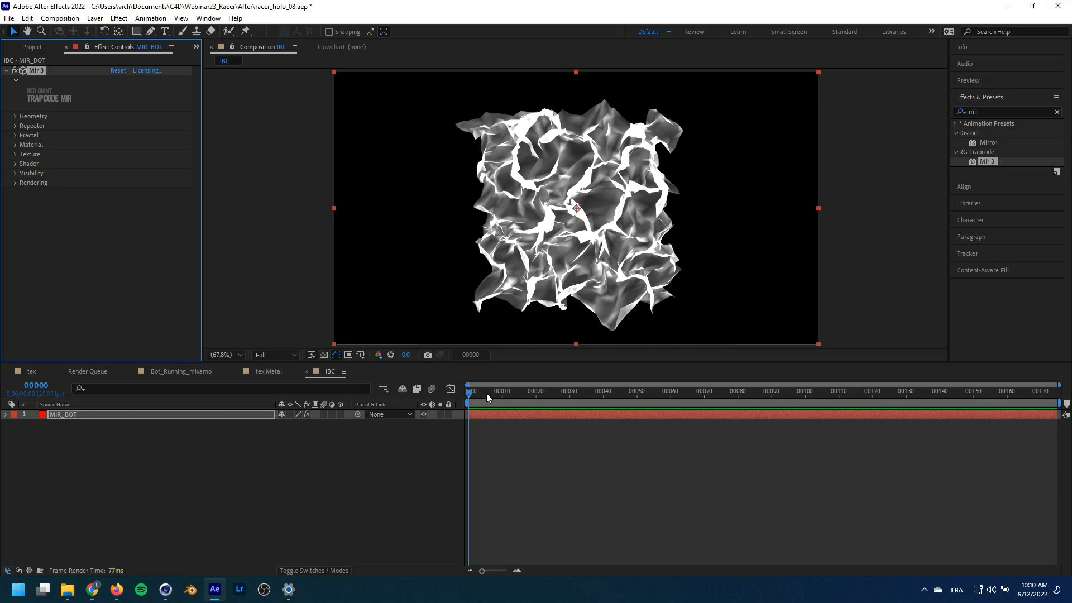
drag(487, 392, 405, 389)
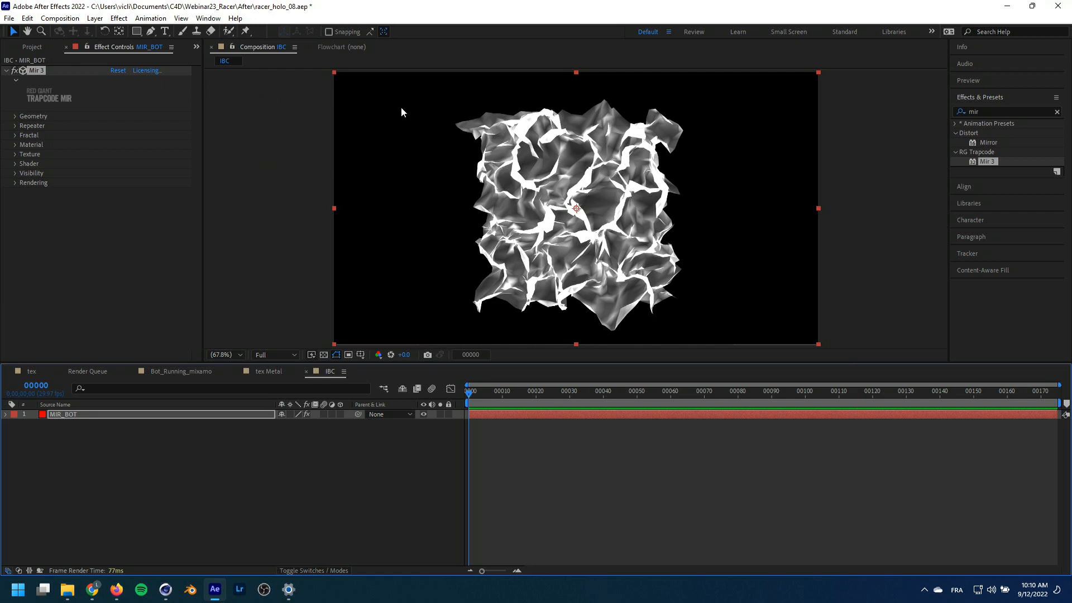
Open the RG Universe Dashboard, widen it, and browse its Generators effects
click(208, 18)
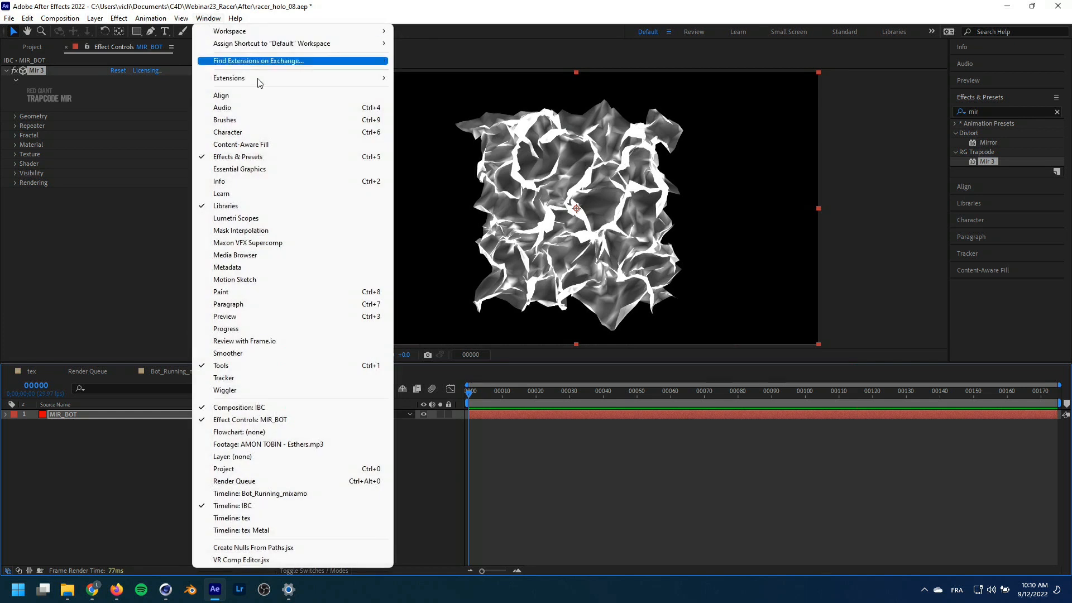
mouse_move(279, 80)
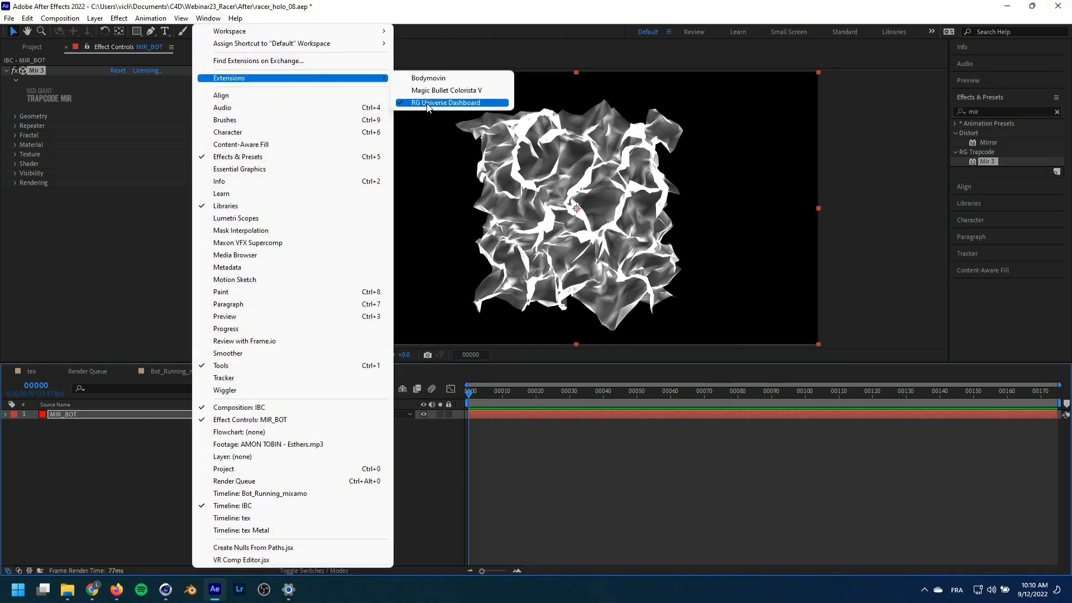
click(448, 38)
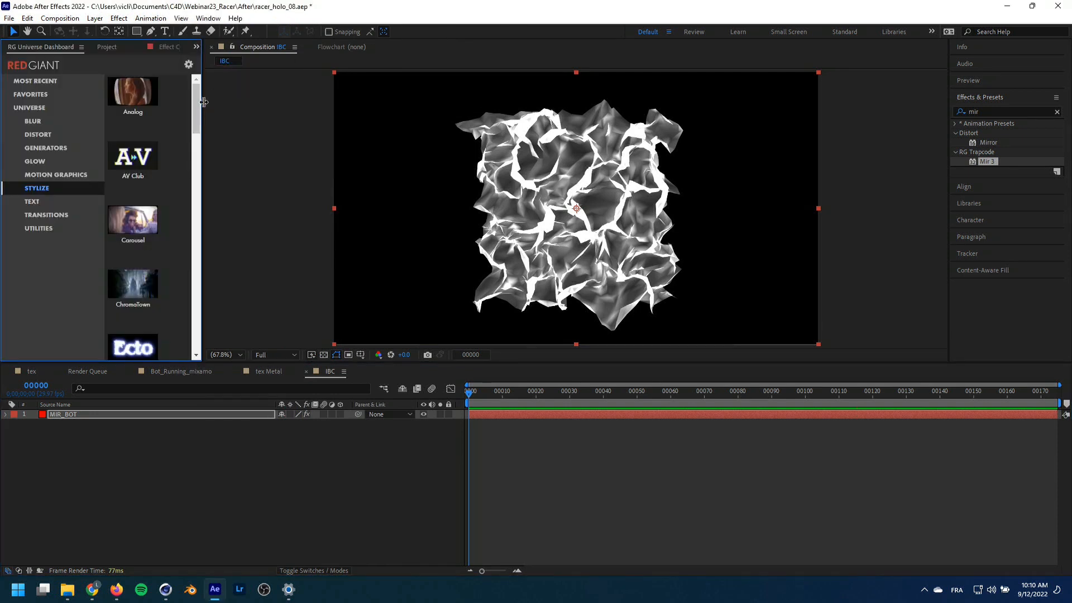
drag(204, 102, 374, 104)
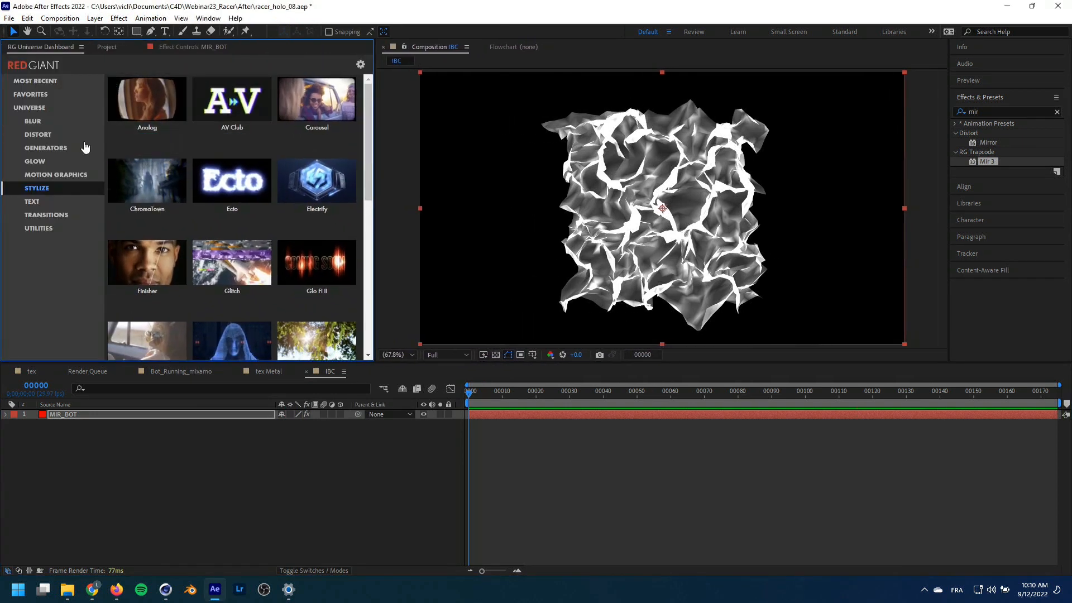
click(46, 150)
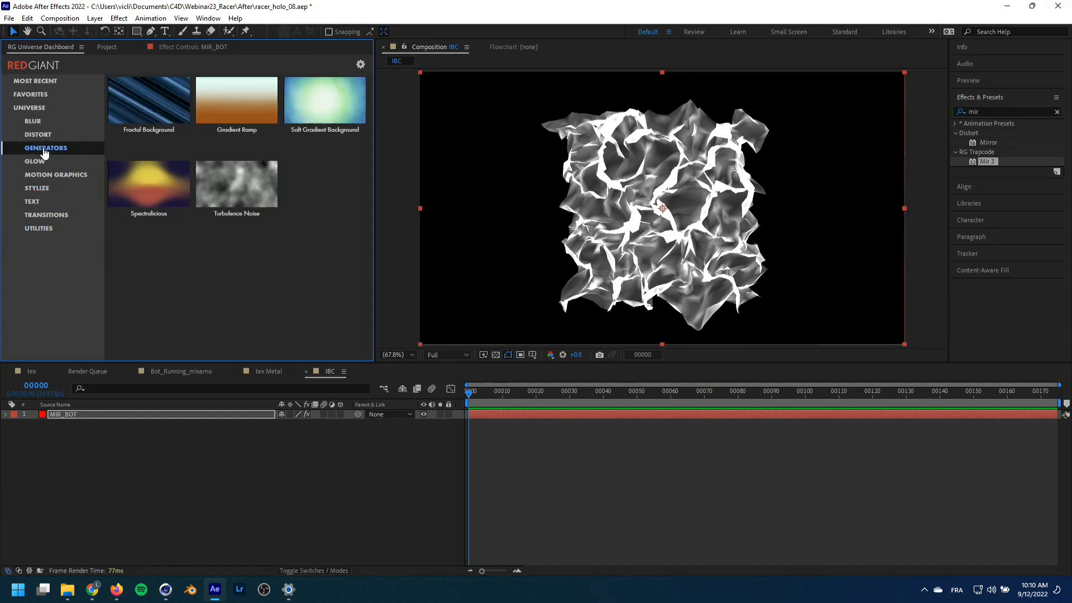
Show the effect controls of the MIR_BOT layer and expand Mir 3's Geometry settings
click(58, 414)
click(179, 46)
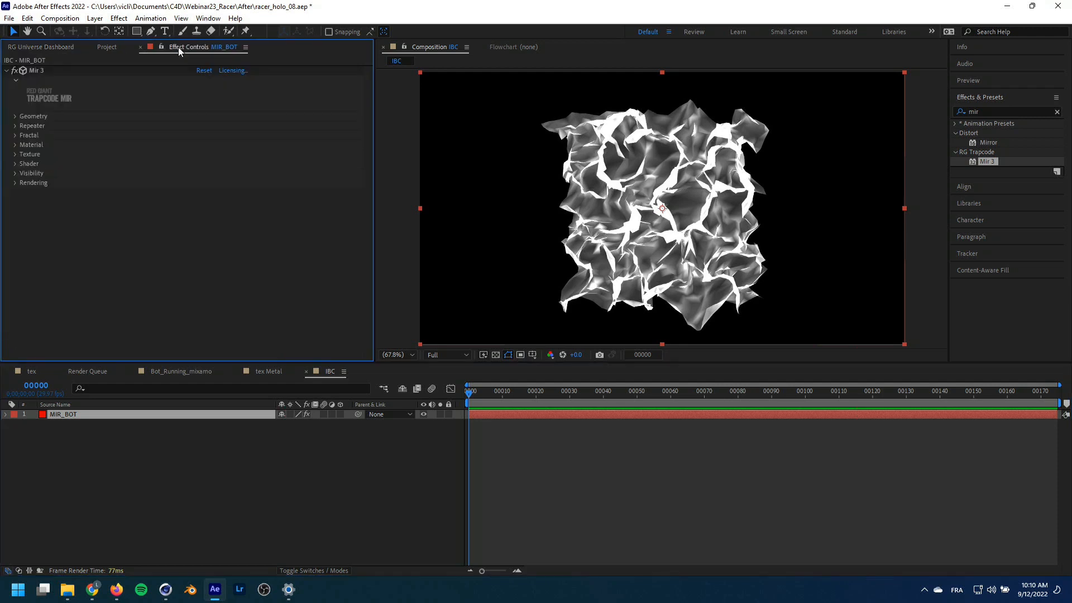
click(16, 117)
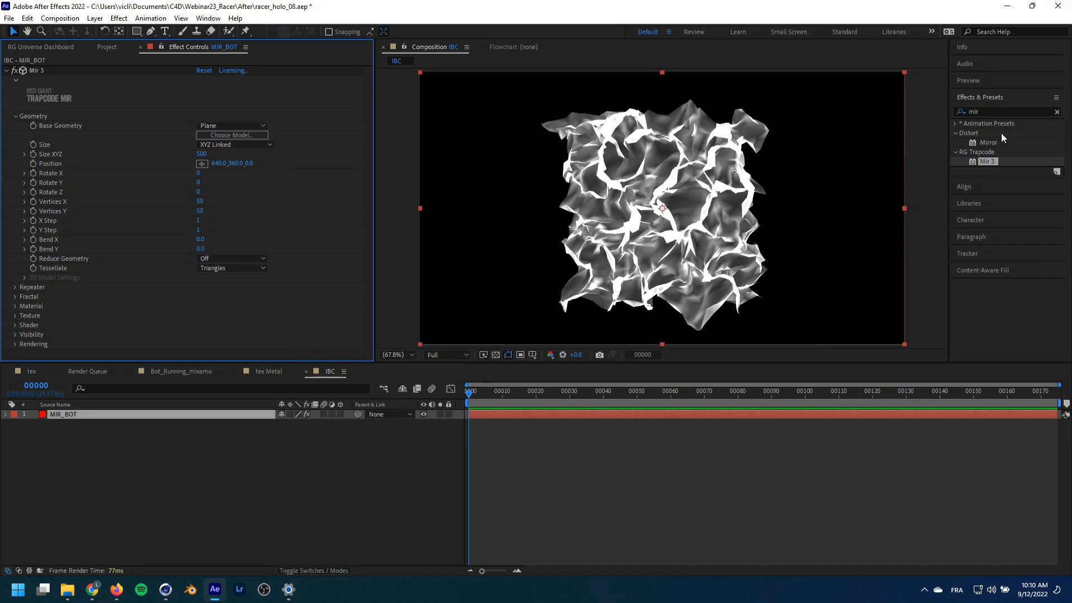
Search the effects and presets for "mir", apply the MIR 3 O..miscope 1080p preset to MIR_BOT, and scrub through its animation
click(1056, 113)
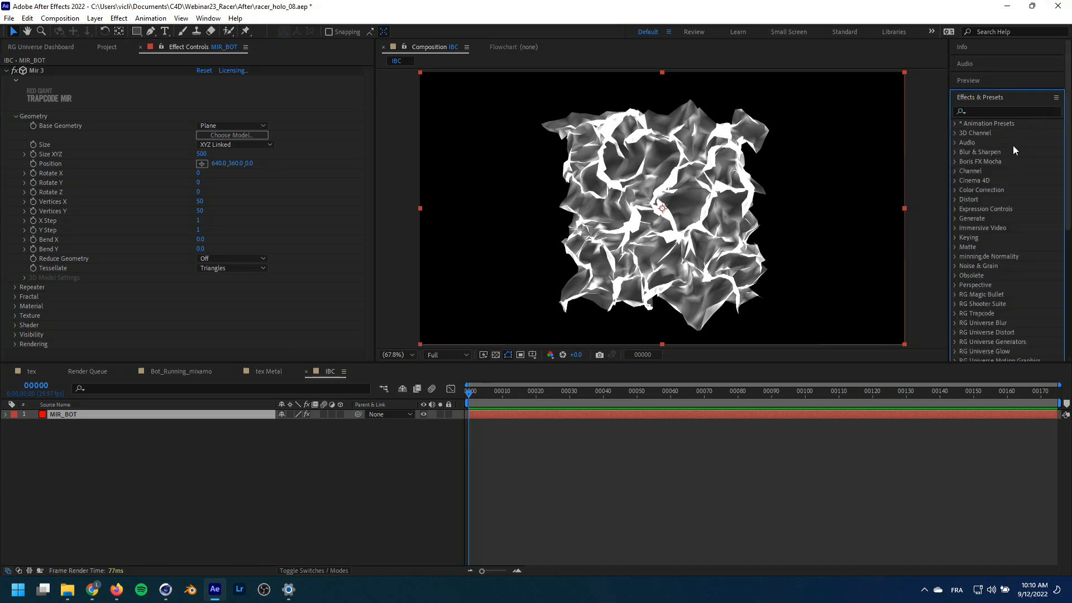
click(983, 112)
text(mir)
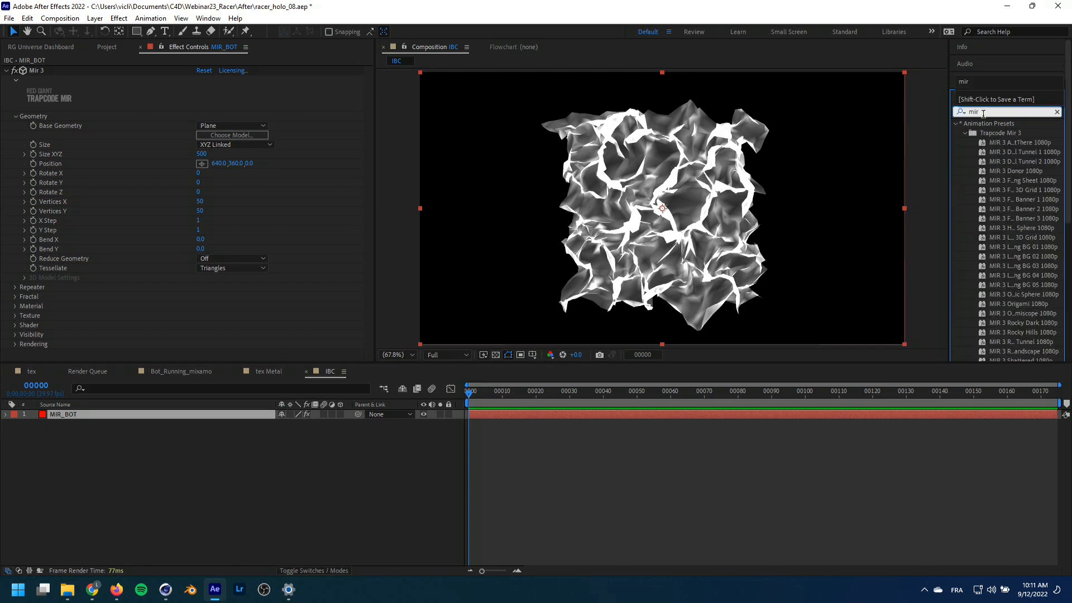
click(1023, 198)
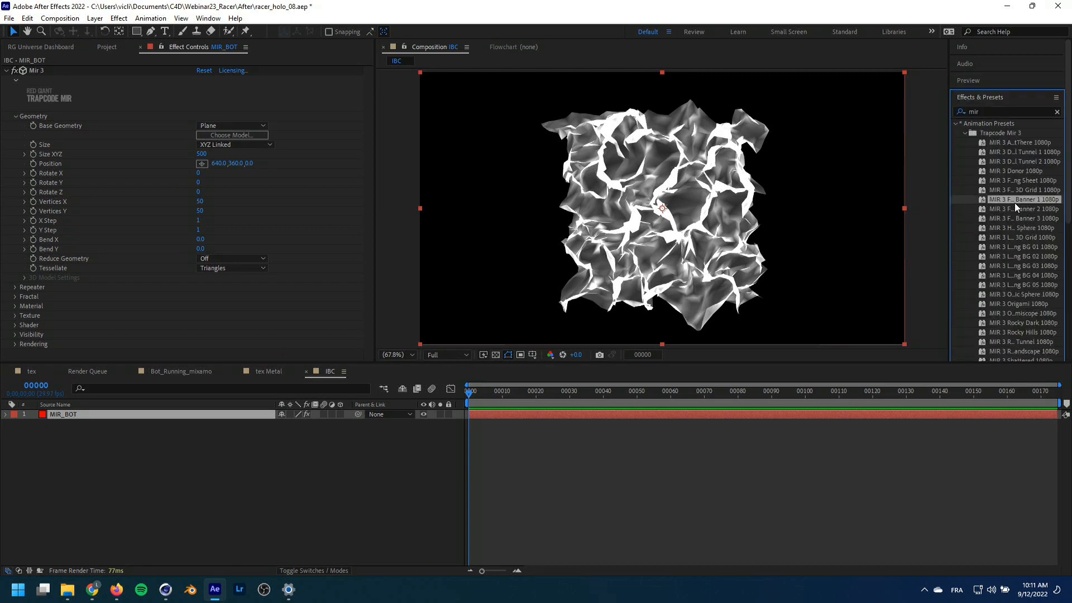
click(1019, 313)
double_click(1017, 313)
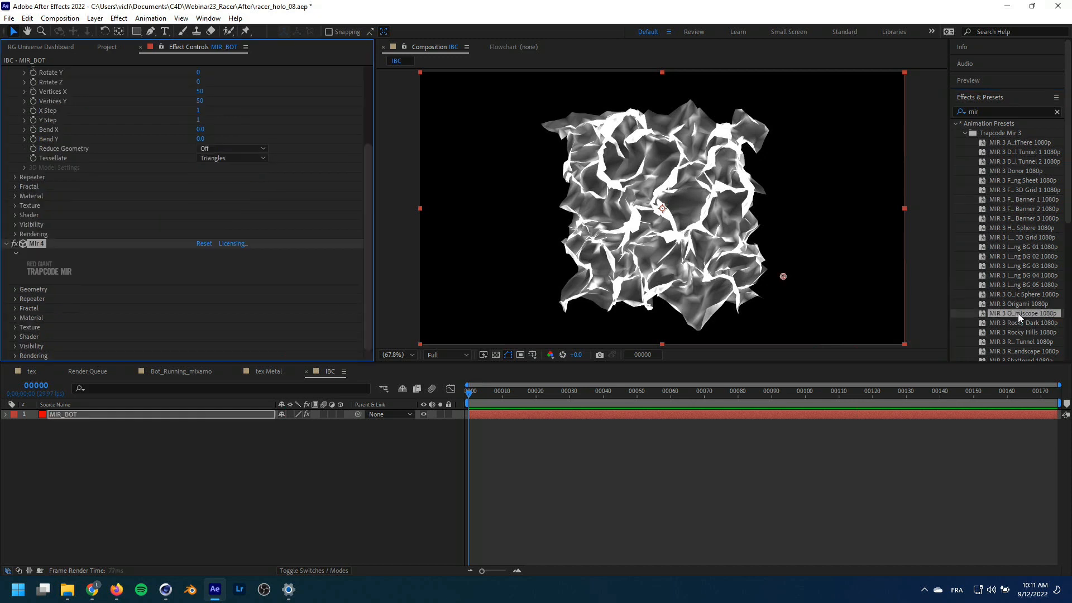
mouse_move(472, 394)
mouse_down()
mouse_move(557, 394)
mouse_move(465, 402)
mouse_up()
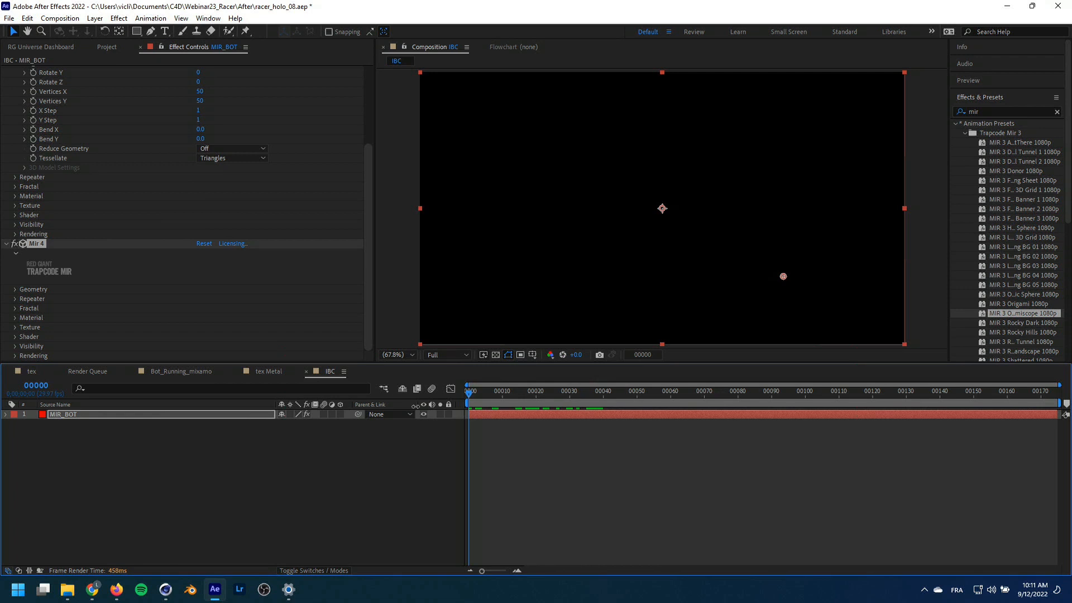
Delete the preset's Mir 4 effect and the original Mir 3 effect from the MIR_BOT layer
click(33, 243)
key(Delete)
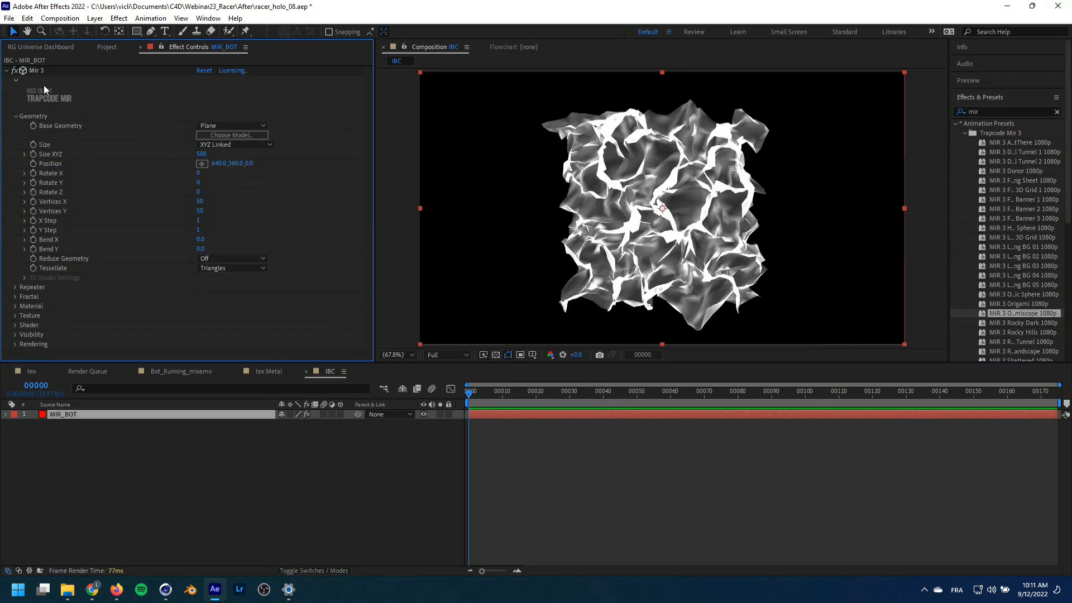
click(35, 73)
key(Delete)
Try the MIR 3 R.. Tunnel 1080p preset on MIR_BOT, scrub to frame 97 to preview it, and delete its Mir effect
scroll(1030, 284, down, 3)
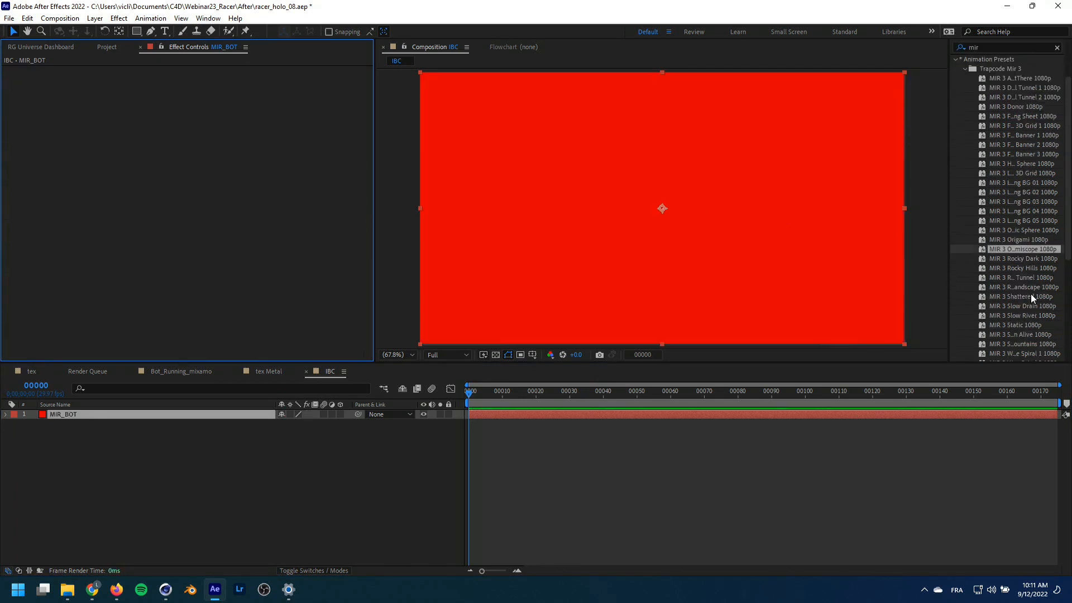
double_click(1013, 278)
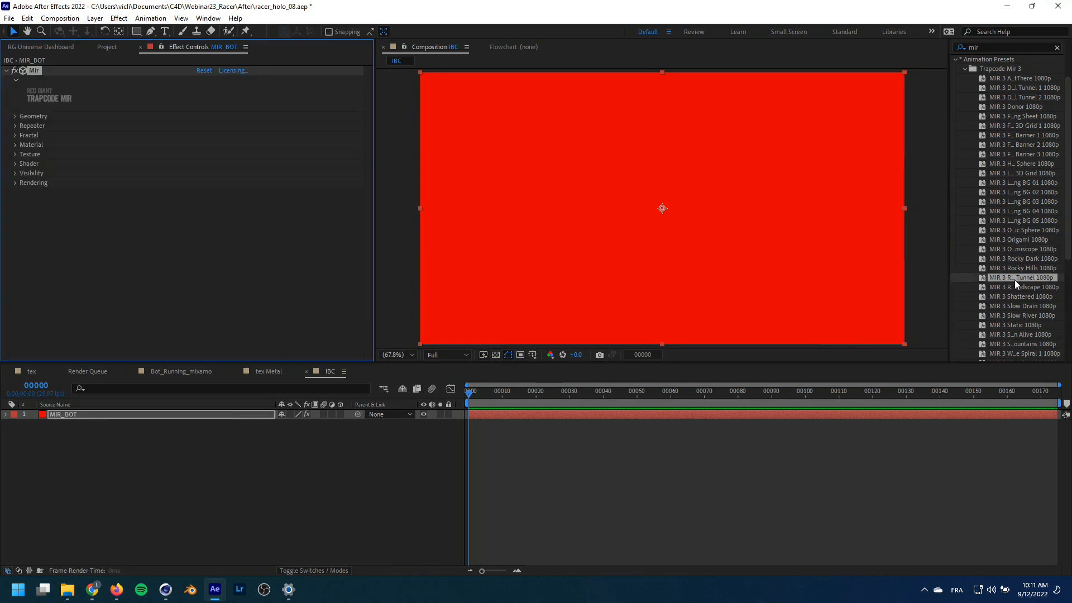
drag(468, 397, 795, 392)
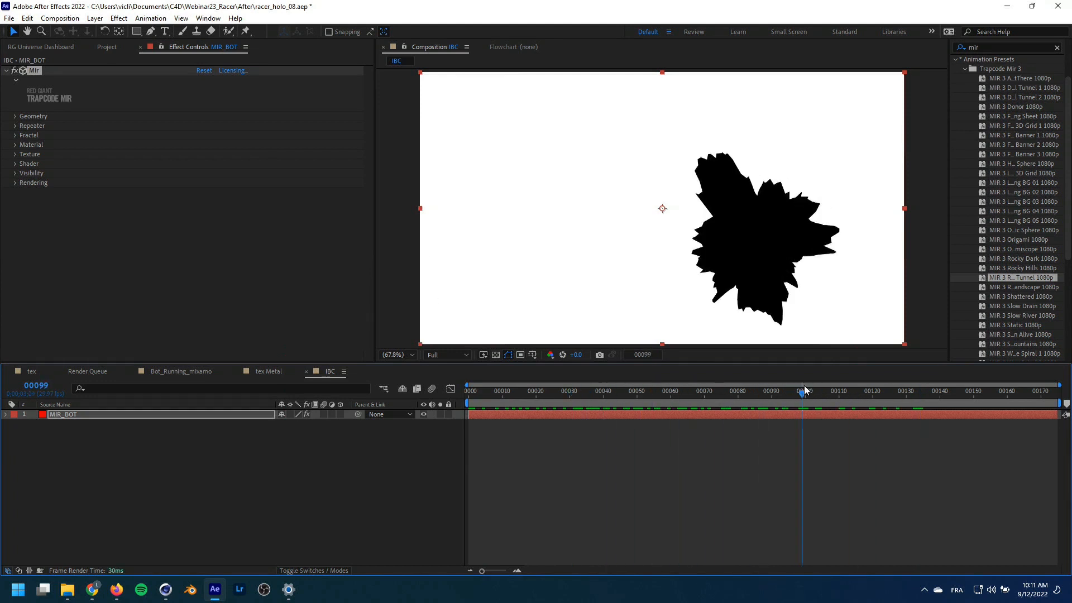
click(33, 71)
key(Delete)
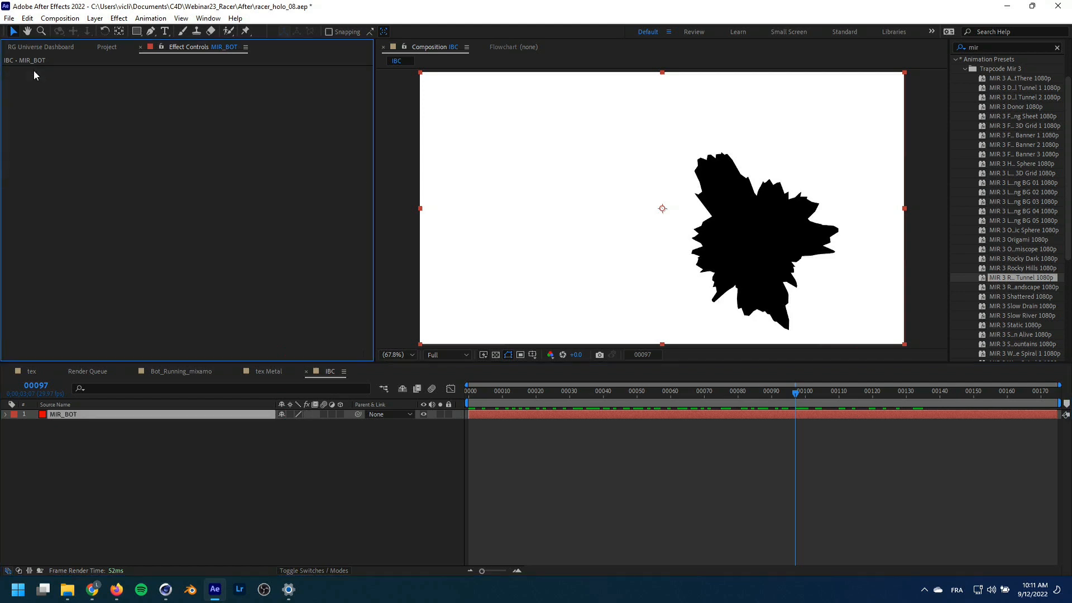
Try the MIR 3 Static 1080p preset on MIR_BOT, scrub to frame 69 to preview it, and delete its Mir effect
double_click(1022, 325)
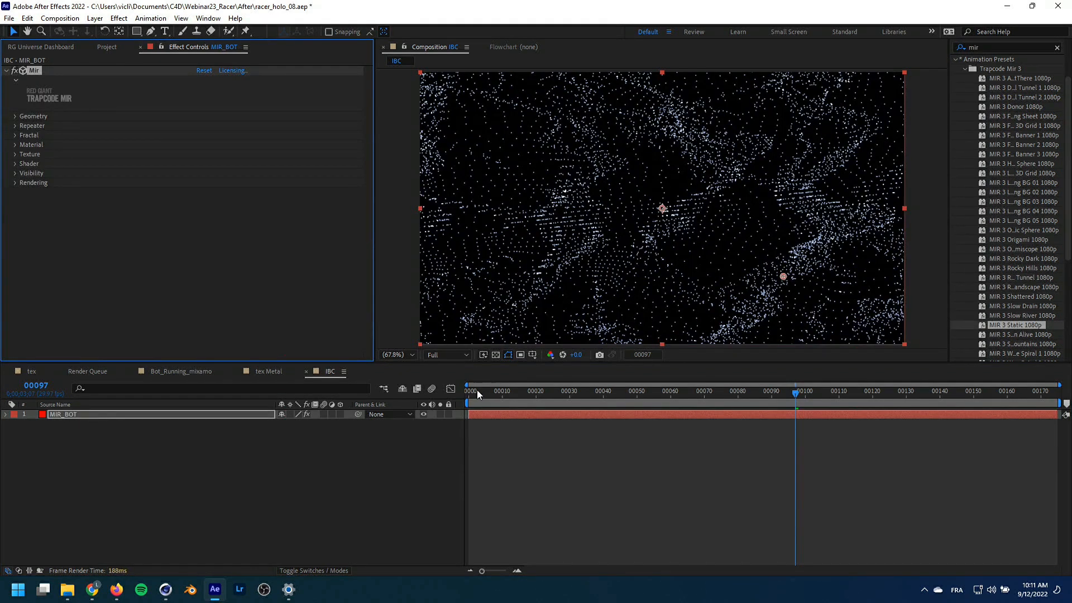
drag(477, 390, 702, 396)
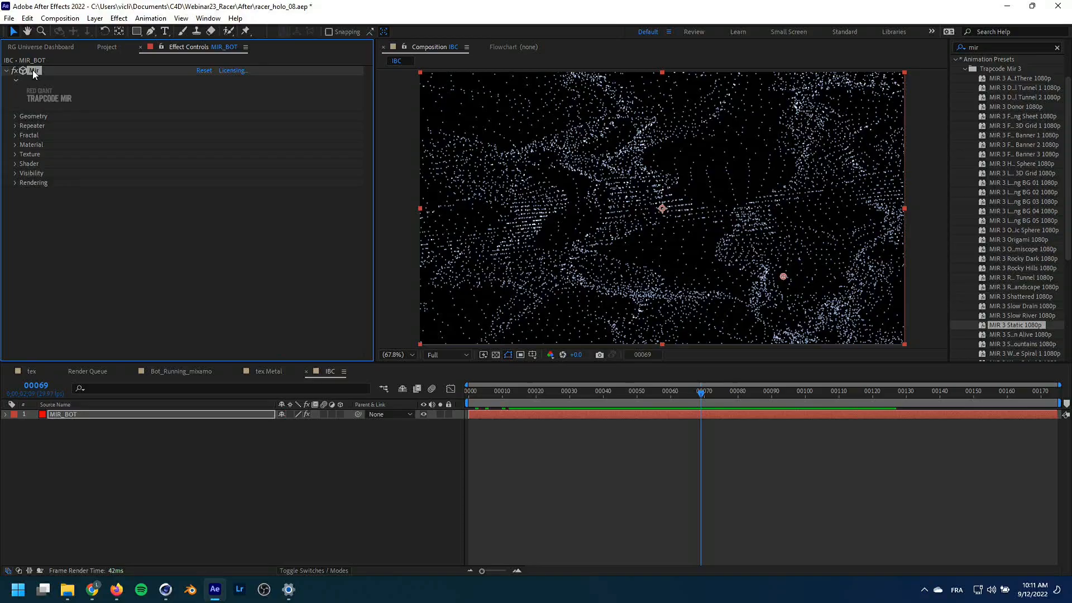
key(Delete)
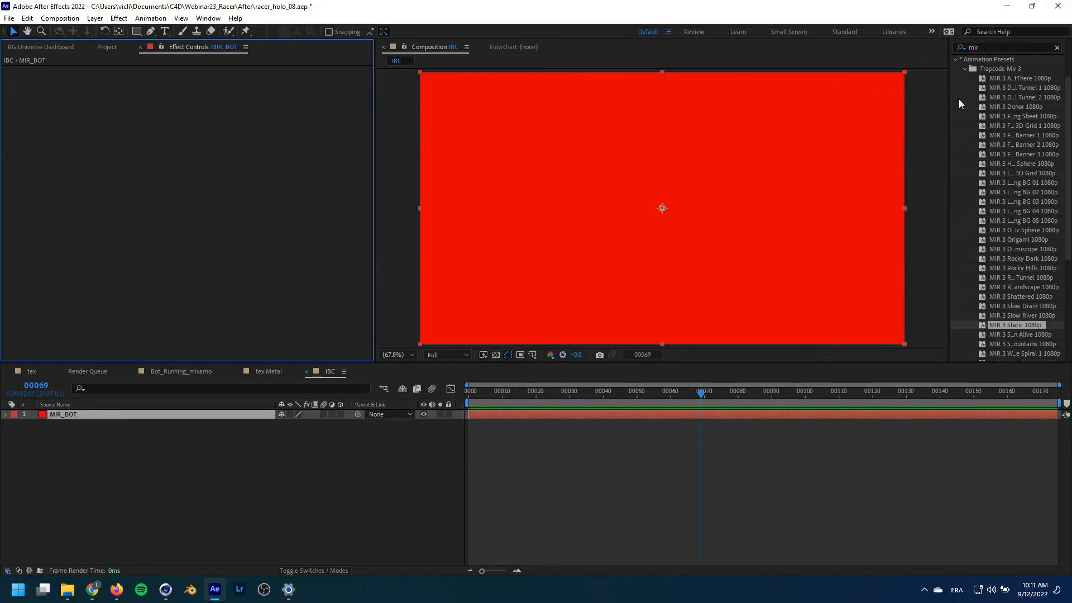
Apply a fresh Mir 3 effect to the MIR_BOT layer and set its Base Geometry to 3D Model
click(965, 69)
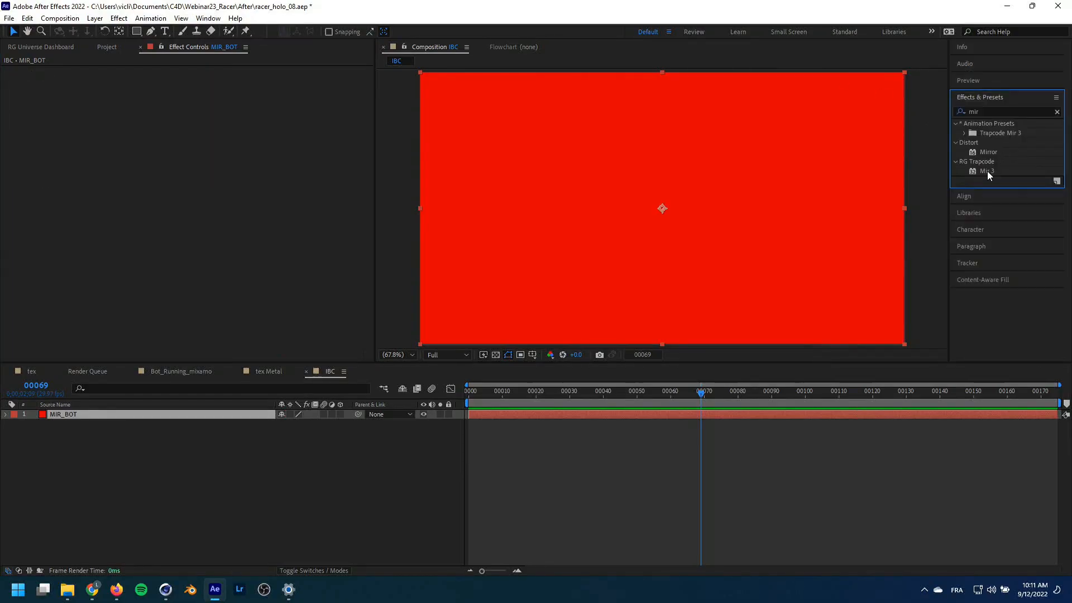
double_click(987, 171)
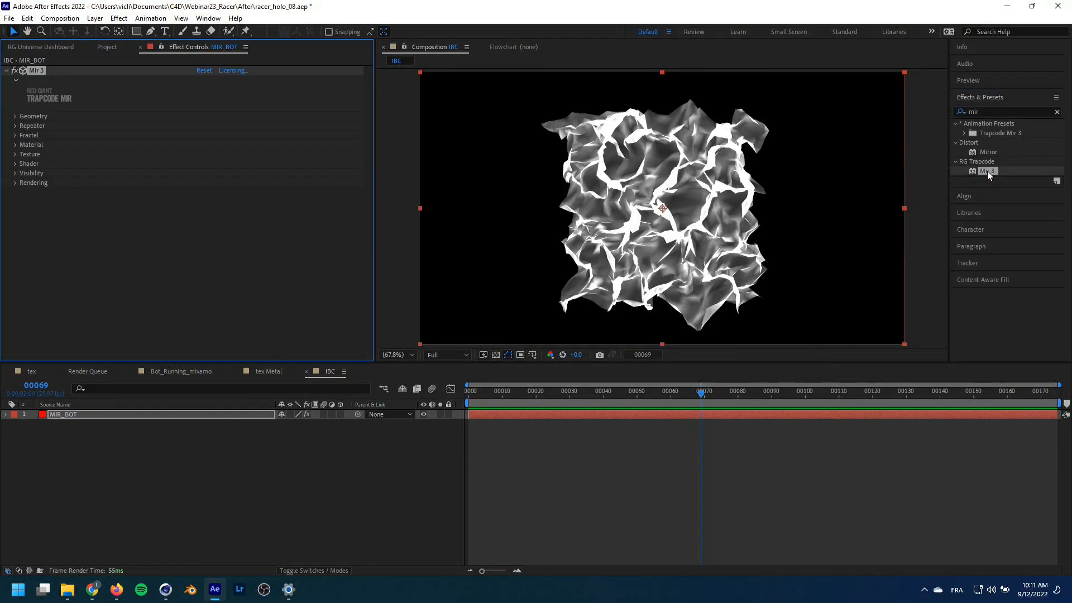
click(14, 117)
click(233, 126)
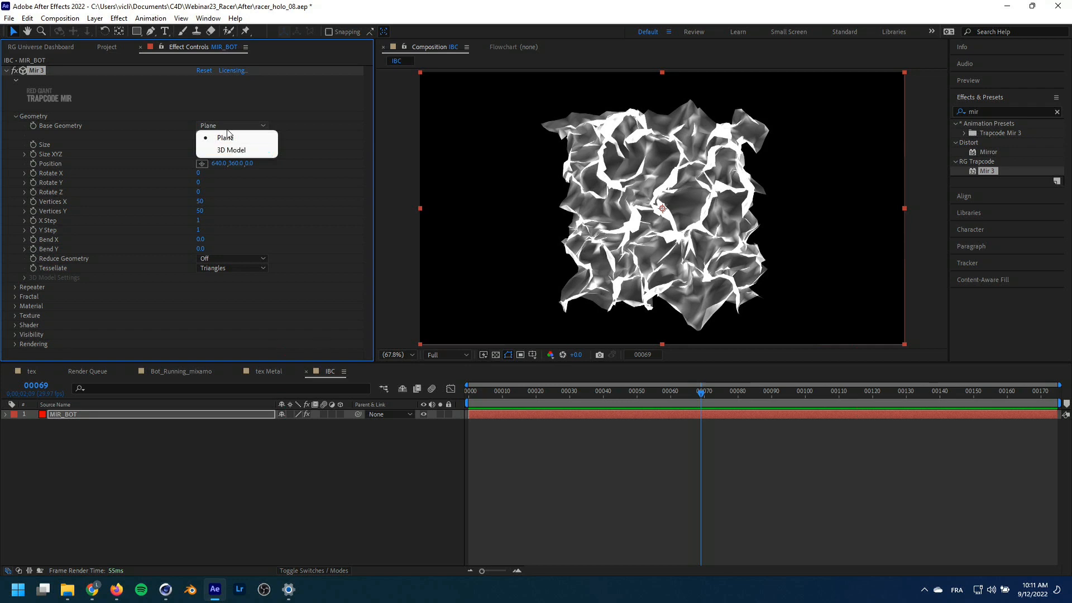
click(230, 151)
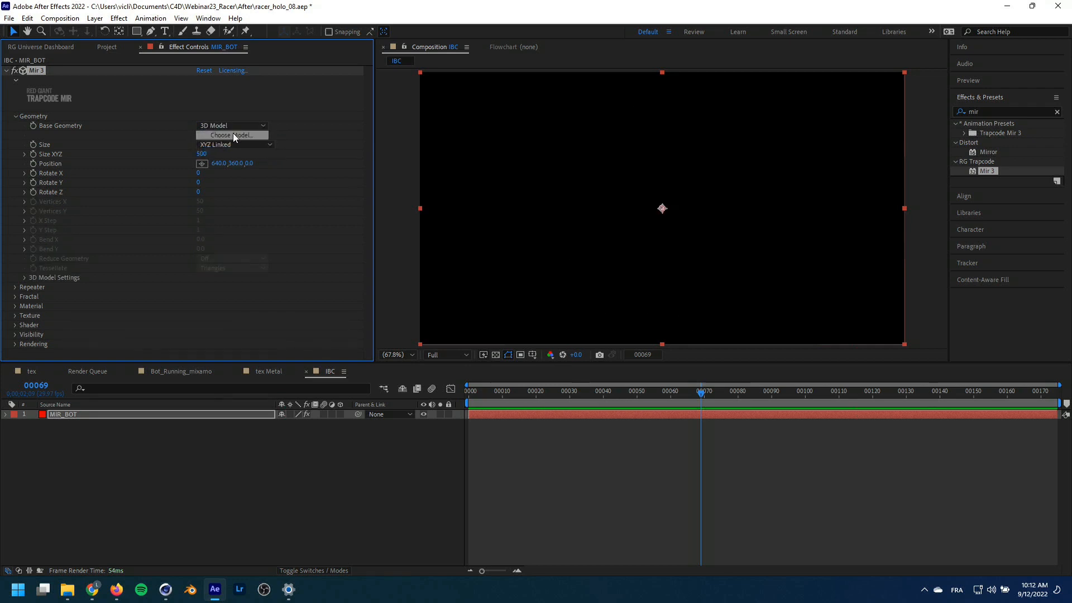
Load the custom IBC_Bot_Start model as Mir 3's geometry and scrub to frame 76 to preview the running bot
click(231, 136)
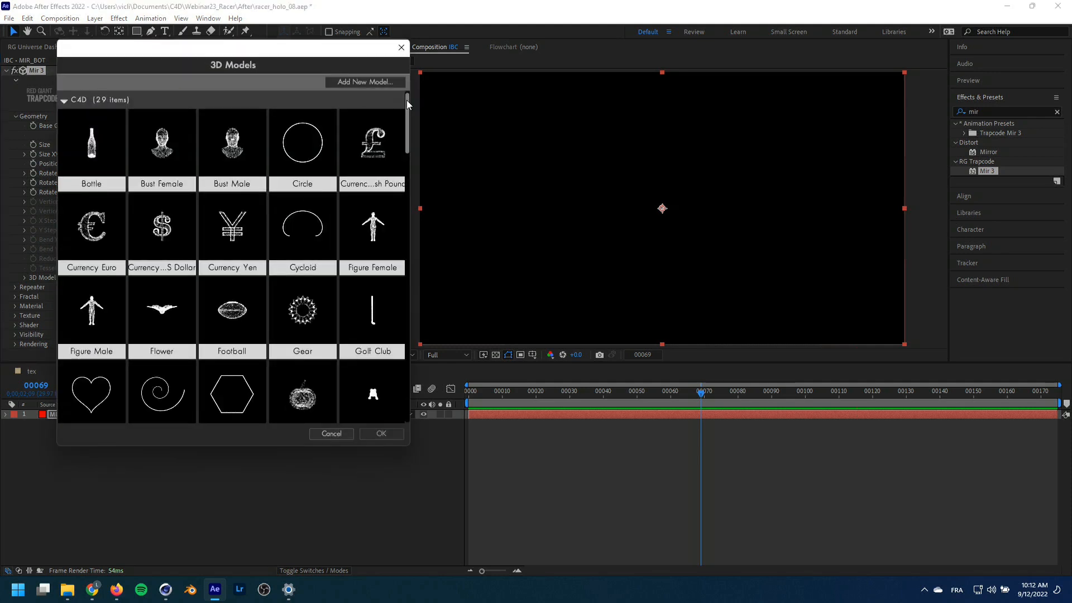
drag(406, 101, 391, 395)
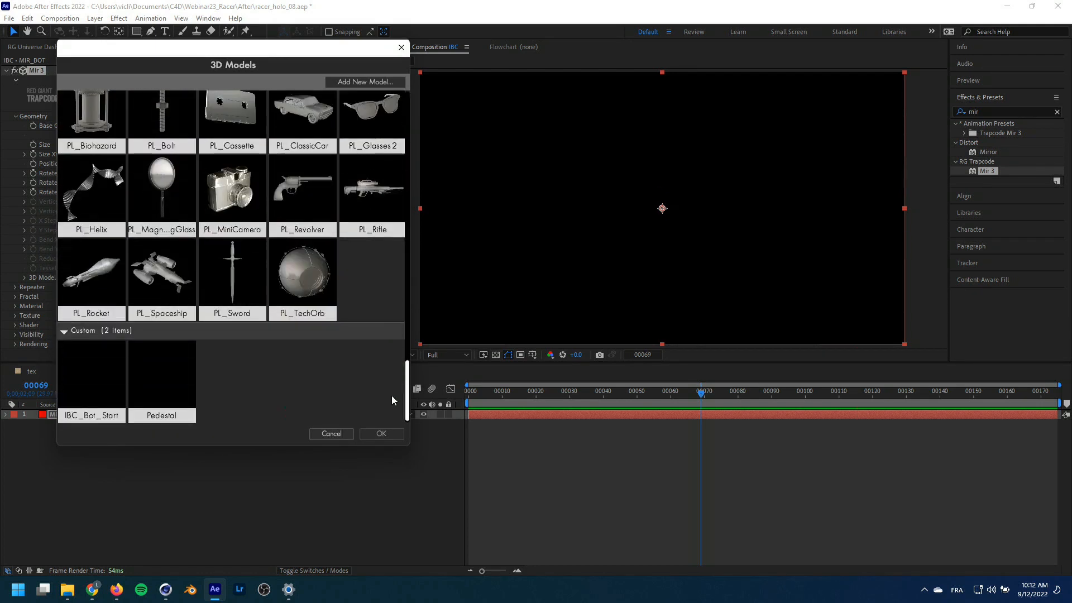
click(170, 384)
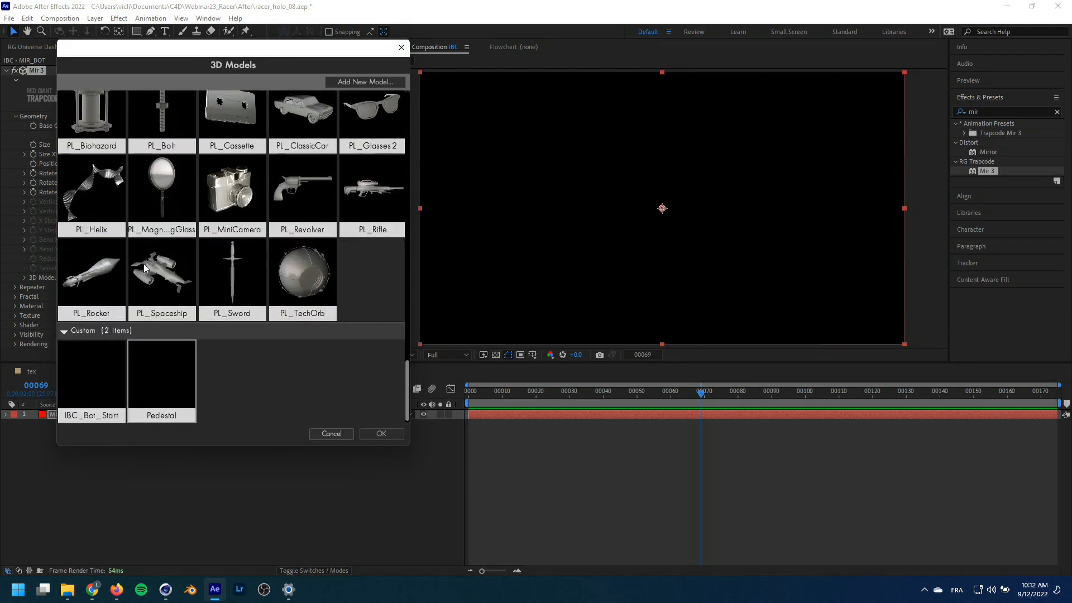
click(100, 379)
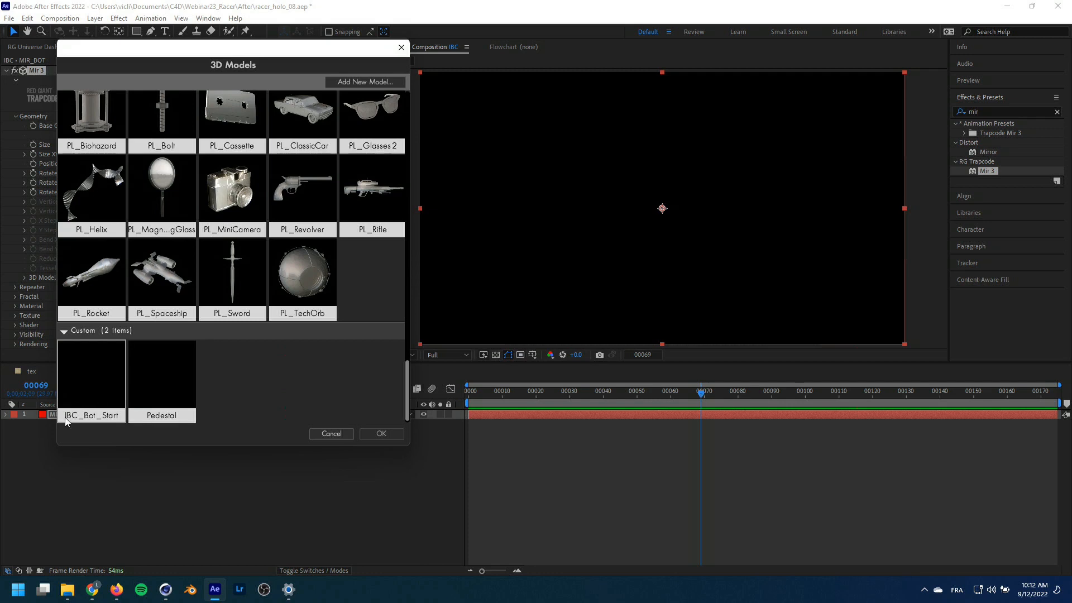
click(100, 376)
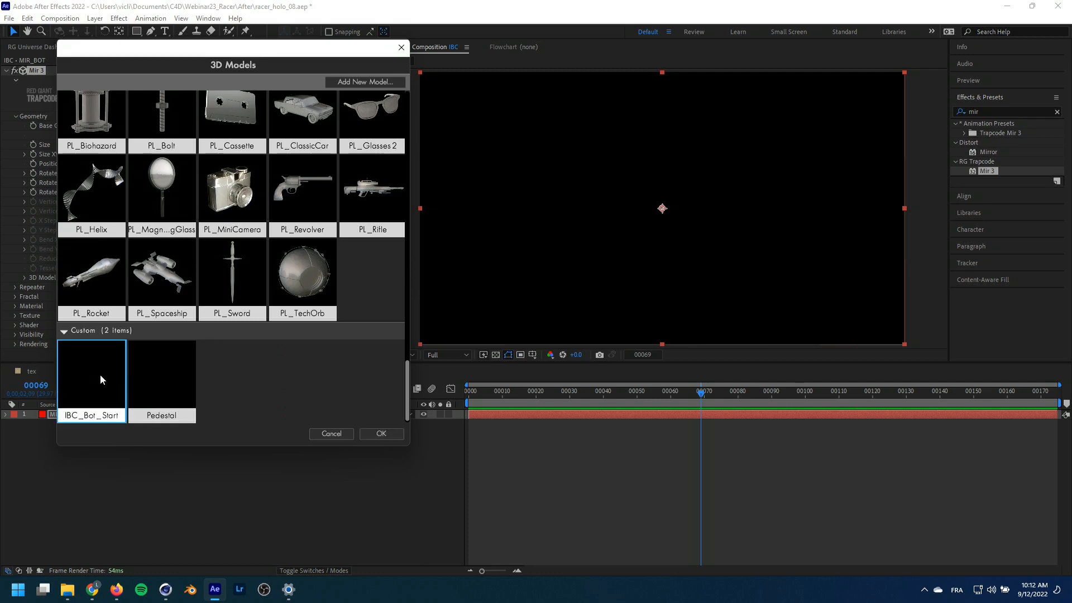
click(387, 437)
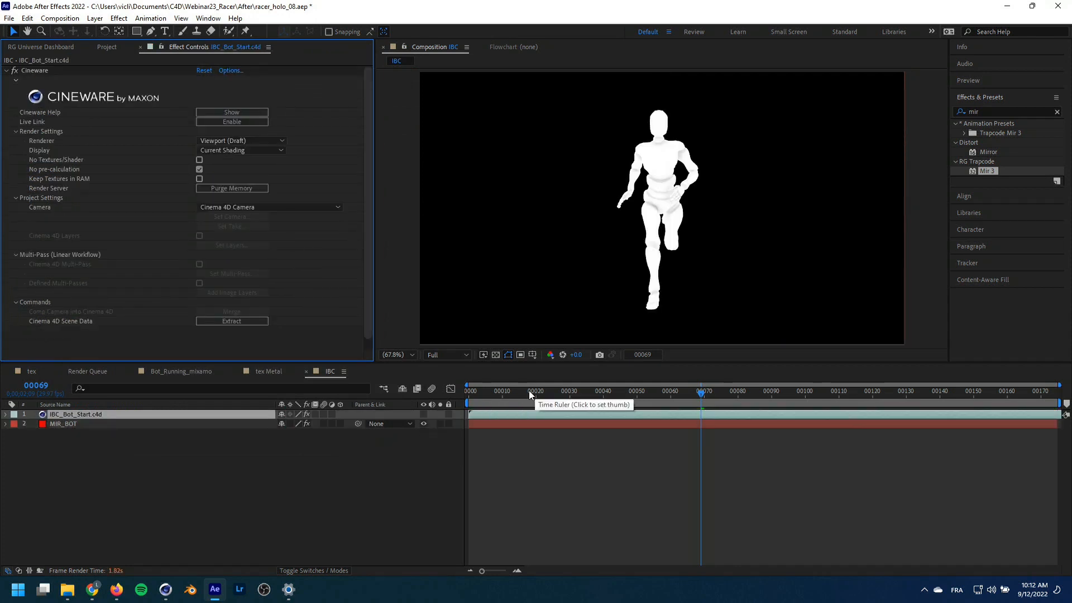
drag(528, 390, 725, 381)
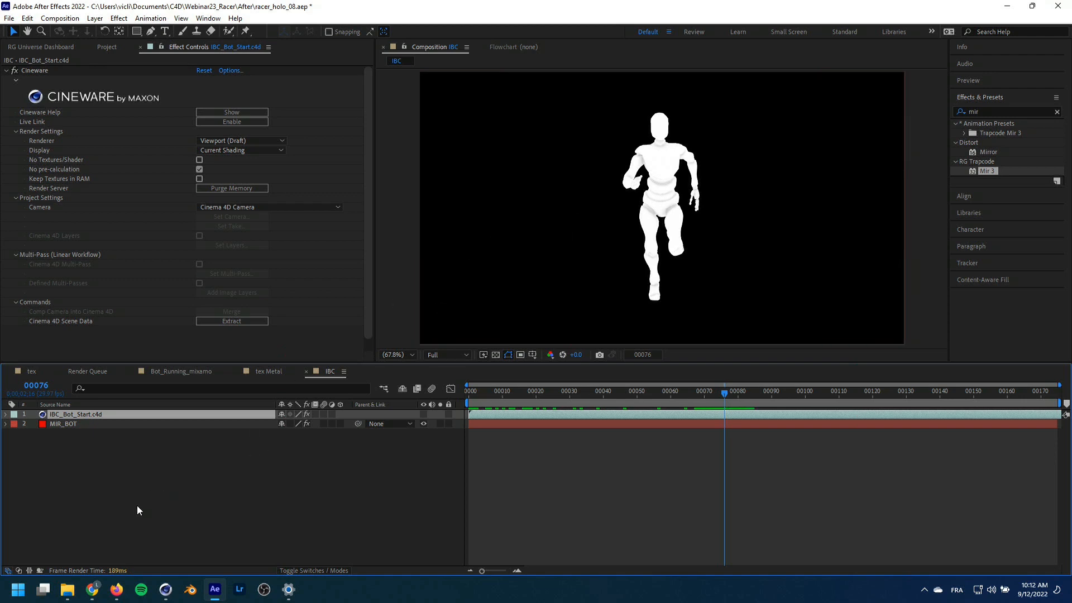
Switch to Cinema 4D and show the Bot object's animation keys of IBC_Bot_Start.c4d in an enlarged Dope Sheet
click(165, 589)
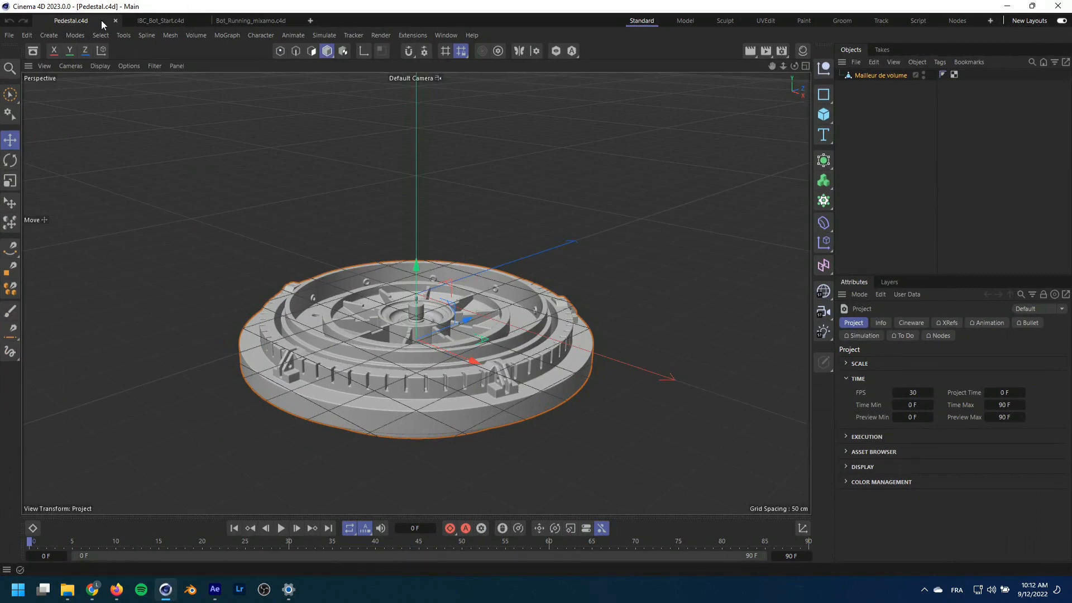
click(160, 21)
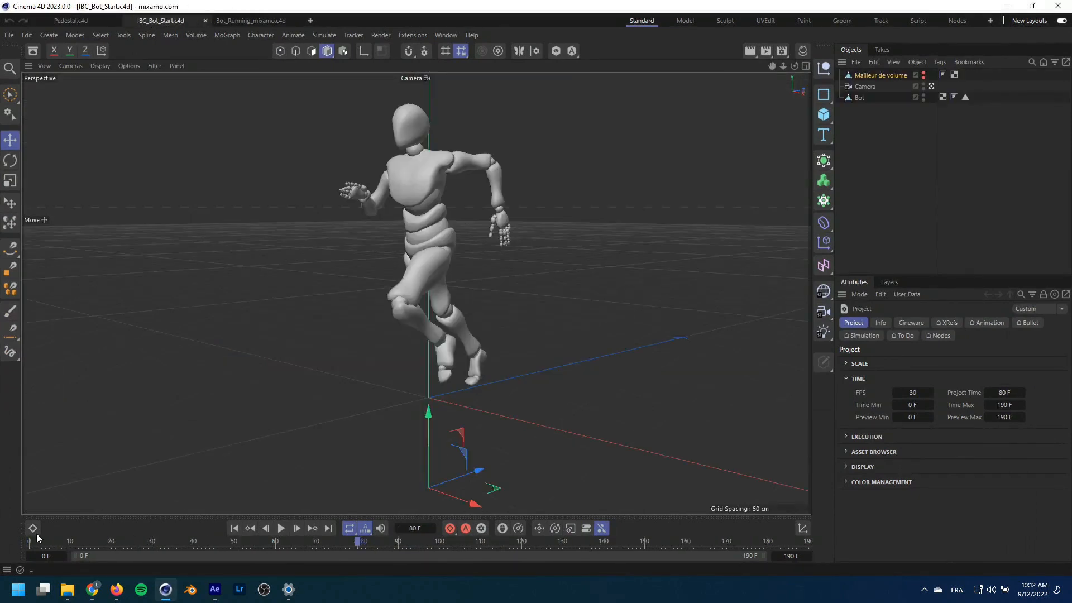
click(864, 97)
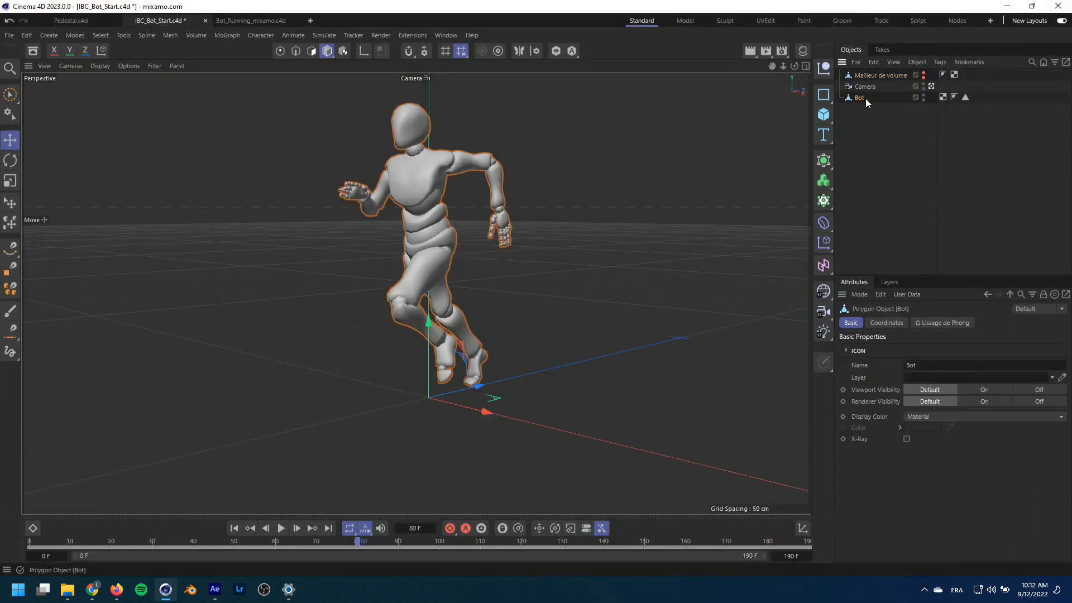
click(32, 528)
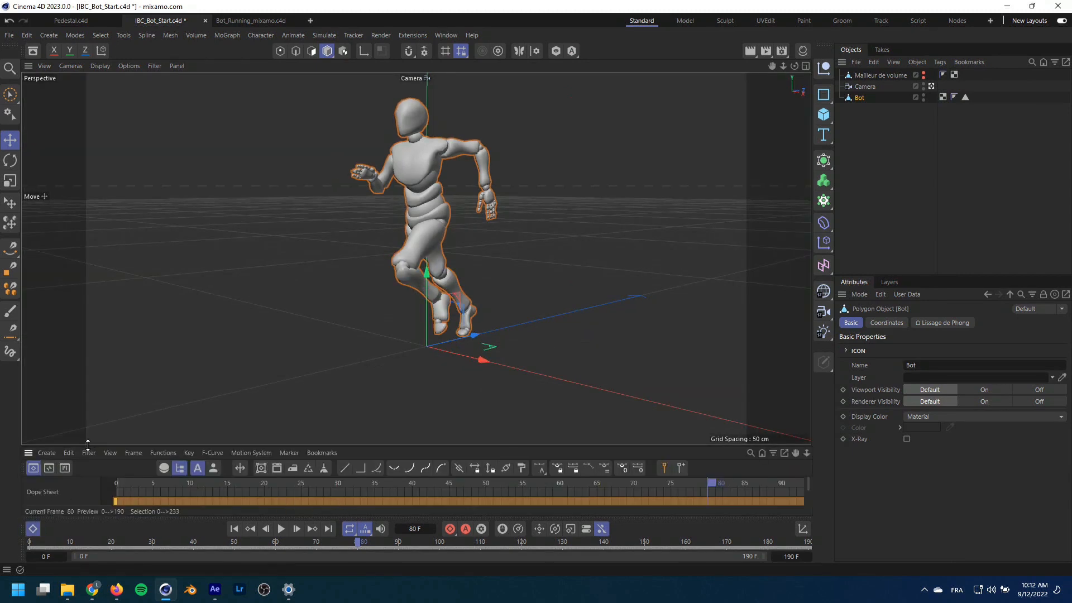
drag(89, 447, 89, 326)
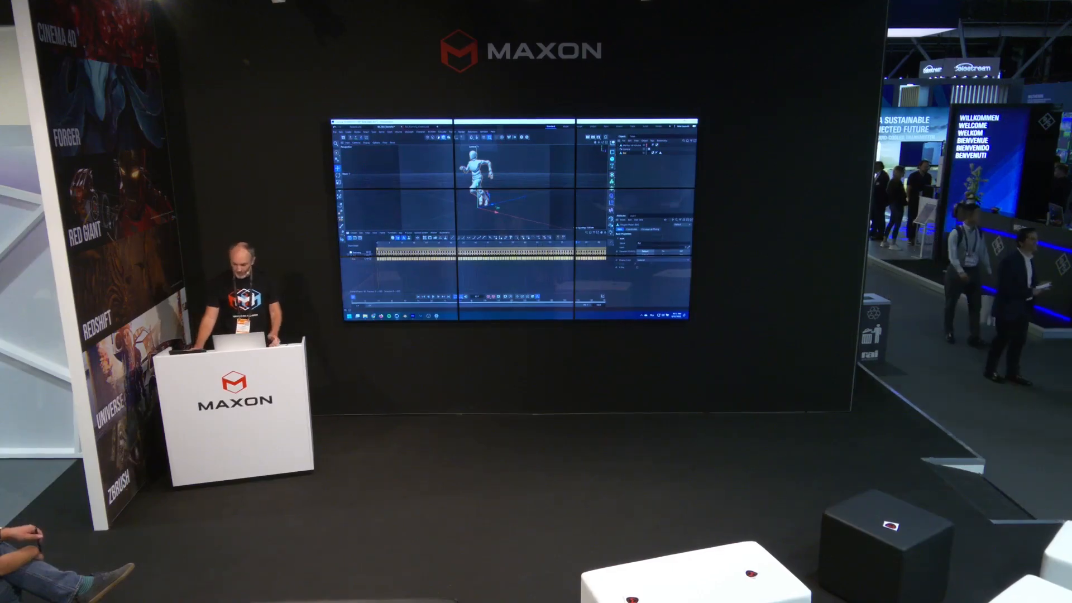
Return to After Effects and scrub through the IBC composition to preview the bot's run, stopping at frame 39
key(alt+Tab)
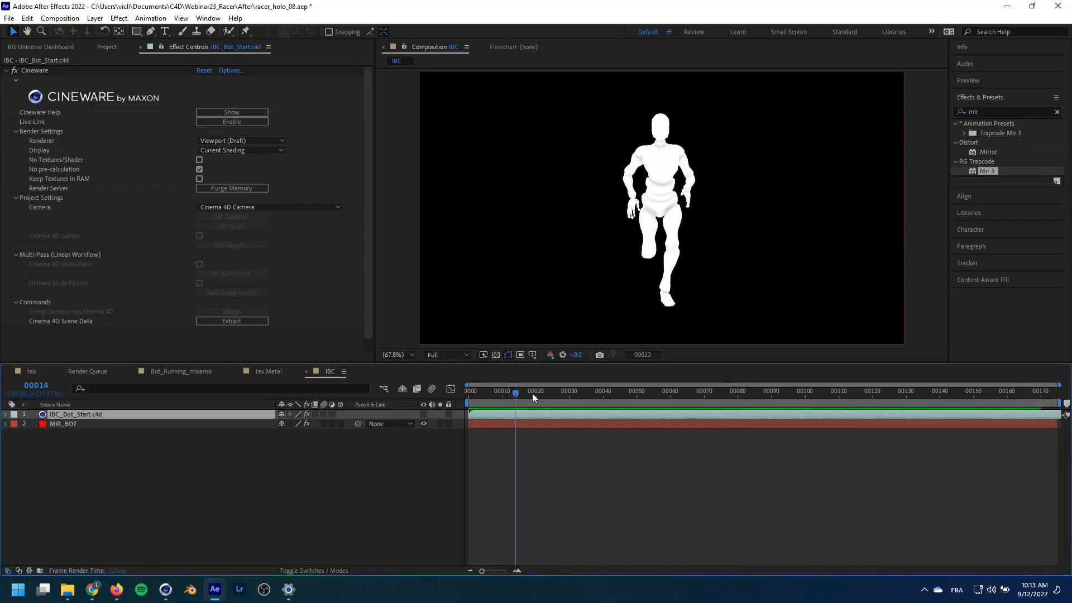
drag(530, 392, 613, 391)
drag(722, 389, 600, 396)
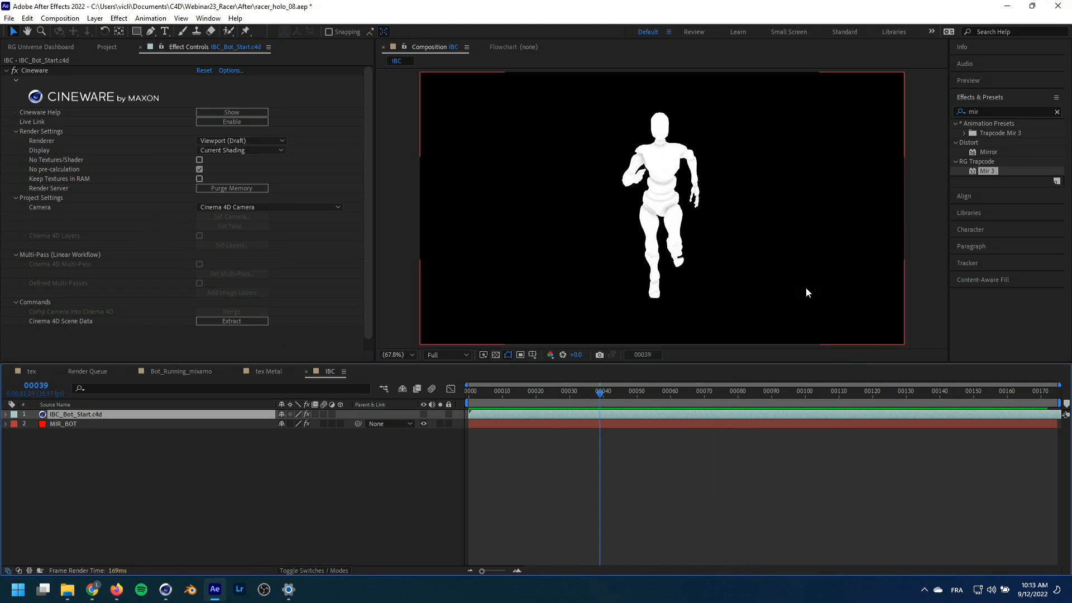
Add a two-node camera named Camera 1 with a 75 mm focal length and orbit it to view the bot from the side
key(ctrl+alt+shift+c)
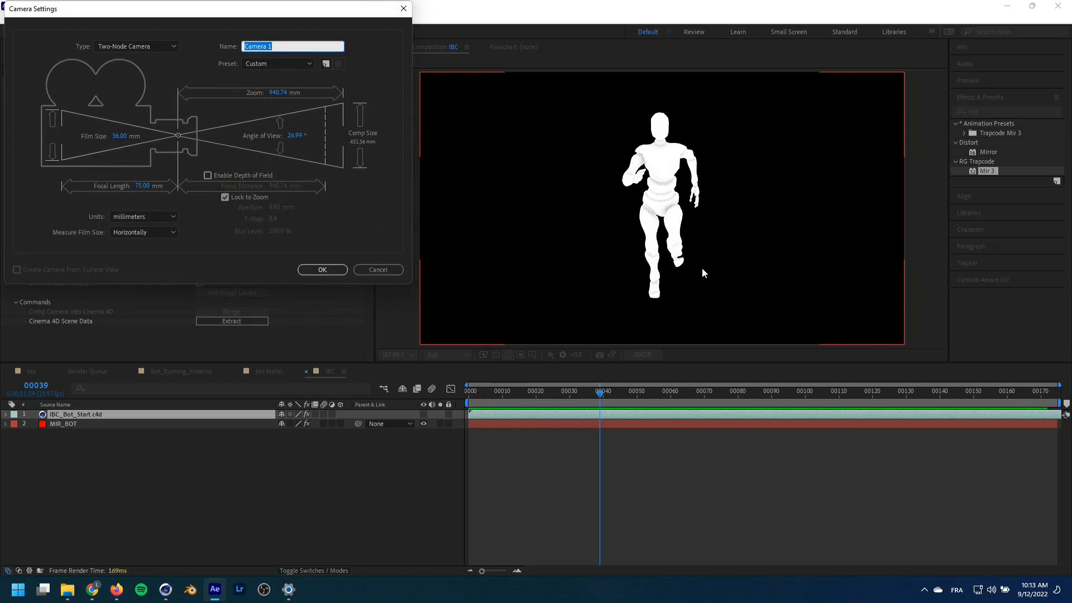
click(319, 269)
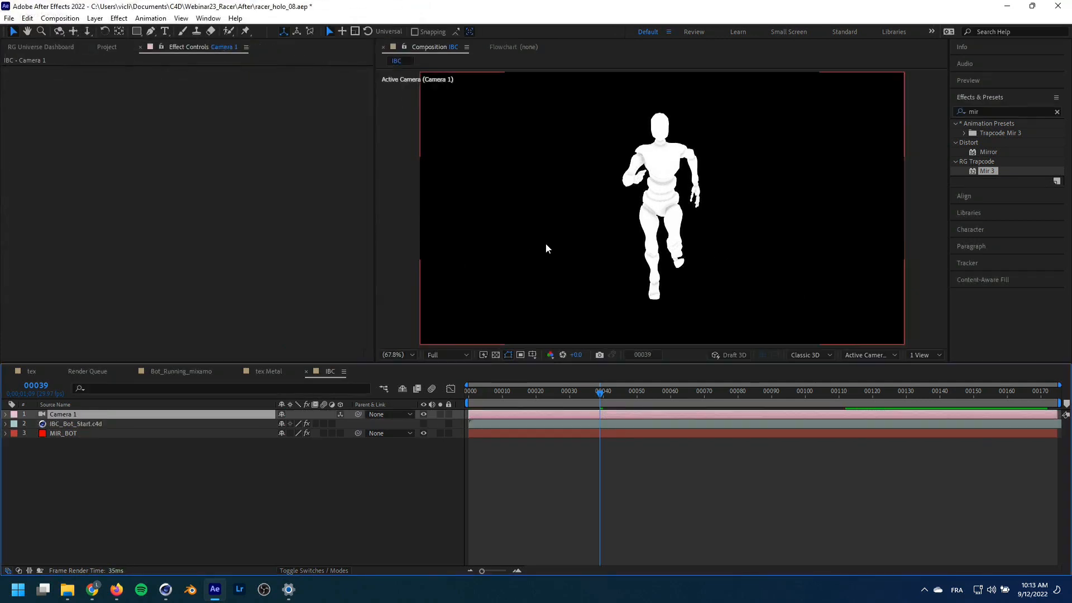
drag(677, 214, 570, 213)
drag(691, 232, 612, 229)
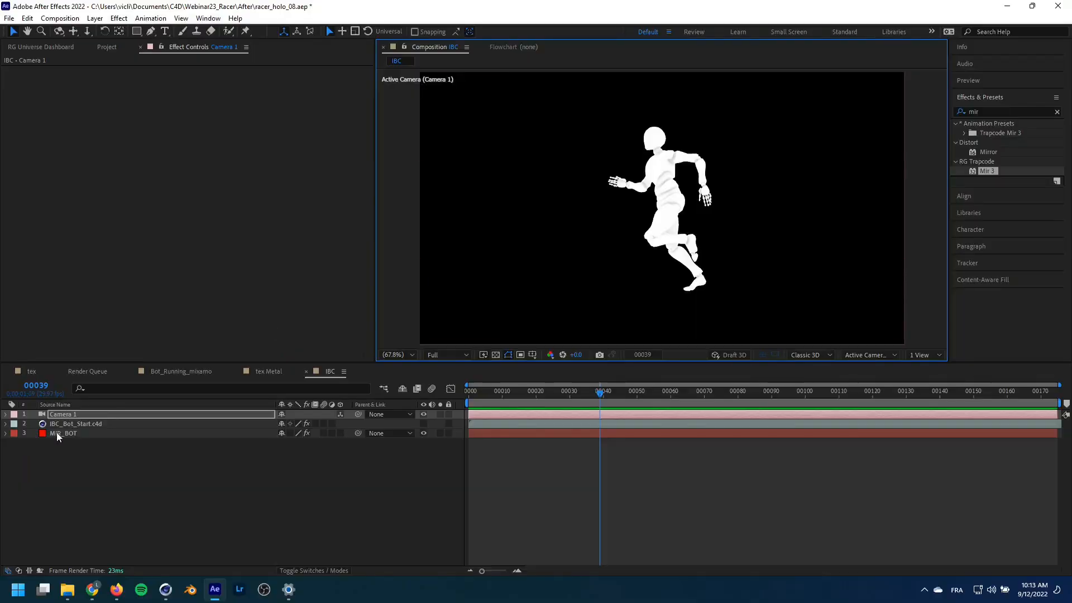
Make the IBC_Bot_Start.c4d layer visible and scrub to frame 29 to compare it with the Mir bot
click(63, 422)
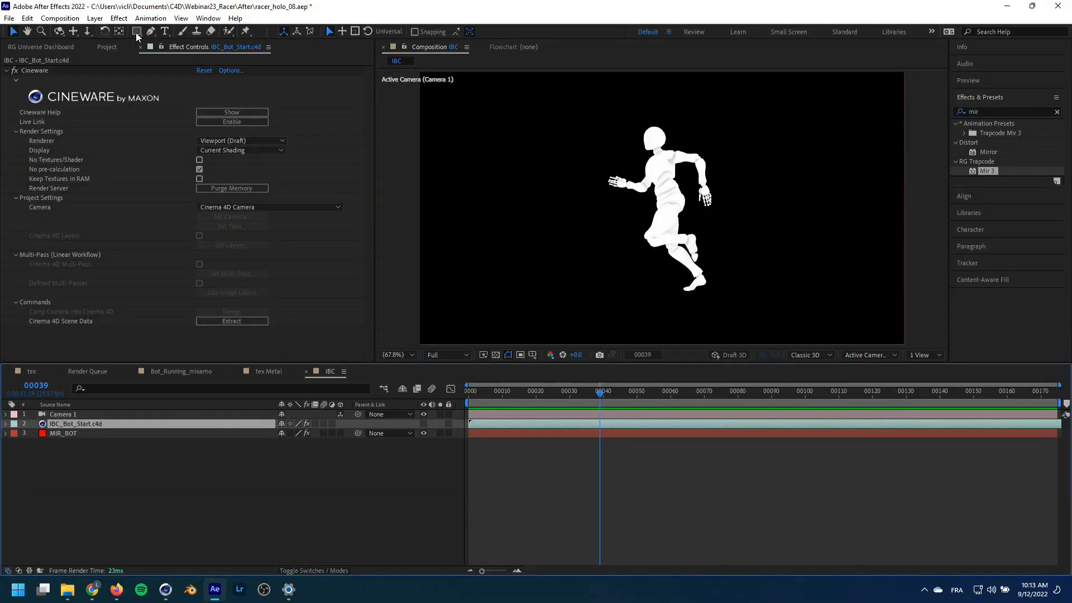
click(106, 47)
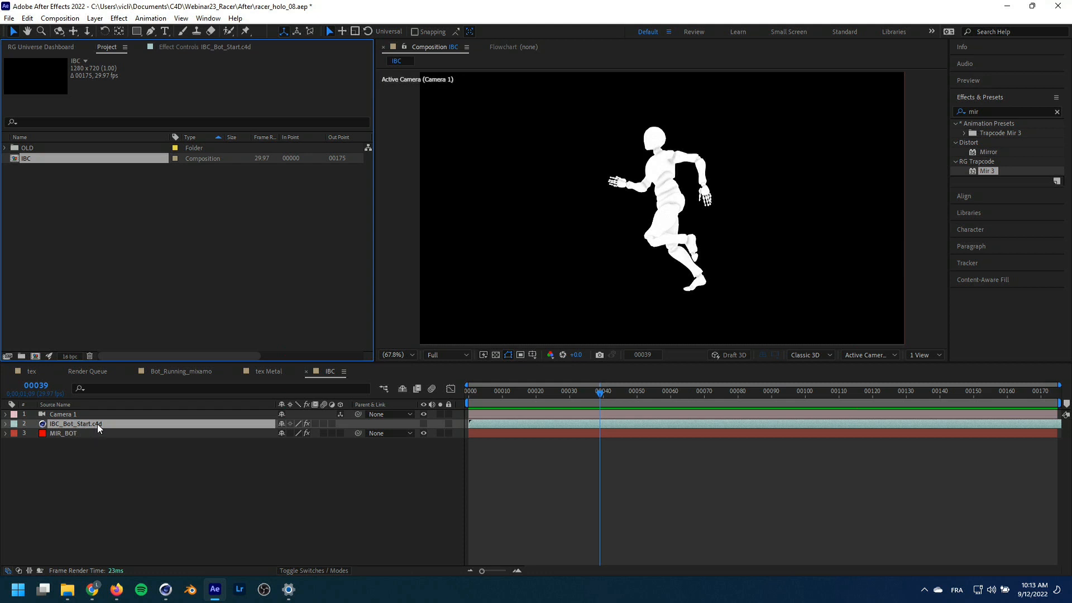
click(423, 424)
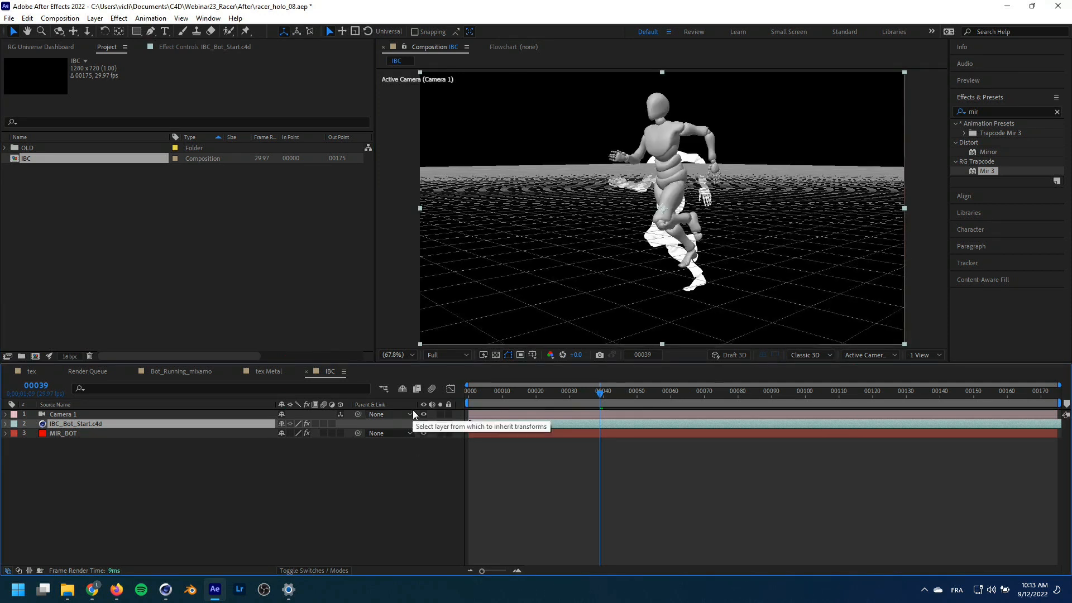
drag(479, 398, 567, 401)
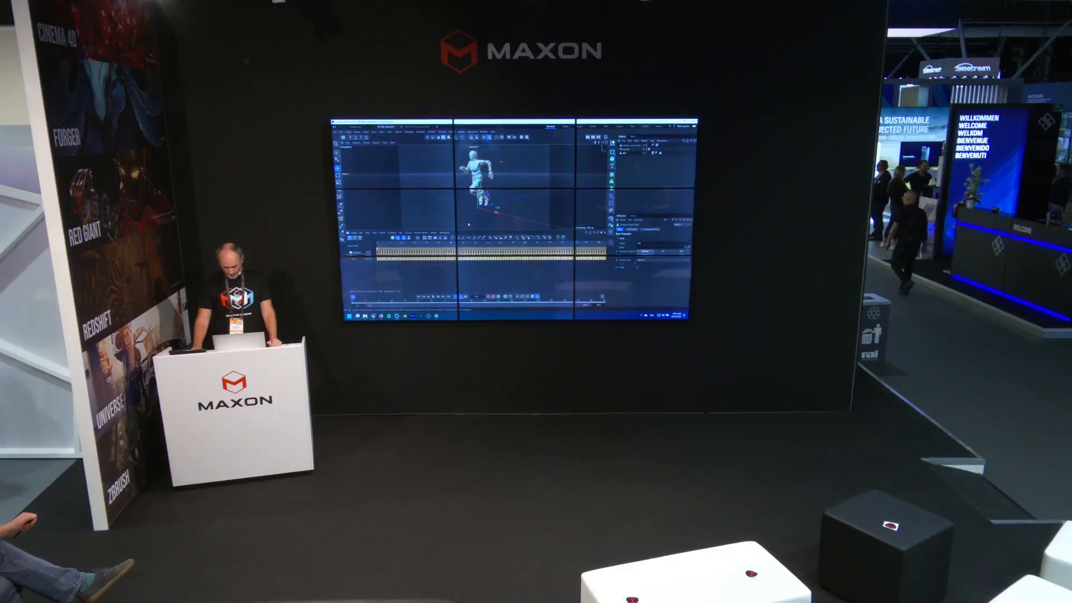
Inspect the Camera object's settings in the Cinema 4D scene and return to After Effects
click(629, 150)
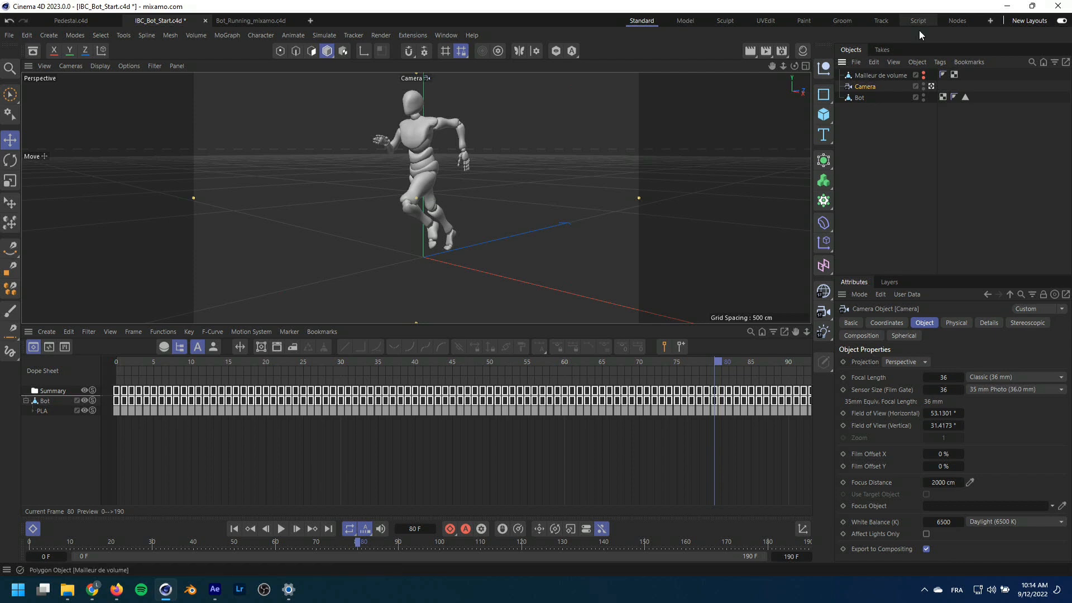
click(1009, 8)
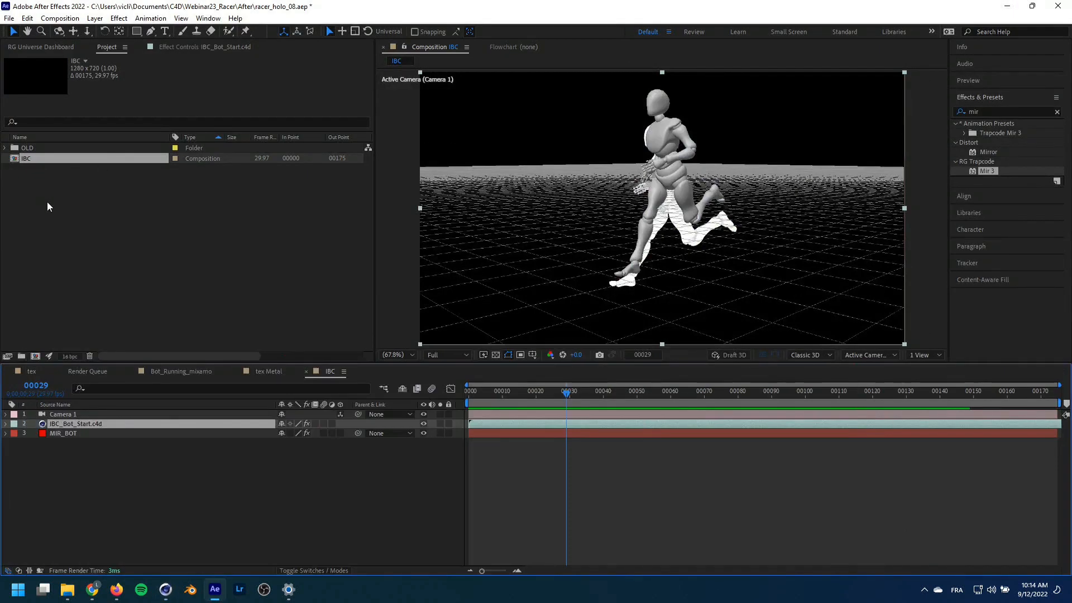
Extract the Cinema 4D scene data from the IBC_Bot_Start.c4d layer and select the extracted Camera layer
click(62, 433)
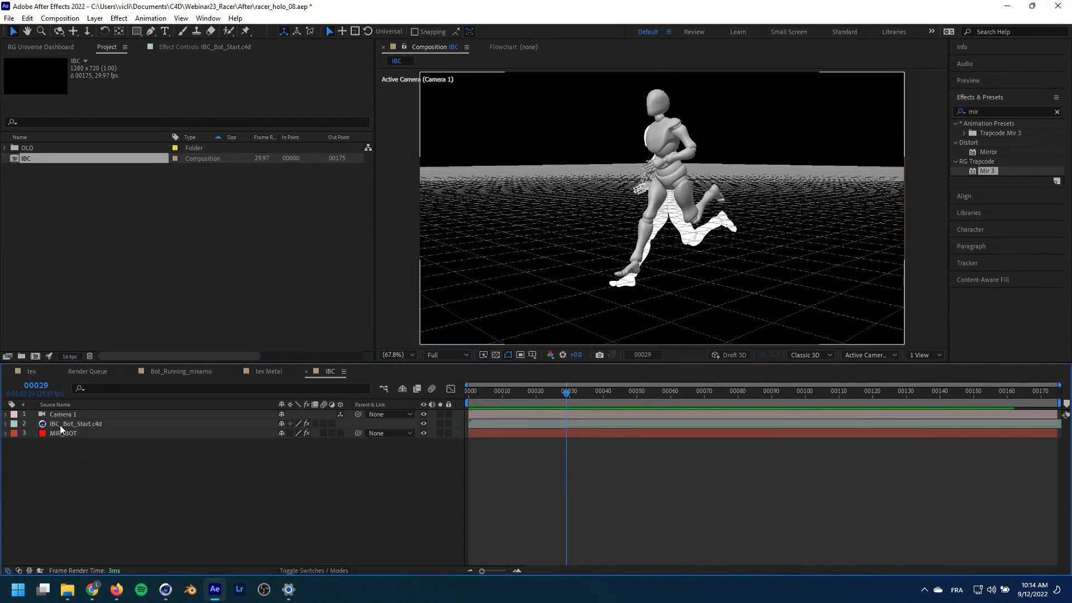
click(63, 424)
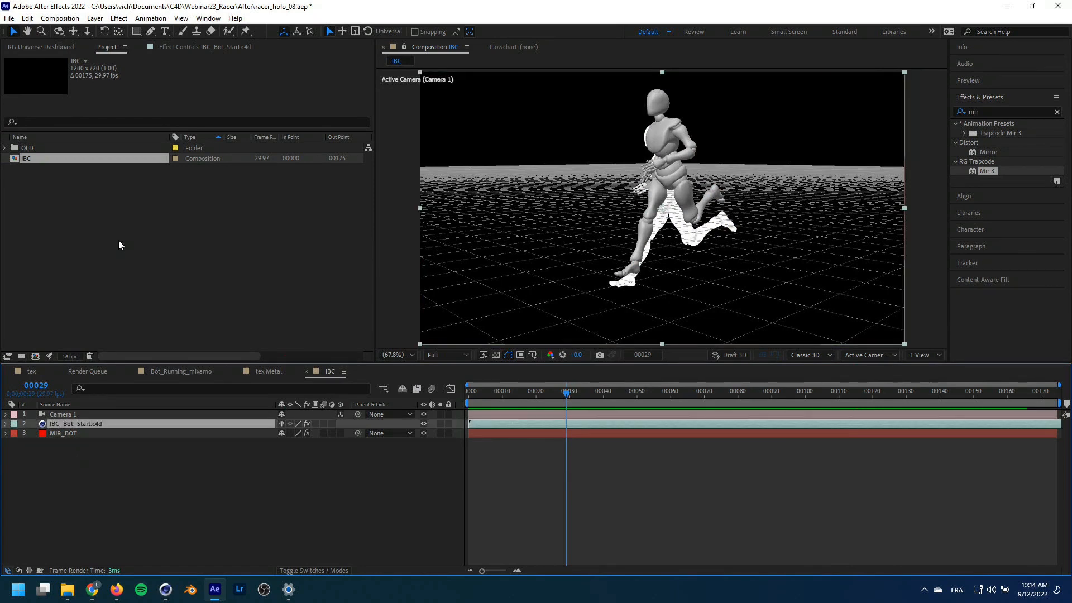
click(174, 46)
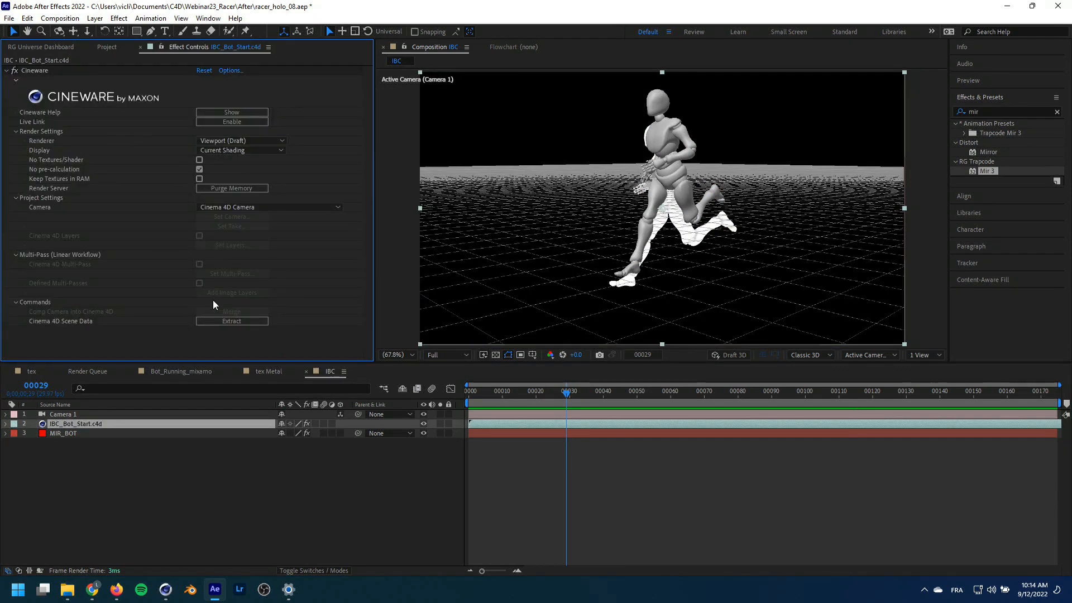
click(222, 320)
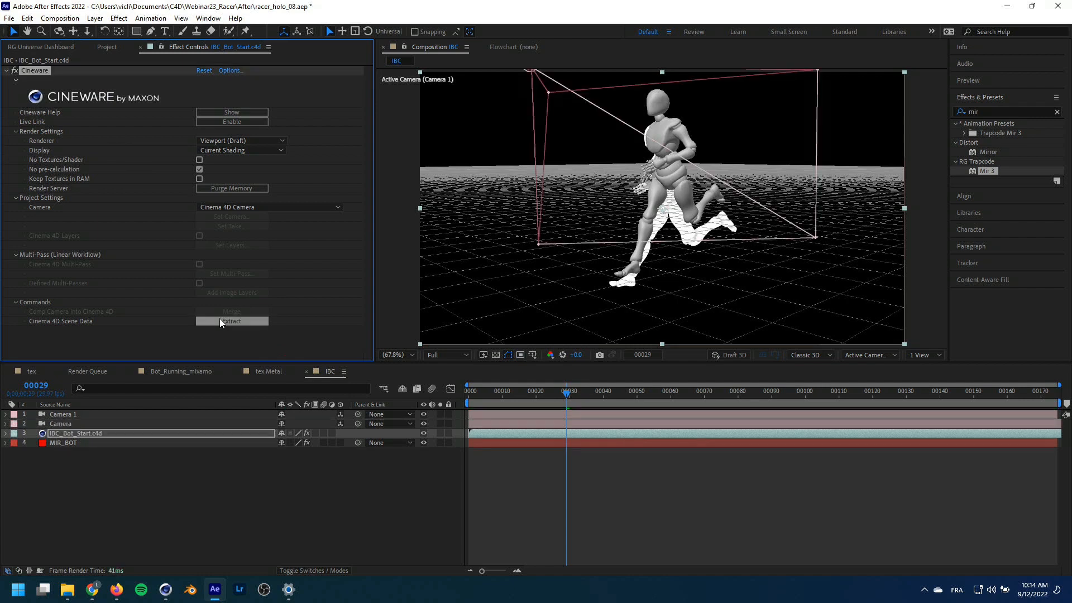
click(65, 414)
click(61, 422)
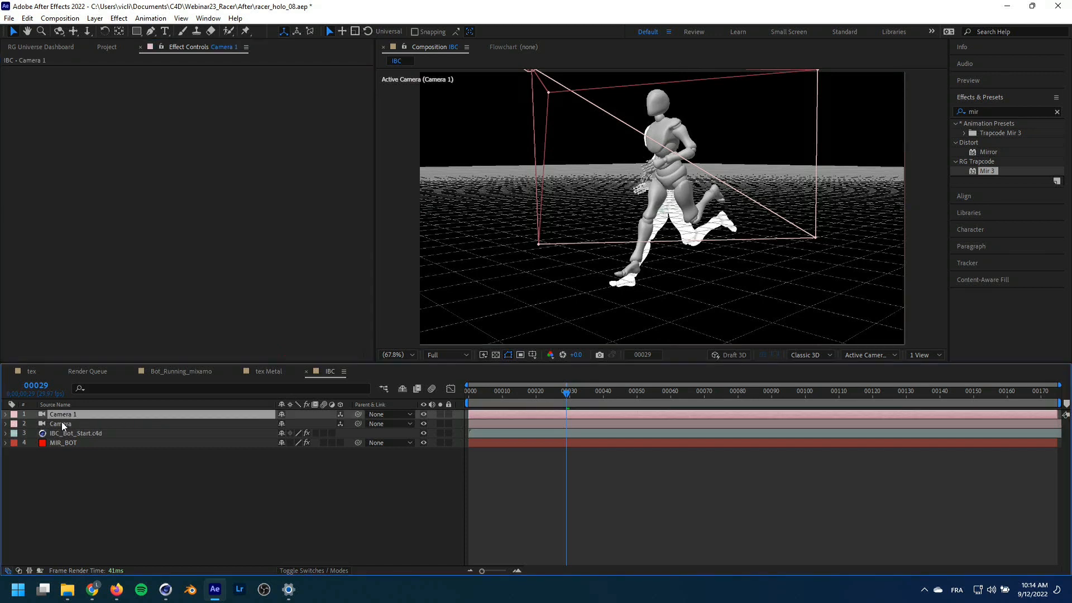
Delete the extracted Camera and Camera 1 layers, and extract the scene data from the IBC_Bot_Start.c4d layer again
key(Delete)
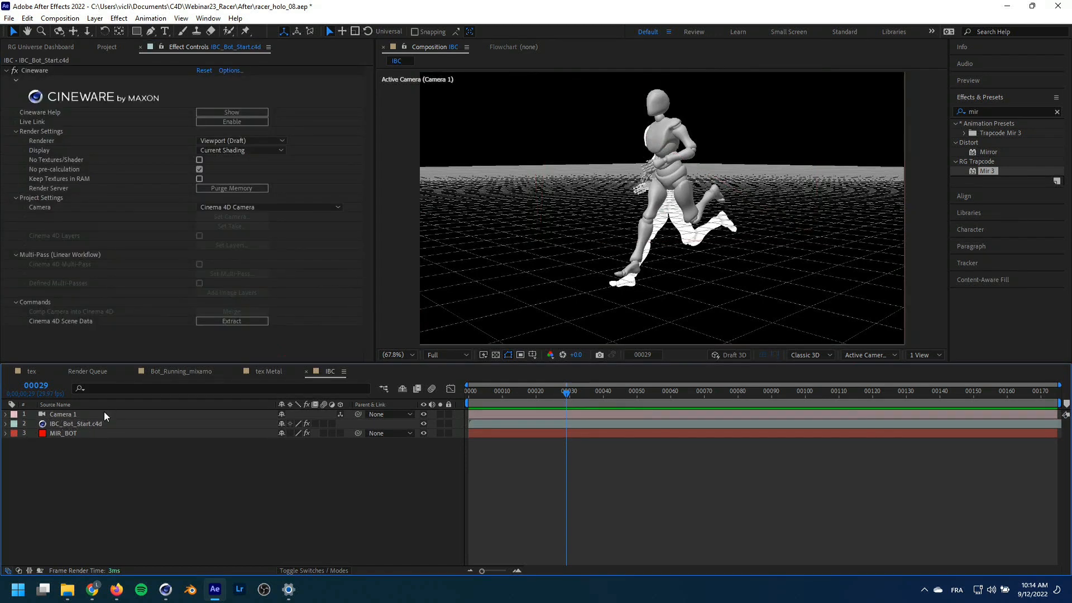
click(63, 415)
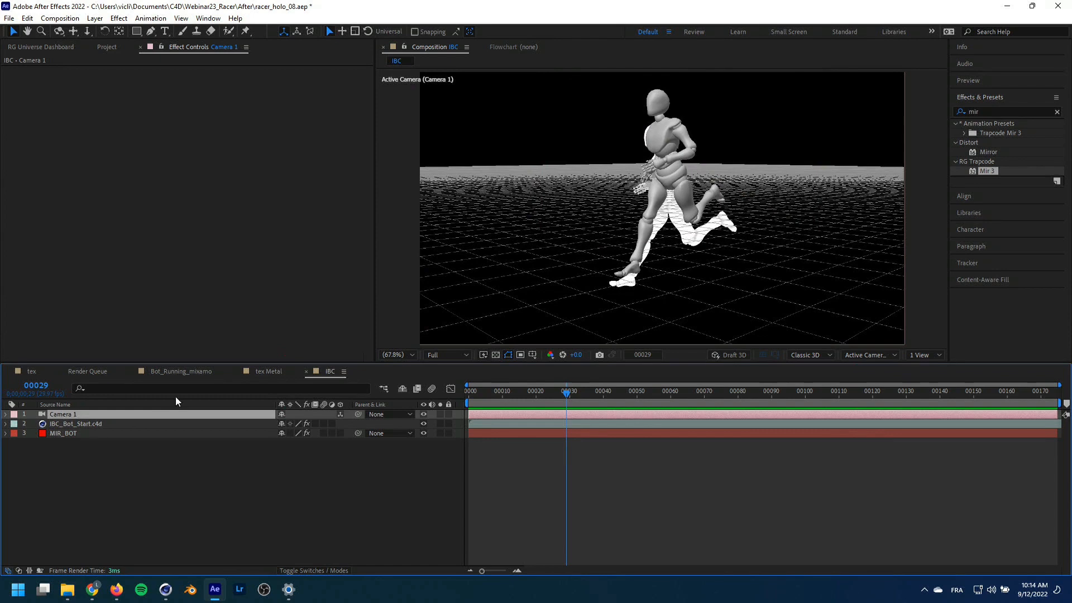
click(68, 424)
click(69, 414)
key(Delete)
click(68, 415)
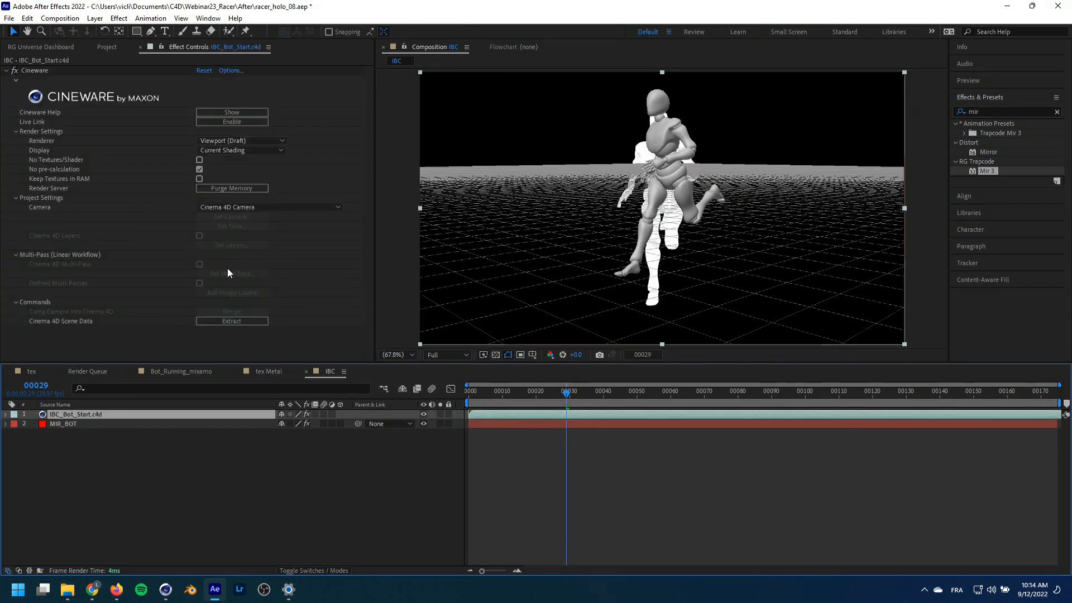
click(233, 319)
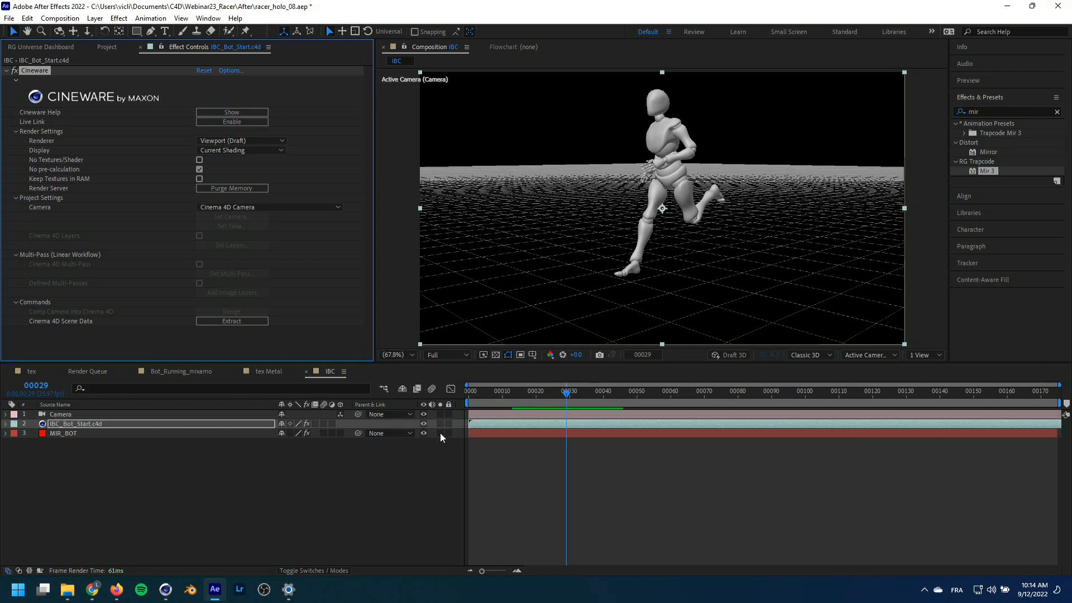
Hide the IBC_Bot_Start.c4d layer and turn off Normalize in MIR_BOT's 3D model settings
click(423, 424)
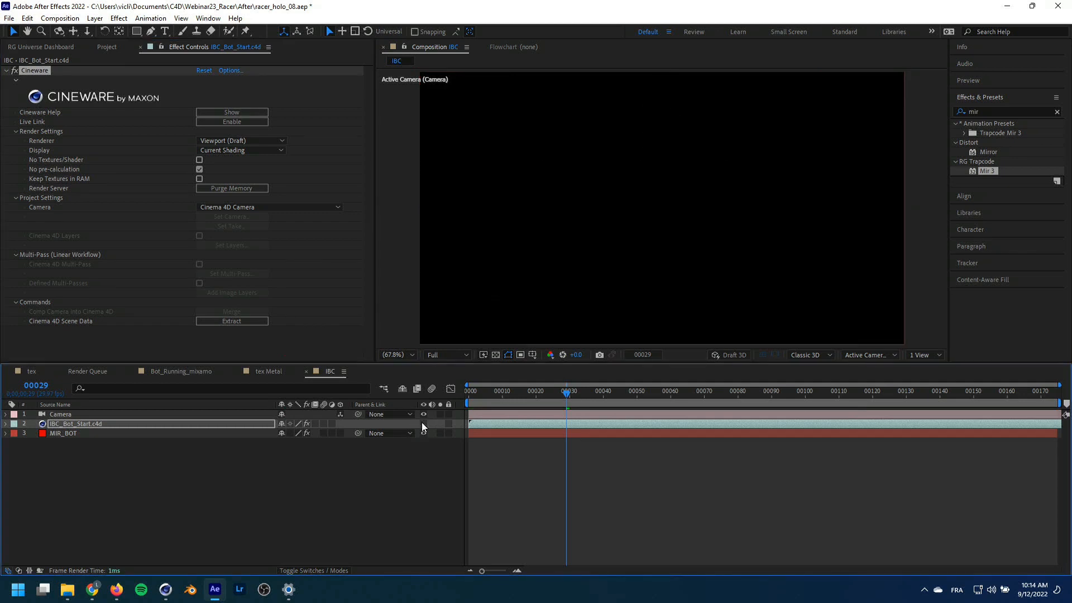
click(423, 424)
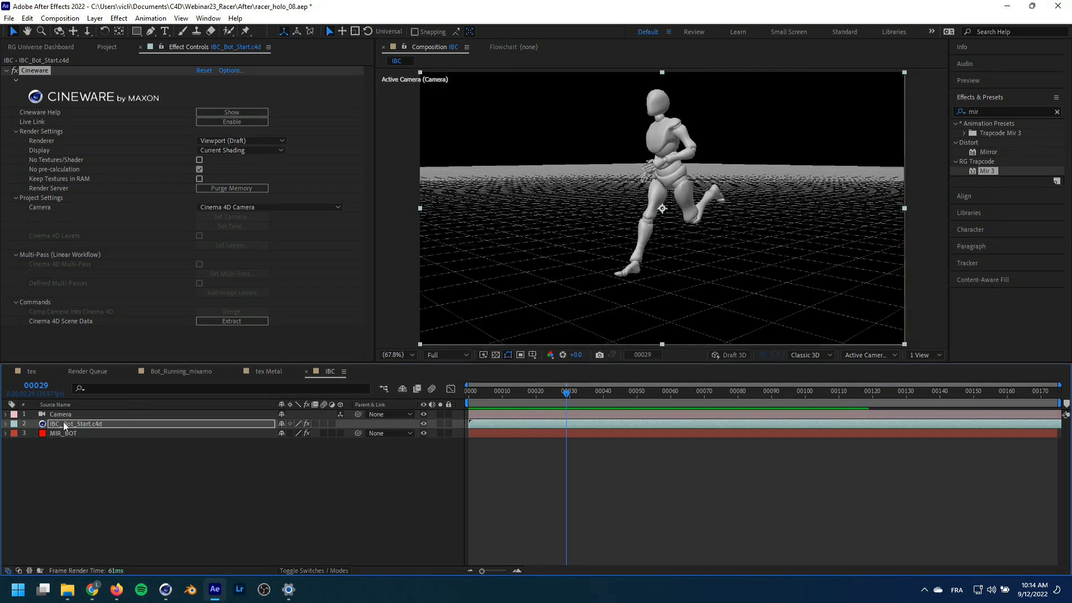
click(423, 424)
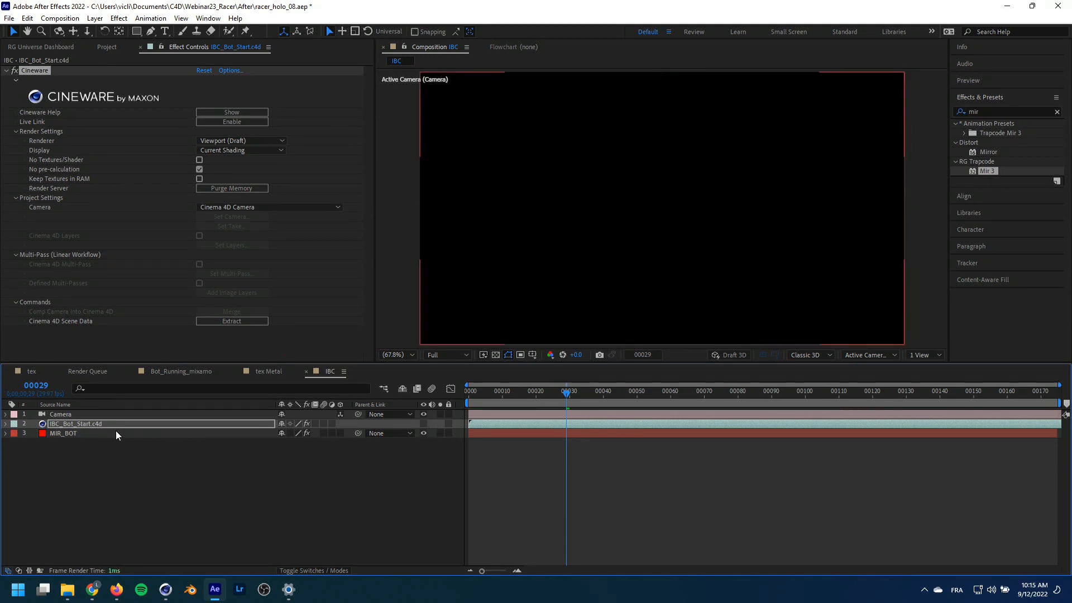
click(71, 434)
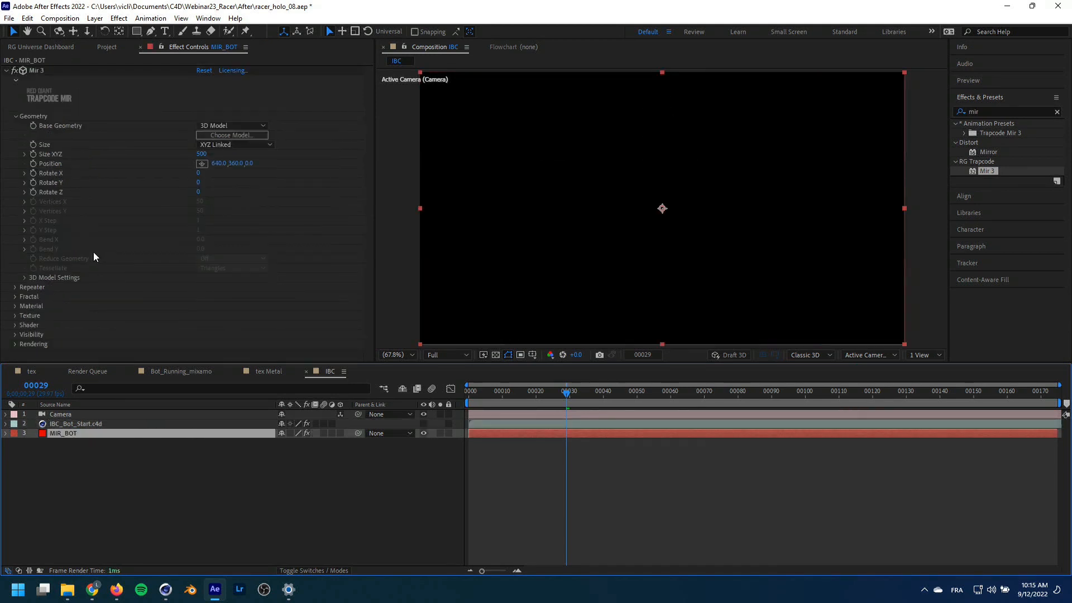
click(25, 277)
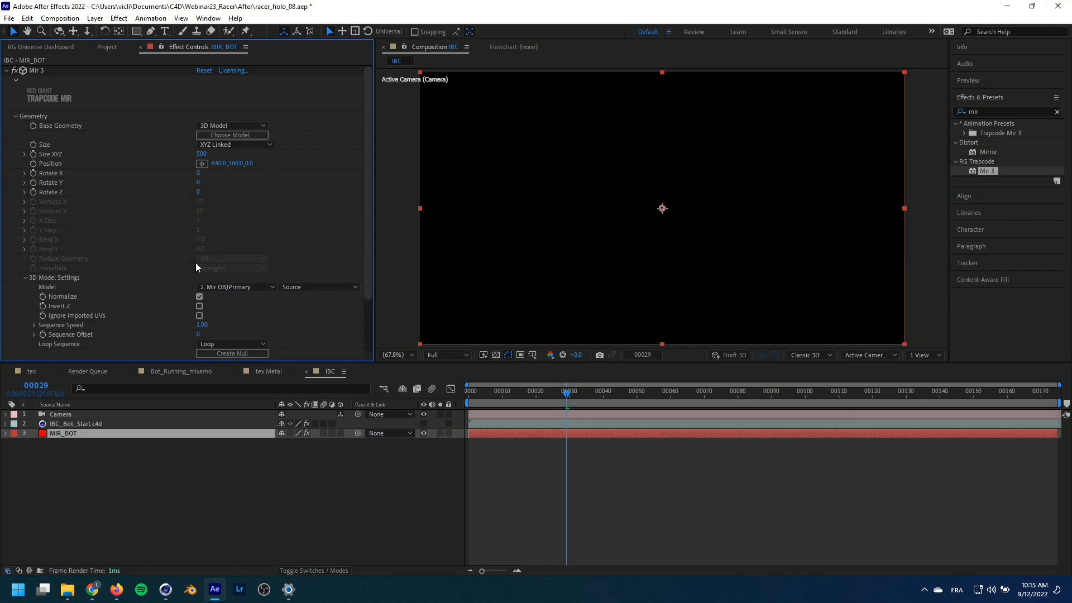
scroll(150, 276, down, 2)
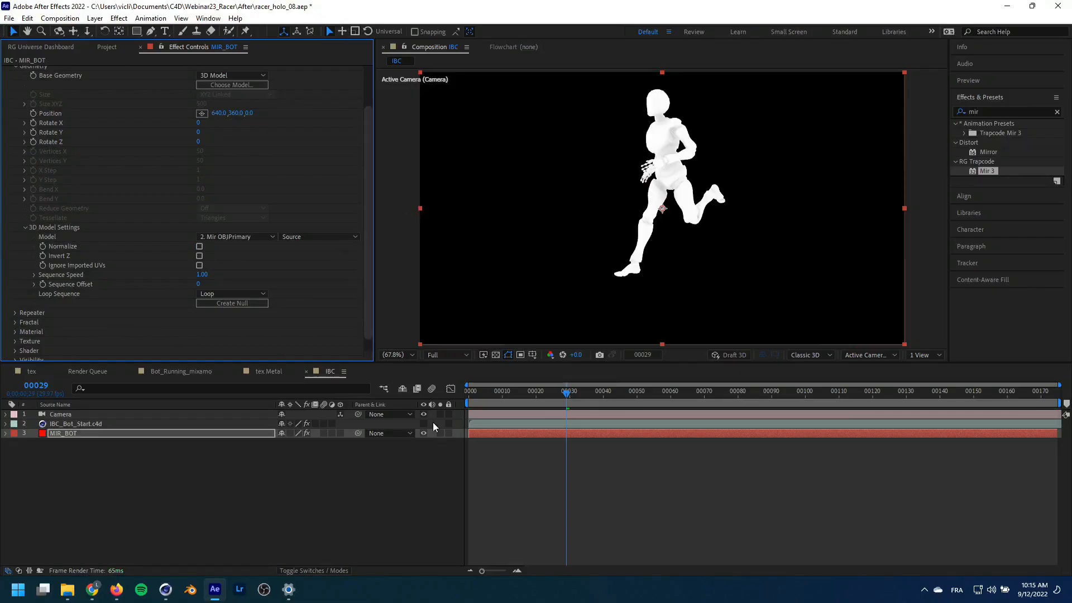
Show the IBC_Bot_Start.c4d layer and scrub to frame 59, toggling its visibility to compare it with the Mir bot
click(422, 423)
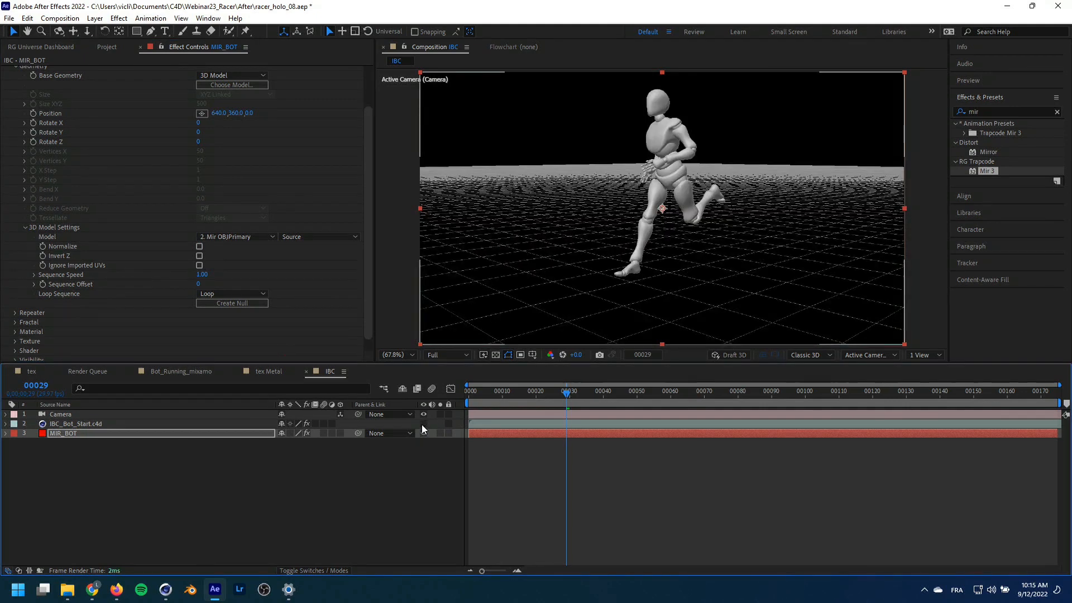
drag(532, 392, 668, 394)
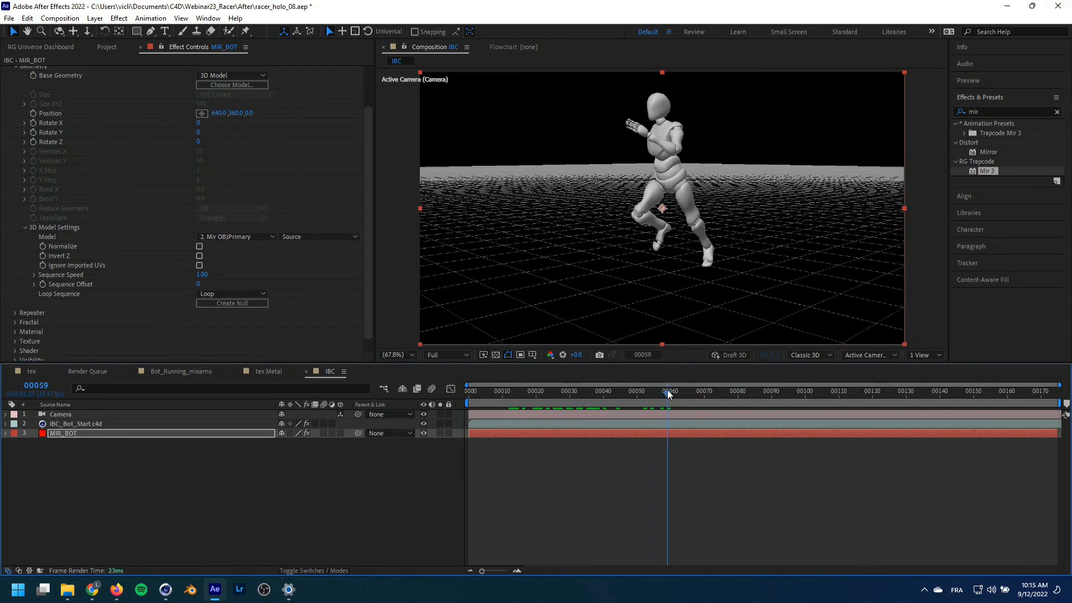
click(424, 423)
click(424, 424)
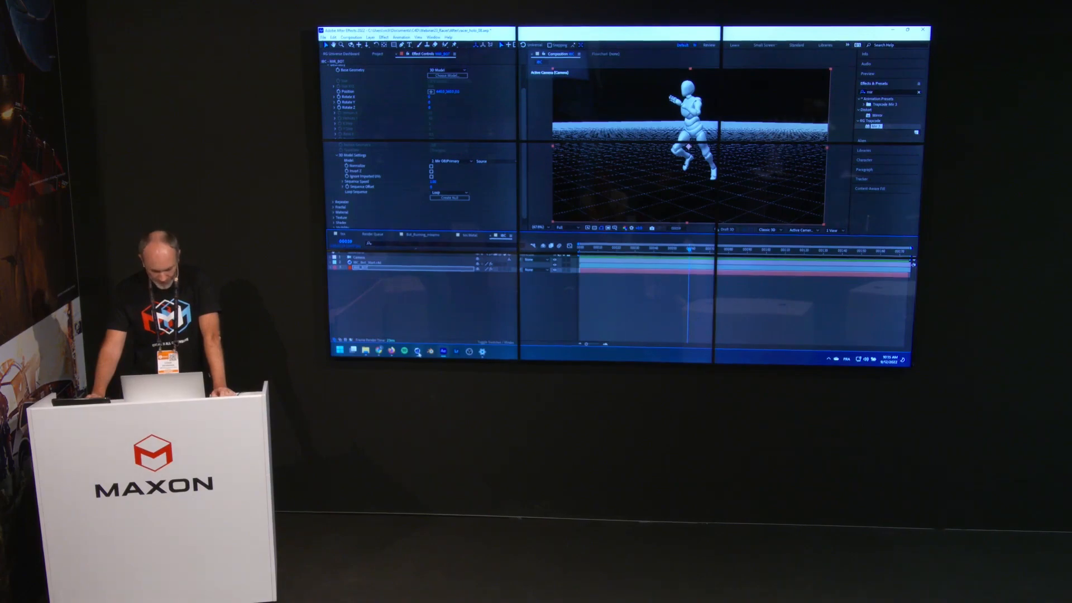
Switch to Cinema 4D, show the material manager and create a new standard material
key(alt+Tab)
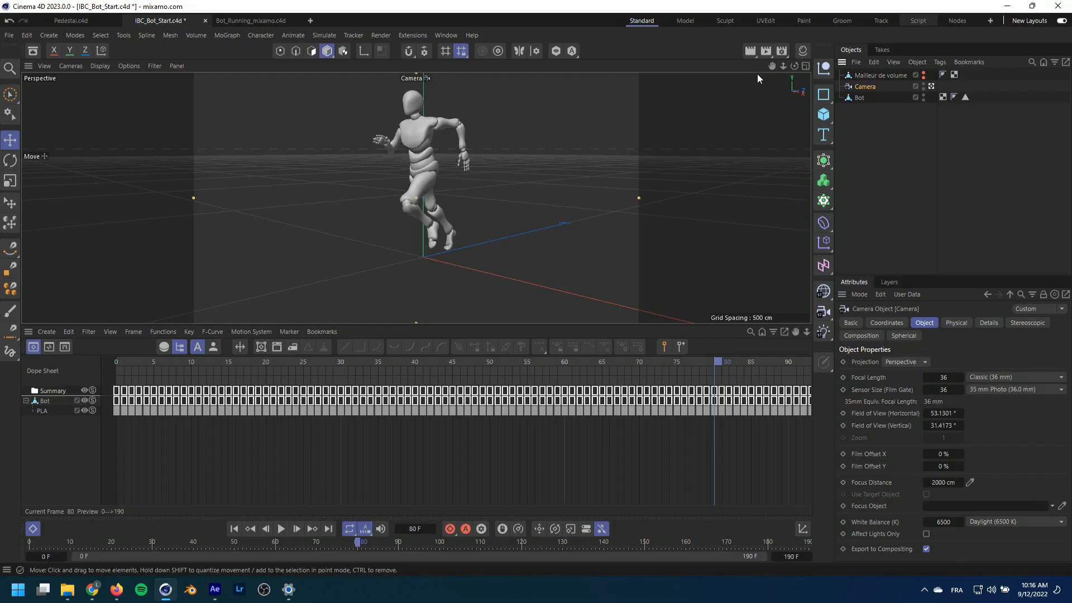
click(803, 51)
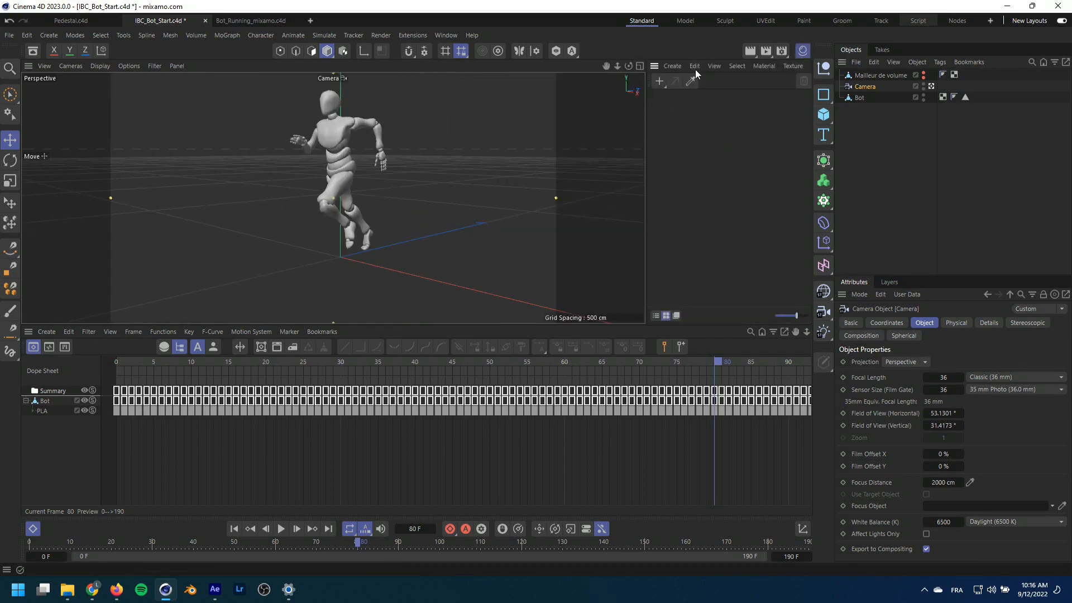
double_click(672, 118)
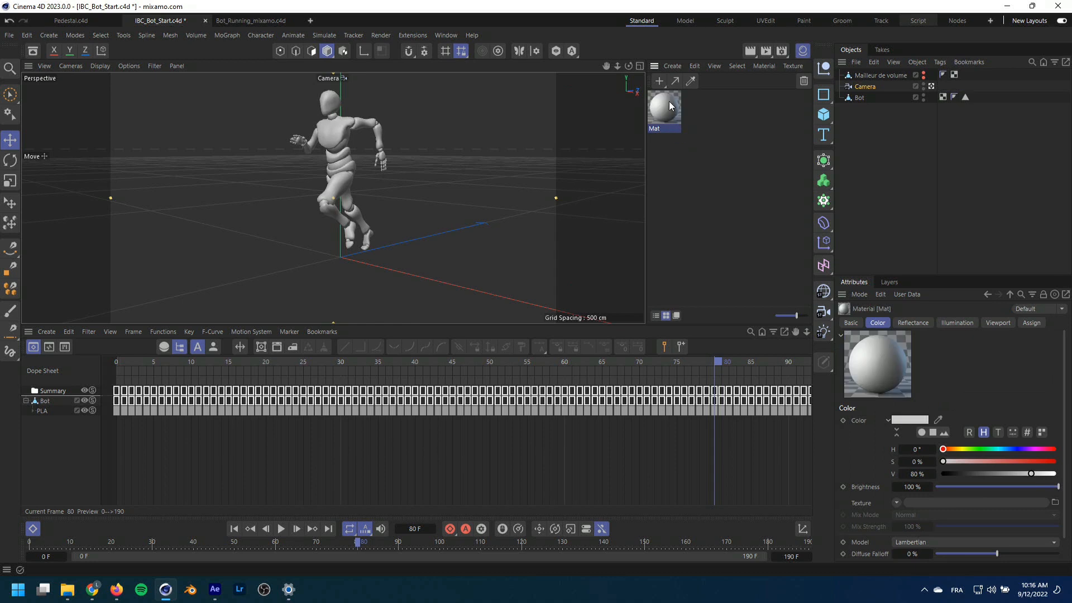
Review the scene's renderer and output in the render settings
click(783, 49)
drag(804, 39, 435, 27)
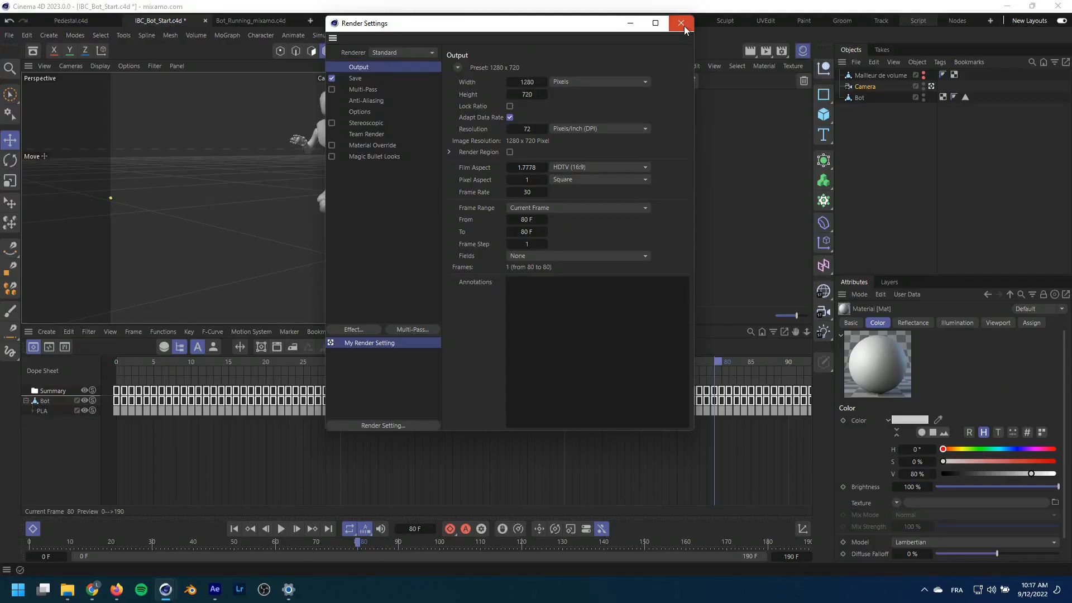
click(681, 23)
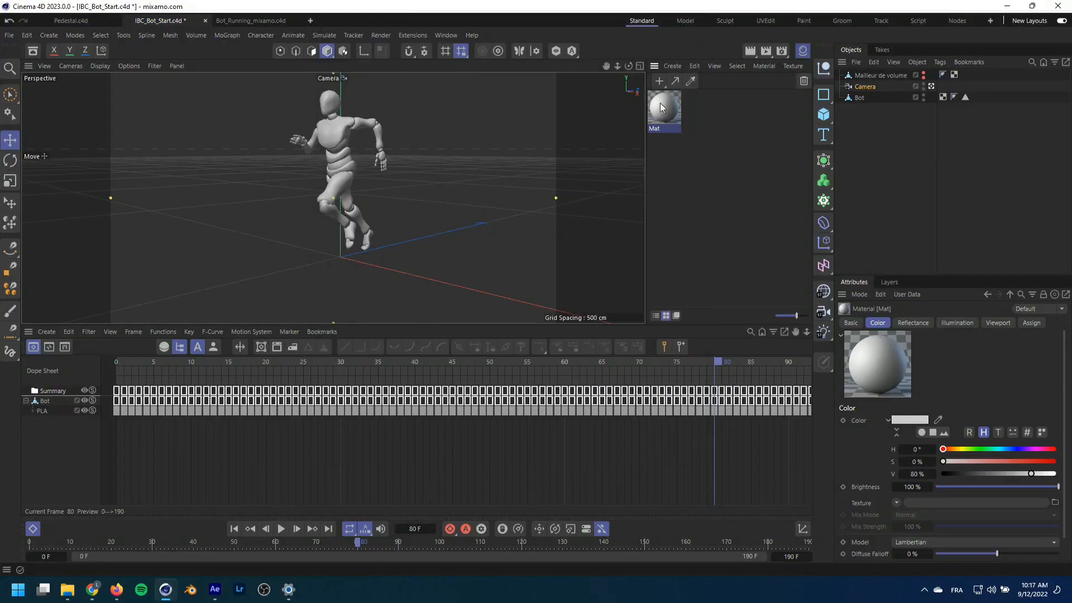
Assign the new material to the Bot object, disable its Color and Reflectance channels and enable Luminance
drag(866, 117, 863, 98)
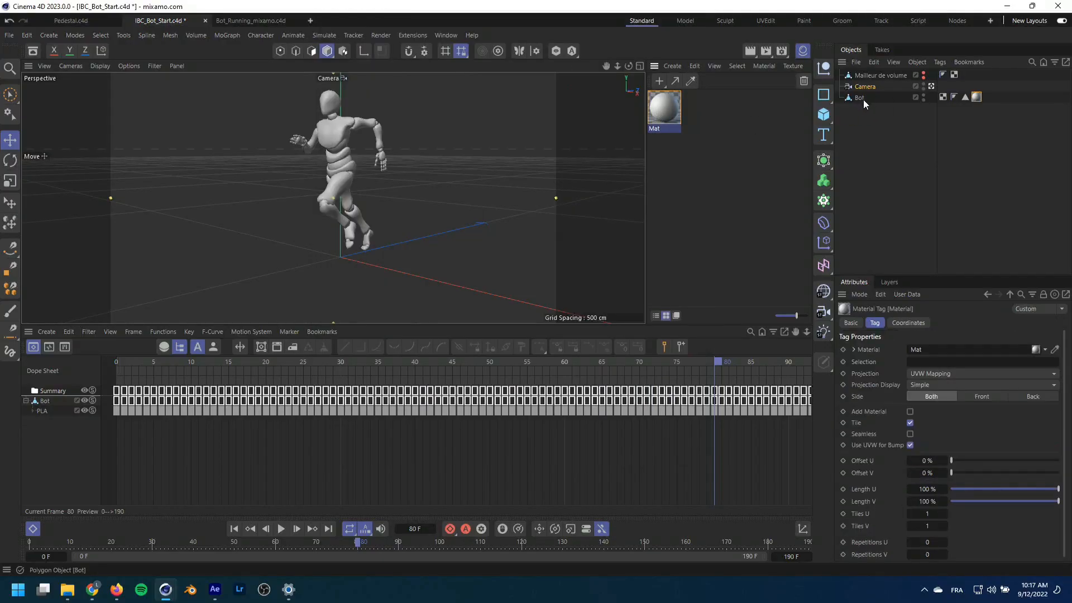
click(665, 109)
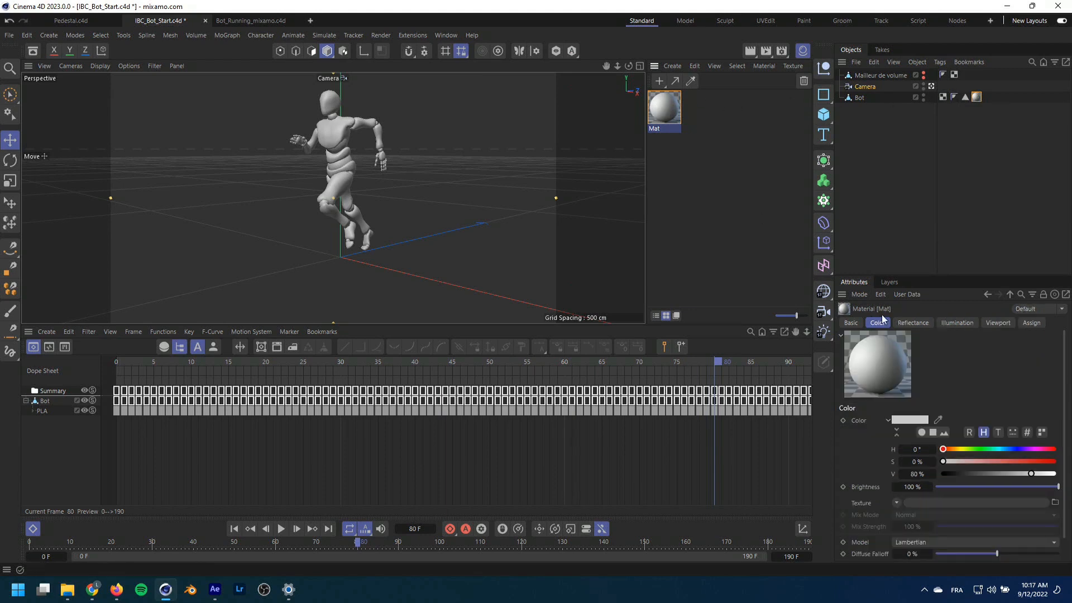
click(846, 322)
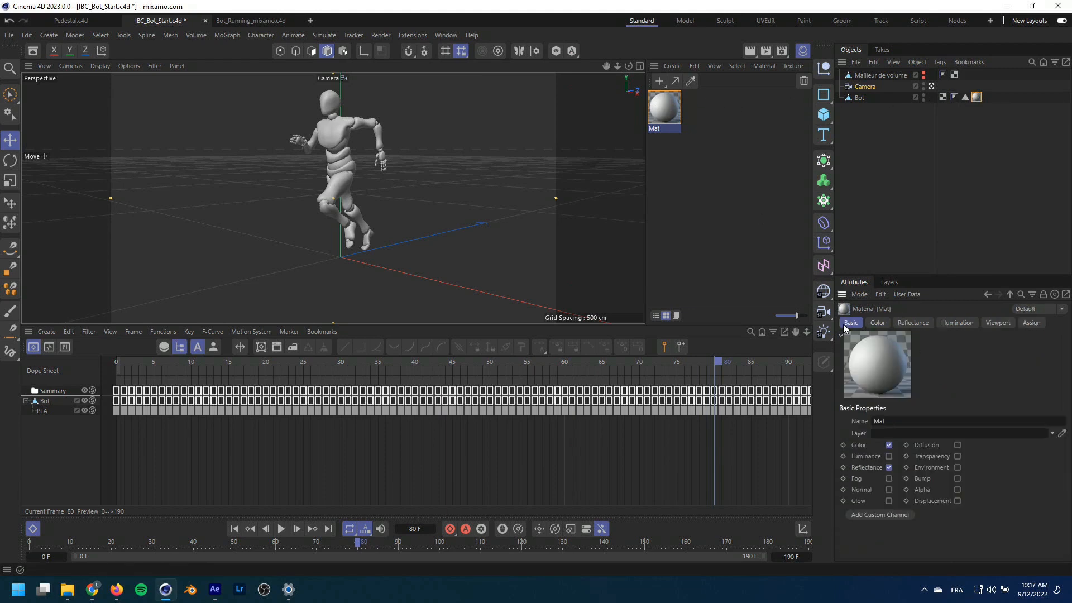
click(888, 445)
click(888, 467)
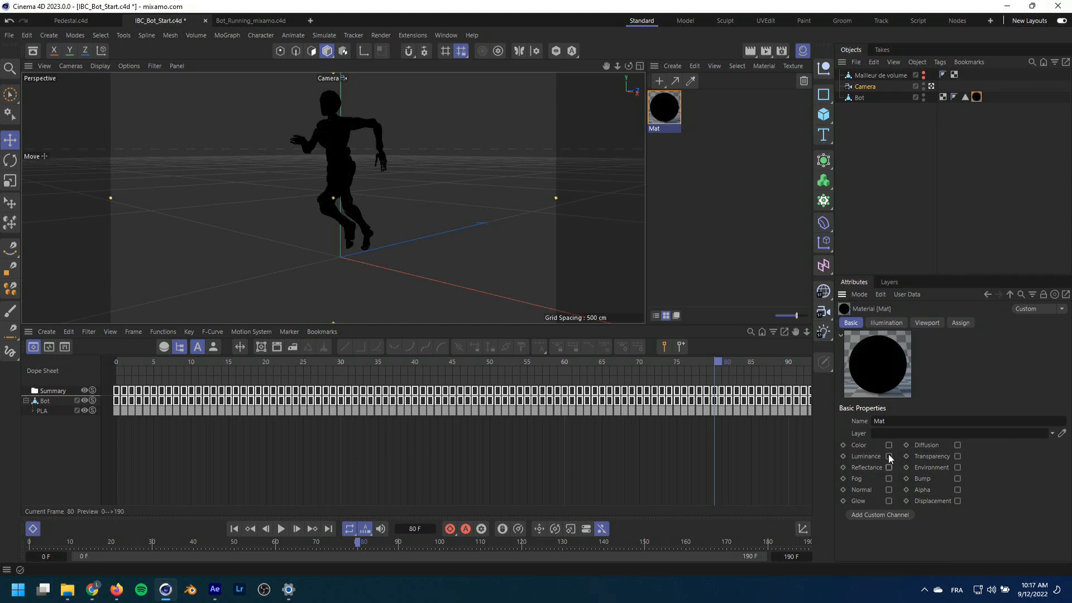
click(889, 456)
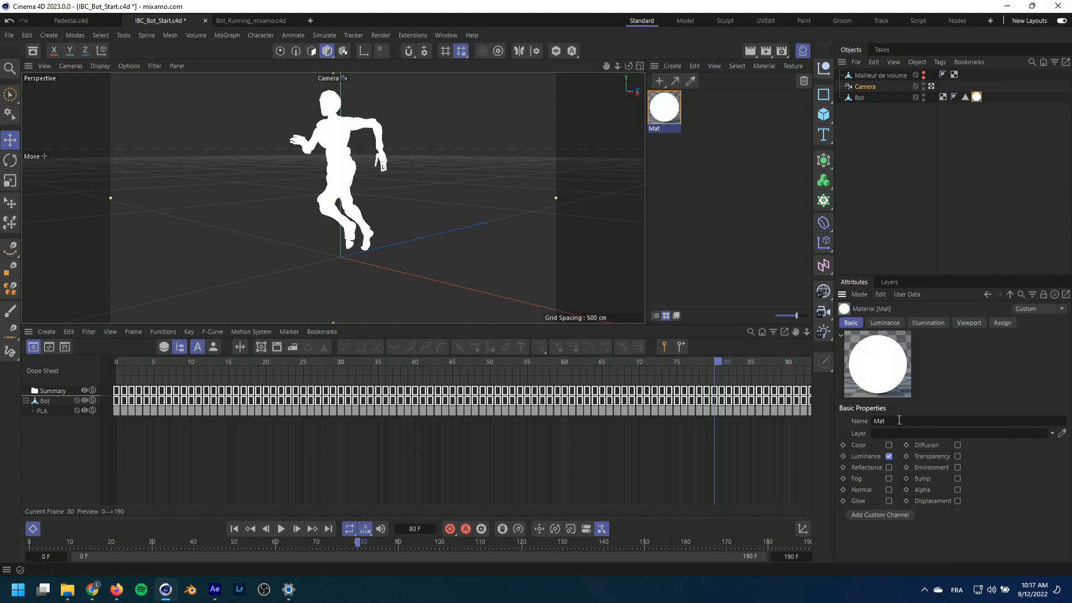
Load a Fresnel shader as the material's Luminance texture and preview the bot with the interactive render region
click(891, 321)
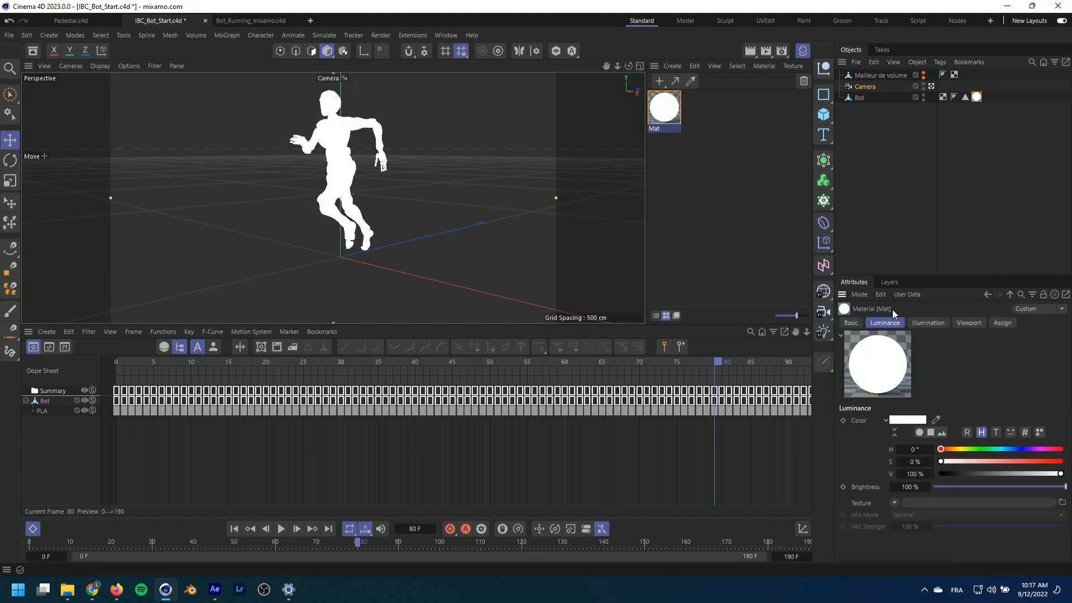
click(895, 502)
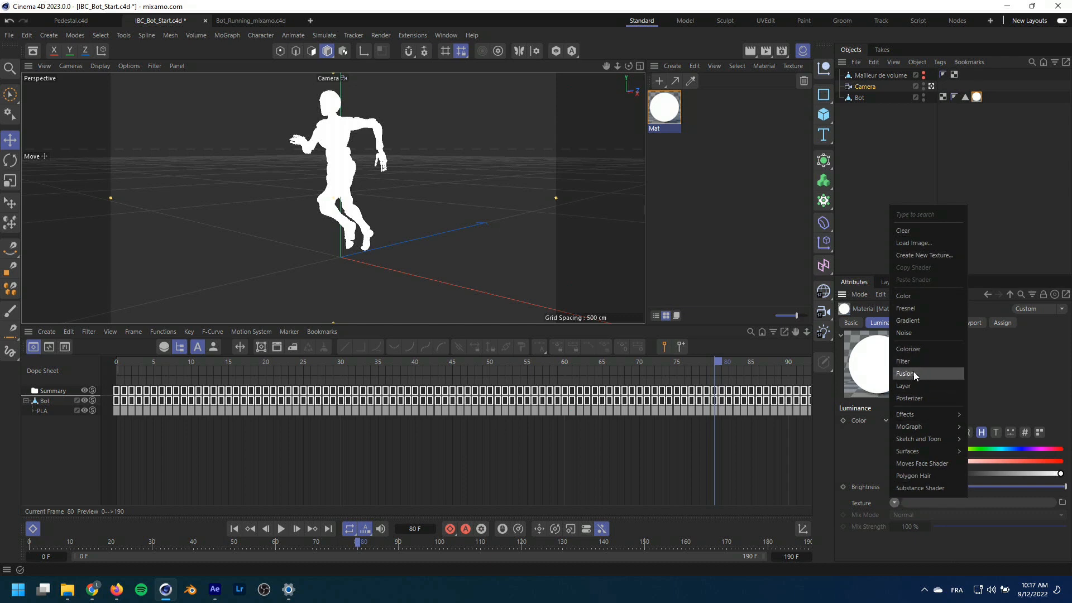
click(911, 308)
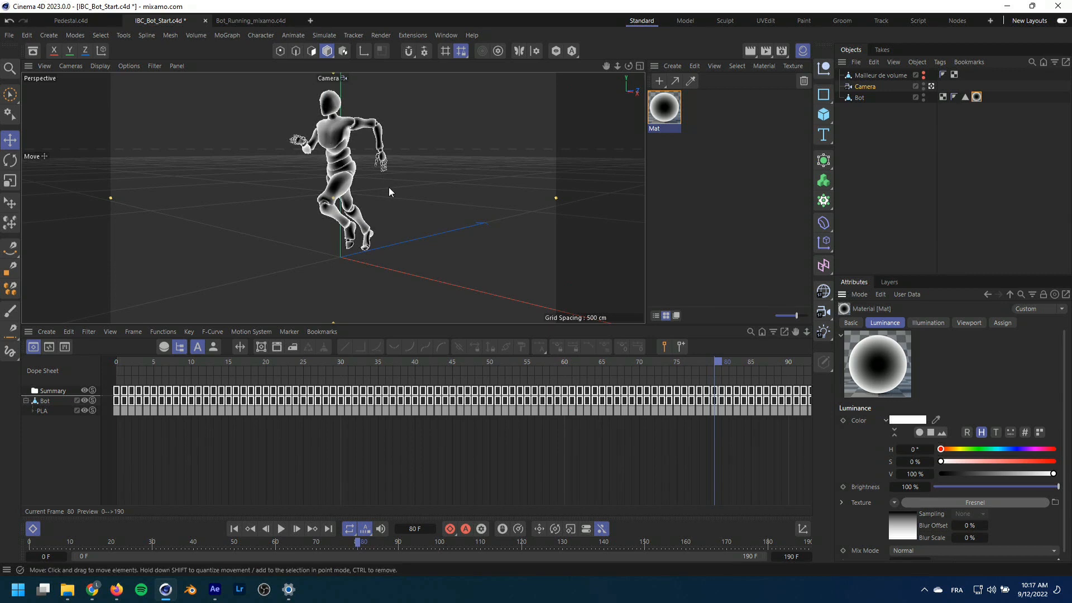
key(alt+r)
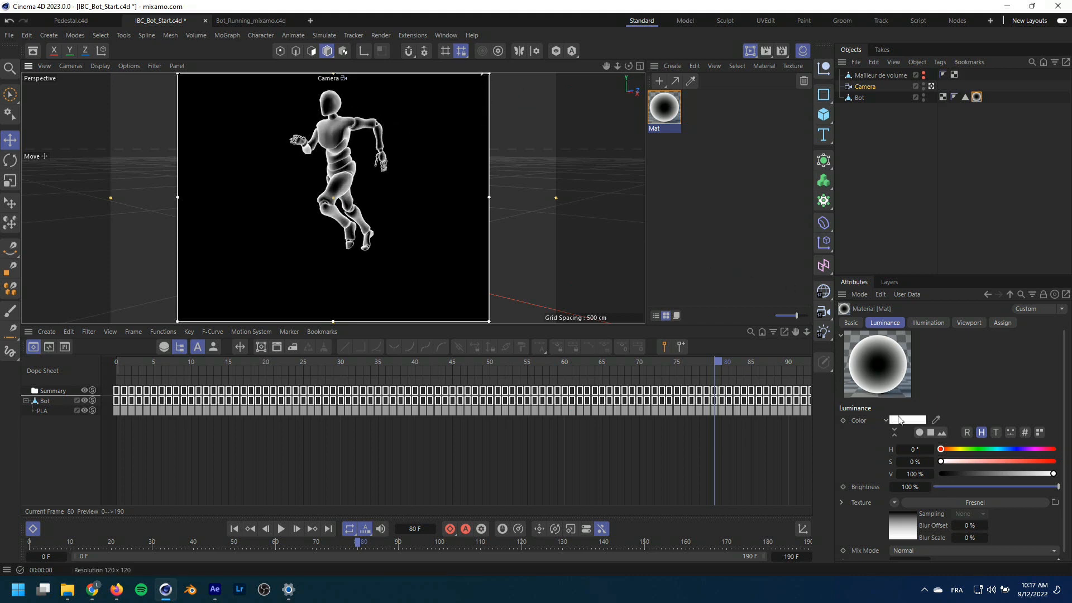
Move the black knot of the Fresnel gradient inward to about two thirds of its length and save the Cinema 4D scene
click(905, 537)
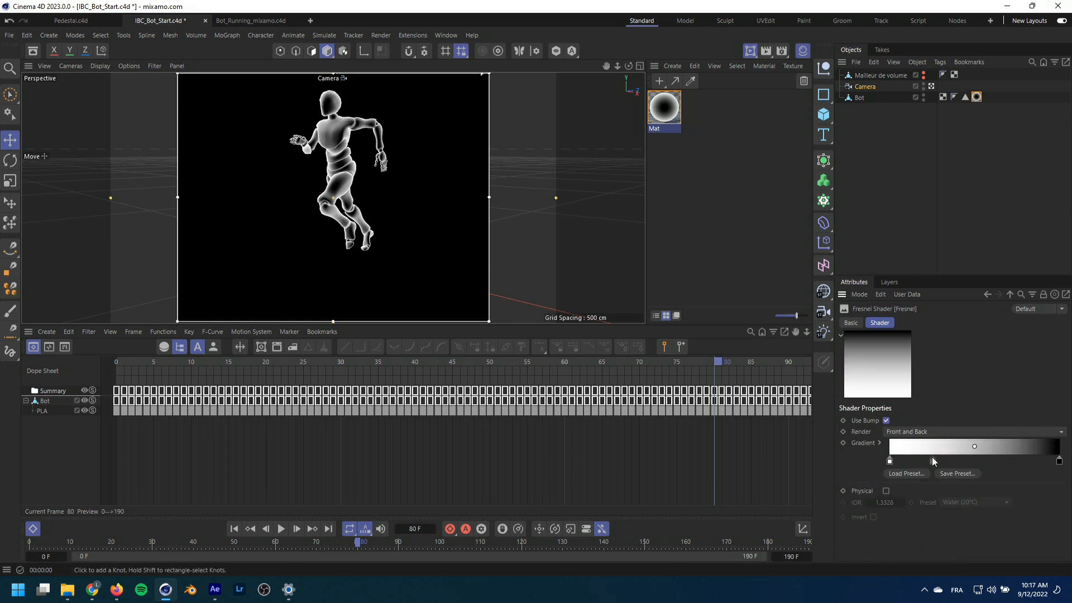
drag(1059, 468, 927, 453)
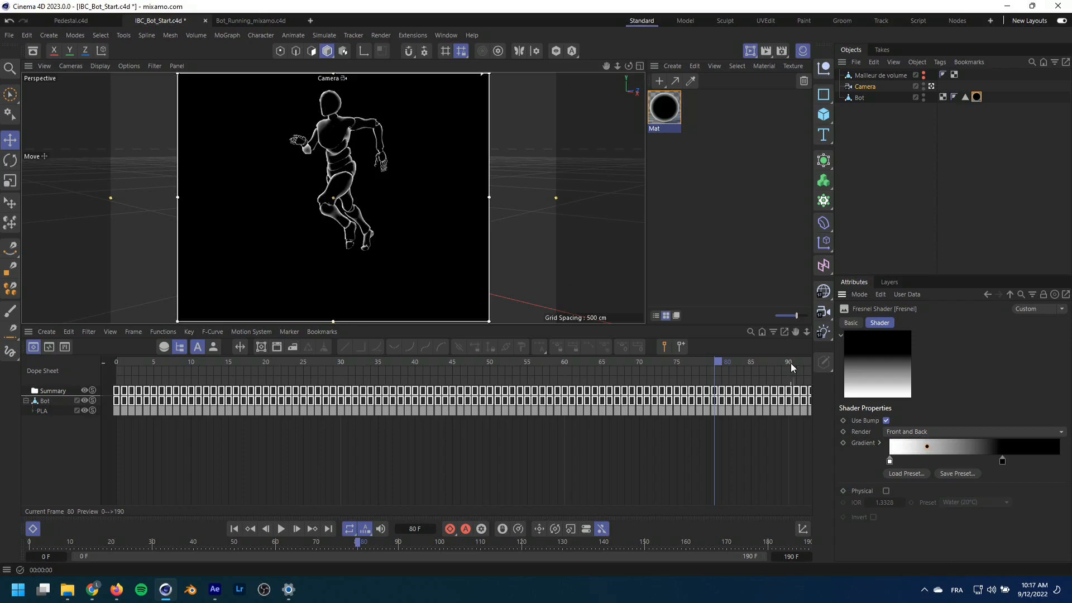
key(ctrl+s)
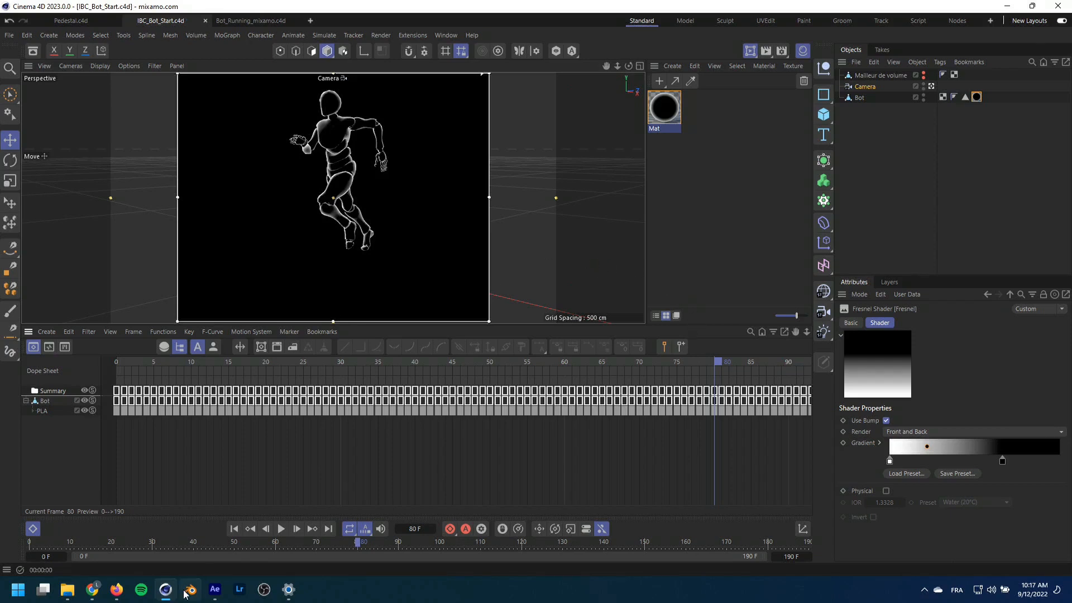
Return to After Effects and set the Cineware renderer of the IBC_Bot_Start.c4d layer to Current
click(213, 594)
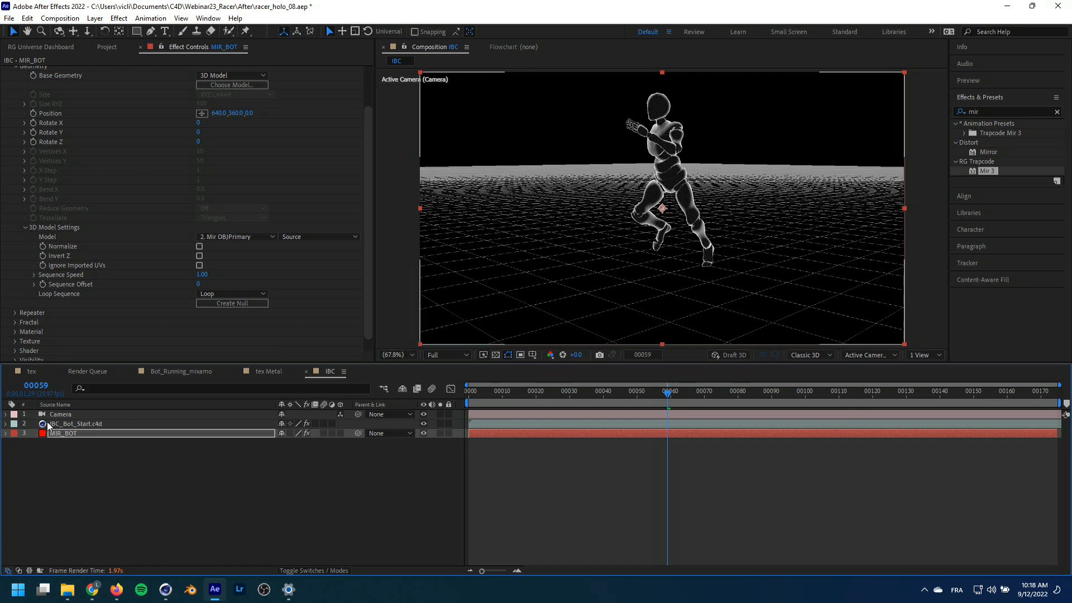
click(77, 425)
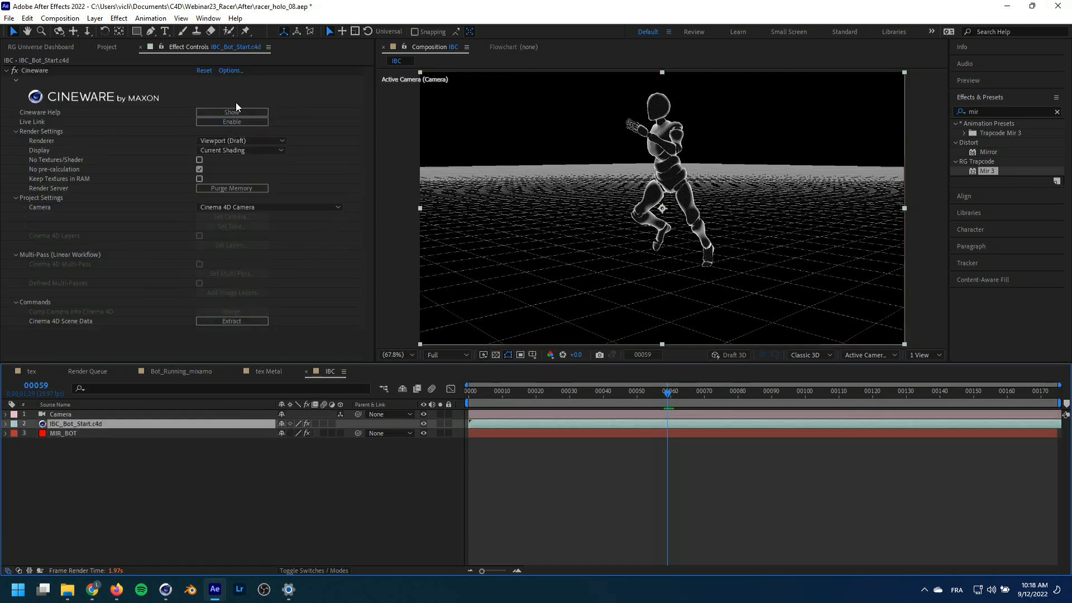
click(223, 142)
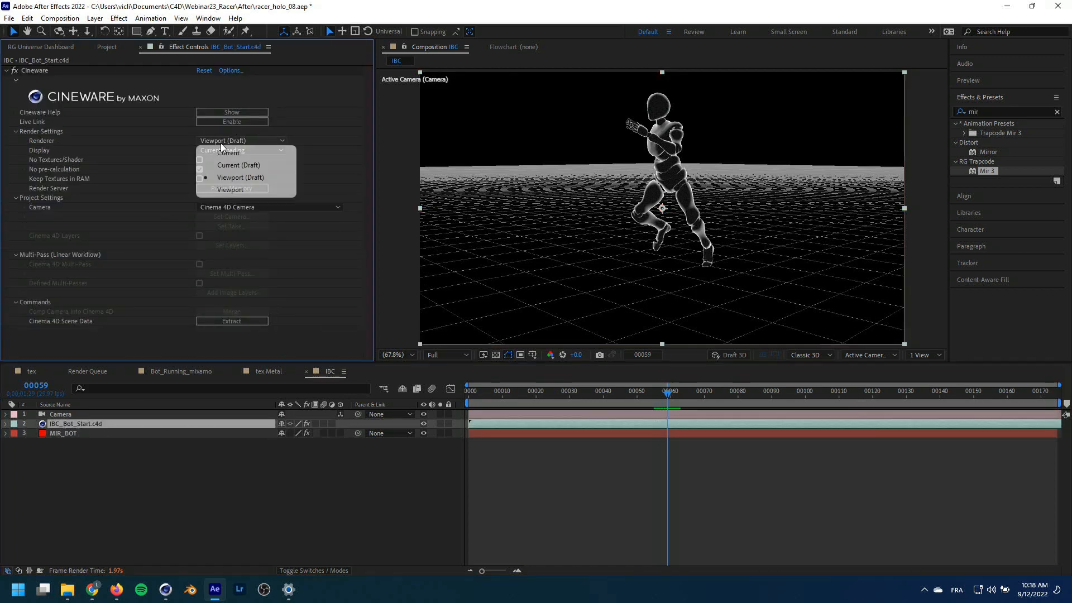
click(230, 149)
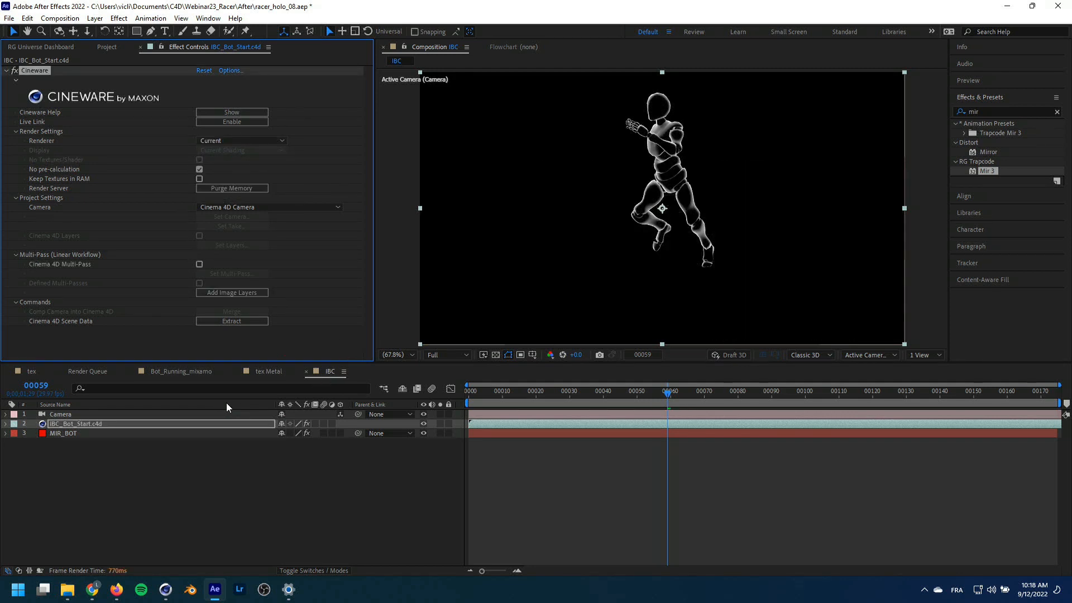
Set the blending mode of the IBC_Bot_Start.c4d layer to Add and briefly isolate the MIR_BOT layer to check it
key(t)
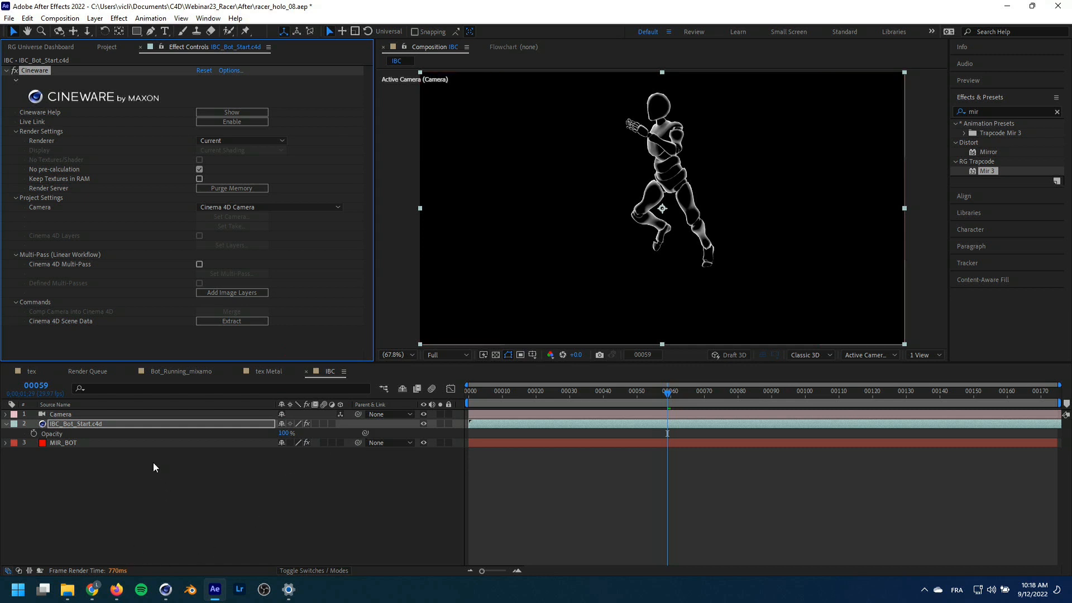
click(300, 570)
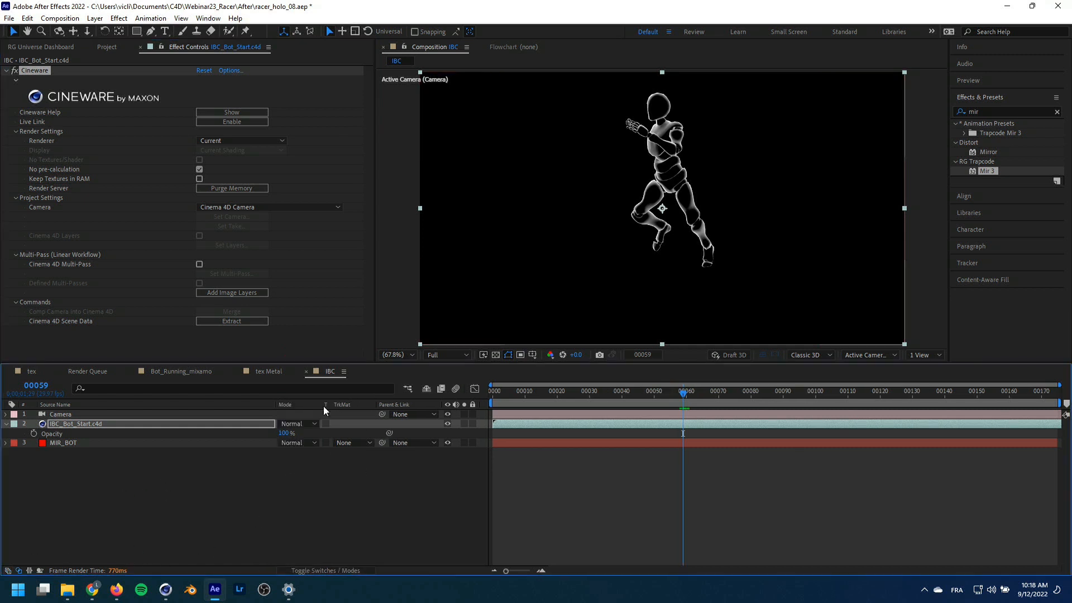
click(296, 426)
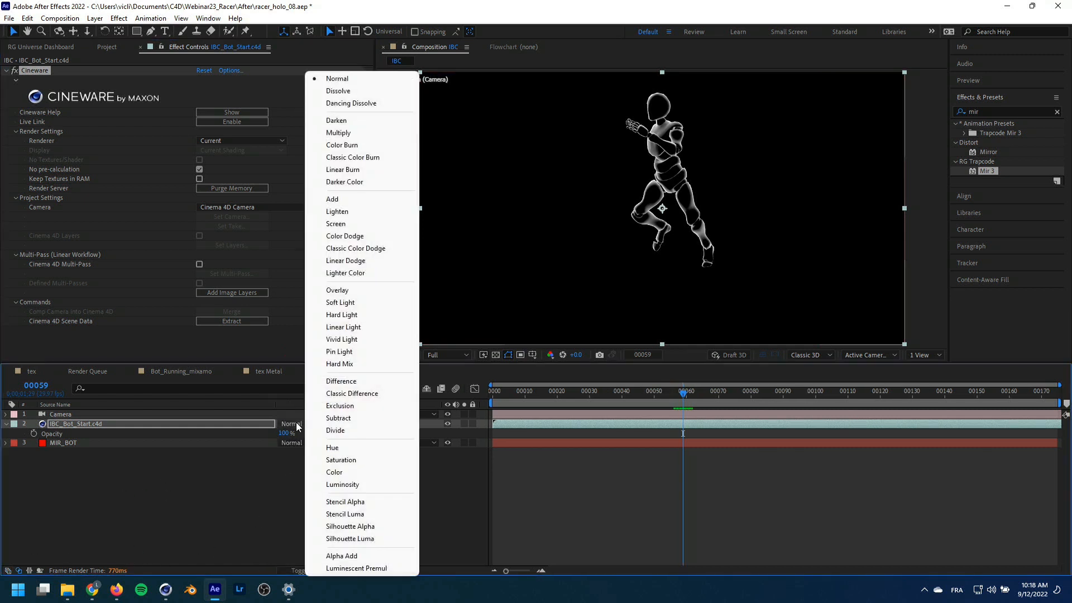
click(335, 200)
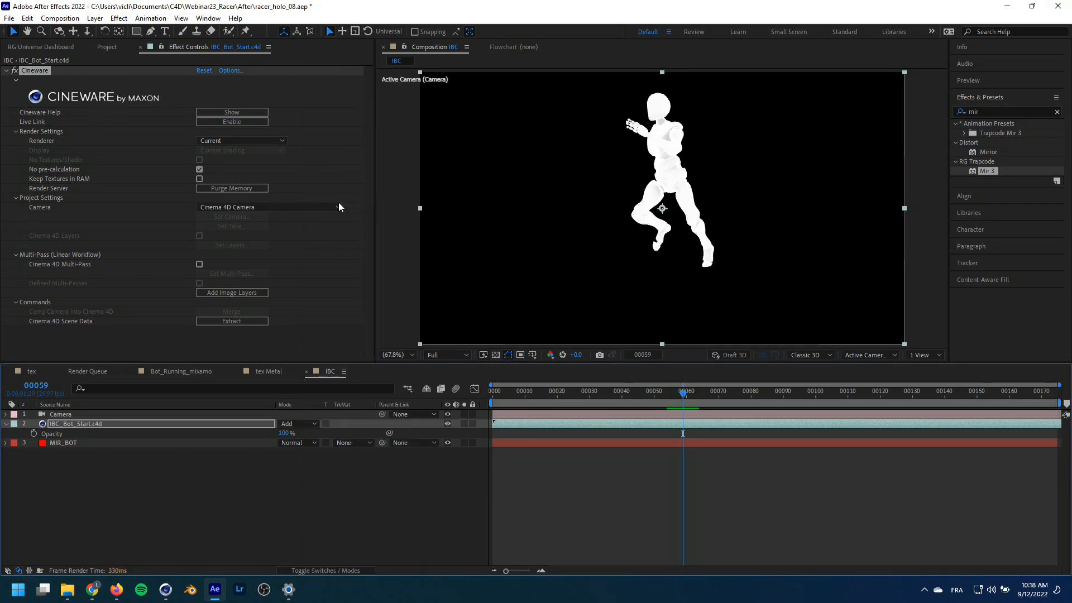
click(464, 442)
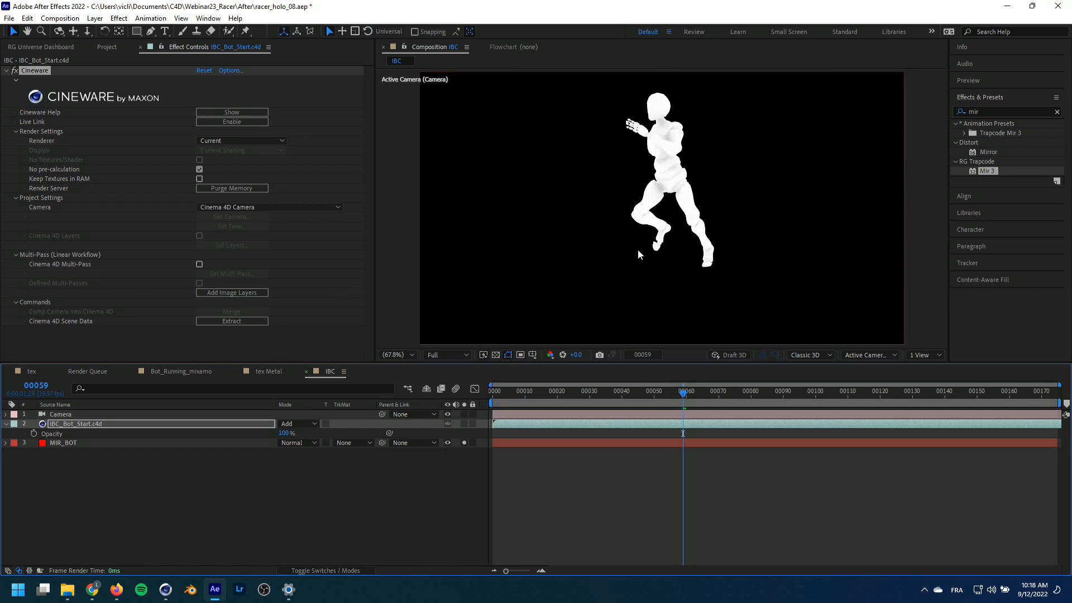
click(463, 442)
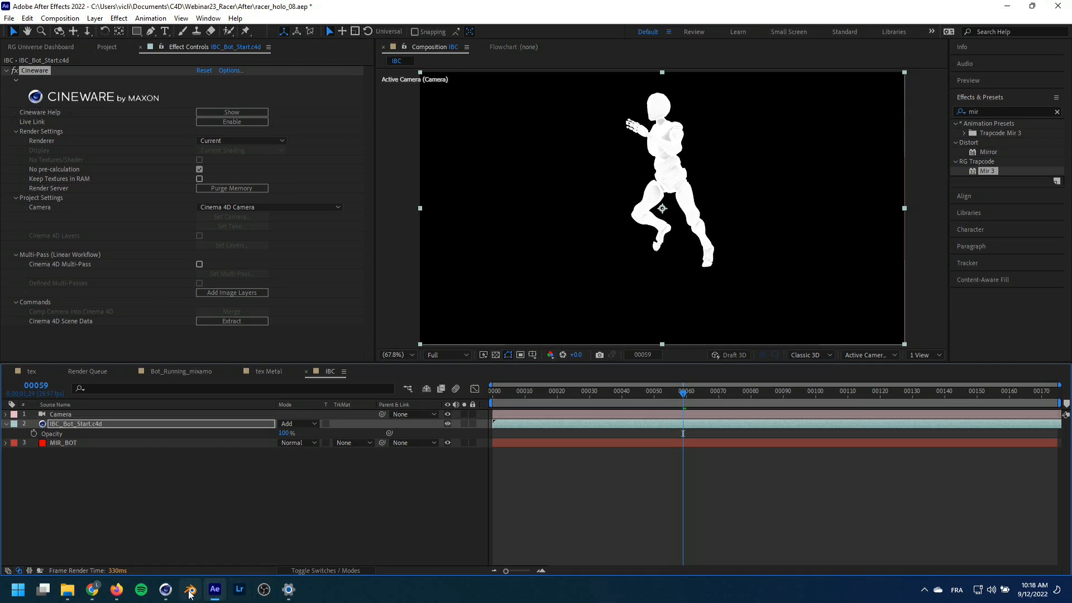
Switch to Cinema 4D, turn off the interactive render region and add a spot light to the scene
click(165, 588)
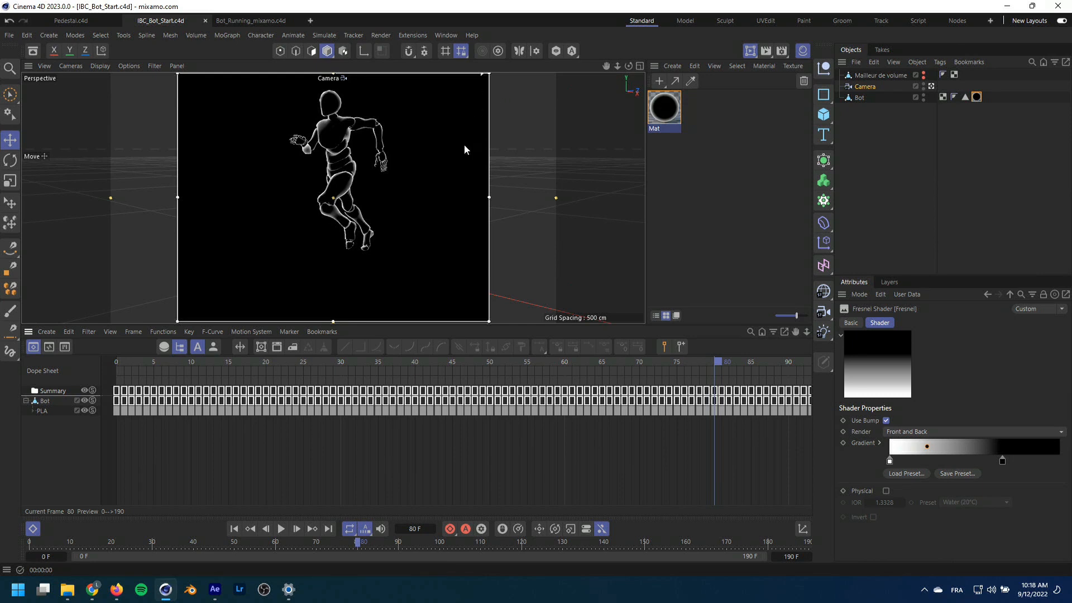
key(alt+r)
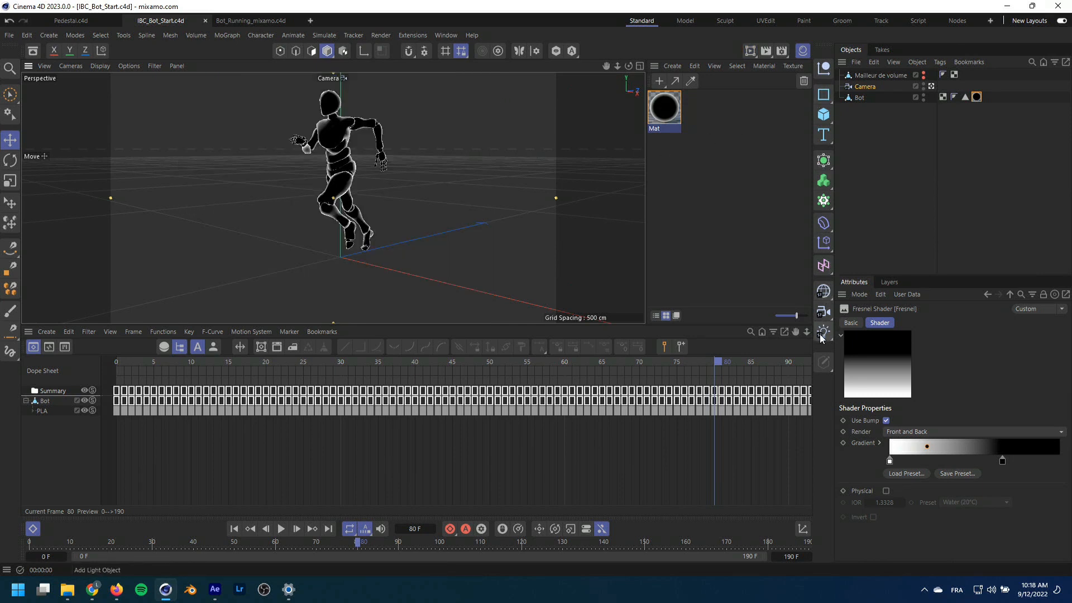
drag(821, 338, 877, 371)
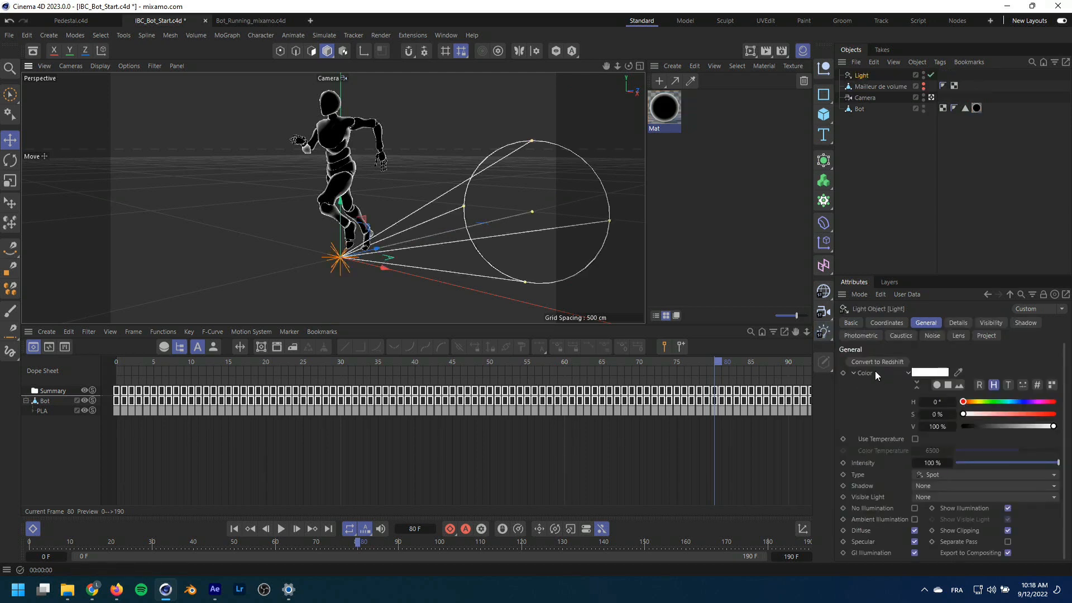
Rotate the spot light to aim straight up and lower it below the bot's feet
key(r)
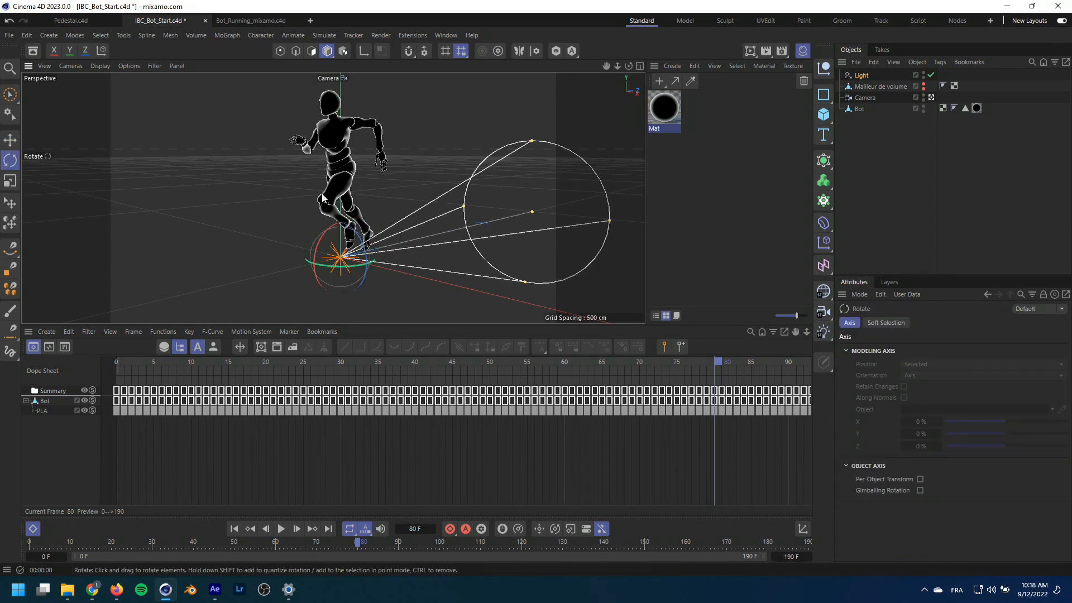
mouse_move(321, 287)
mouse_down()
mouse_move(267, 307)
mouse_move(290, 316)
mouse_move(312, 302)
mouse_up()
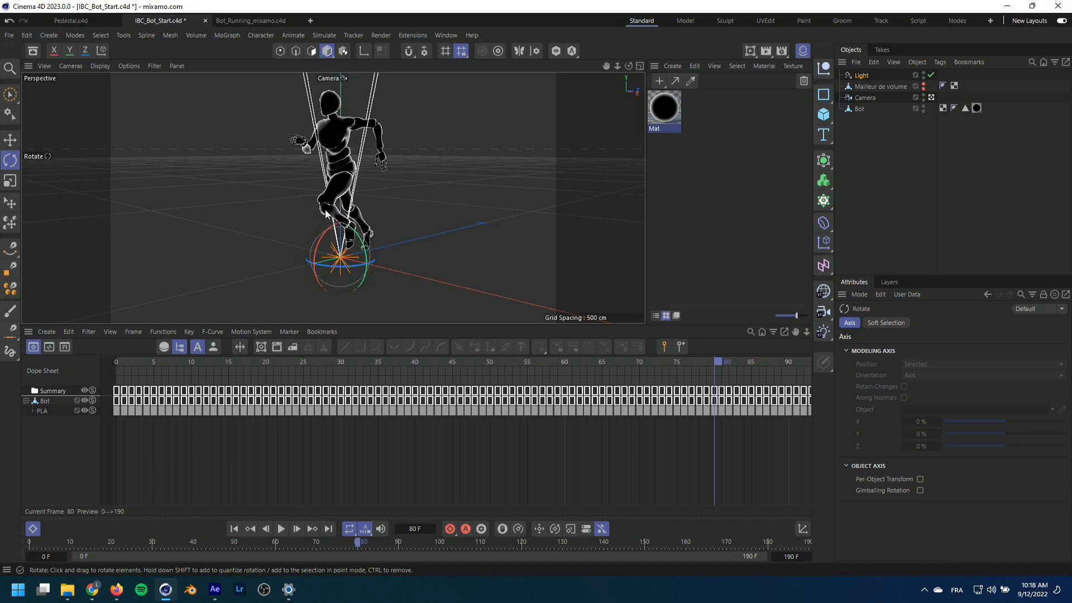
key(e)
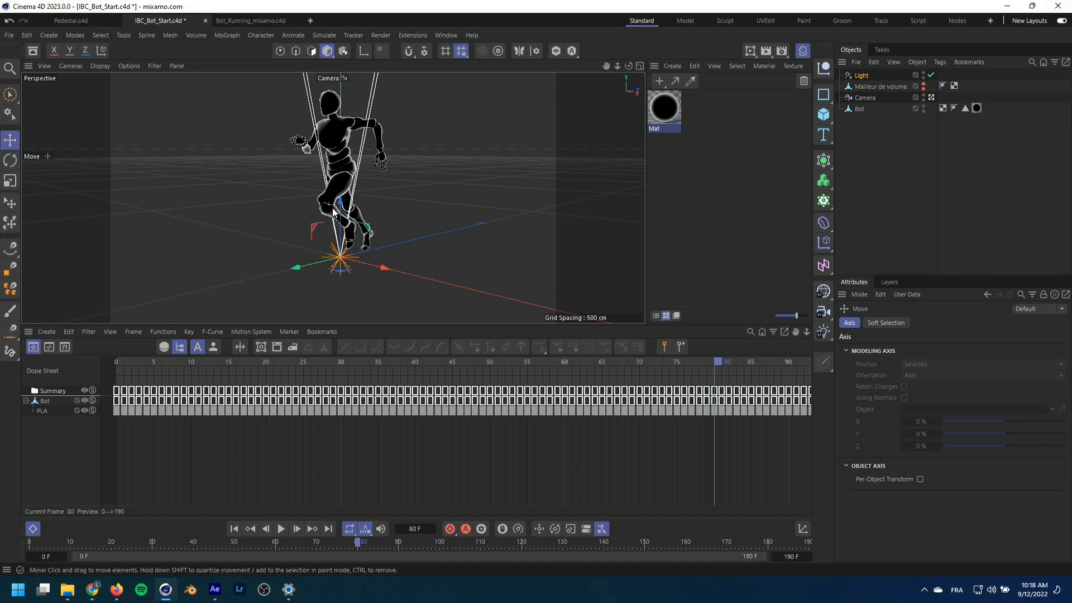
drag(333, 212, 333, 241)
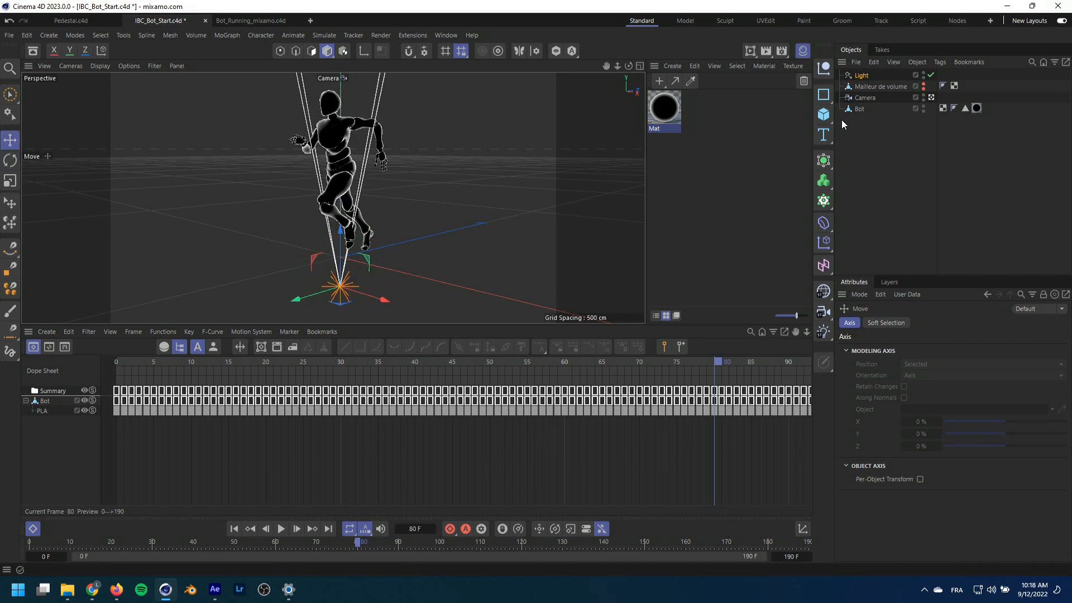
Widen the spot light's cone by setting its outer angle to 83°
click(861, 75)
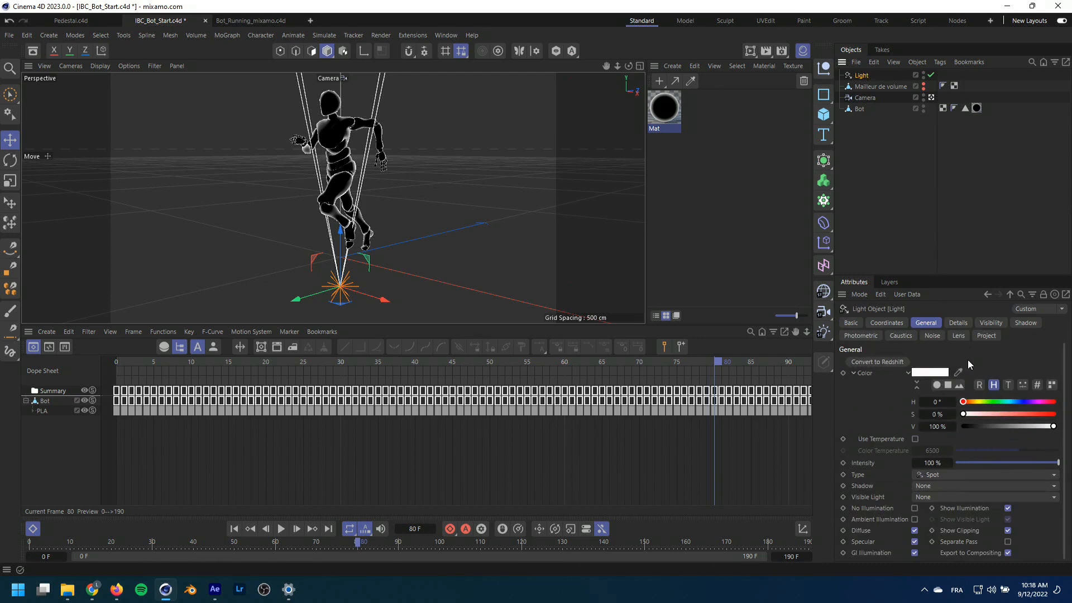
click(957, 323)
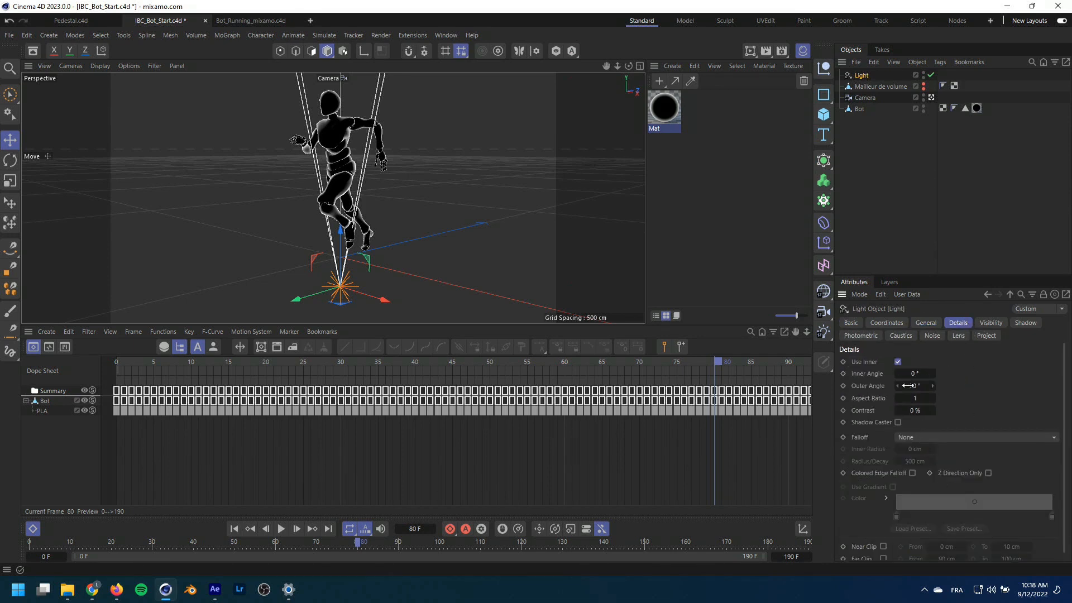
drag(908, 385, 939, 386)
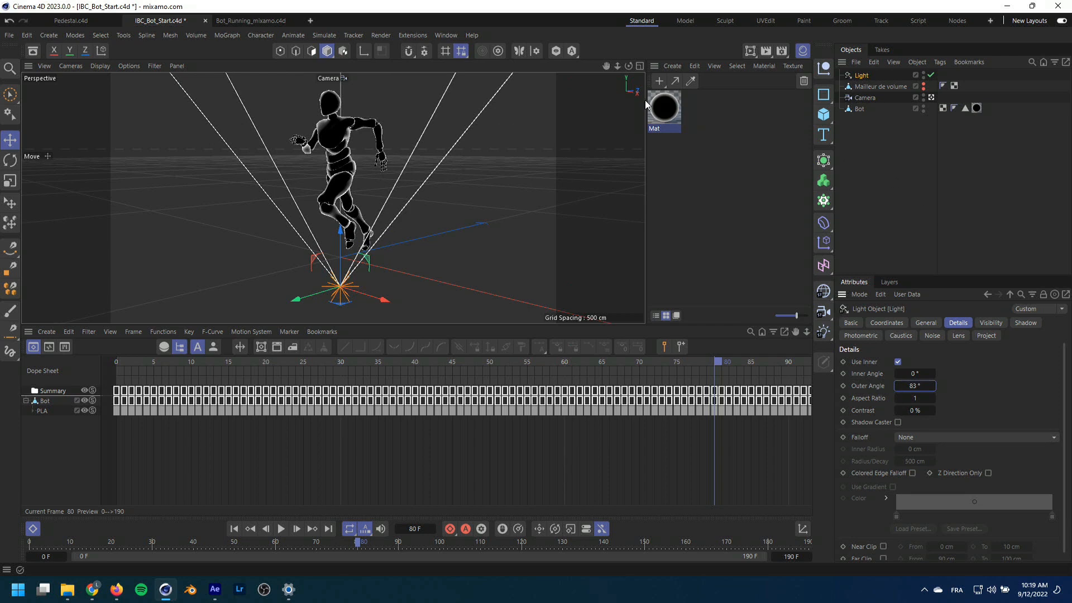
Copy the Fresnel shader from the Mat material's Luminance texture and disable the Luminance channel
click(665, 112)
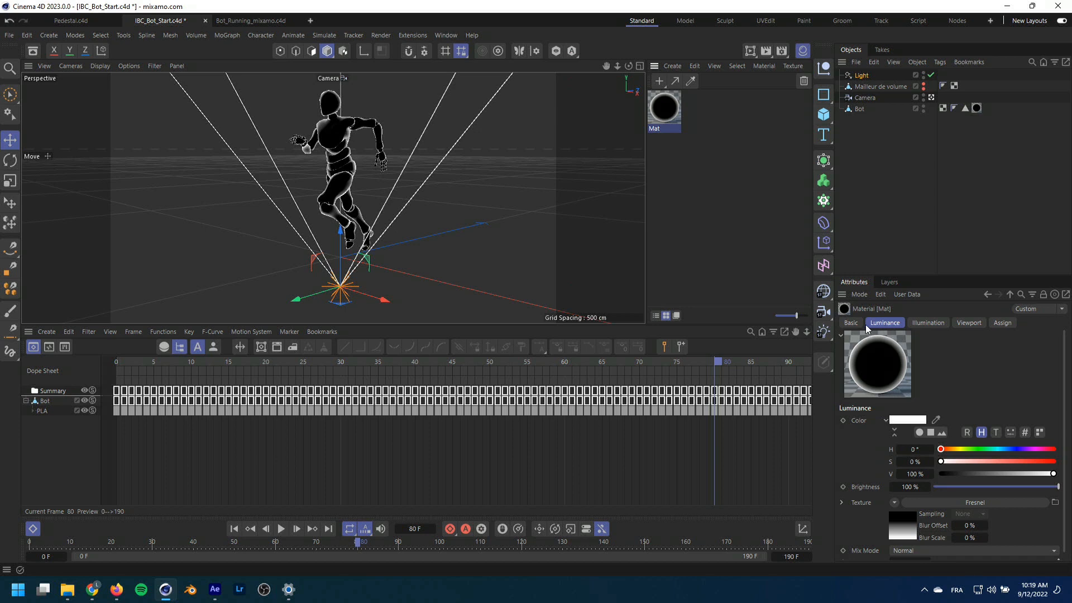
click(893, 502)
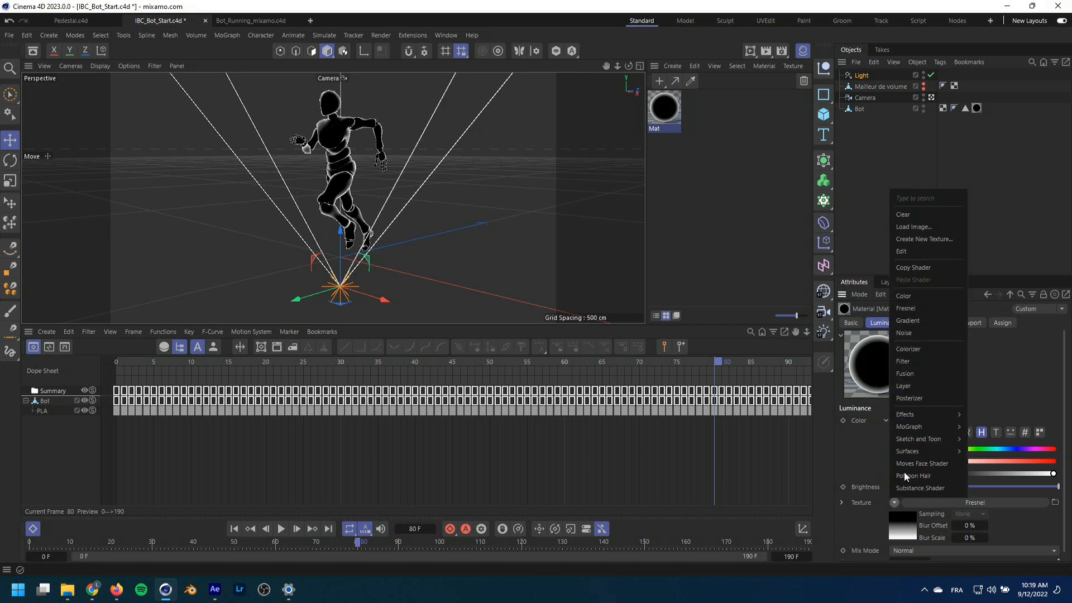
click(919, 267)
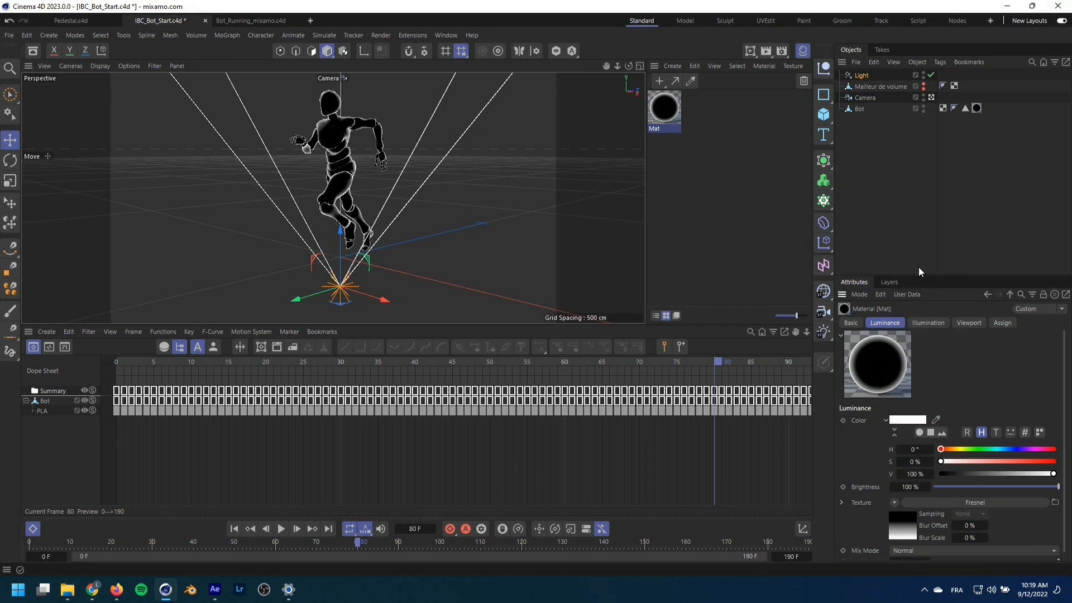
click(850, 323)
click(888, 457)
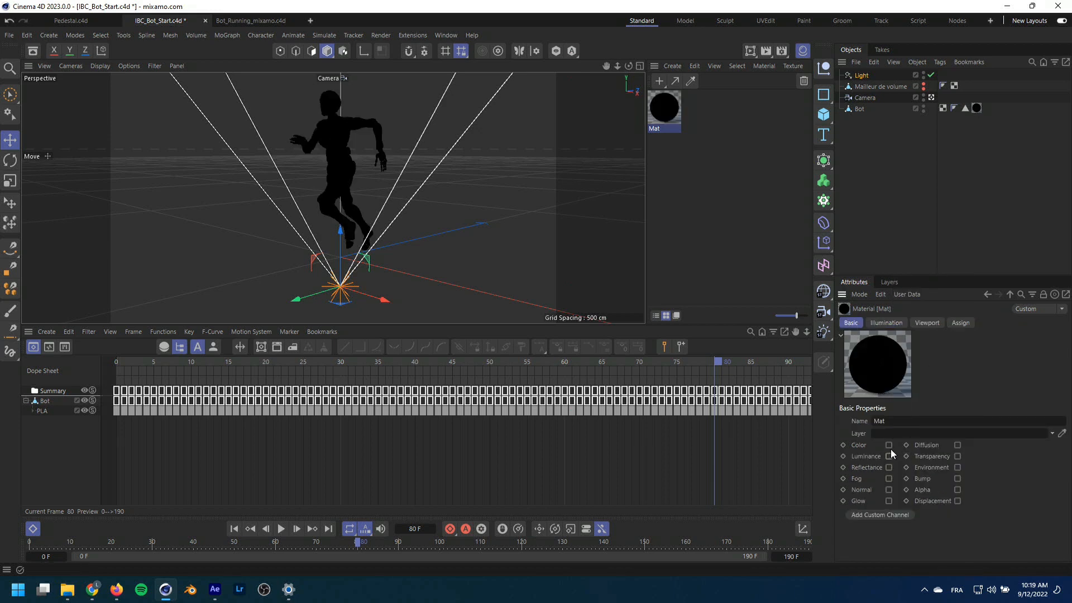
Enable the Mat material's Color channel and paste the copied Fresnel shader as its texture
click(890, 447)
click(881, 323)
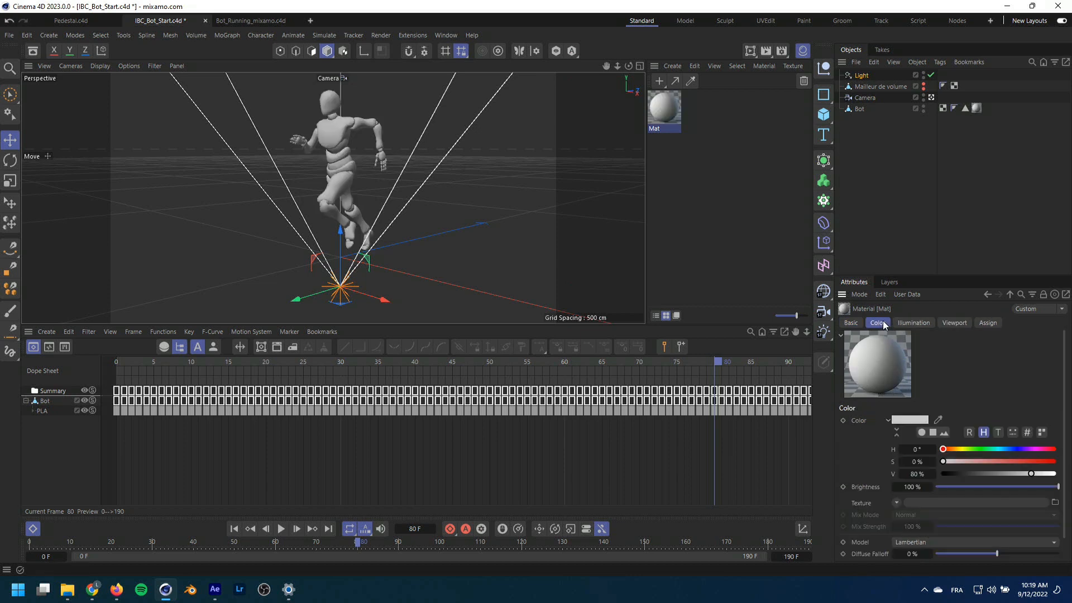
click(895, 502)
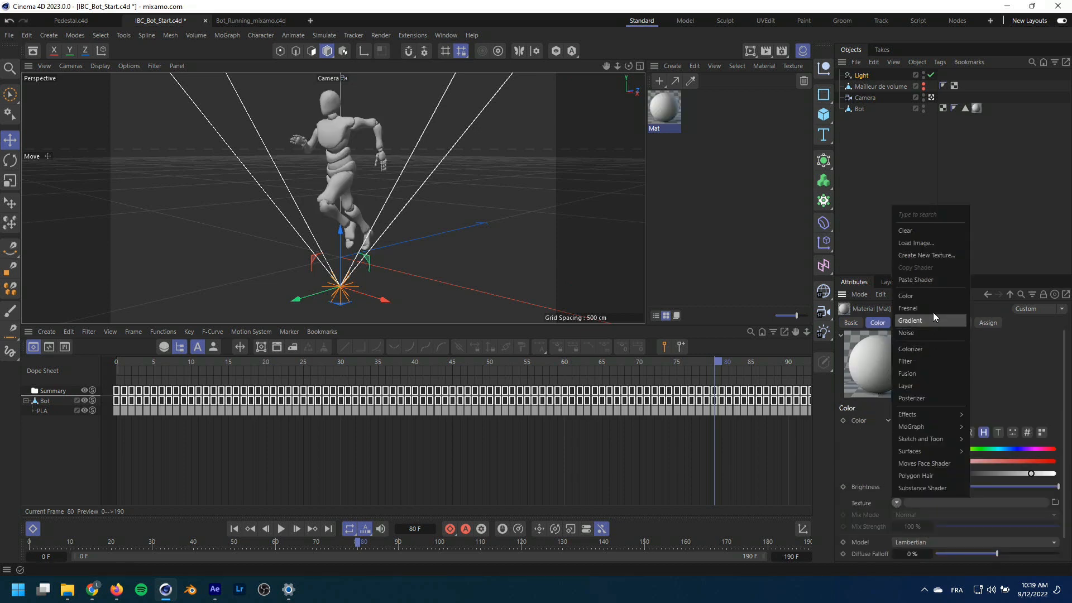
click(922, 280)
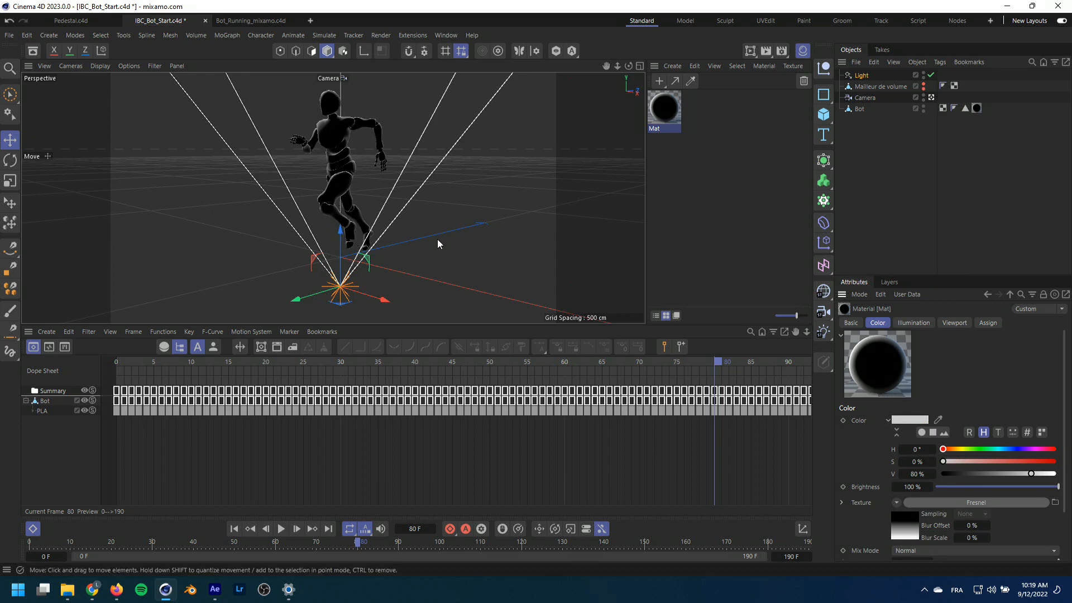
Preview the spot-lit bot with the interactive render region and save the Cinema 4D scene
key(alt+r)
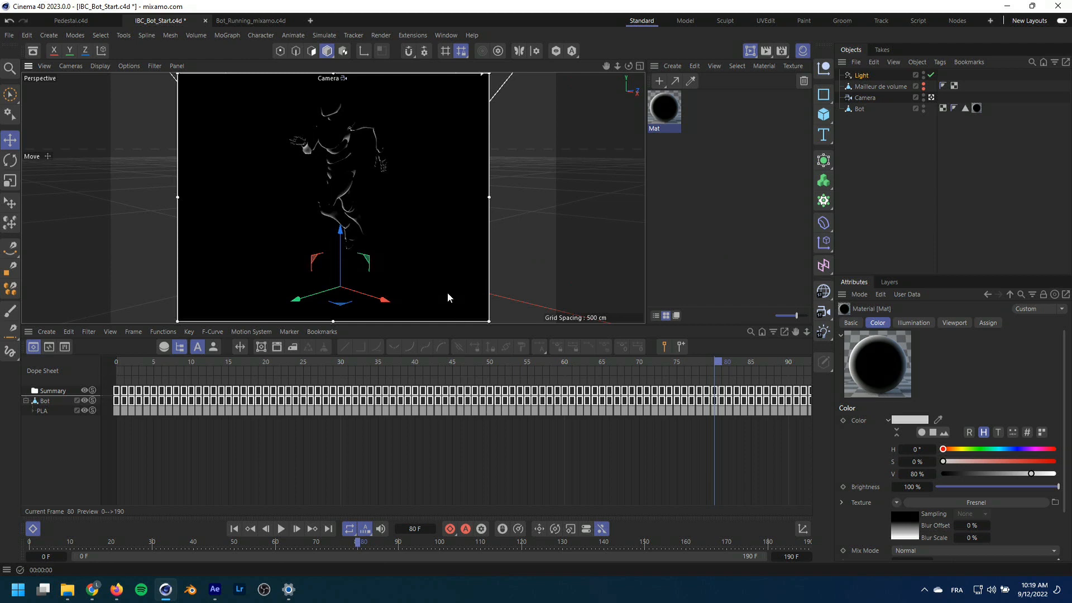
key(ctrl+s)
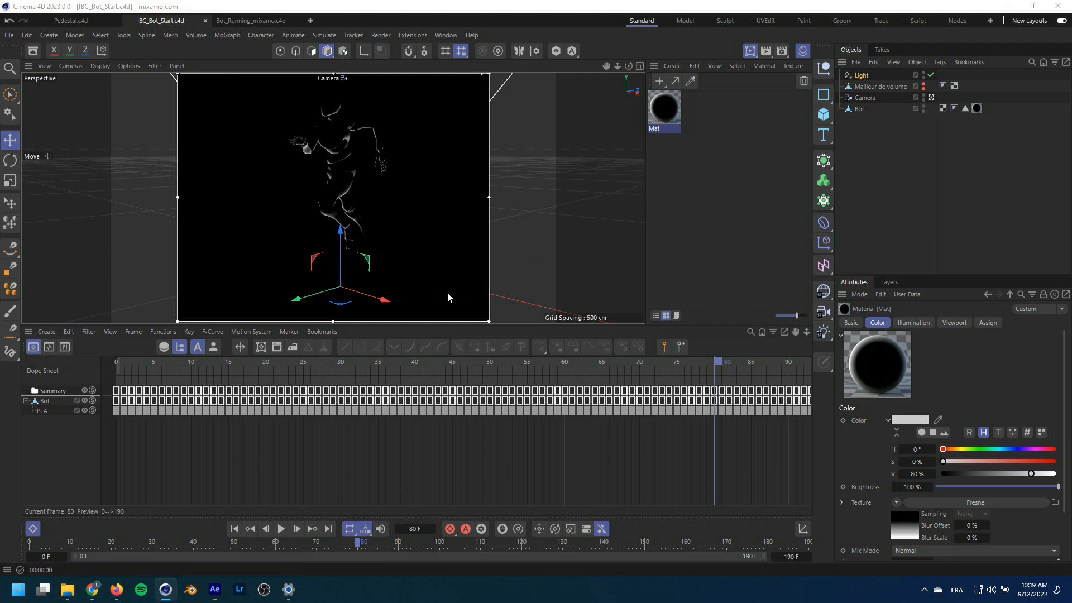
Return to After Effects, solo the IBC_Bot_Start.c4d layer and scrub the timeline to review the updated rim-lit render
key(alt+Tab)
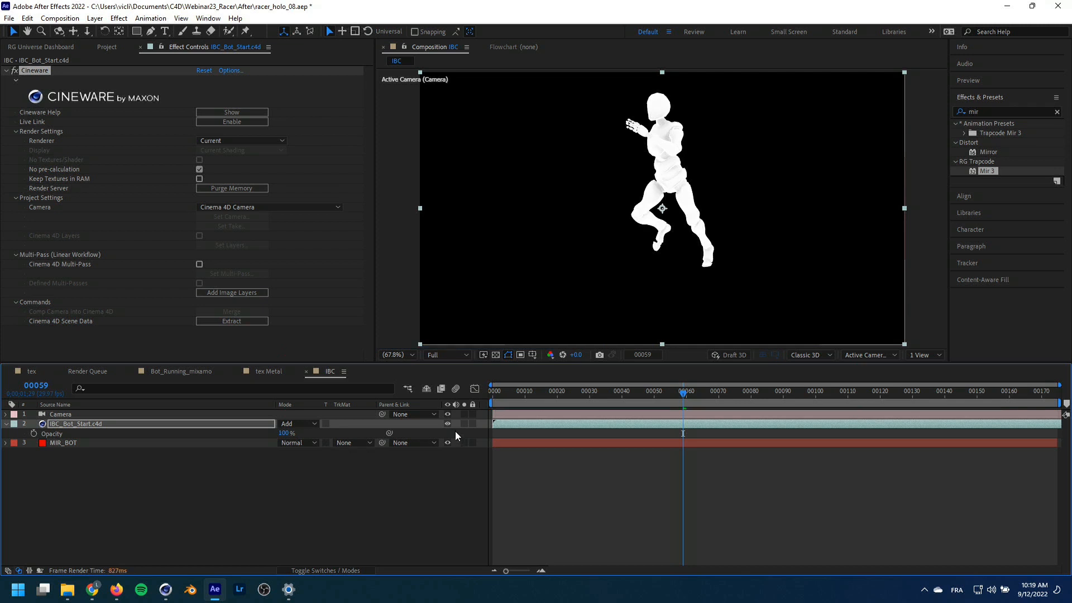
click(464, 423)
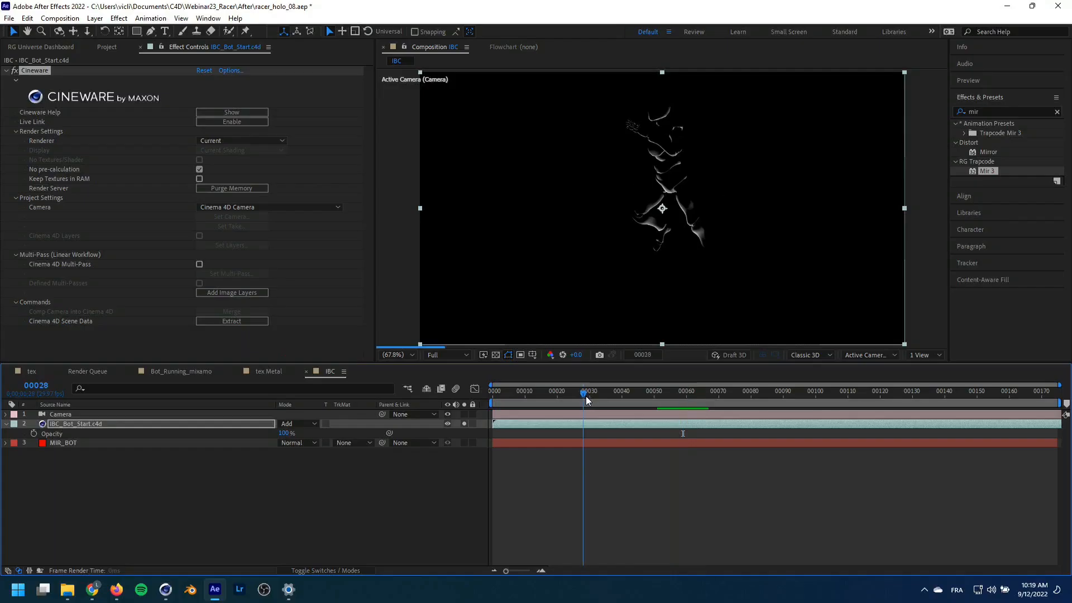
drag(586, 399, 623, 412)
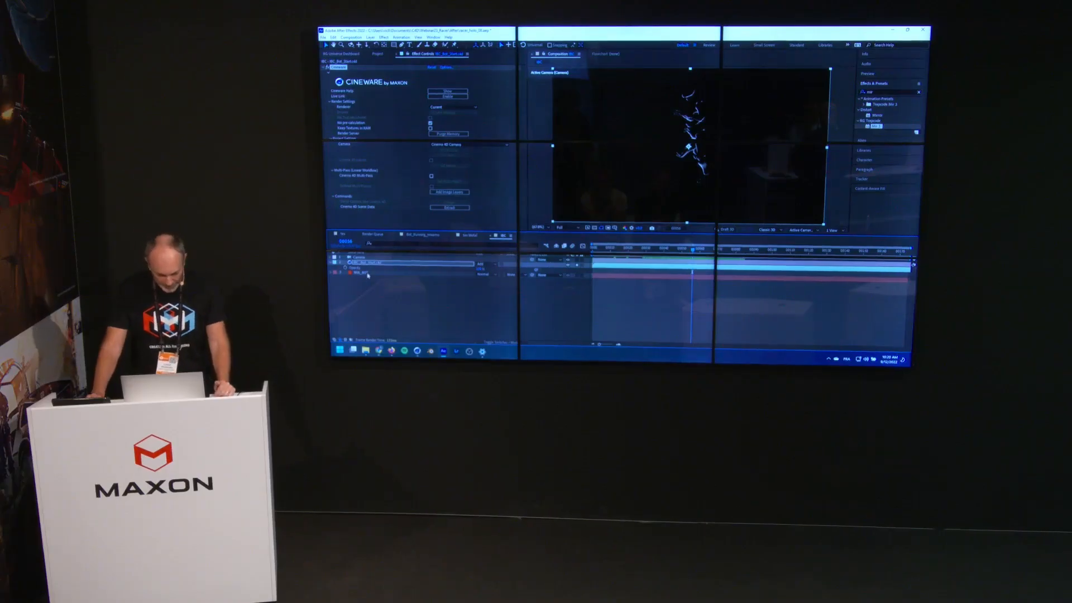
Solo the MIR_BOT layer and set its Mir Repeater to 3 instances, with R Translate Z 96 and R Opacity 76
click(368, 274)
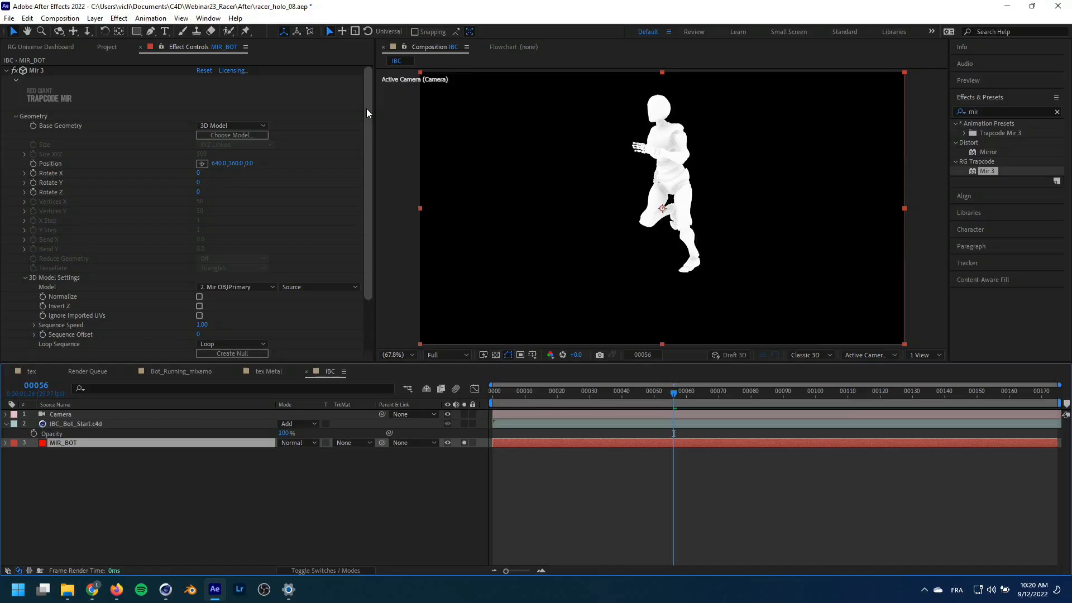
scroll(357, 252, down, 3)
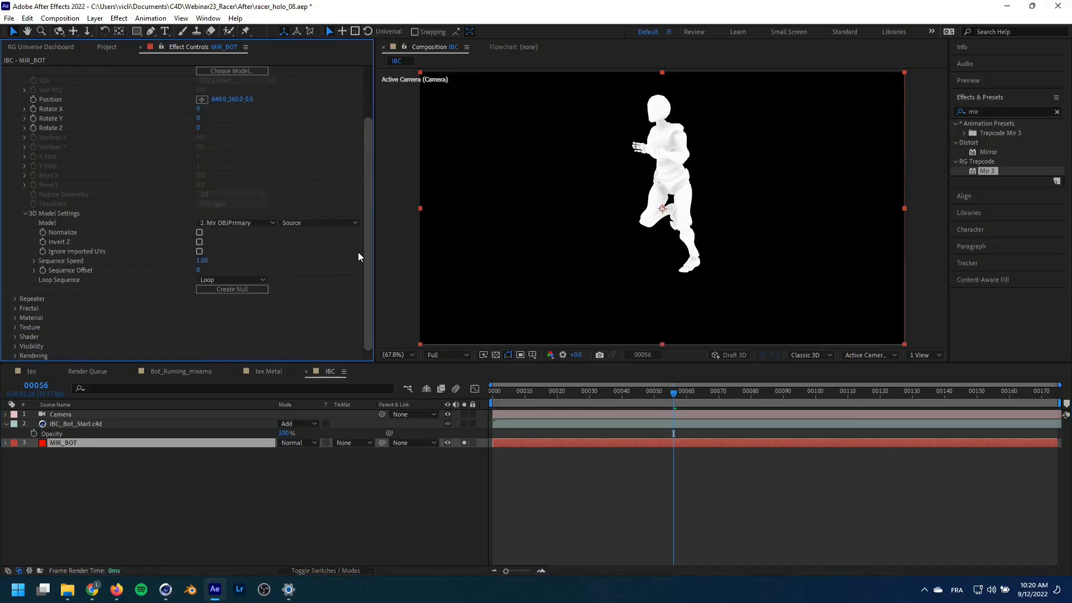
click(15, 317)
scroll(100, 242, down, 1)
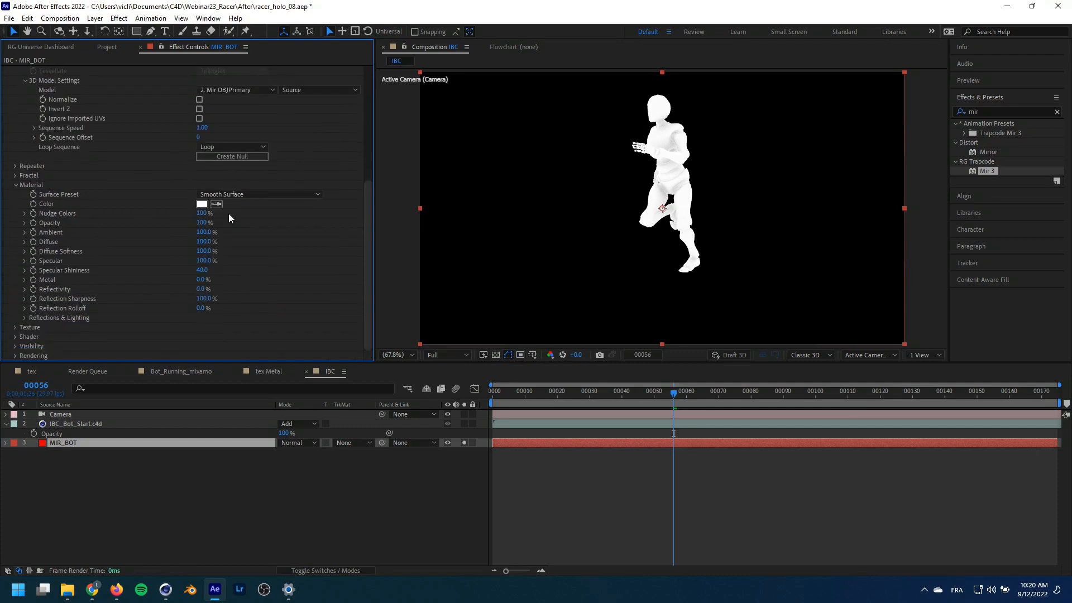
click(15, 166)
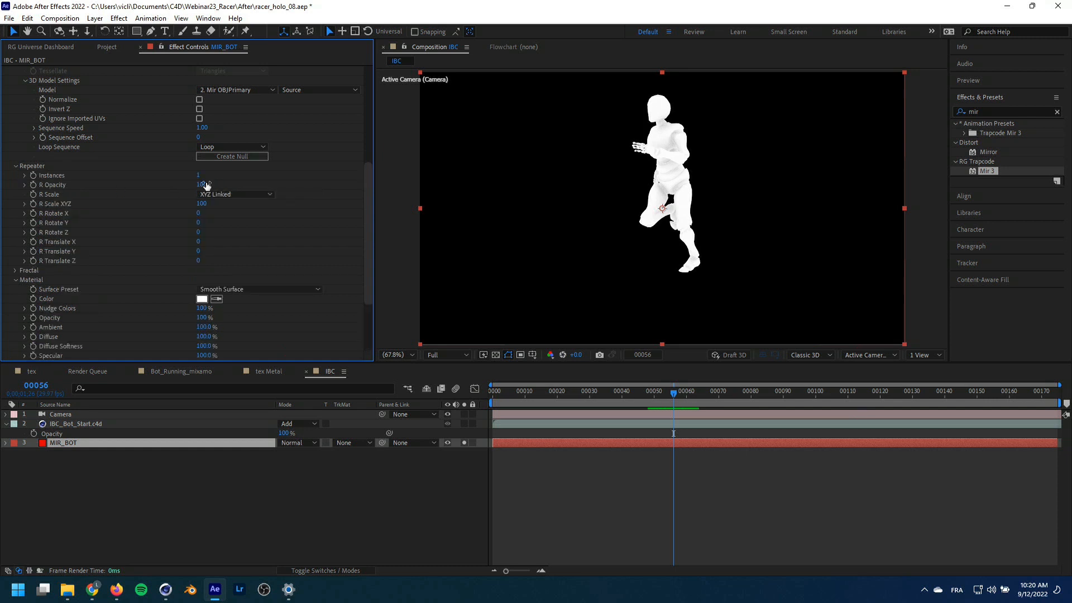
click(198, 176)
text(3)
key(Return)
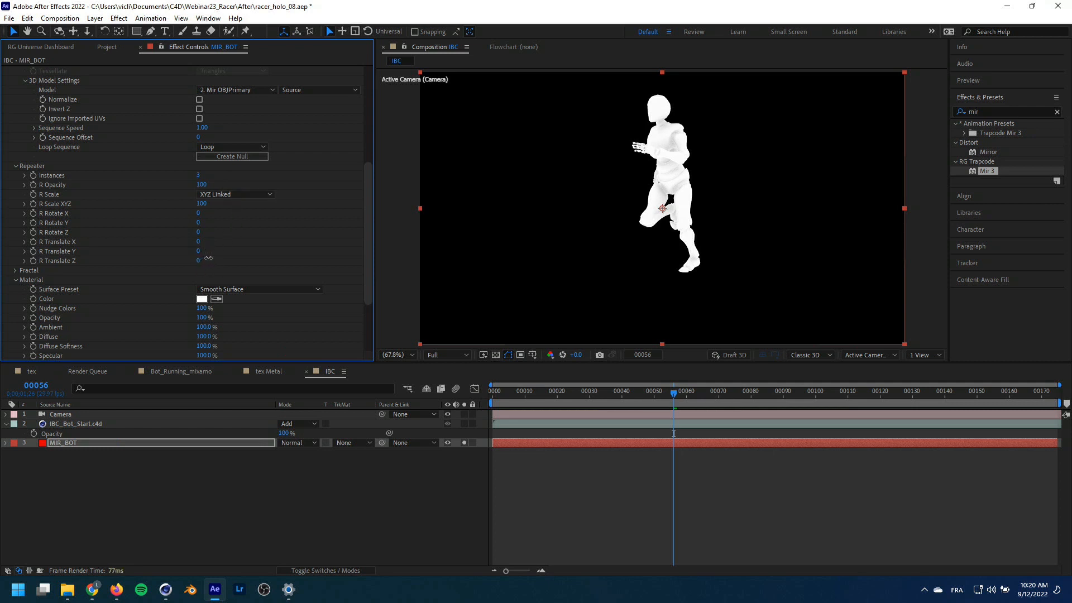
drag(208, 258, 246, 252)
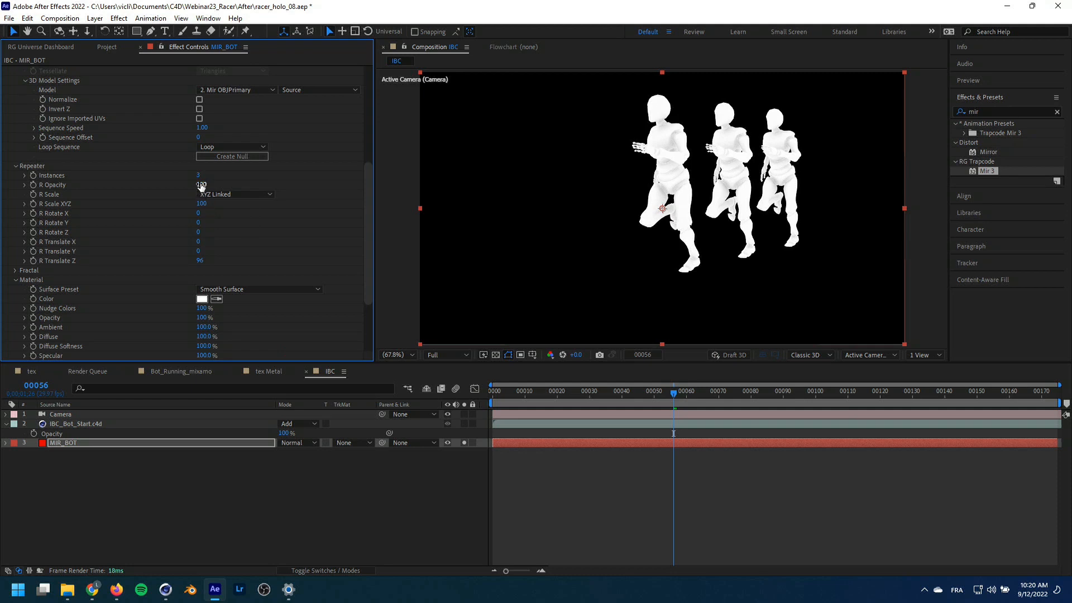
mouse_move(199, 184)
mouse_down()
mouse_move(174, 182)
mouse_move(187, 183)
mouse_up()
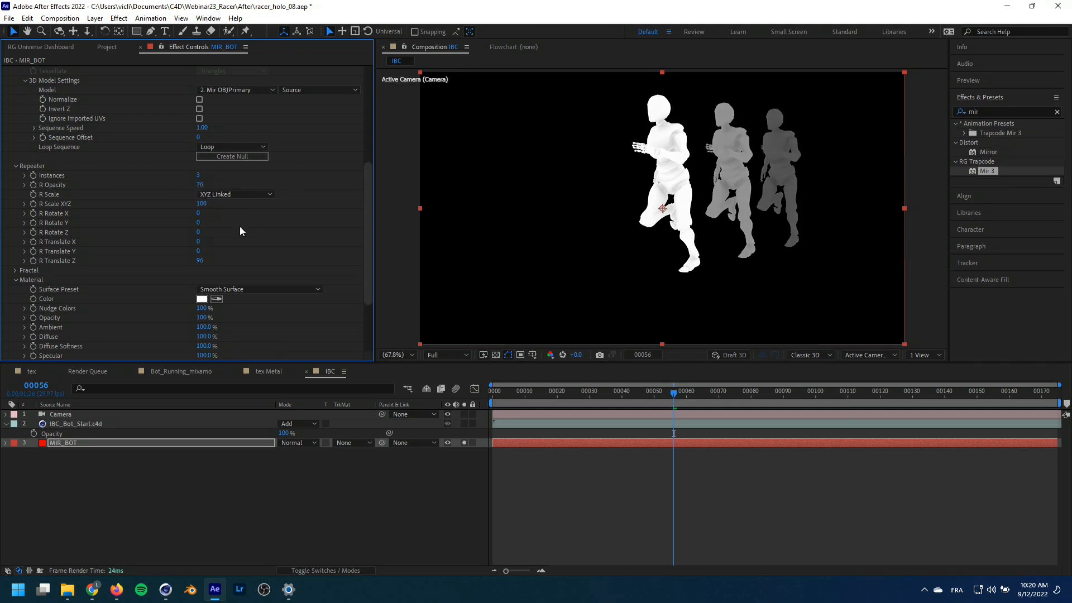
Set the Mir Repeater's R Rotate Y to 38 and R Rotate Z to 43, and reduce Instances to 1
mouse_move(199, 231)
mouse_down()
mouse_move(226, 217)
mouse_move(218, 224)
mouse_up()
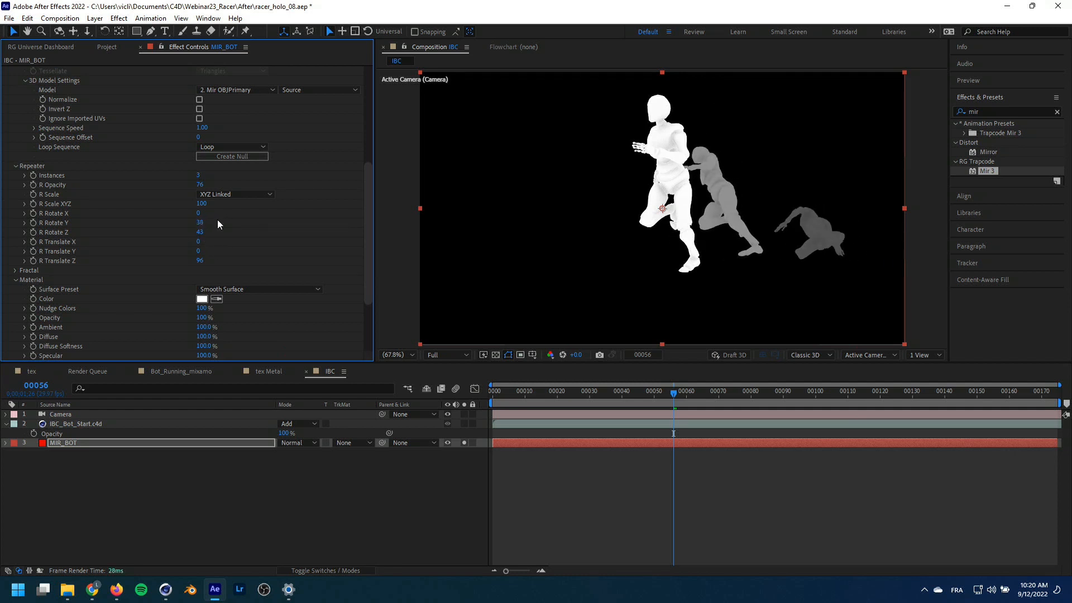
click(198, 175)
text(1)
key(Return)
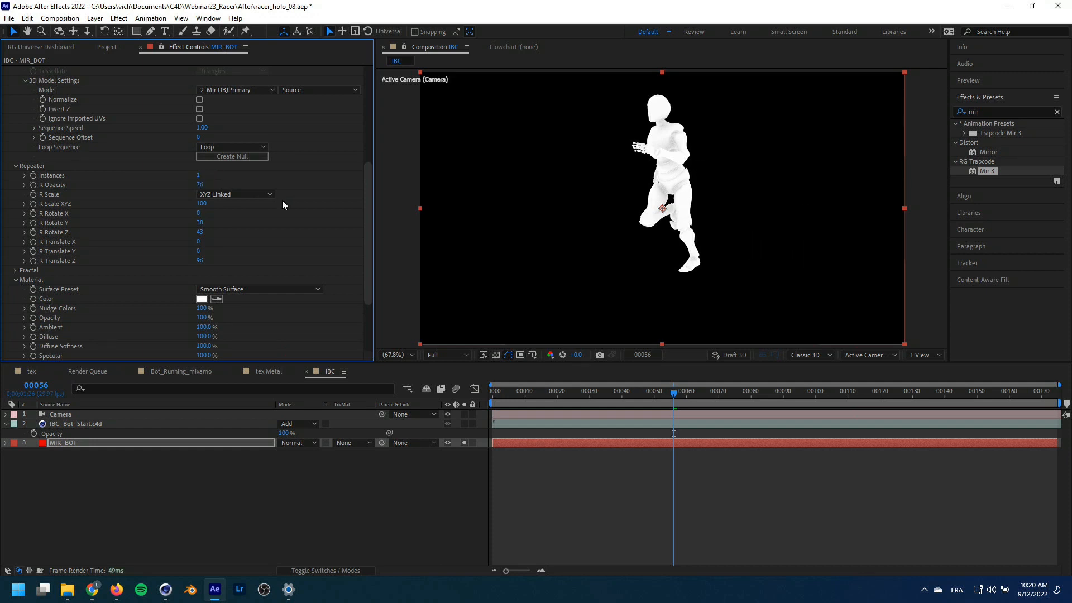
click(15, 166)
Try a Fractal Amplitude of 47 on the bot, scrub the timeline to check the distortion, and reset Amplitude to 0
click(15, 175)
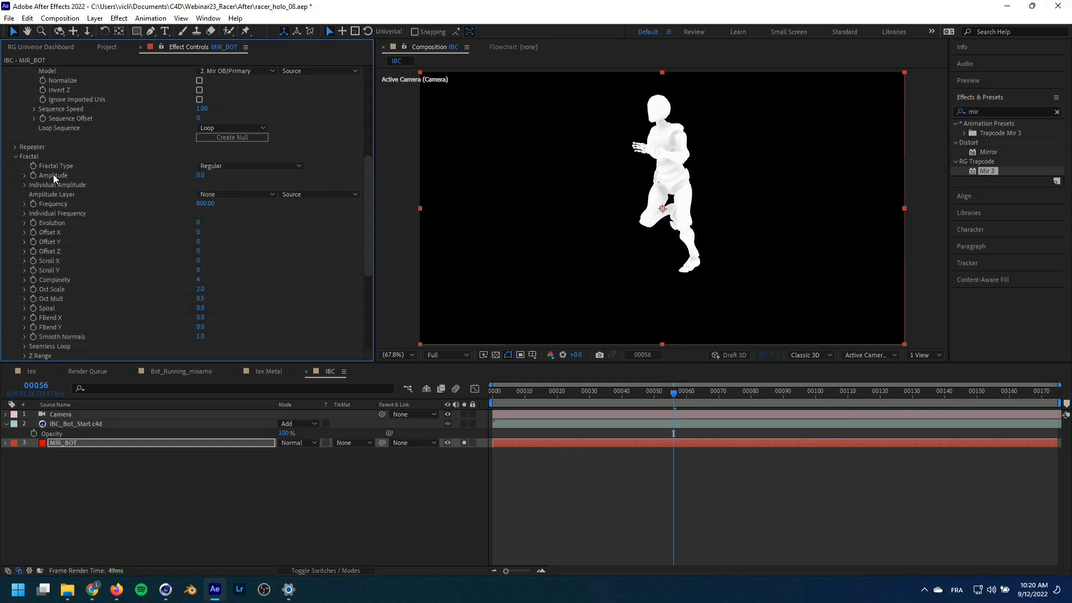
click(200, 174)
right_click(207, 175)
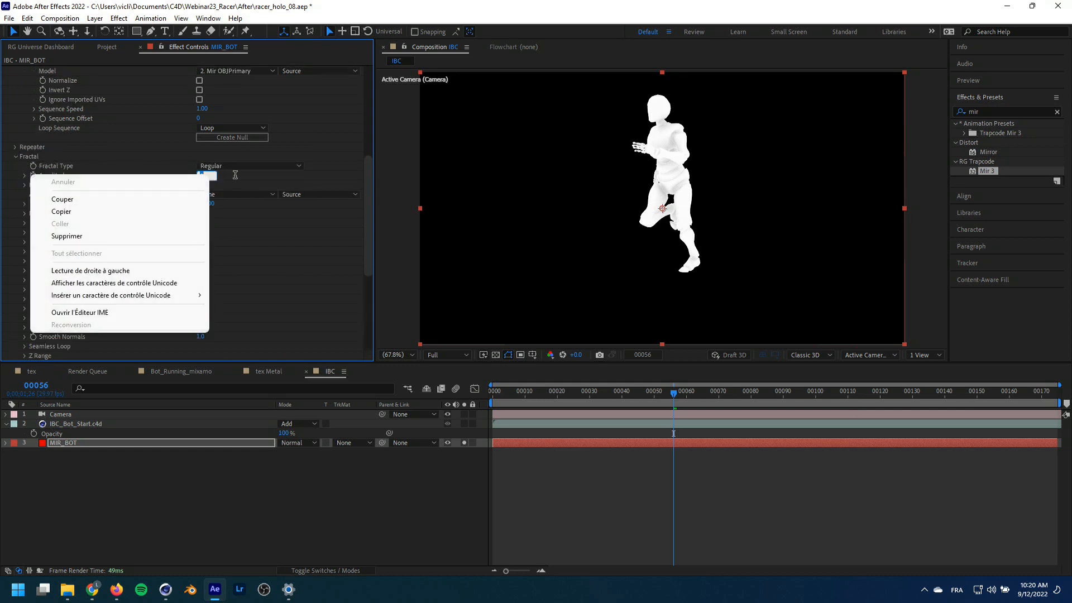
click(234, 175)
drag(204, 177, 240, 185)
click(554, 392)
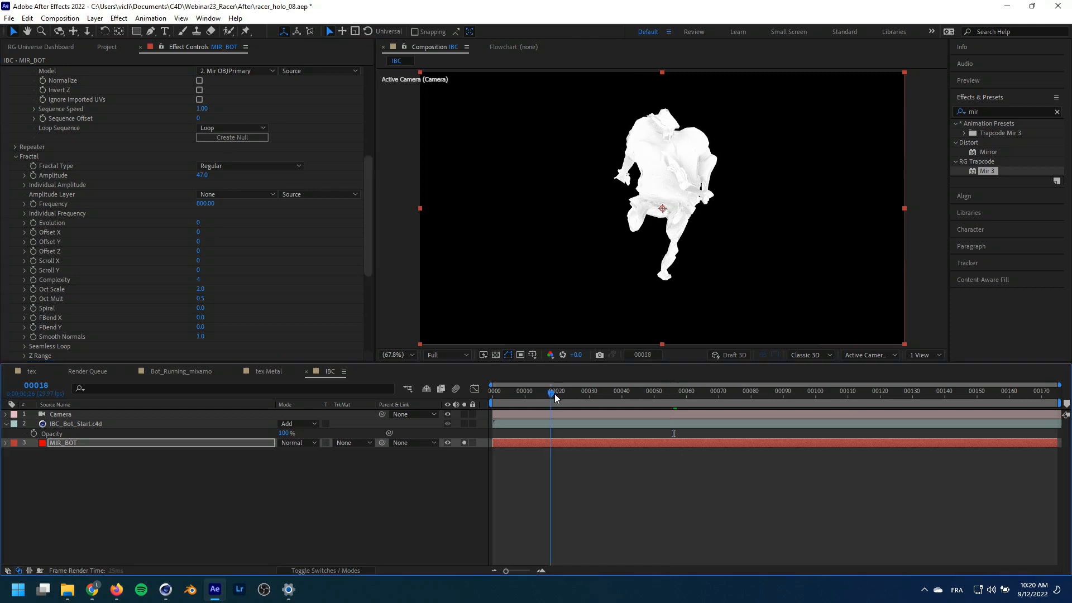
drag(555, 397, 604, 401)
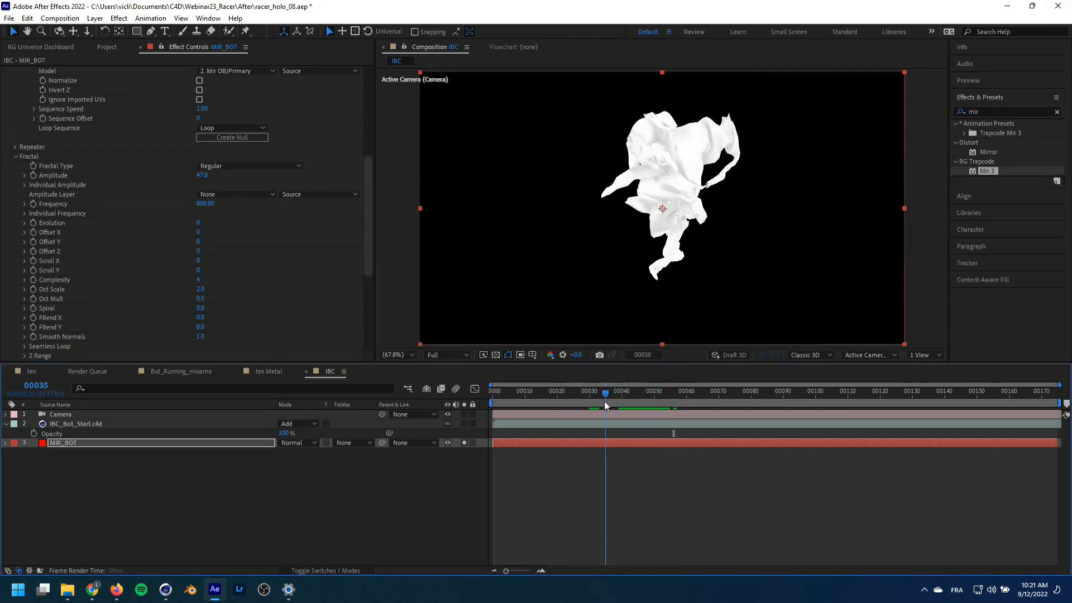
click(202, 175)
text(0)
key(Return)
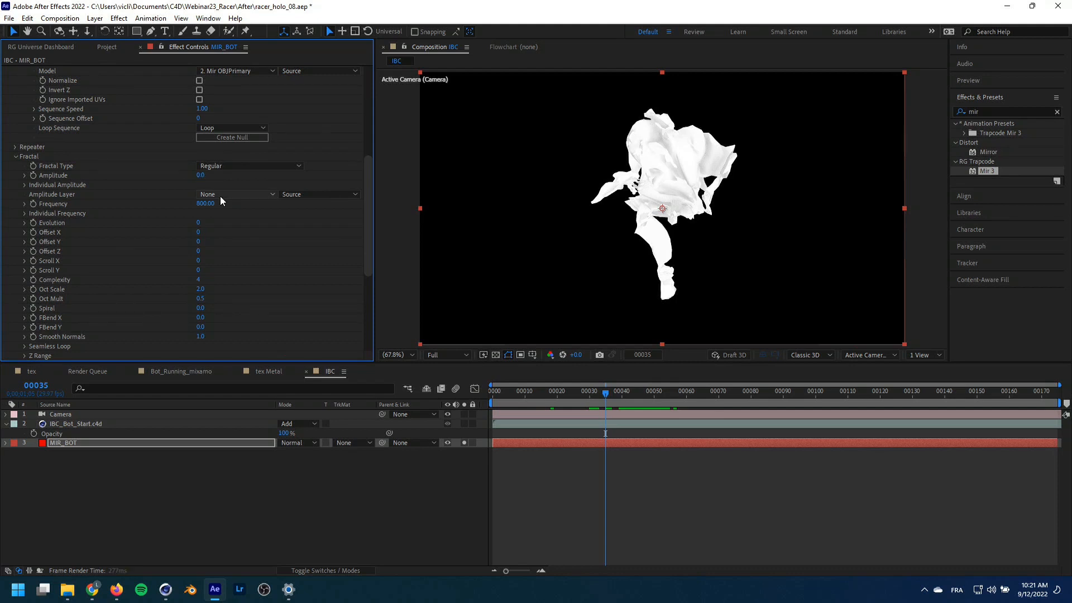
click(16, 156)
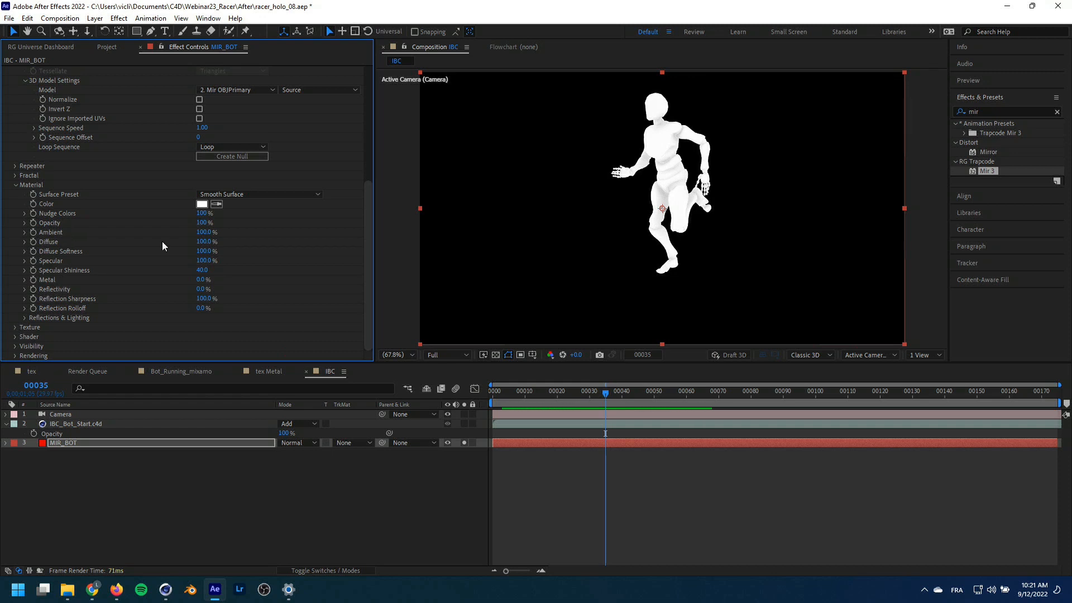
Try the Gold surface preset on the Mir material and preview it over the run animation
click(250, 197)
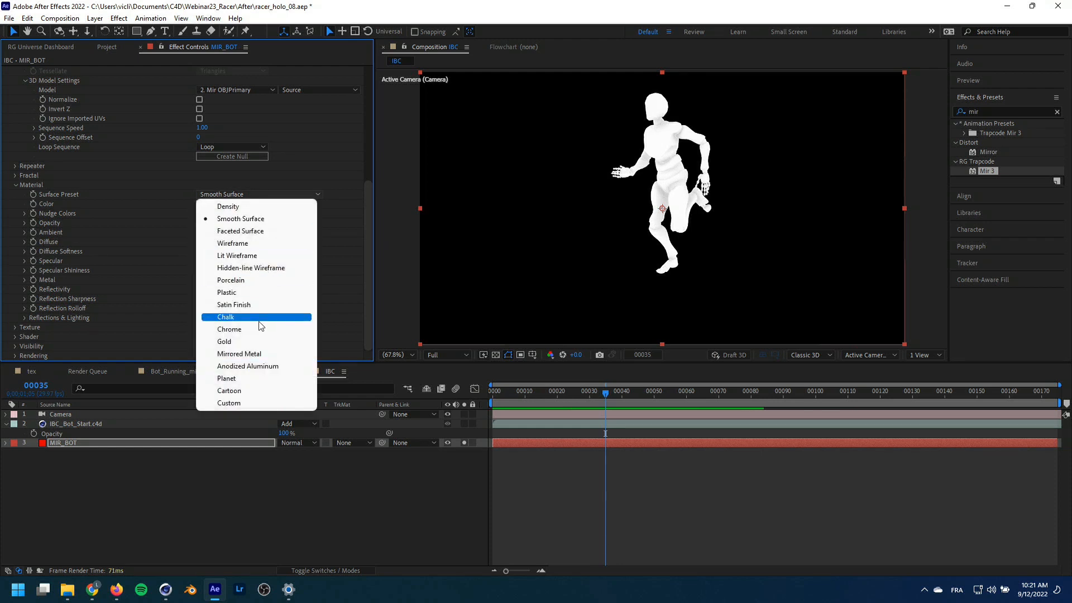
click(256, 341)
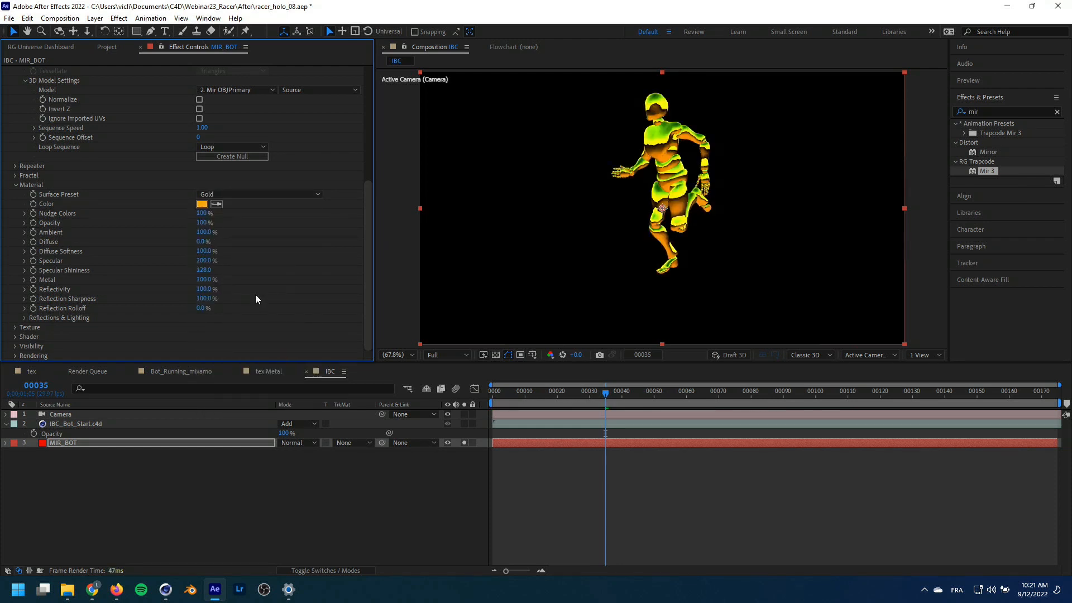
key(space)
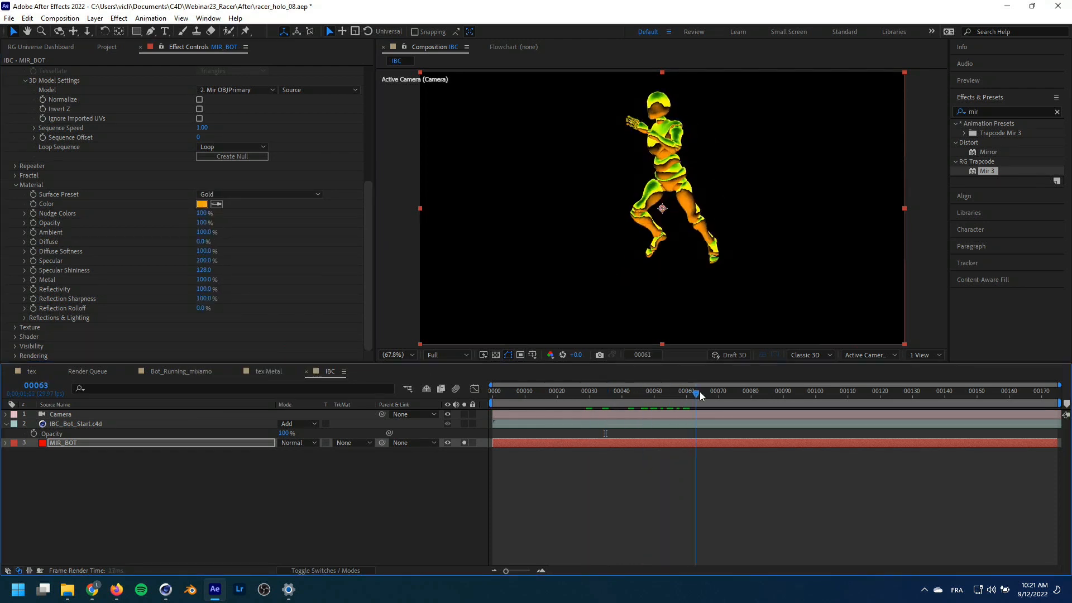
Set the Mir material's Surface Preset to Chrome and scrub the timeline to review it
click(258, 194)
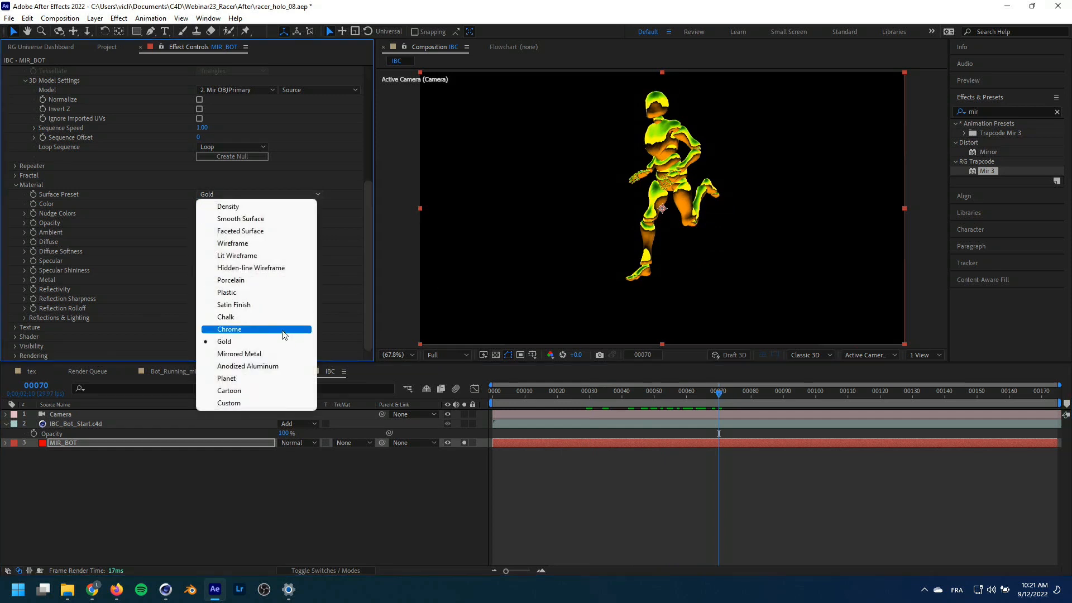
click(265, 329)
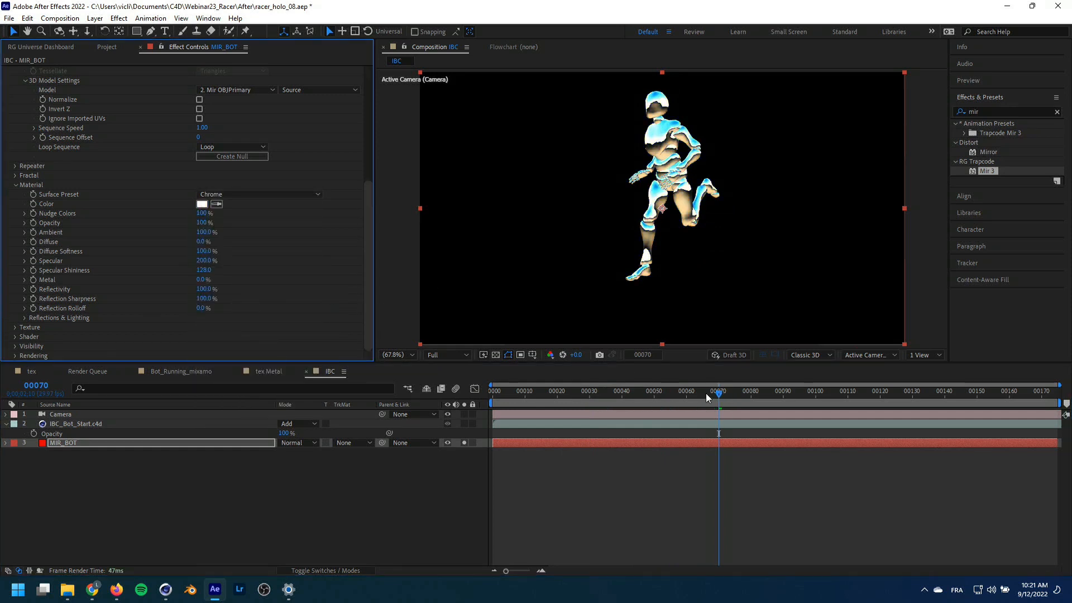
drag(536, 391, 694, 391)
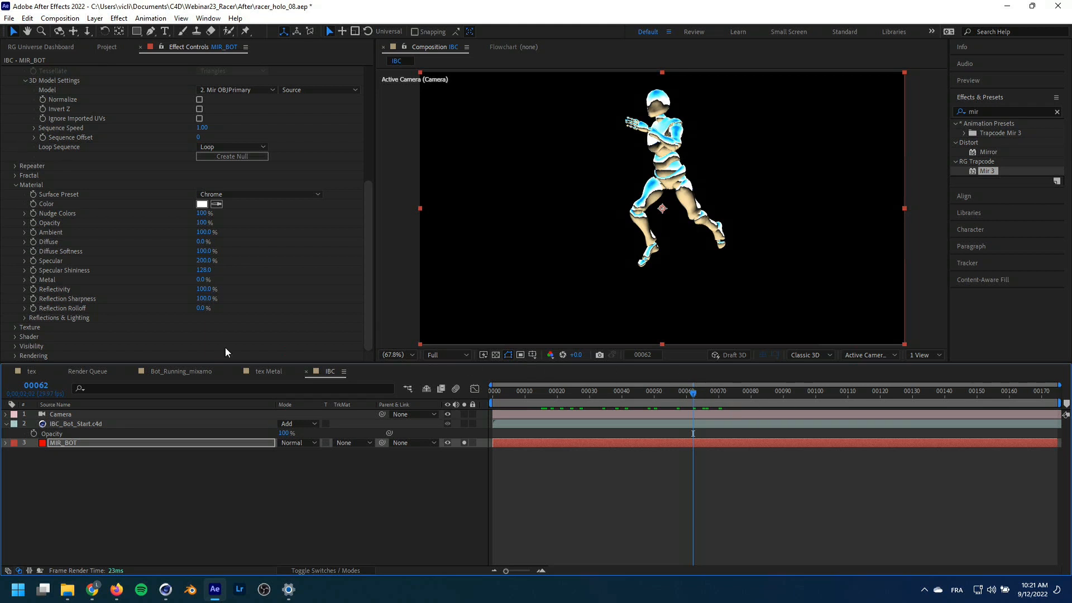
Change the material's reflection Environment Map to Dark Industrial and scrub the timeline to check the reflections
click(25, 318)
scroll(67, 324, down, 1)
click(226, 308)
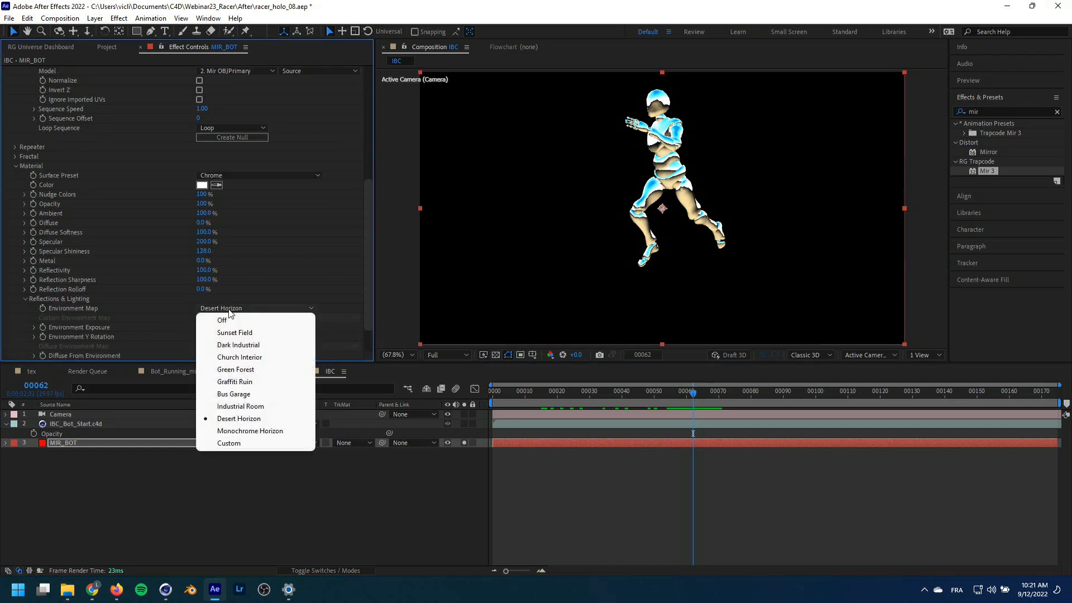
click(248, 346)
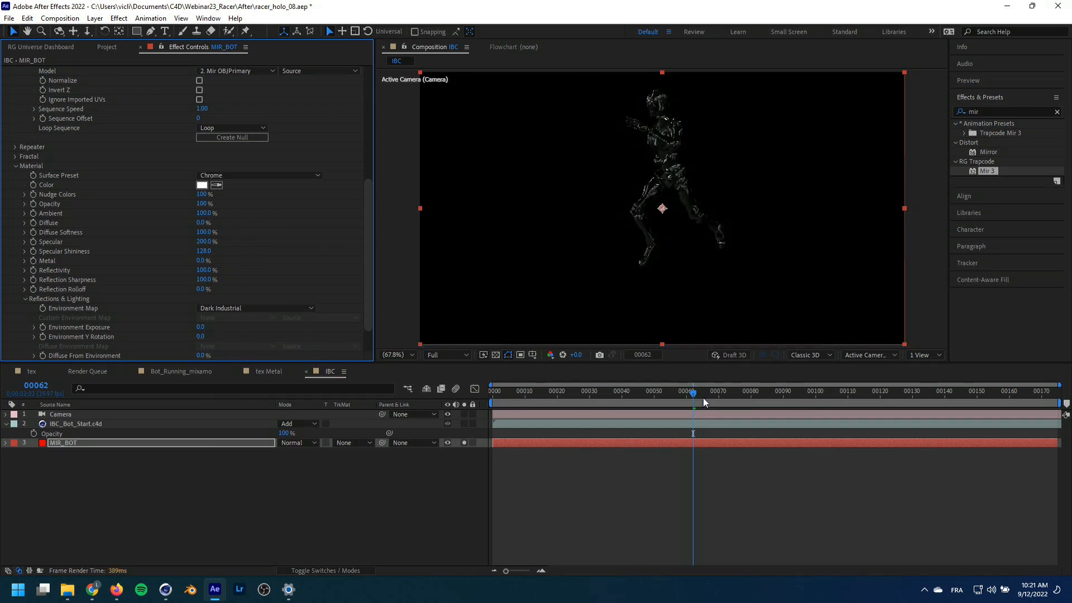
drag(634, 393, 717, 405)
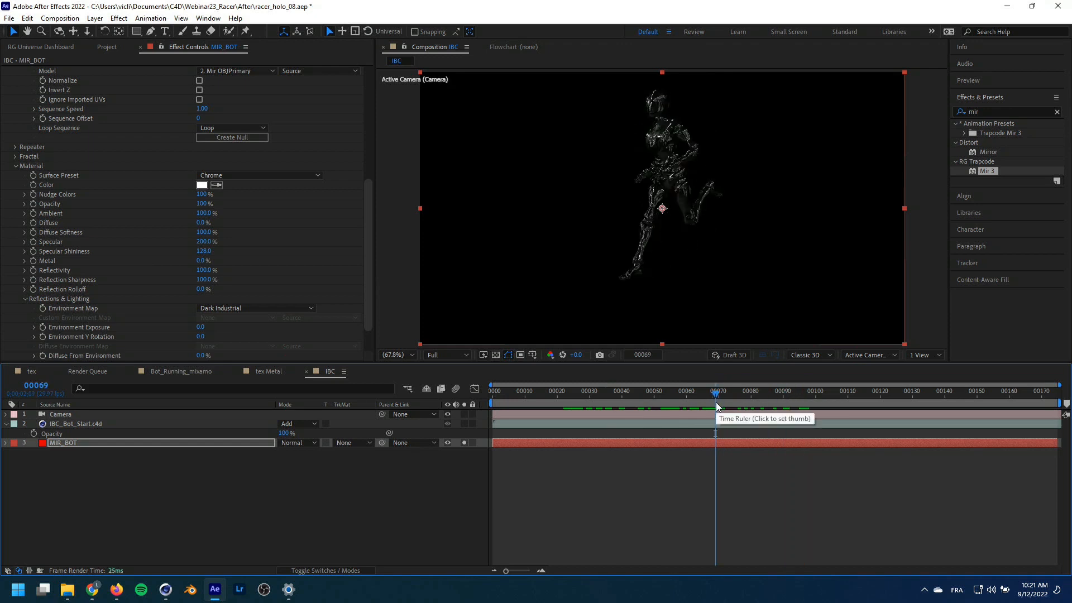
Lower the material's Reflection Sharpness to 73% and scrub the timeline to review the softened reflections
click(78, 279)
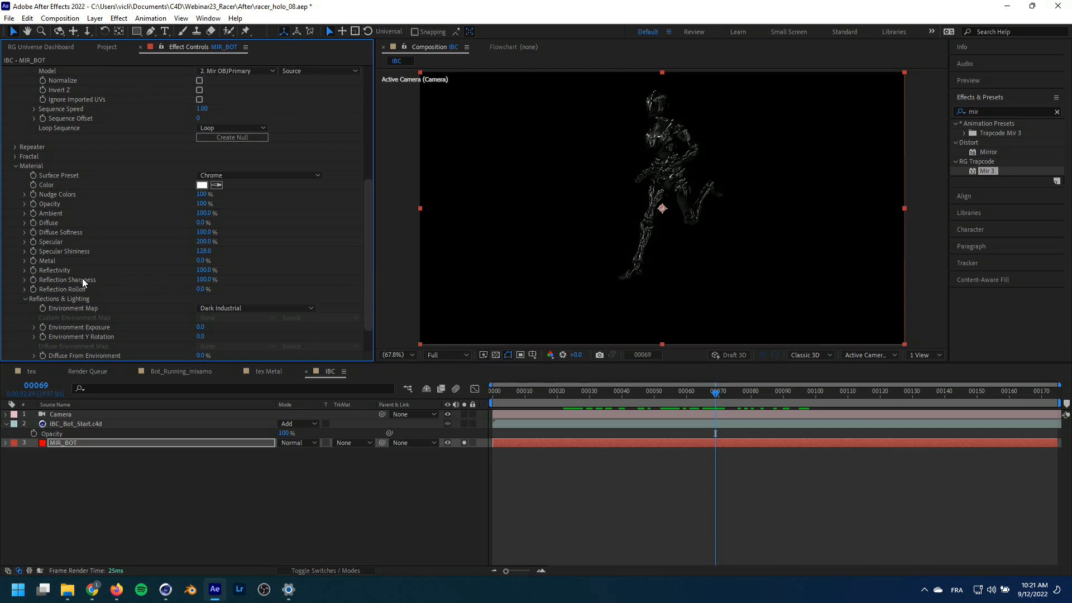
click(202, 280)
text(71)
key(Return)
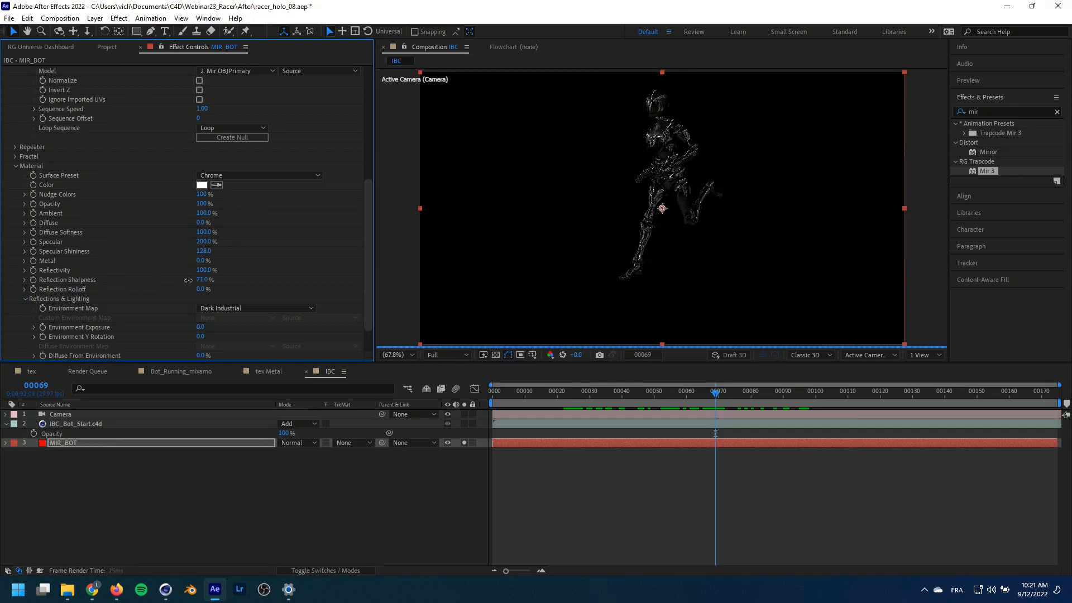
drag(188, 281, 189, 279)
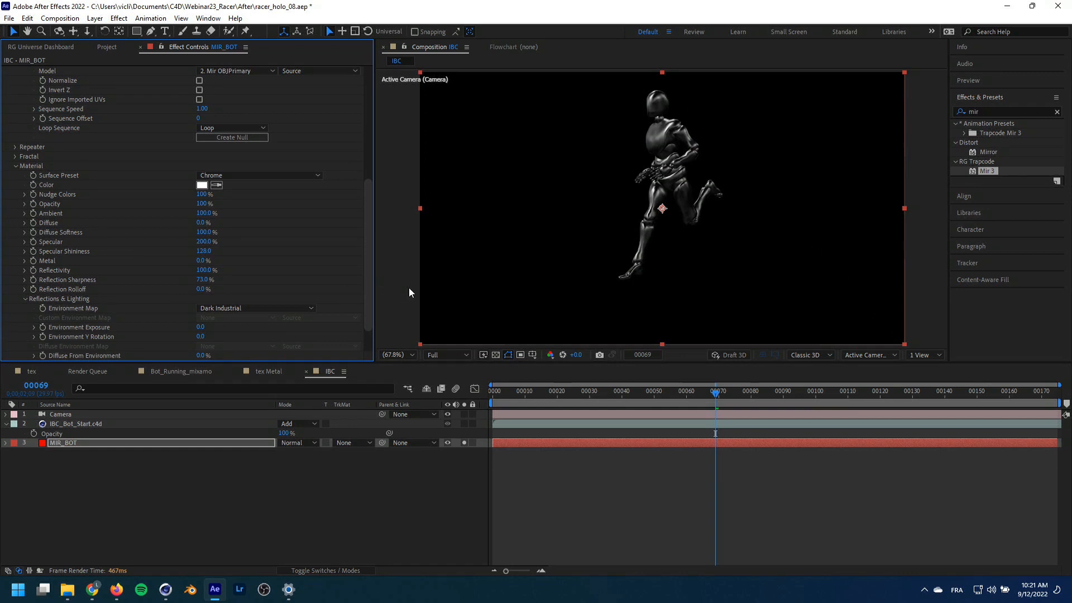
drag(586, 394, 677, 374)
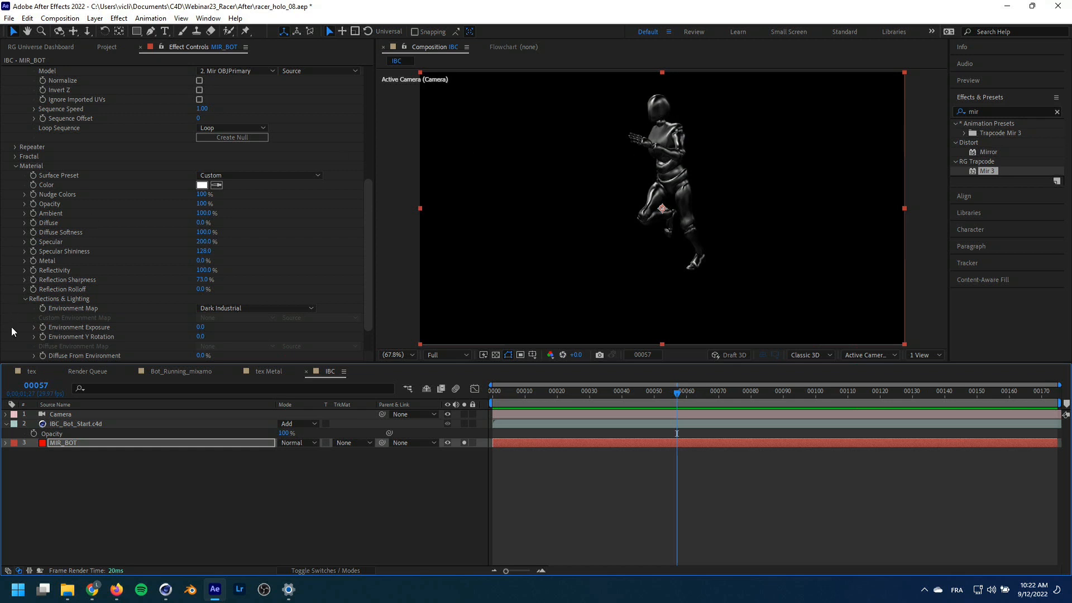
Expand the Mir effect's Texture settings and examine the texture layer and mapping options
drag(367, 228, 366, 247)
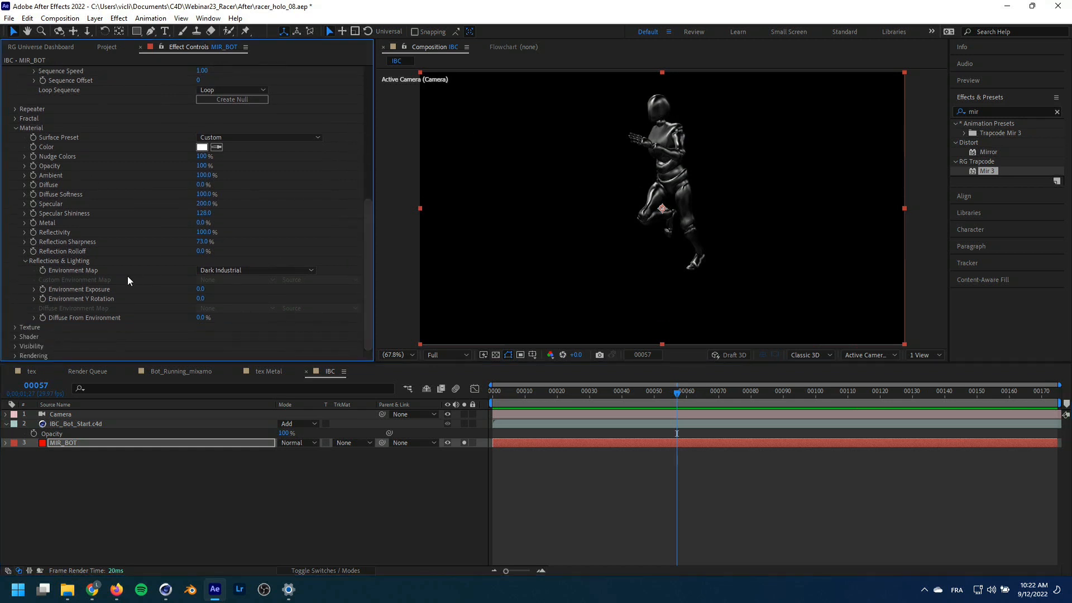
click(15, 327)
scroll(114, 255, down, 1)
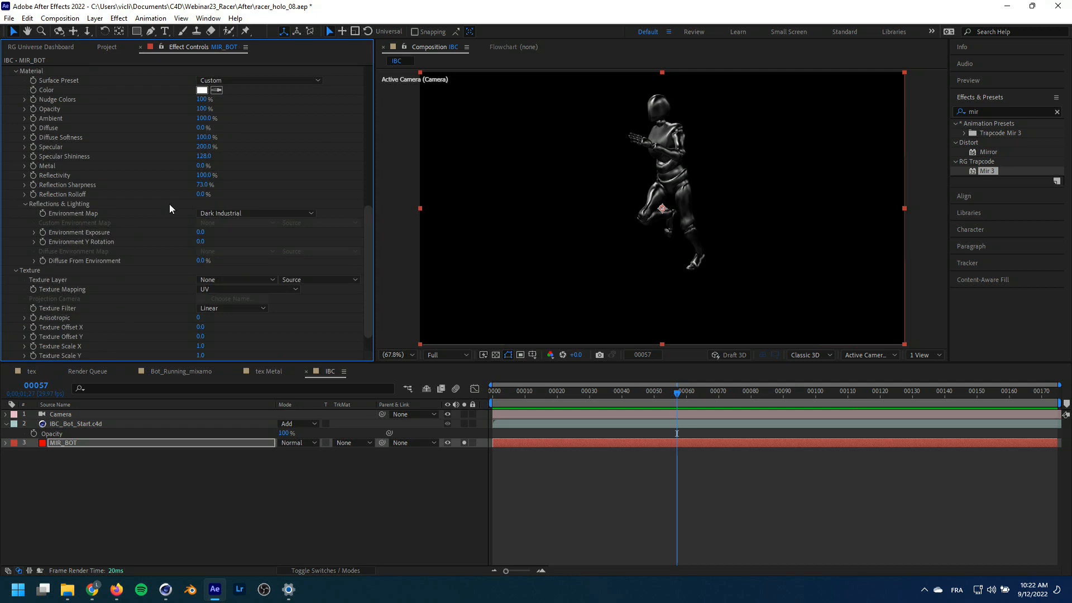
scroll(174, 215, down, 1)
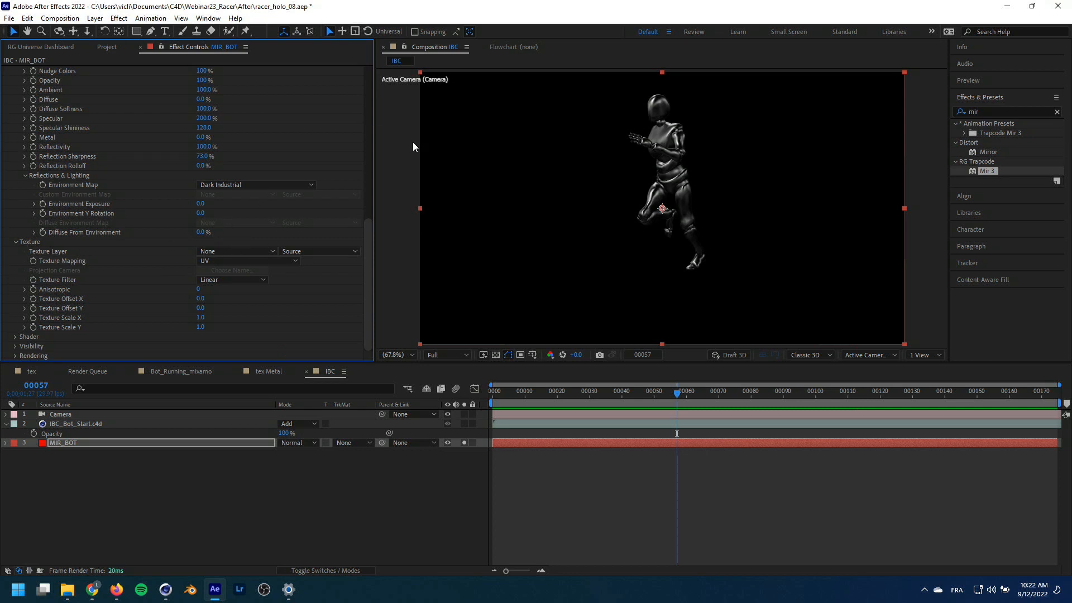
Create a new 1024 × 1024 px composition named TEX BOT
click(47, 48)
click(105, 48)
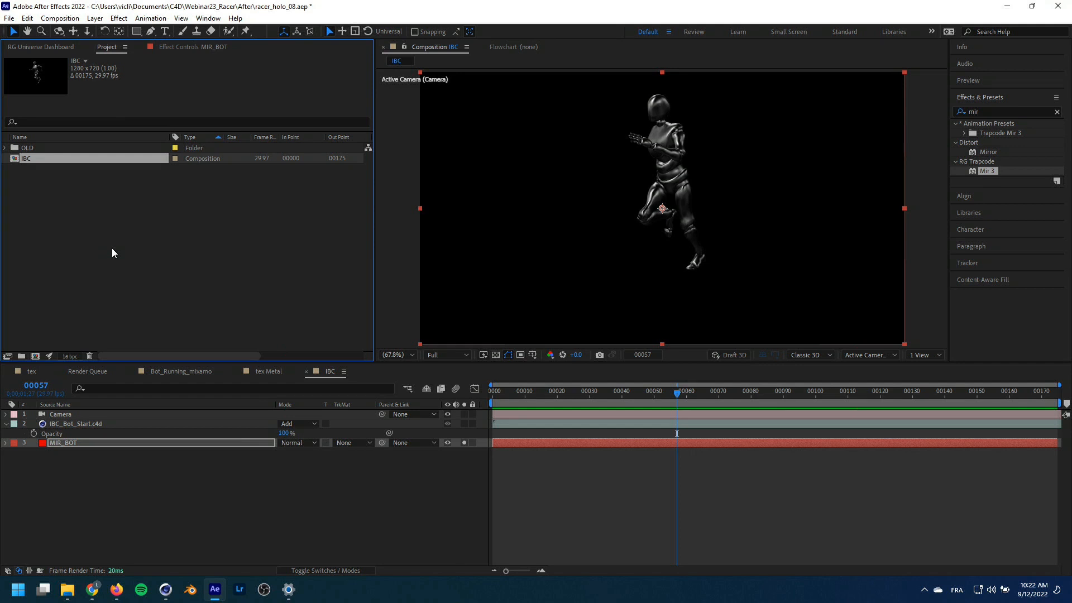
key(ctrl+n)
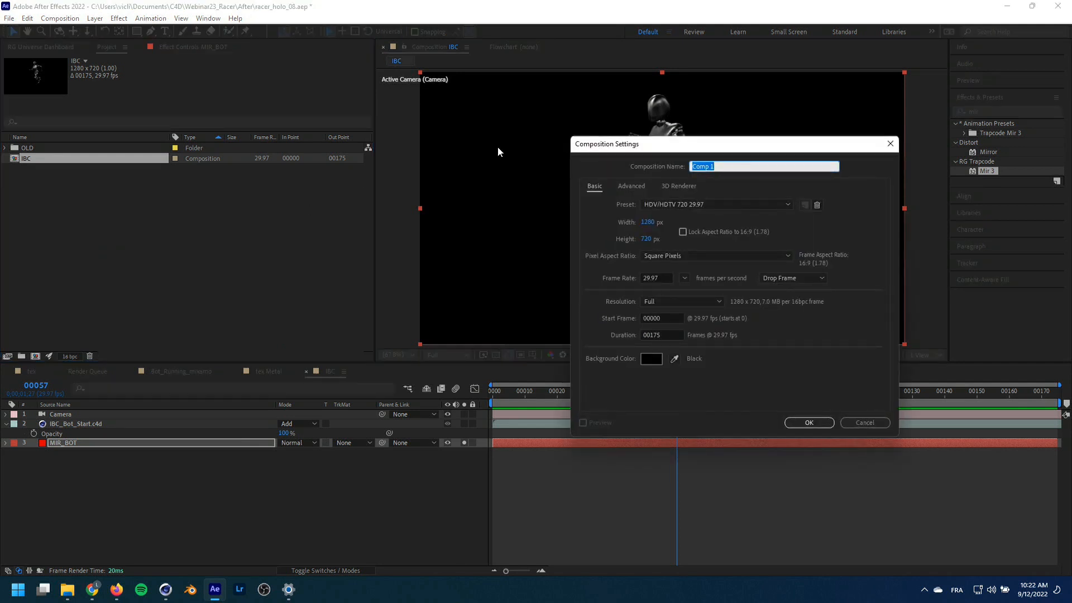
click(648, 222)
text(1024)
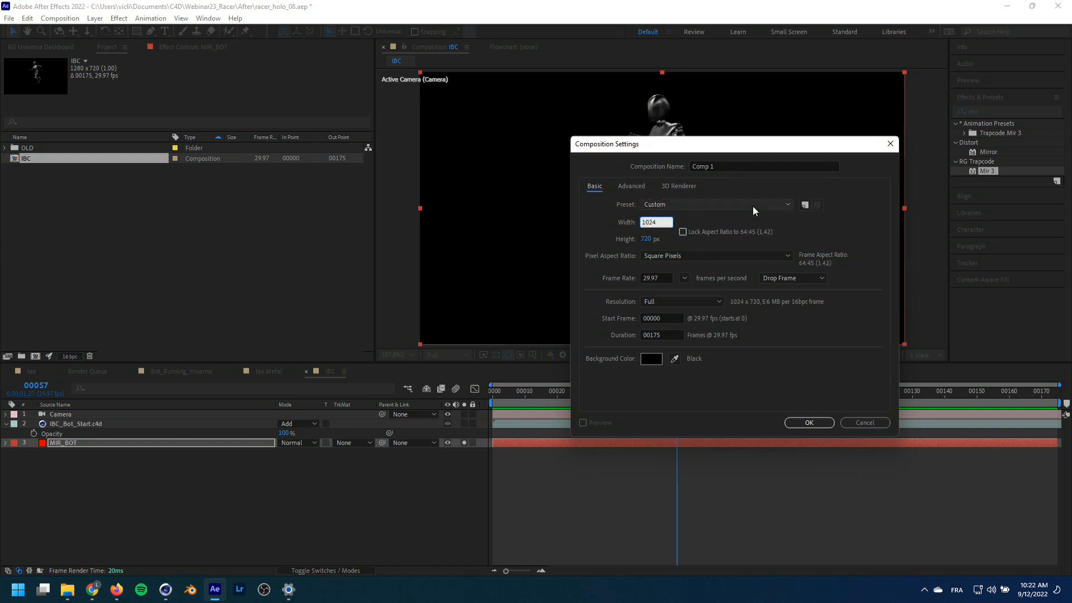
drag(663, 222, 623, 219)
key(ctrl+c)
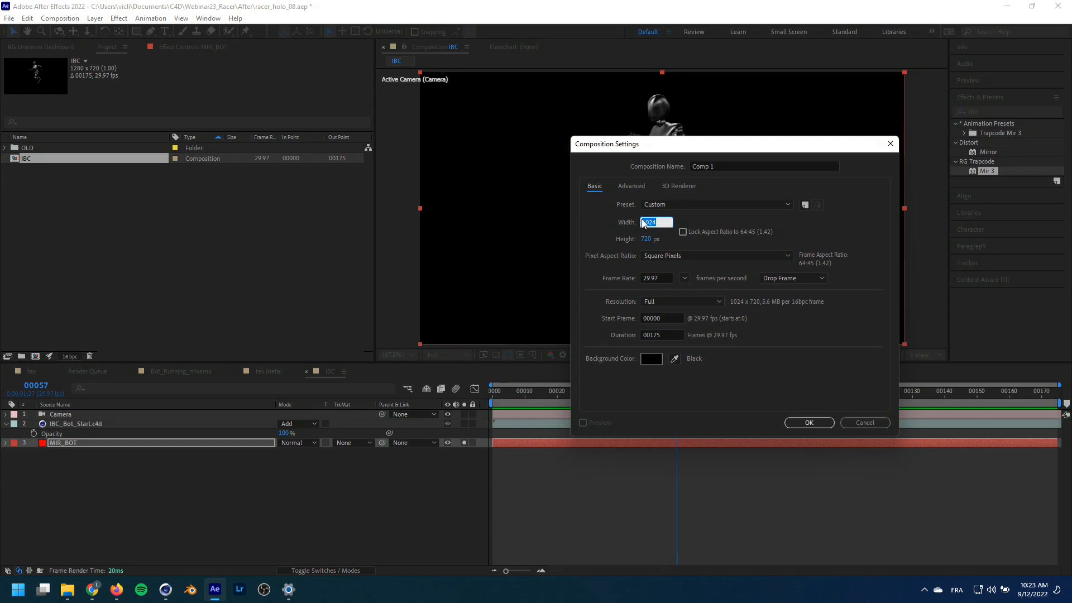
click(653, 240)
key(ctrl+v)
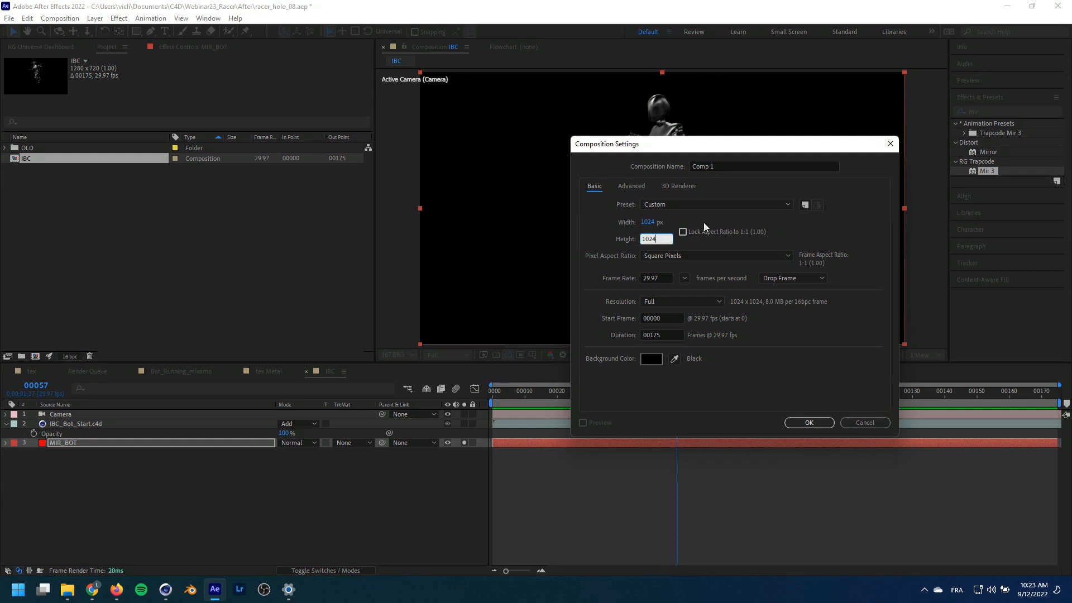
click(730, 166)
text(TE)
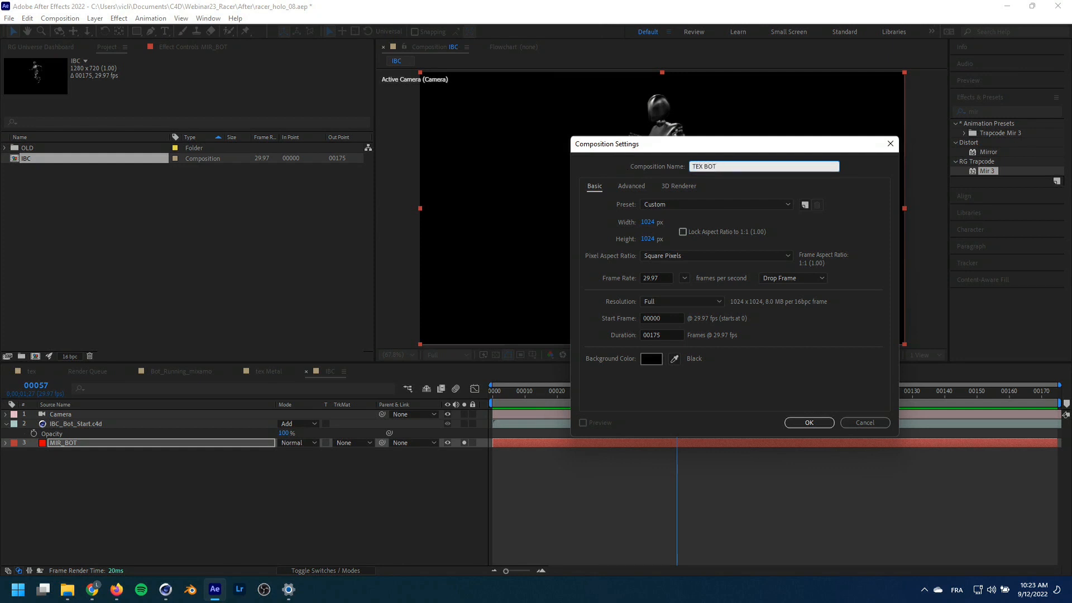
text(X BOT)
key(Return)
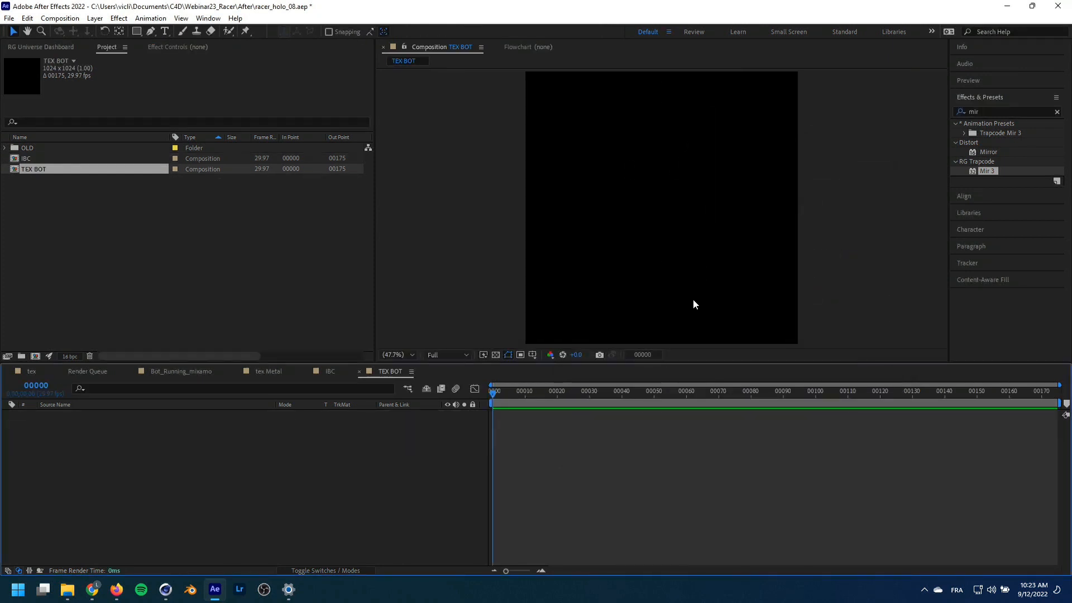
Add a red 1024 × 1024 px solid to the TEX BOT composition and apply the uni.Electrify effect to it
key(ctrl+y)
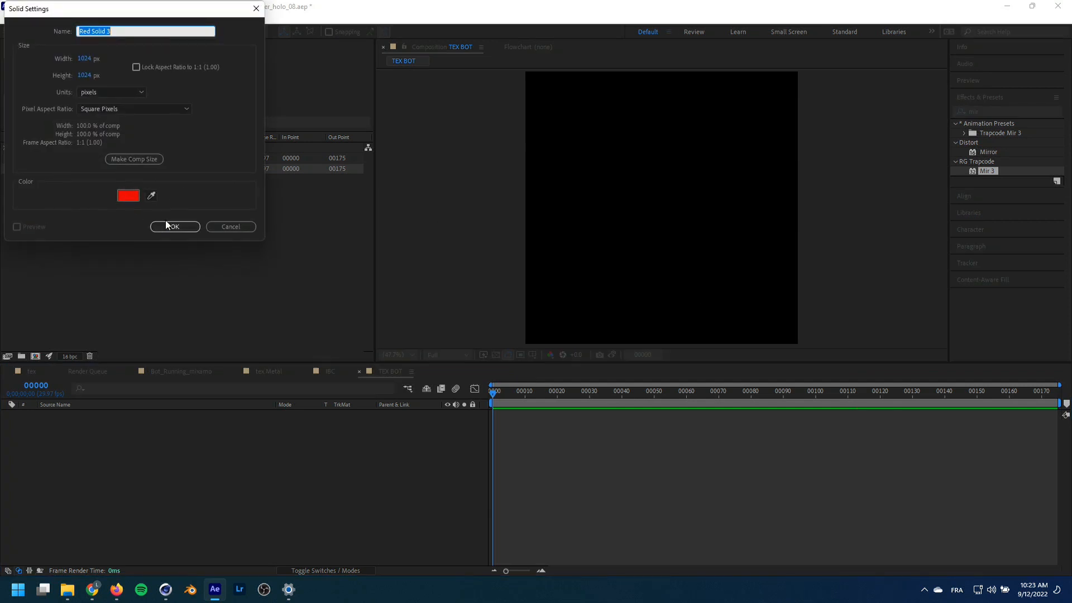
click(176, 230)
drag(1011, 112, 895, 108)
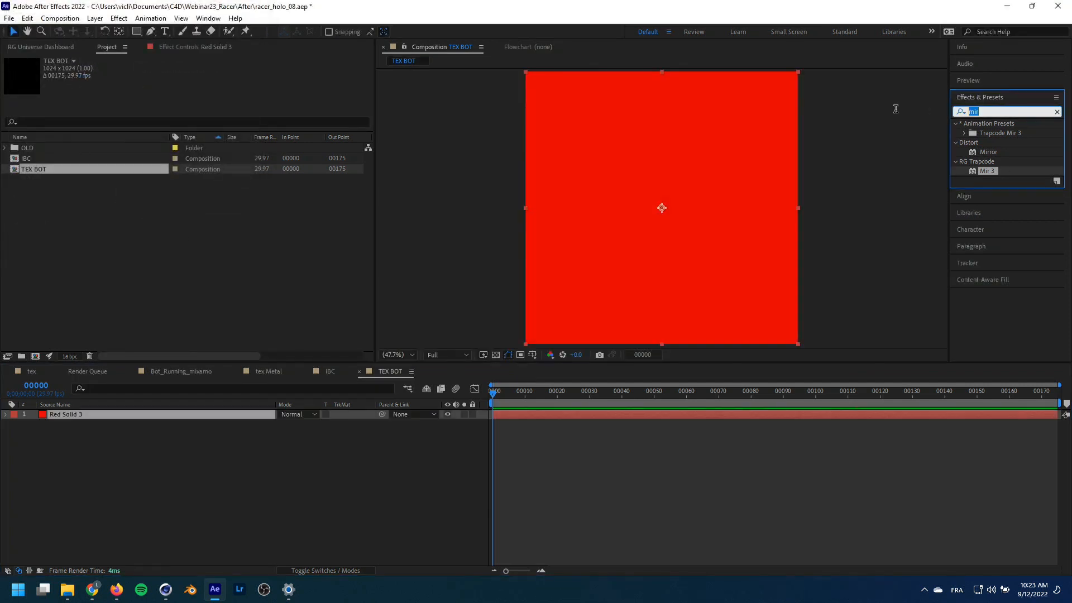
text(e)
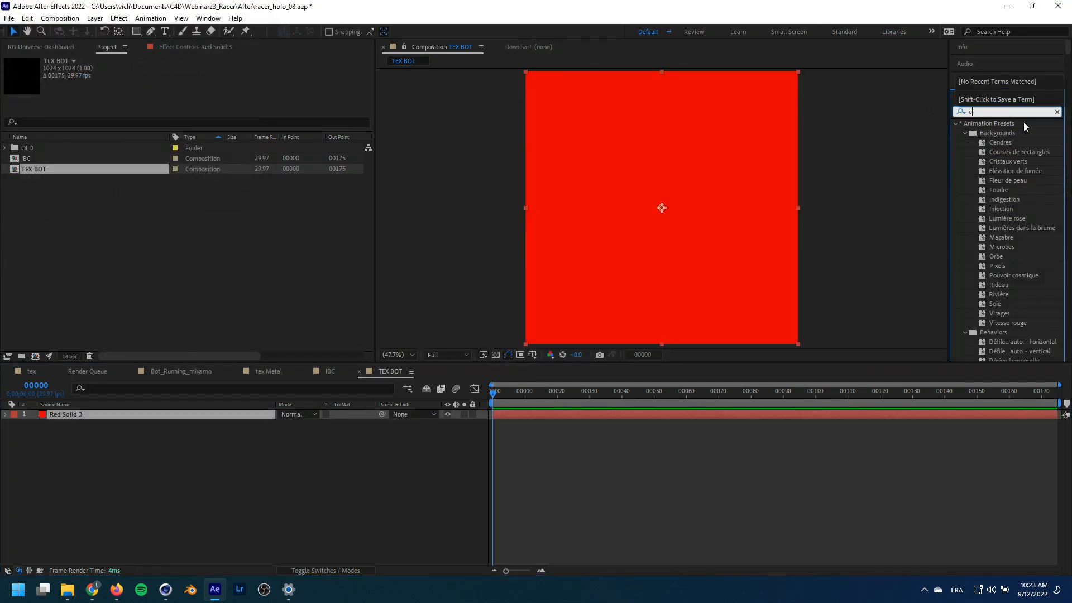
text(lectry)
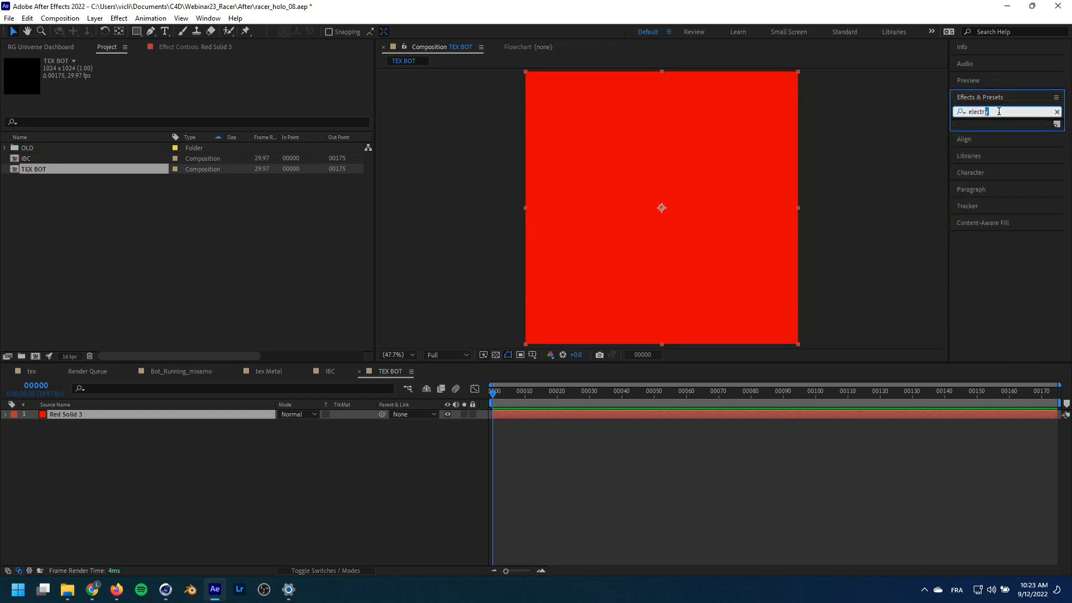
key(BackSpace)
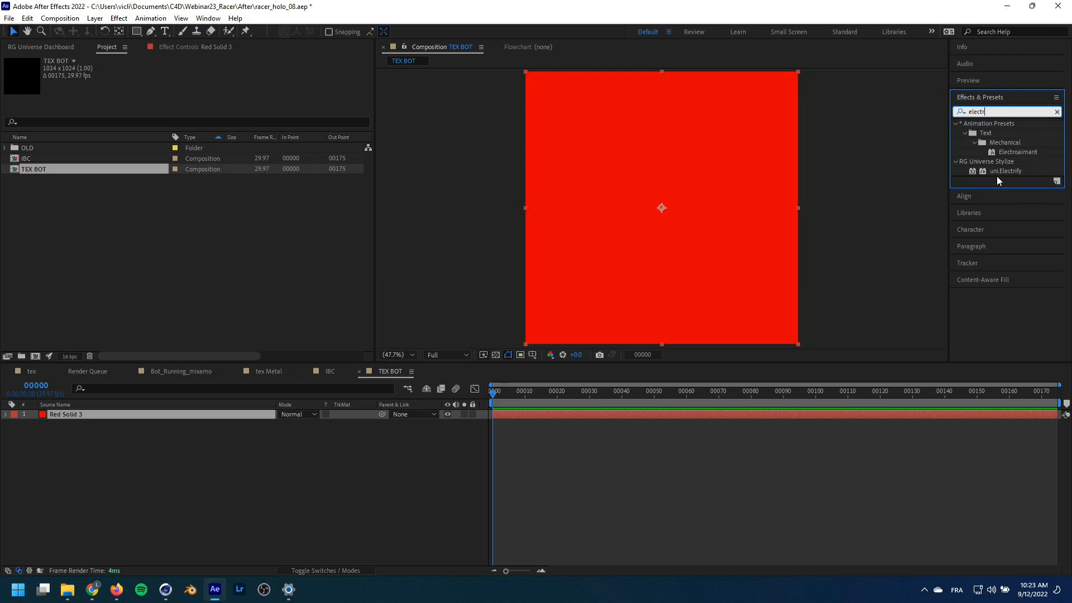
click(1019, 172)
double_click(1014, 172)
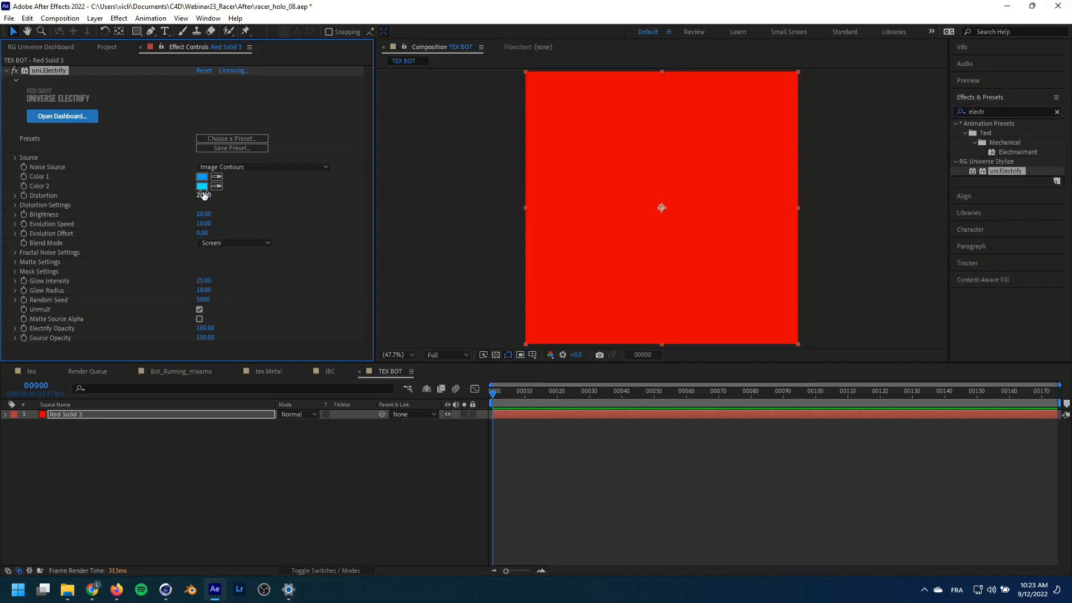
Set the Electrify effect's Noise Source to Fractal Noise and Blend Mode to None, and play back the animation
click(241, 169)
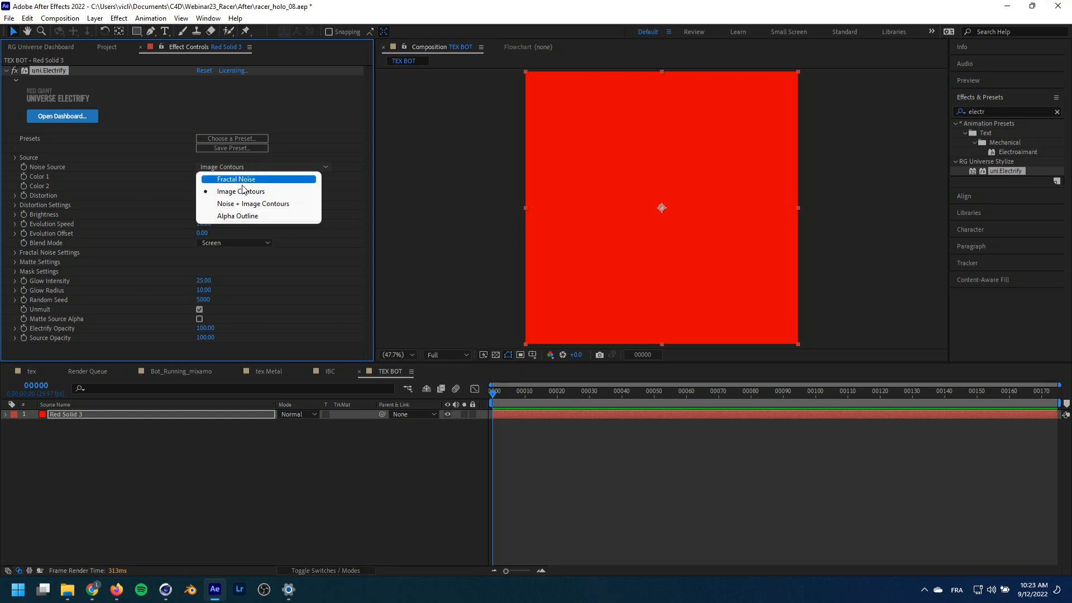
click(242, 183)
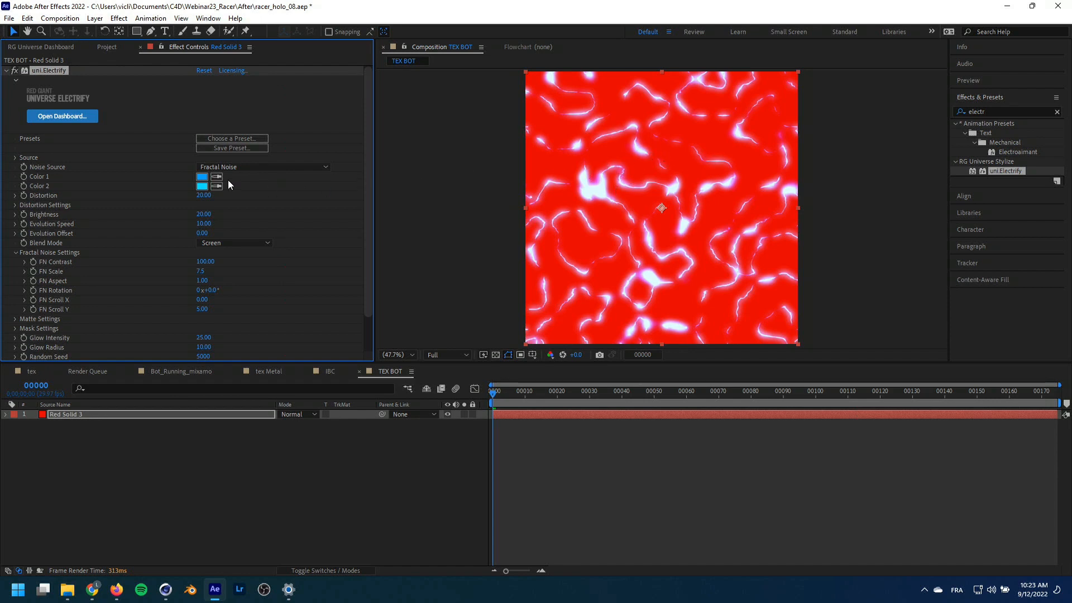
click(253, 245)
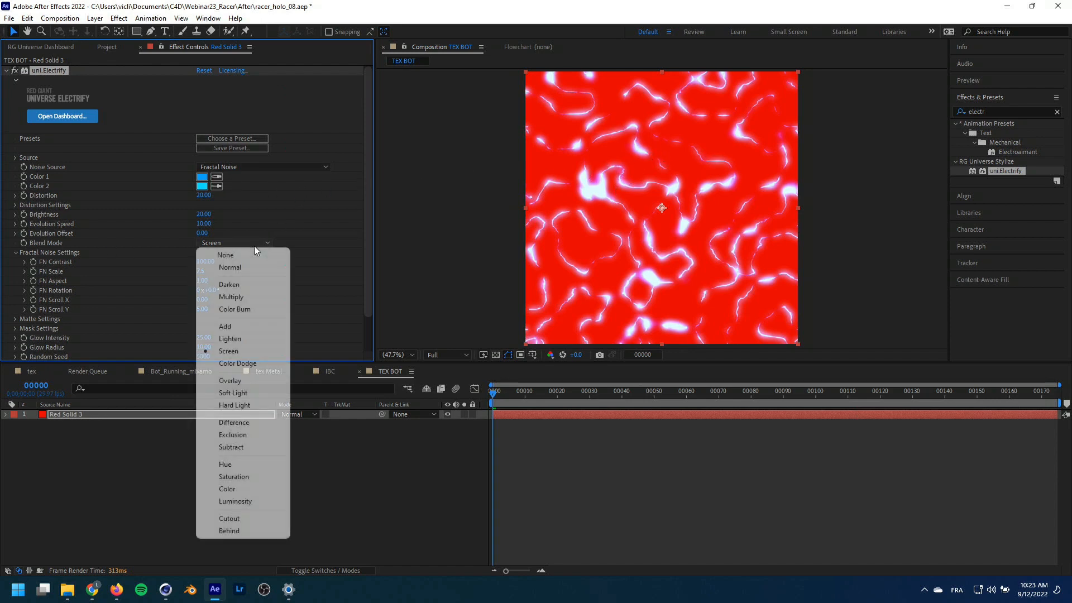
click(238, 259)
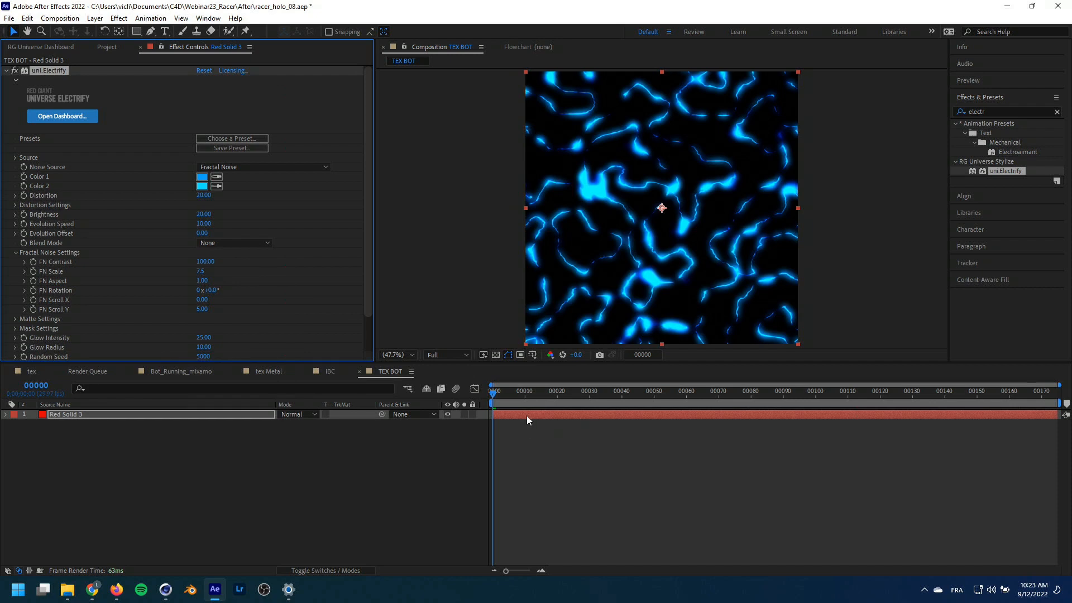
key(space)
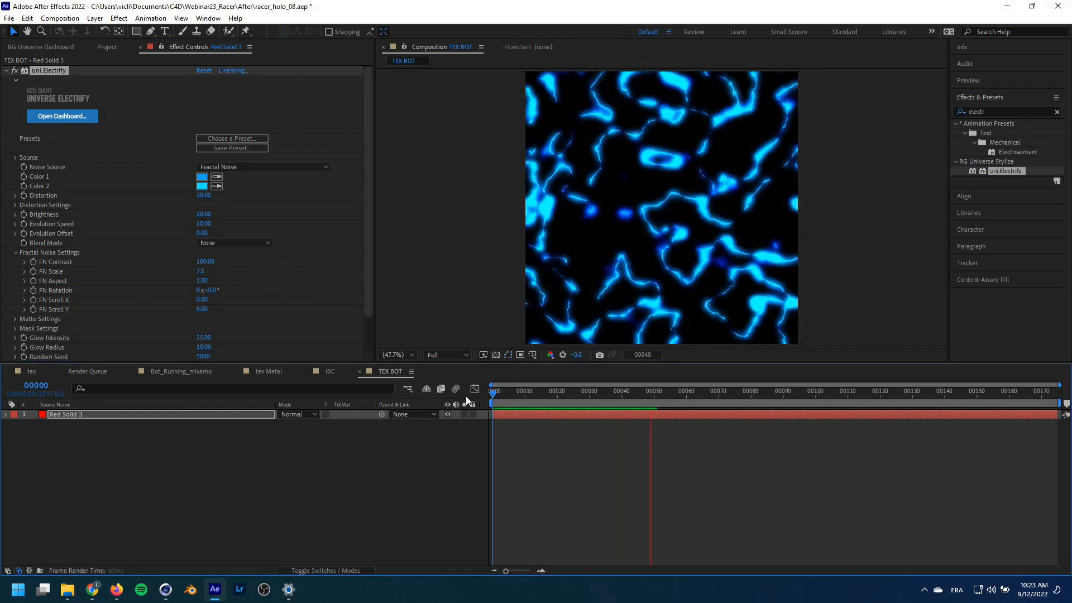
key(space)
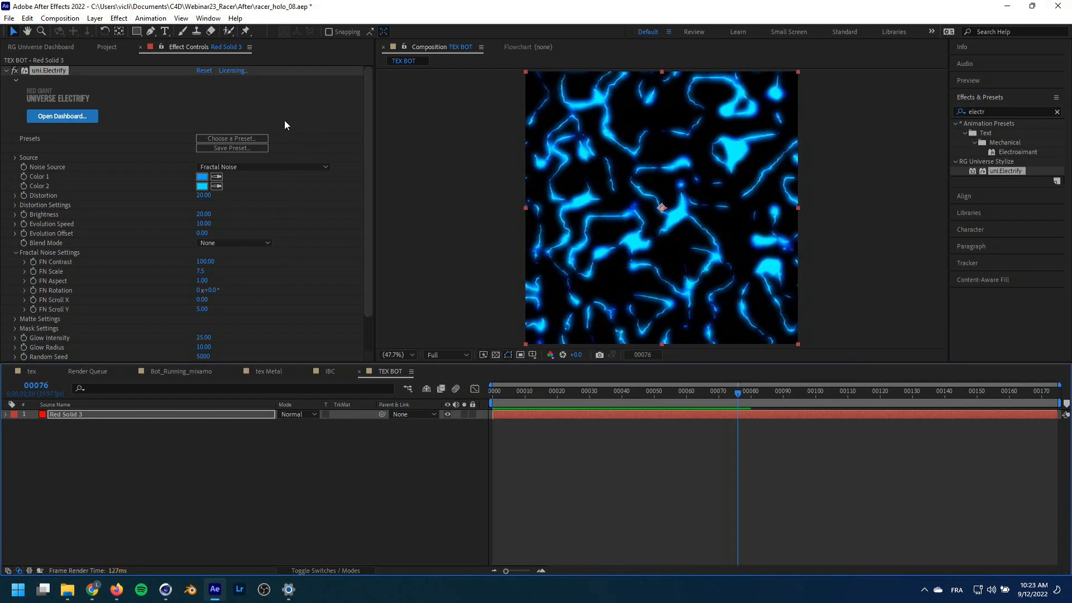
Browse the Electrify presets in the Universe Dashboard's Stylize category, and scrub the TEX BOT animation
click(36, 48)
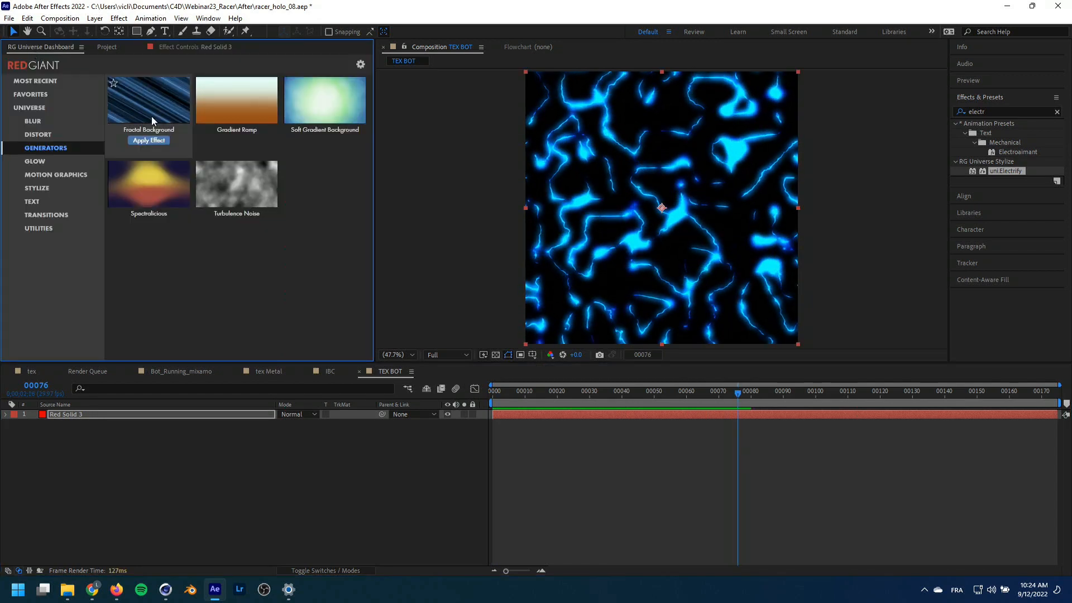
click(37, 190)
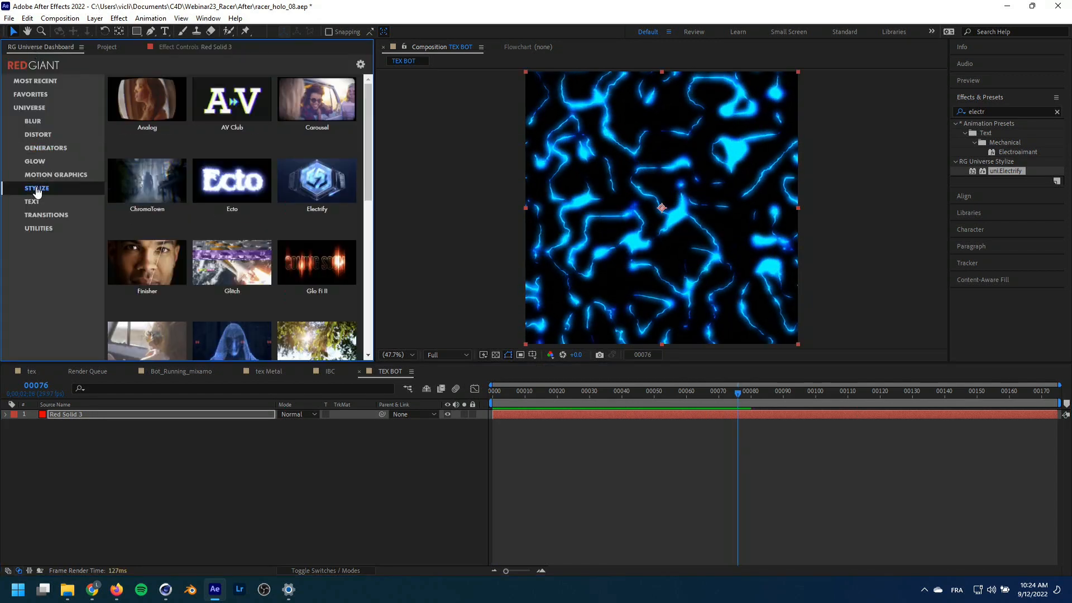
mouse_move(313, 166)
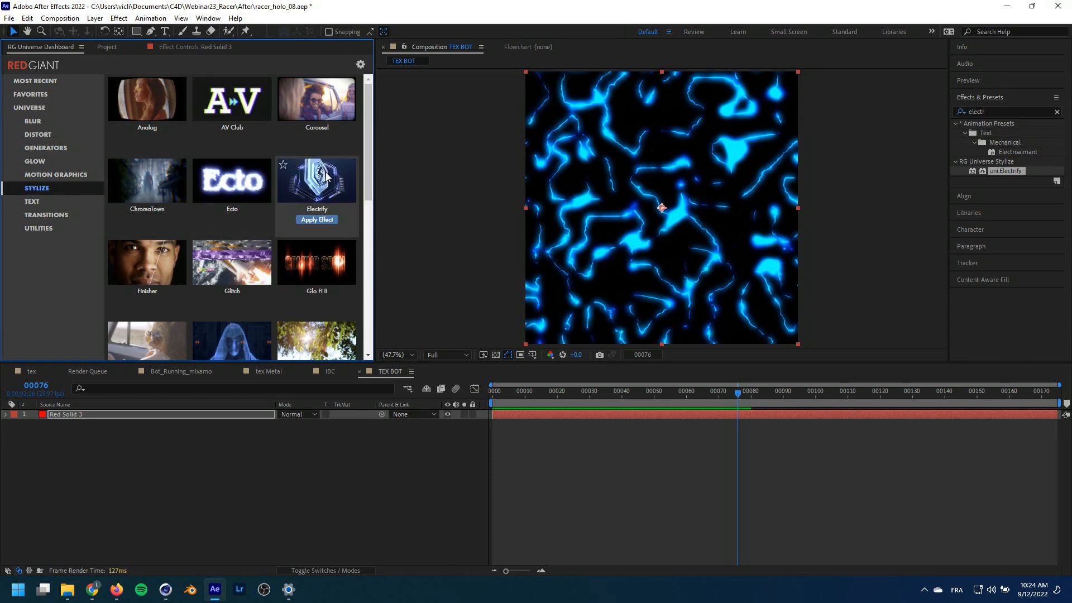
click(313, 201)
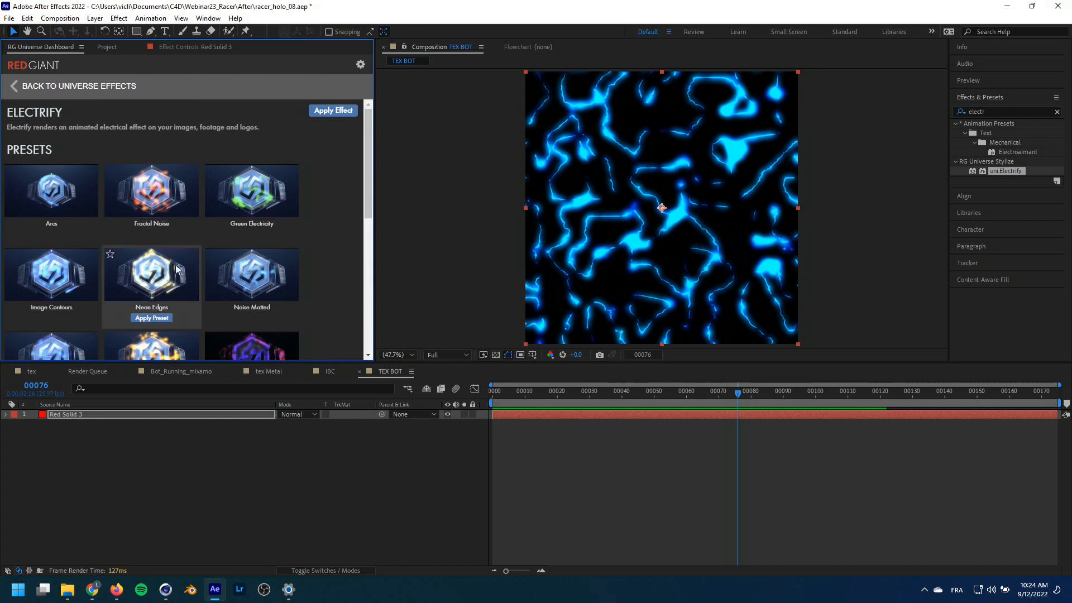
mouse_move(226, 286)
scroll(224, 283, down, 5)
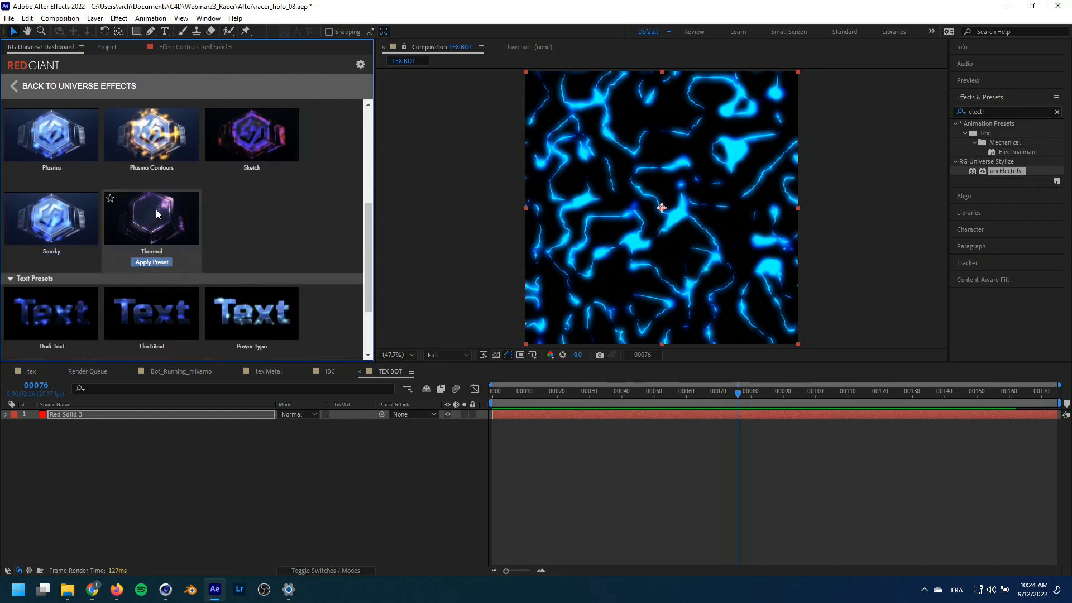
mouse_move(135, 146)
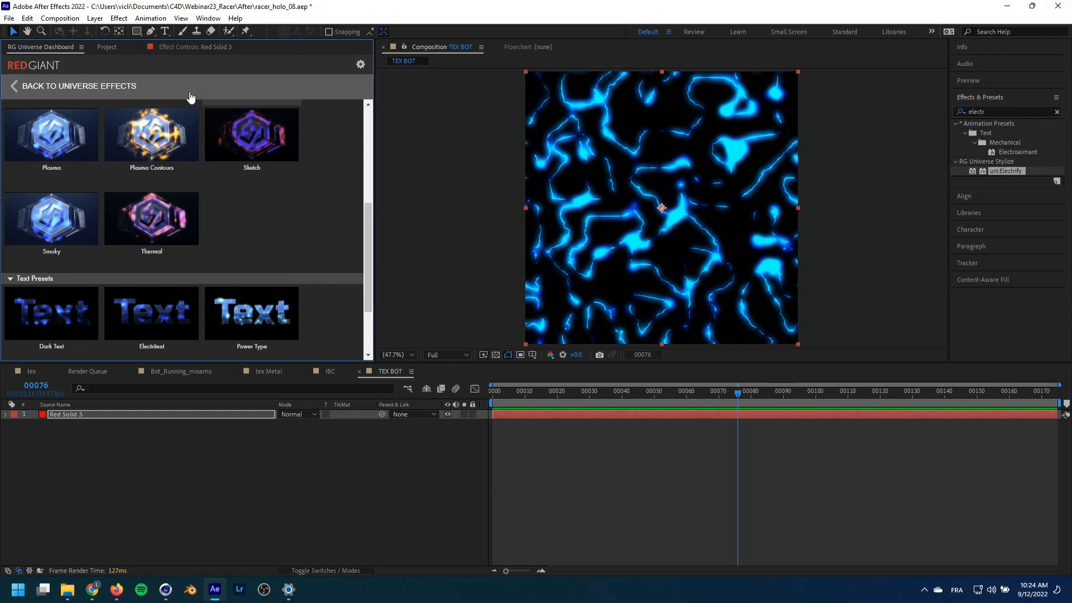
click(107, 47)
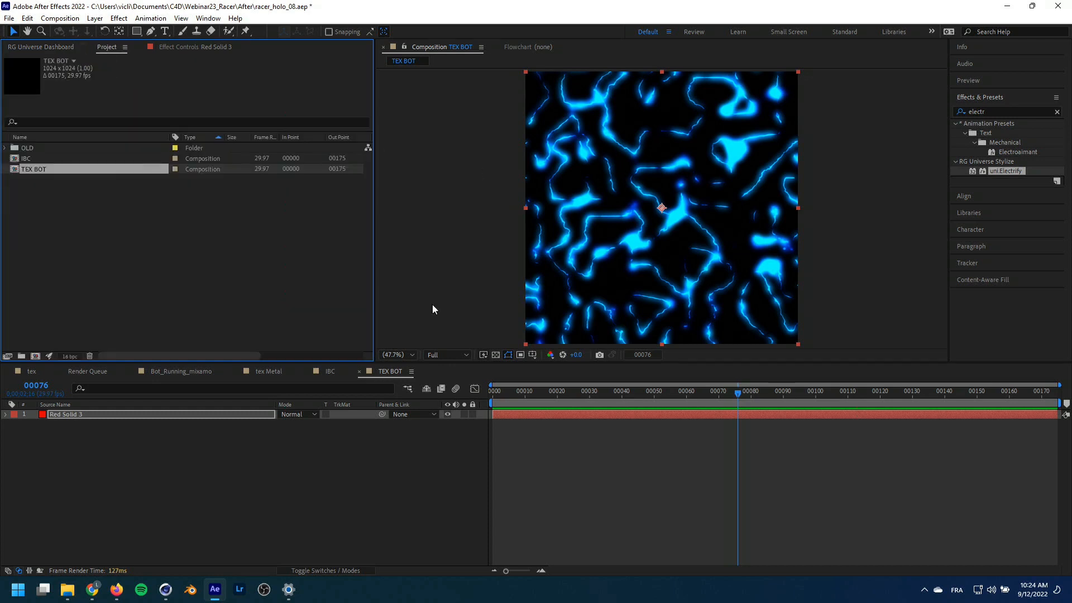
drag(535, 393, 586, 392)
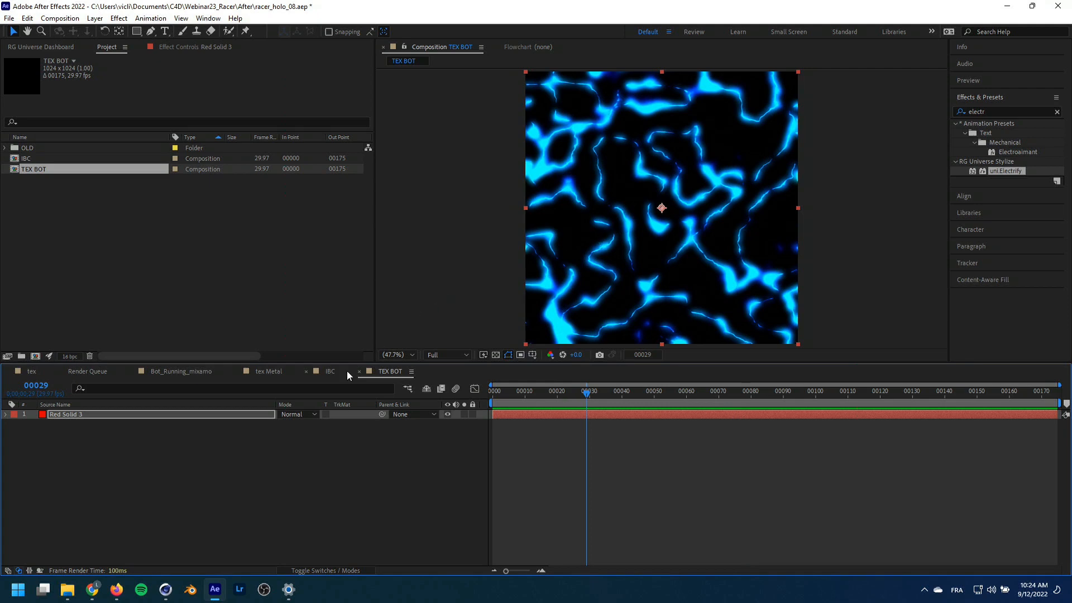
Place the TEX BOT composition beneath the MIR_BOT layer in the IBC composition and turn off its solo state
click(329, 372)
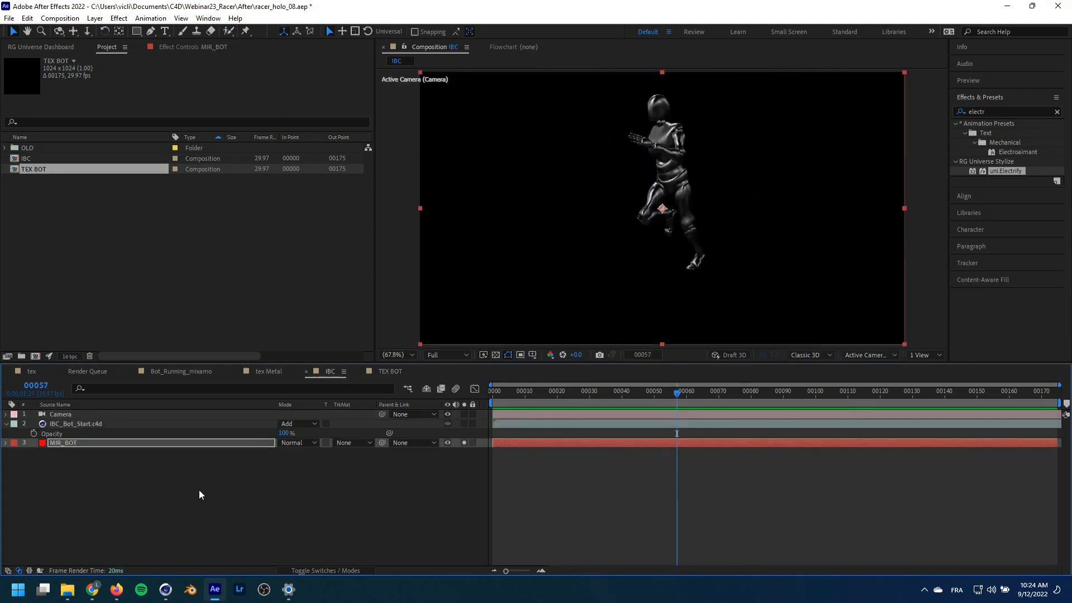
click(171, 497)
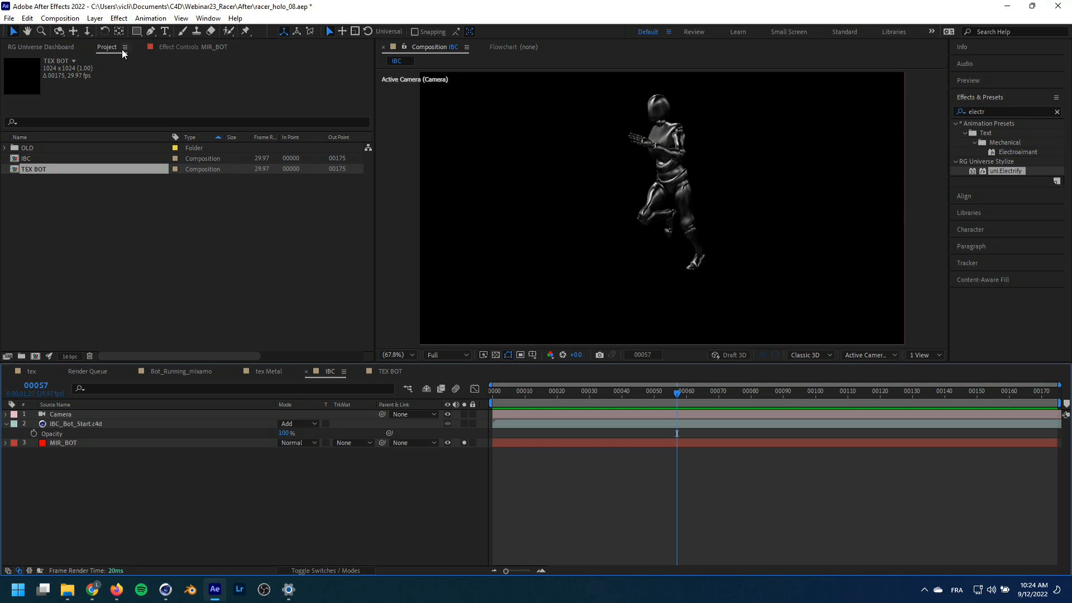
drag(39, 163, 120, 474)
click(463, 442)
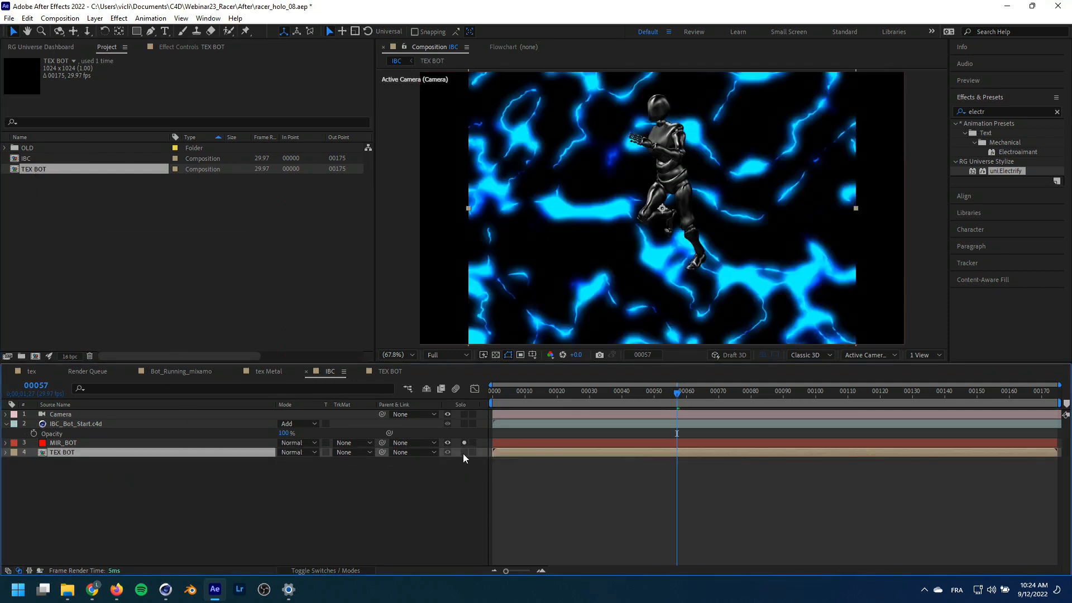
Set the Texture Layer of MIR_BOT's Mir effect to TEX BOT and scrub the timeline to check the bot
click(52, 444)
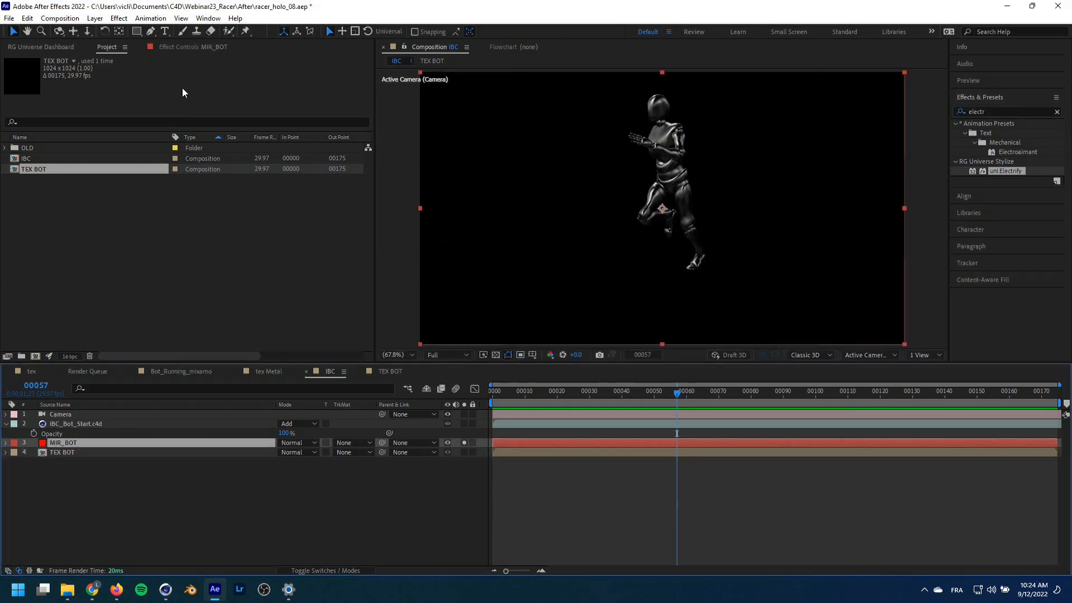
click(172, 47)
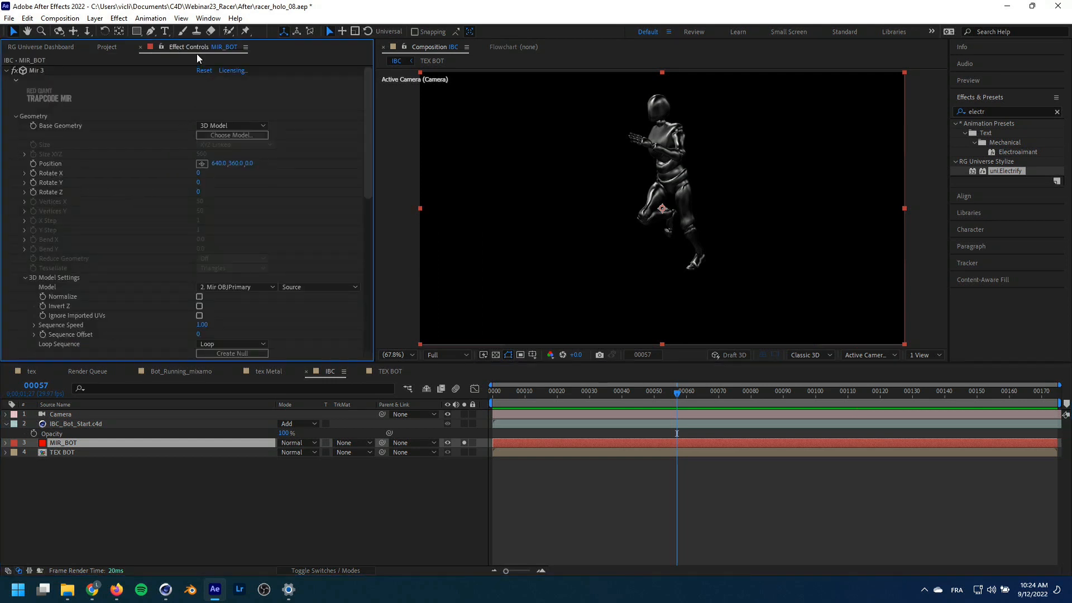
drag(368, 154, 368, 345)
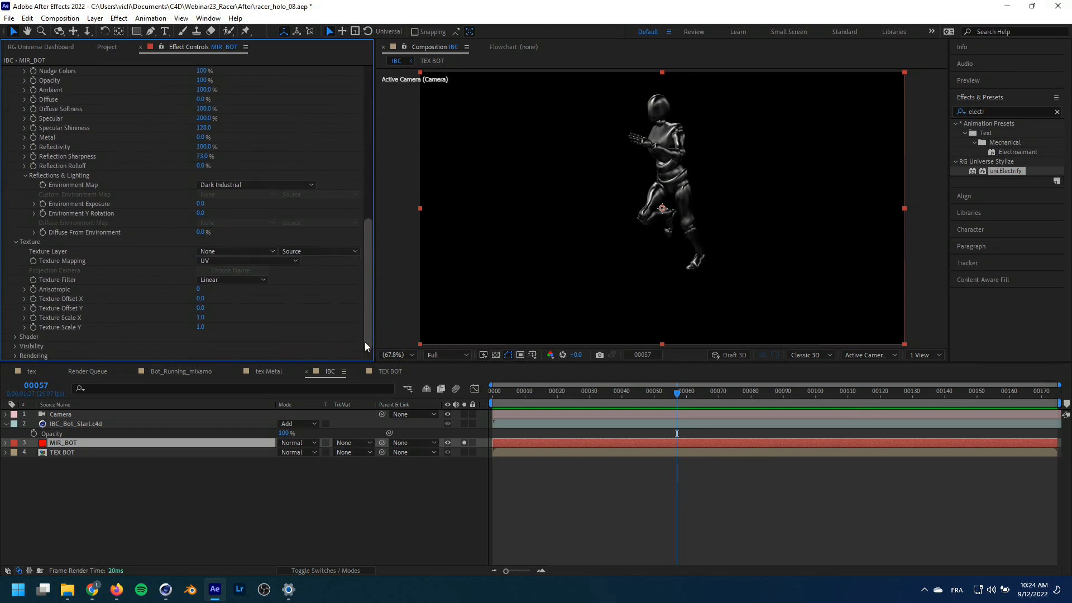
click(236, 251)
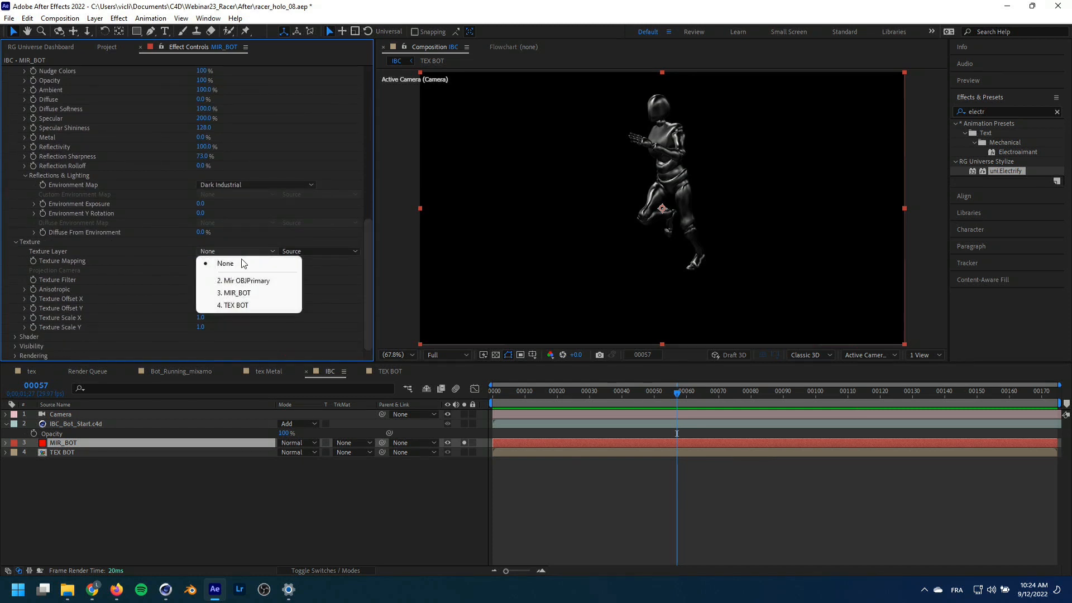
click(242, 306)
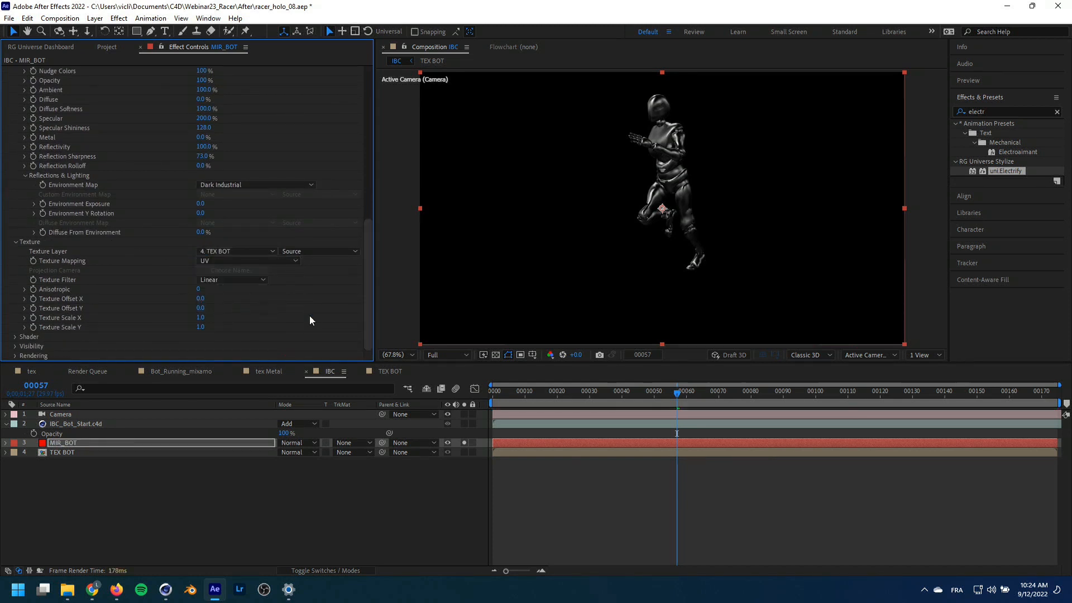
mouse_move(611, 393)
mouse_down()
mouse_move(564, 395)
mouse_move(612, 393)
mouse_up()
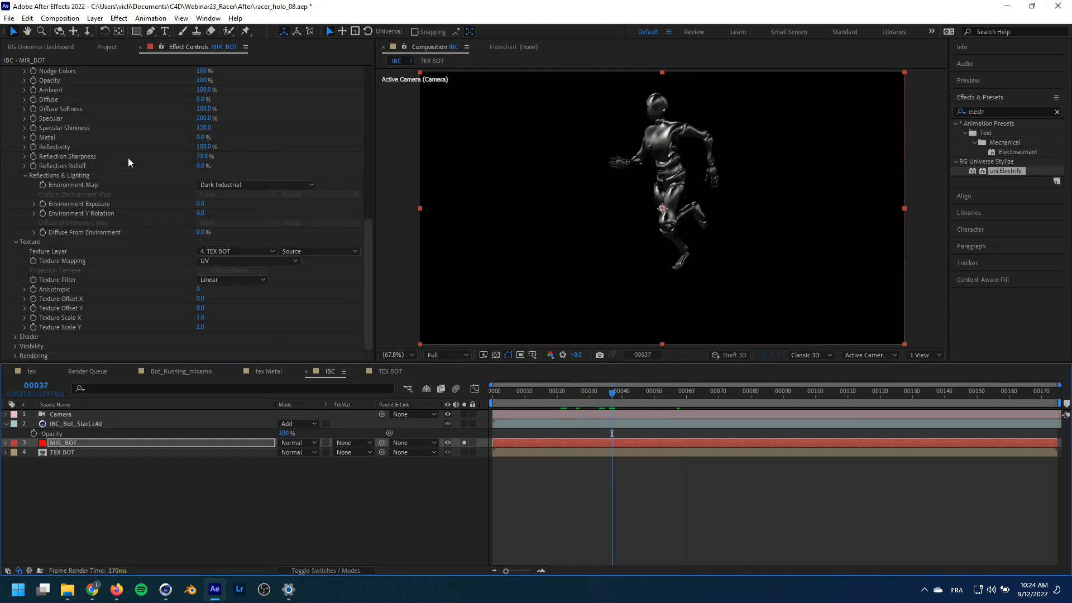
Set the Mir material's Reflectivity to 0% and play back the electric texture on the running bot
click(211, 147)
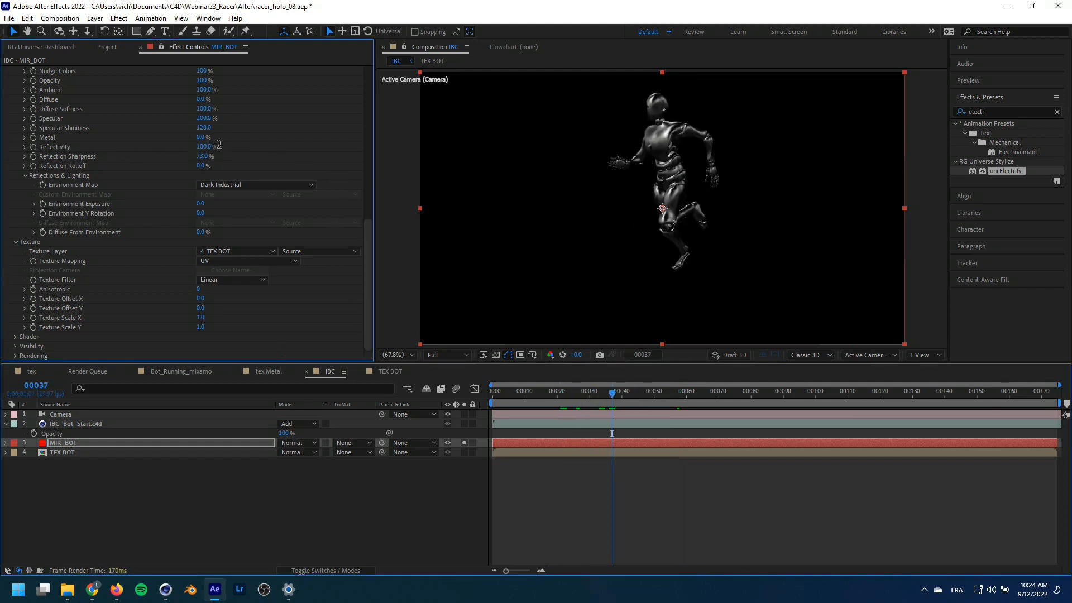
text(0)
key(Return)
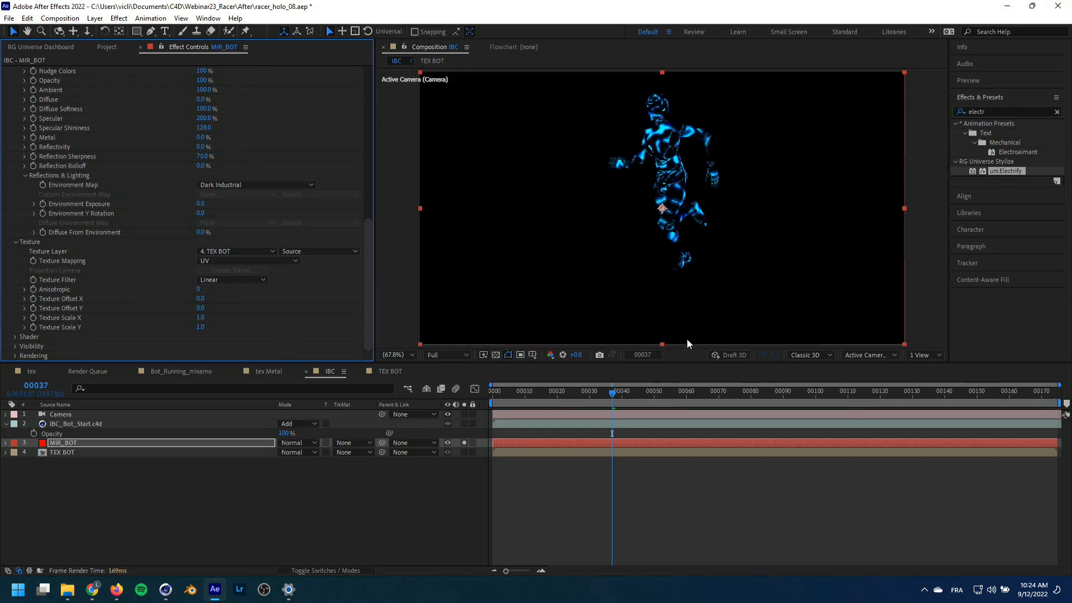
click(583, 393)
mouse_move(571, 397)
mouse_down()
mouse_move(532, 393)
mouse_move(574, 387)
mouse_up()
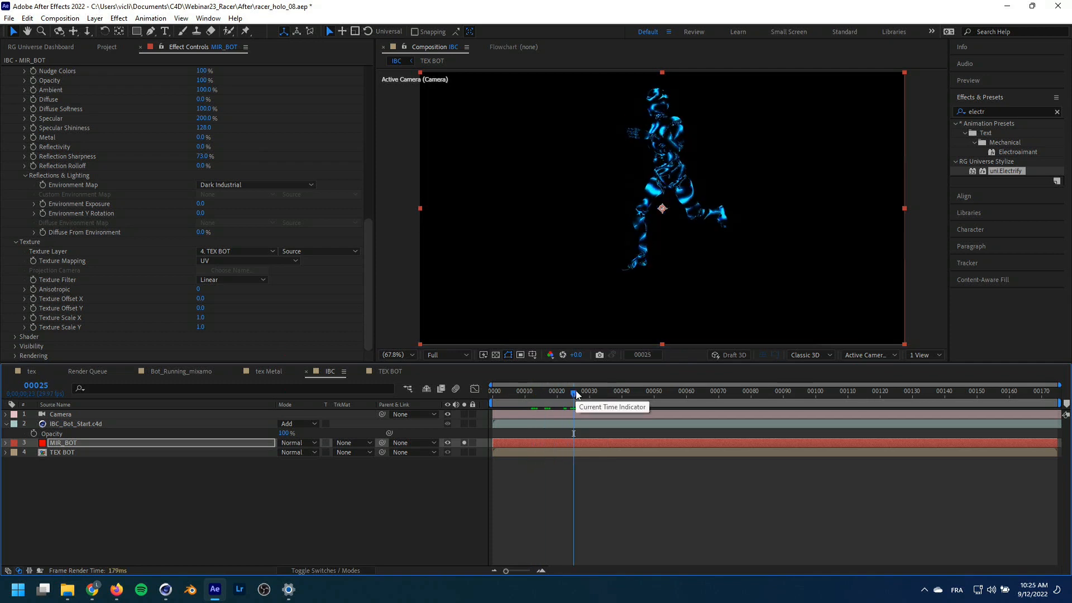
key(space)
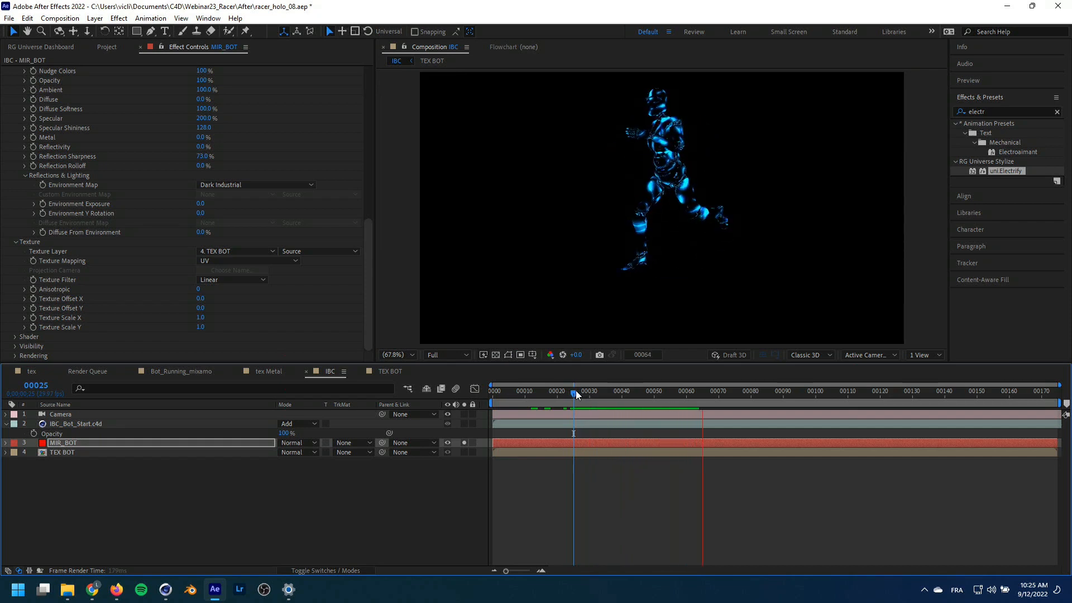
key(space)
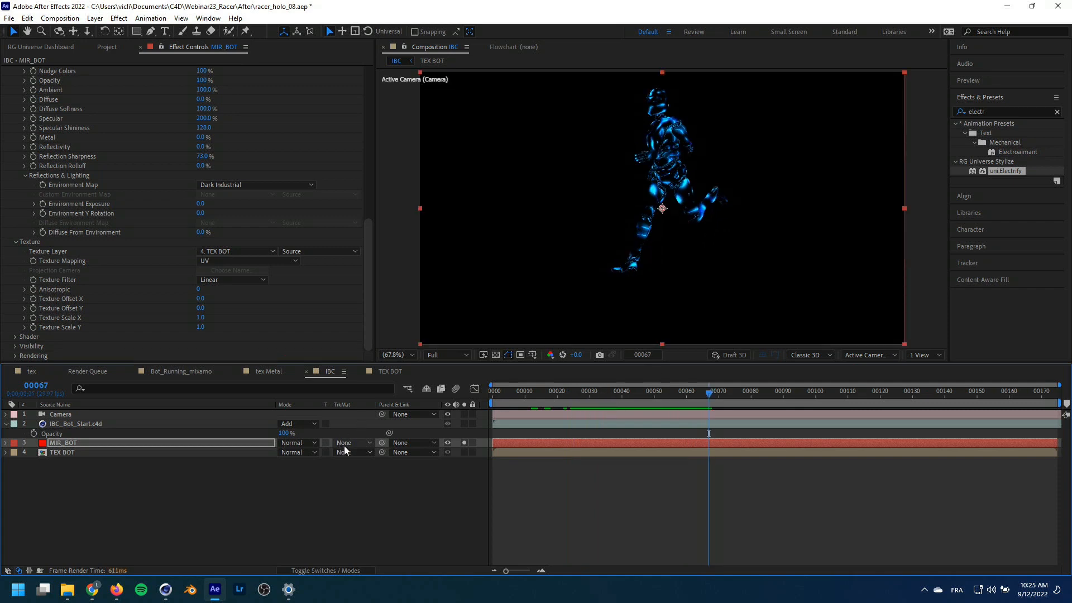
Set the Electrify effect's FN Scale to 2.2 in the TEX BOT composition and check the texture on the bot in IBC
click(387, 372)
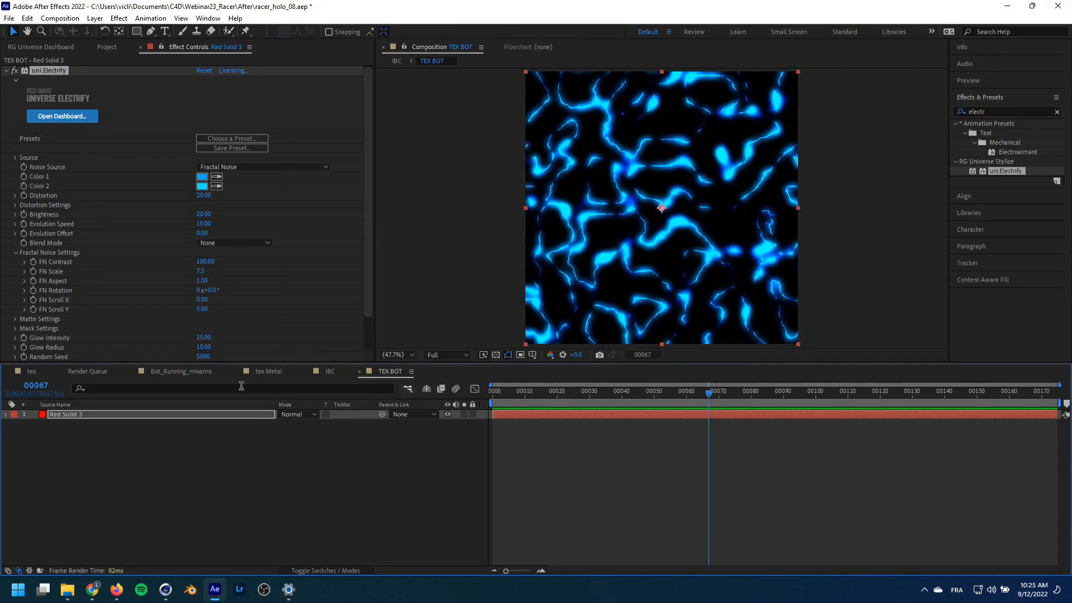
click(77, 414)
scroll(200, 239, down, 2)
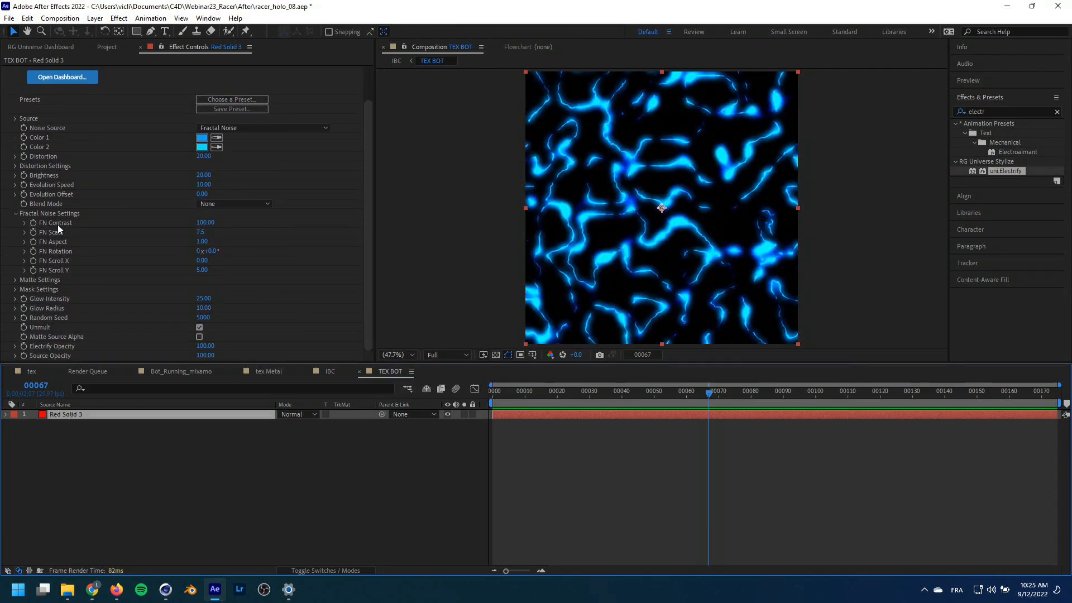
mouse_move(208, 232)
mouse_down()
mouse_move(198, 235)
mouse_move(208, 234)
mouse_up()
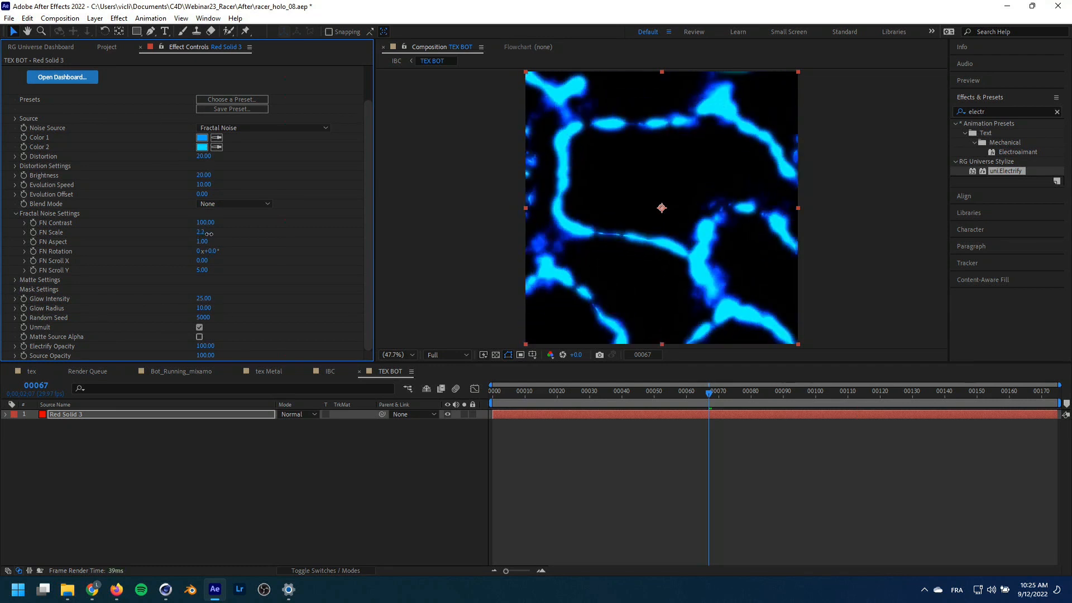
drag(547, 394, 731, 394)
click(331, 371)
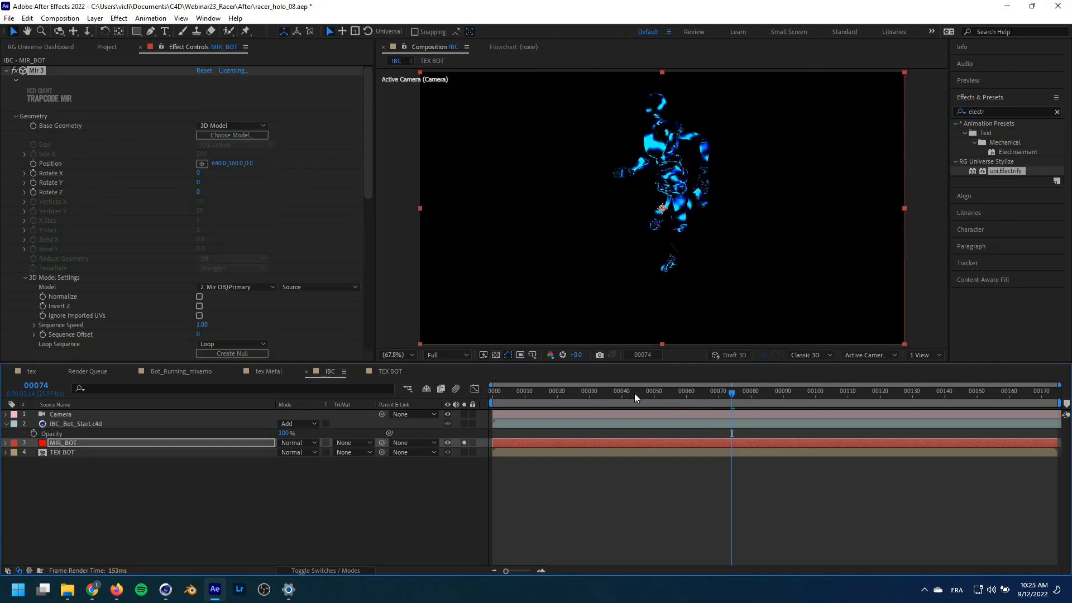
drag(546, 394, 647, 393)
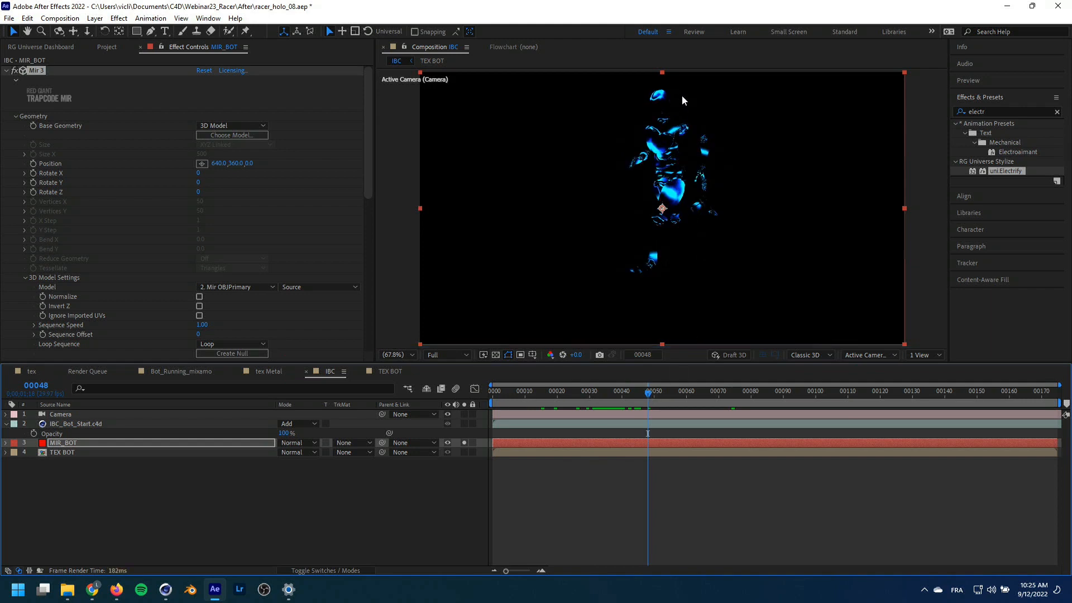
Set the Mir effect's Texture Mapping to Front on MIR_BOT and scrub the timeline to check the projection
scroll(231, 316, down, 10)
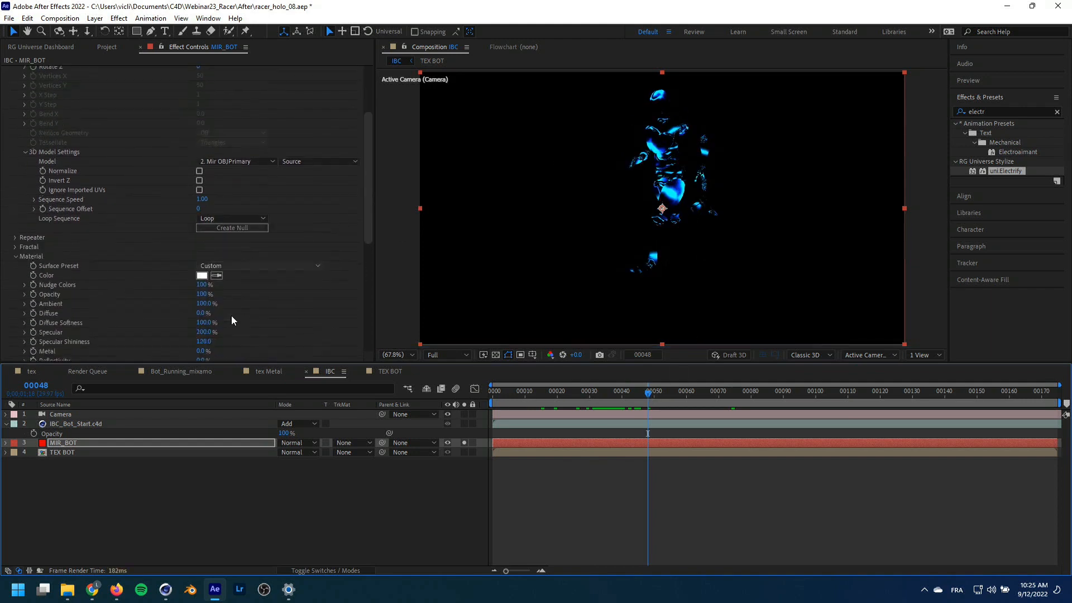
click(229, 261)
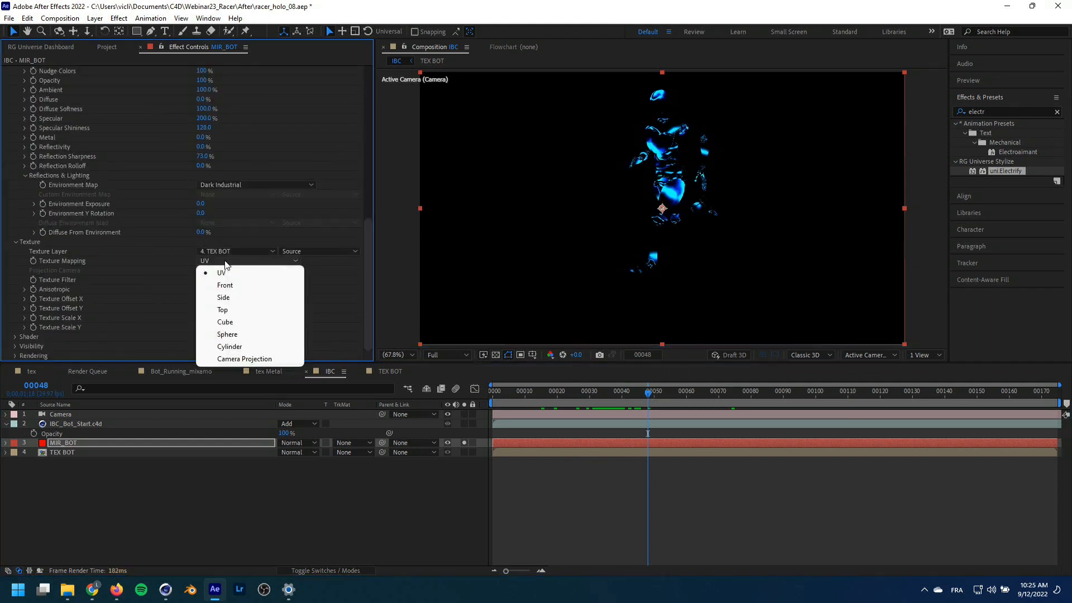
click(233, 286)
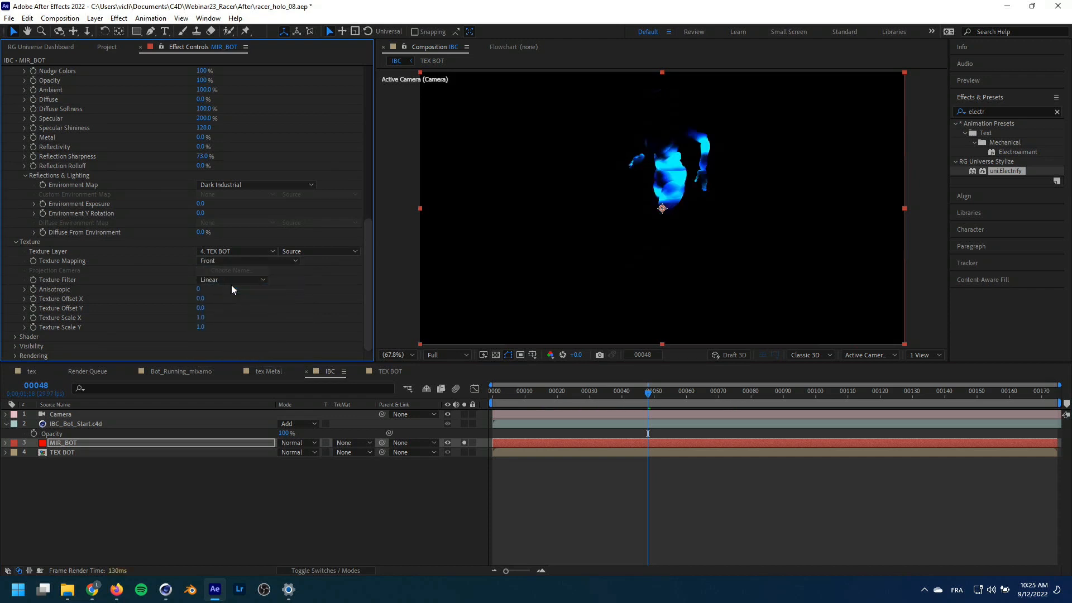
drag(559, 391, 763, 393)
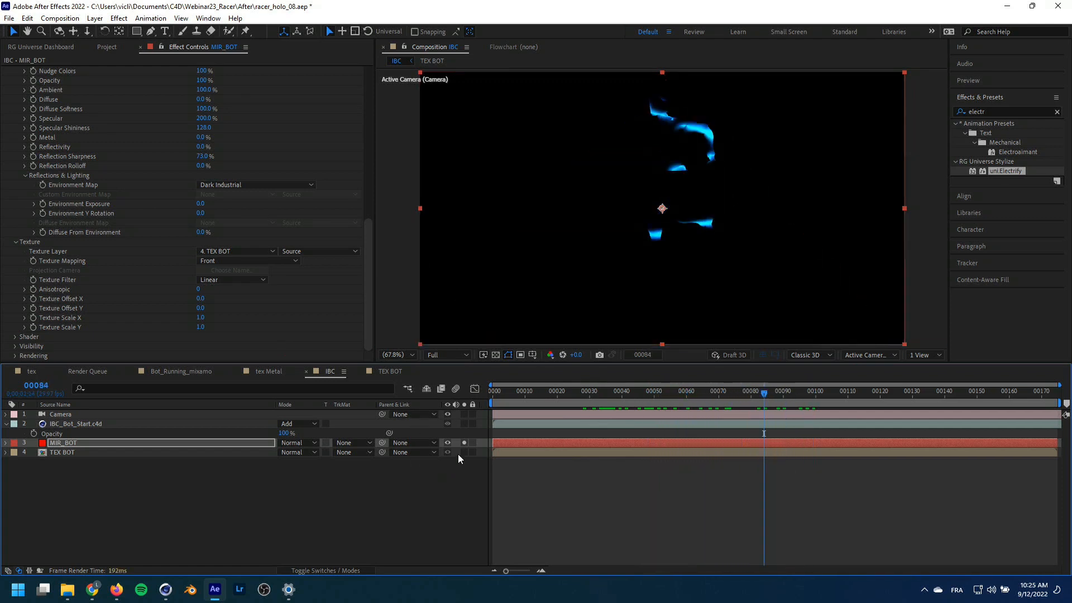
Turn off solo on MIR_BOT and hide the TEX BOT layer, scrubbing the timeline to check the combined layers
click(465, 442)
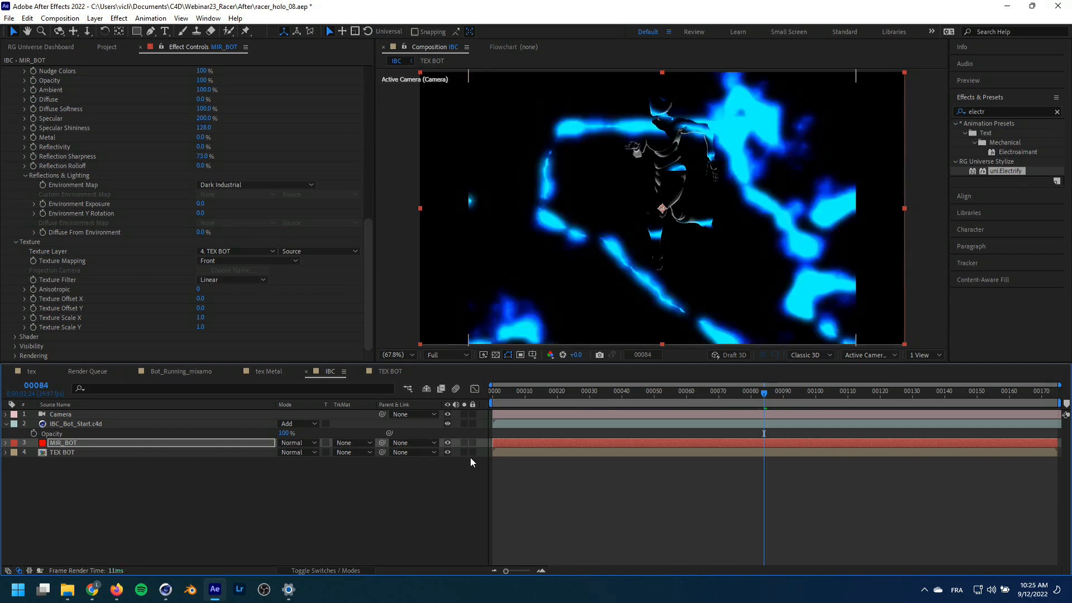
click(448, 452)
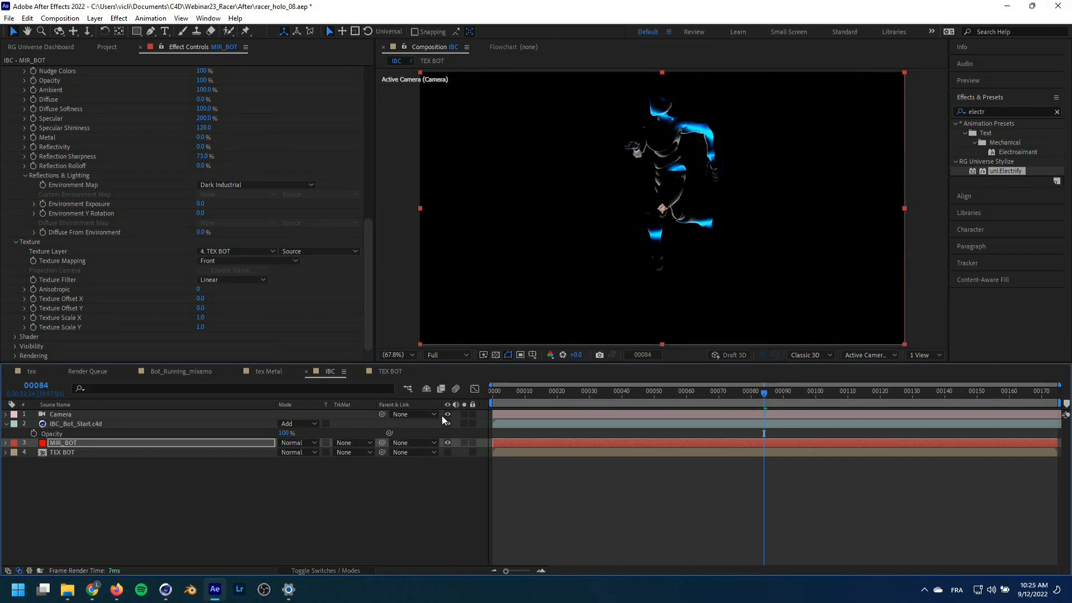
click(600, 423)
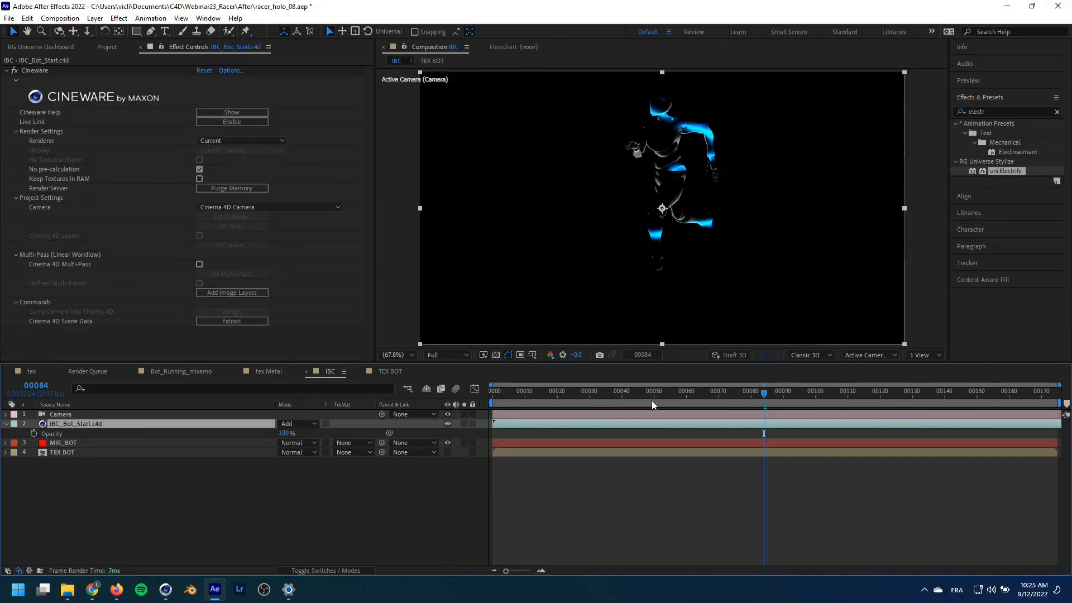
drag(618, 391, 641, 392)
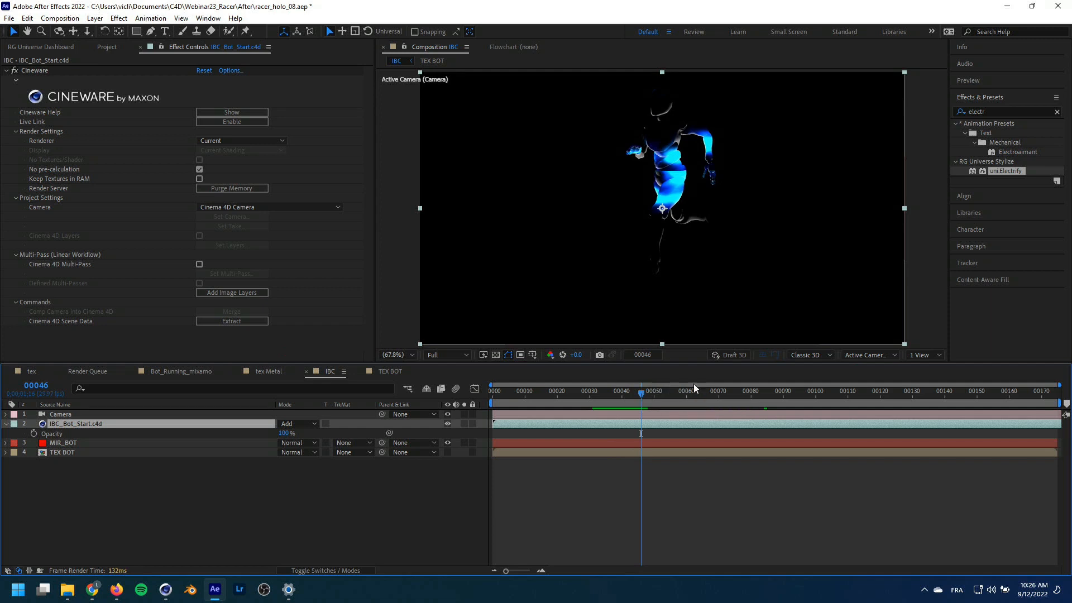
mouse_move(678, 389)
mouse_down()
mouse_move(664, 390)
mouse_move(689, 401)
mouse_up()
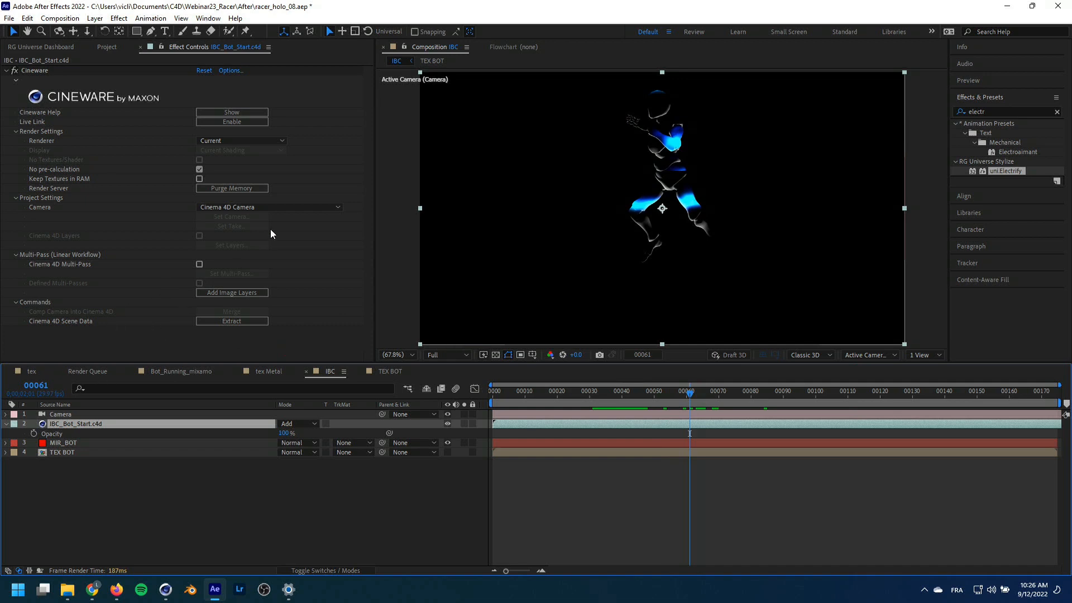
click(55, 443)
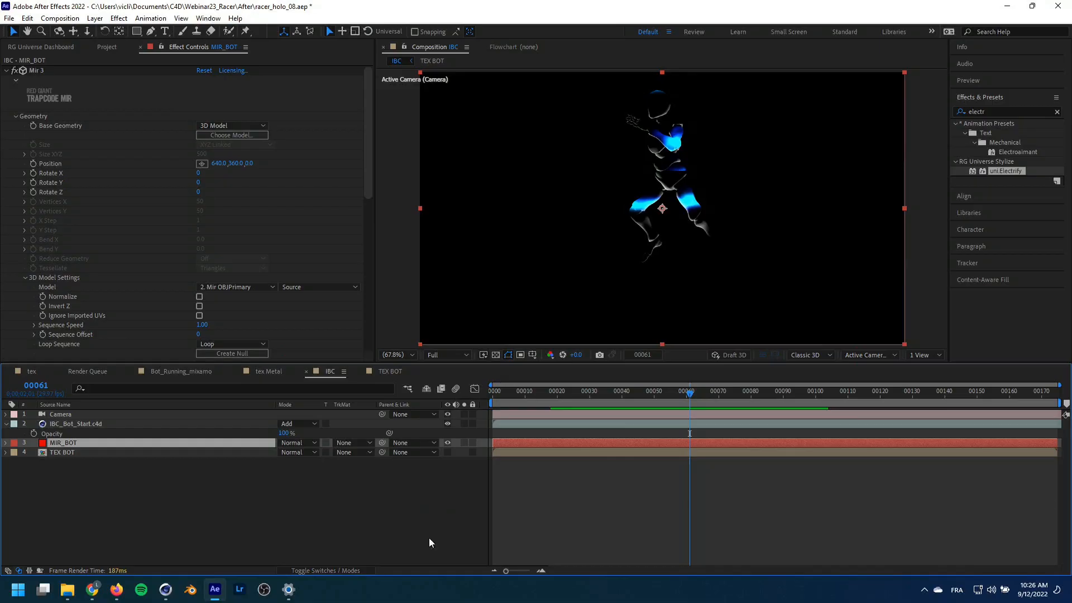
drag(611, 391, 683, 386)
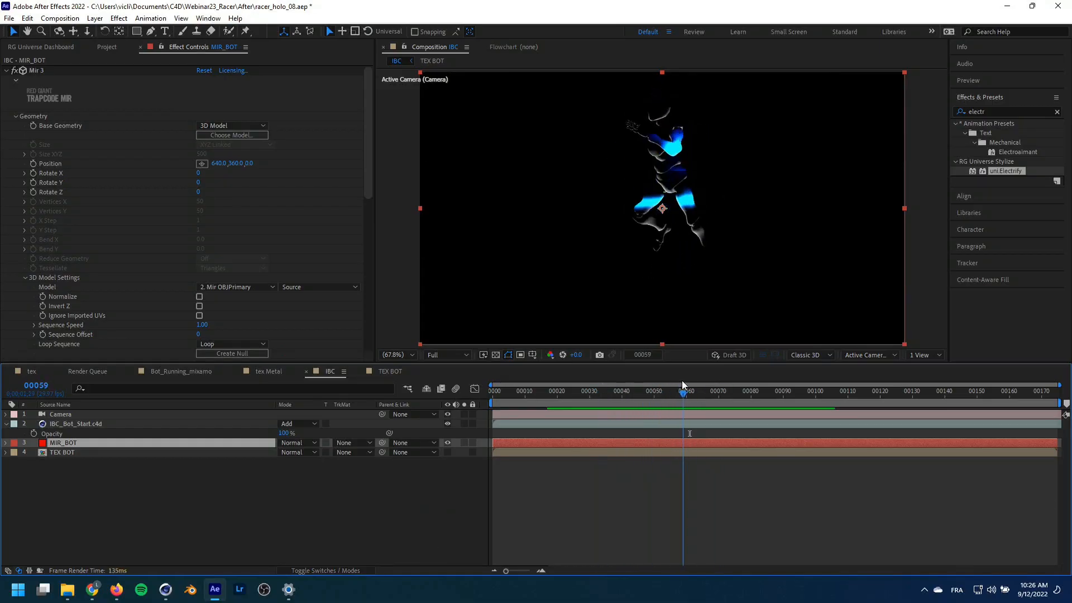
scroll(126, 308, down, 15)
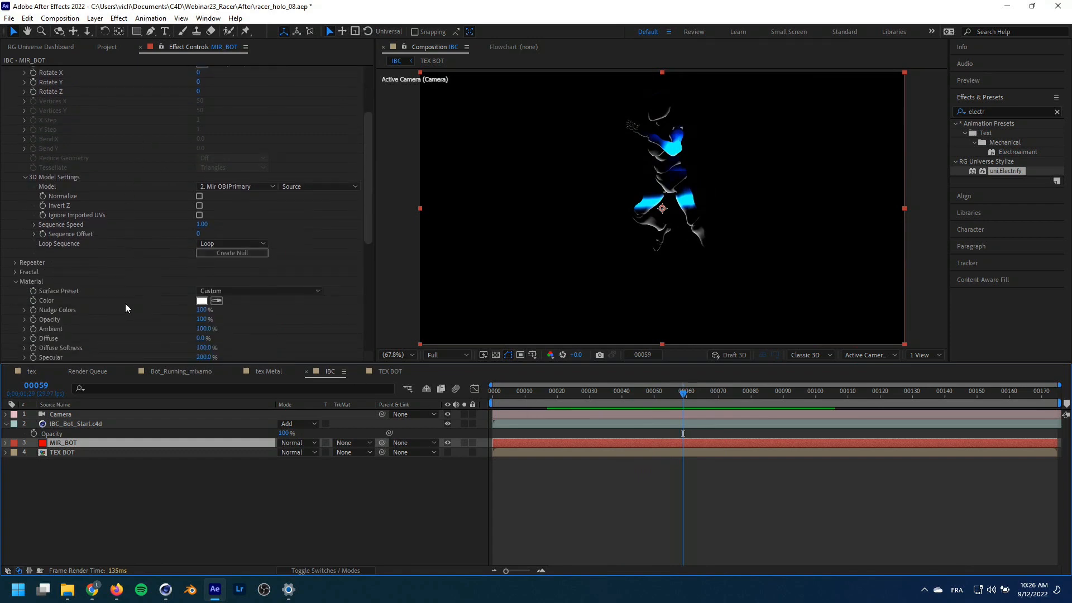
Set the FN Scale to 9.4 and the Glow Intensity to 0 in the Electrify effect of the TEX BOT solid
click(381, 370)
click(55, 414)
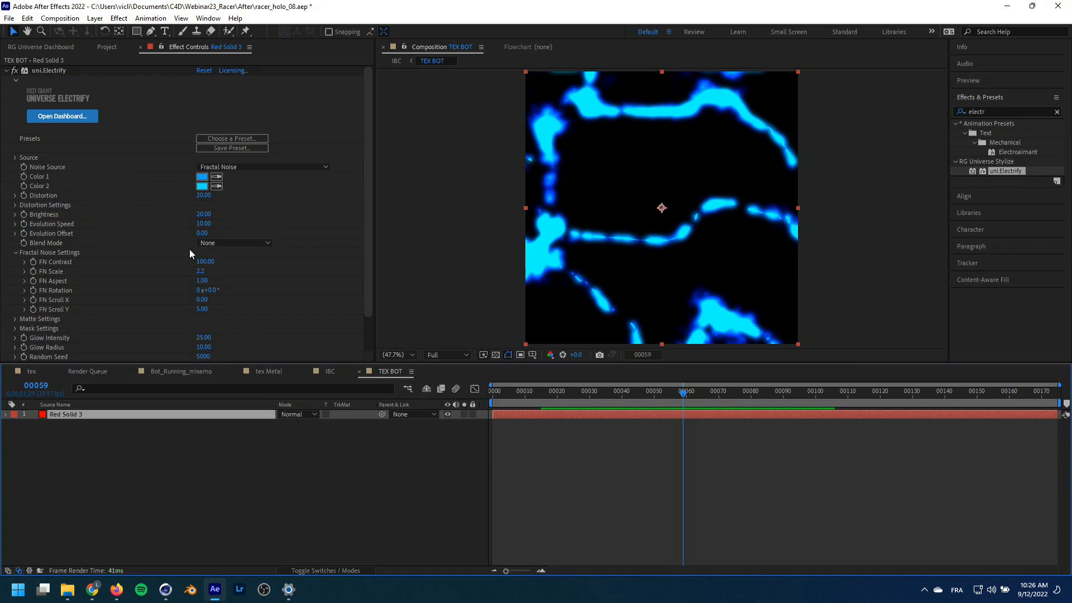
scroll(190, 249, down, 1)
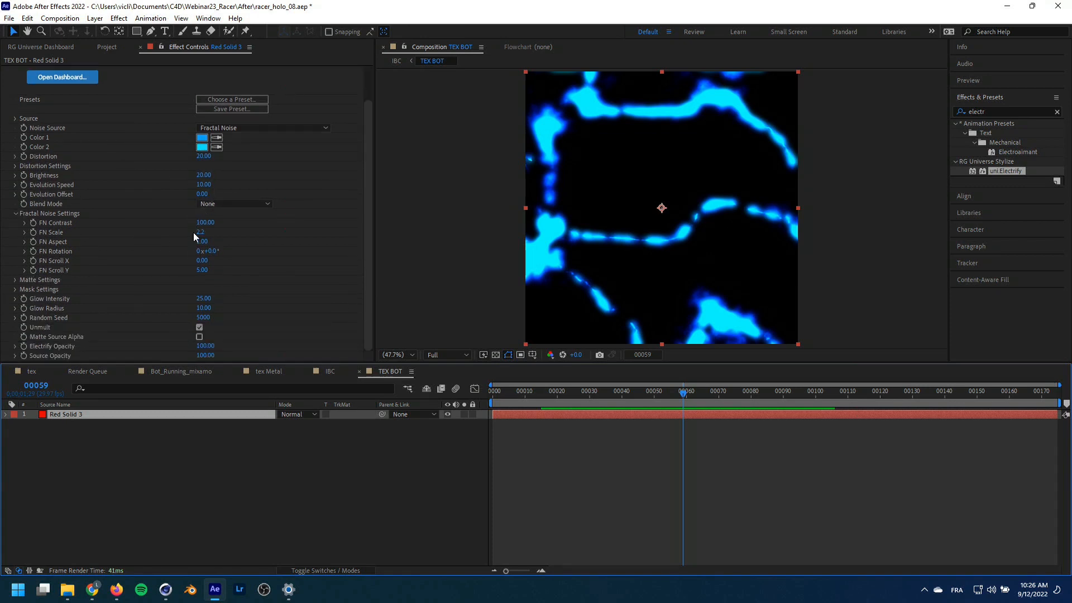
drag(199, 235, 235, 228)
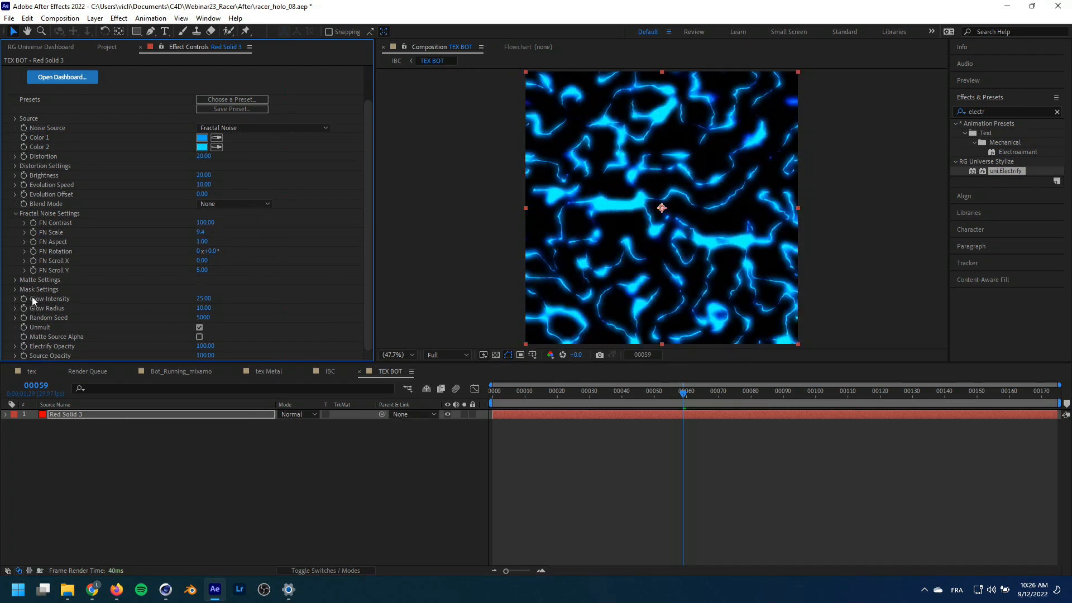
click(203, 298)
text(0)
key(Return)
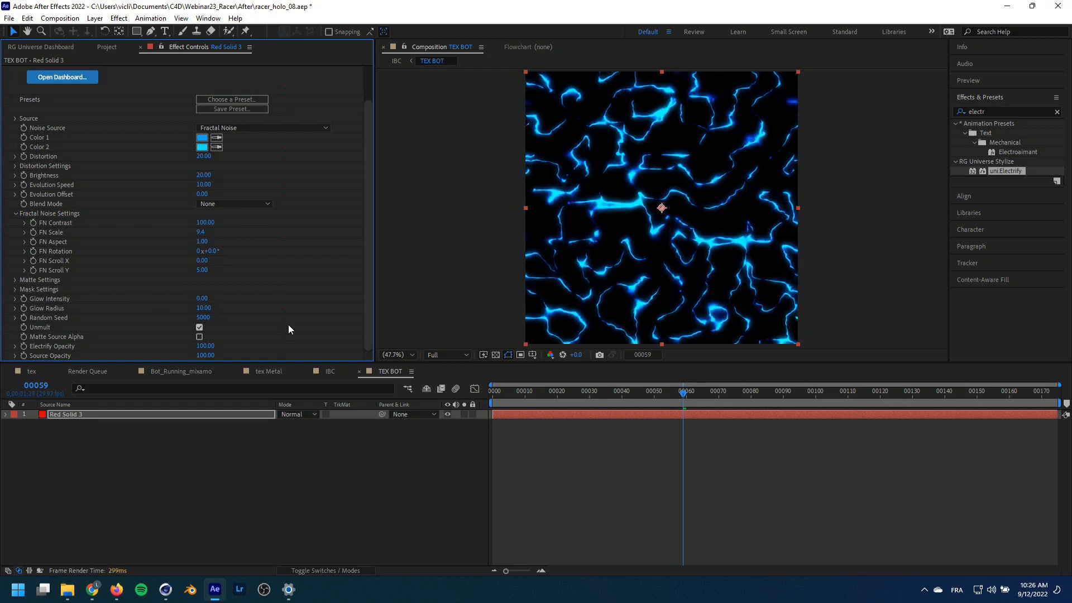
Apply the Optical Glow effect to the MIR_BOT layer in the IBC composition and preview the glowing runner
click(328, 371)
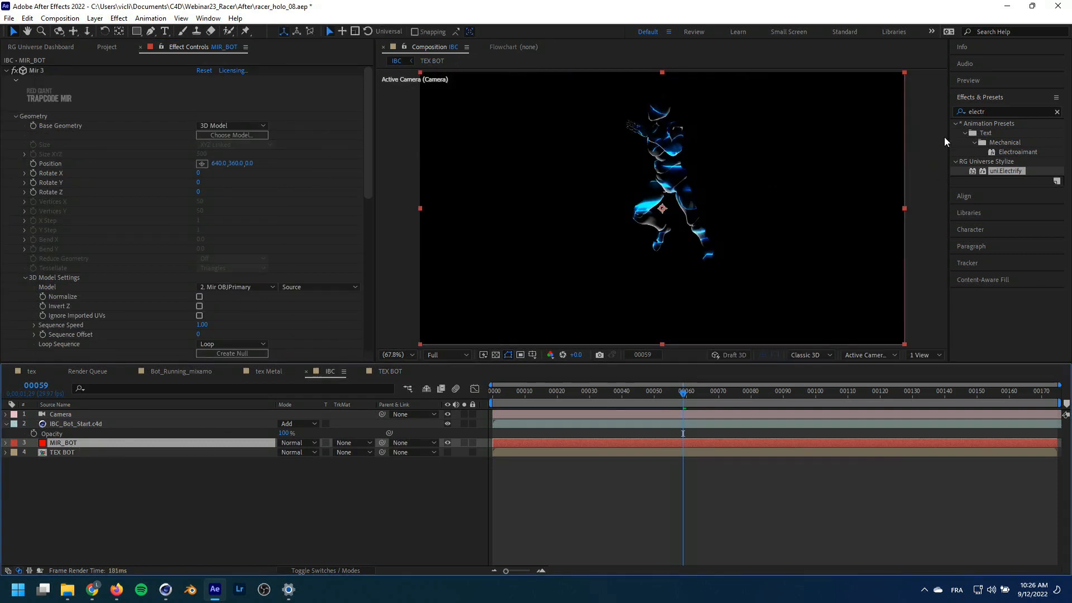
click(987, 111)
text(op)
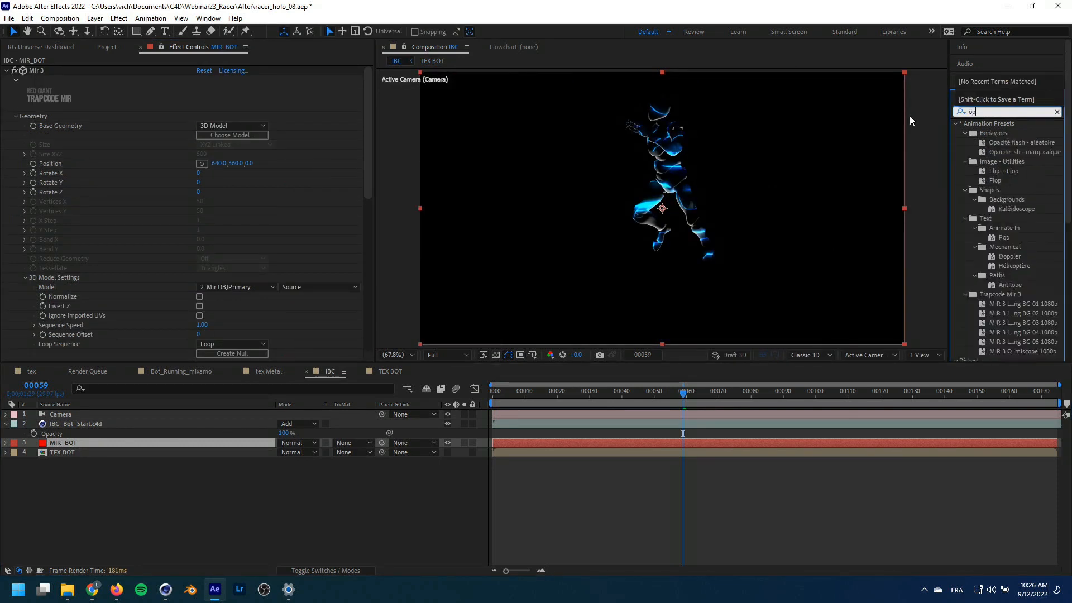
text(ti)
double_click(1003, 171)
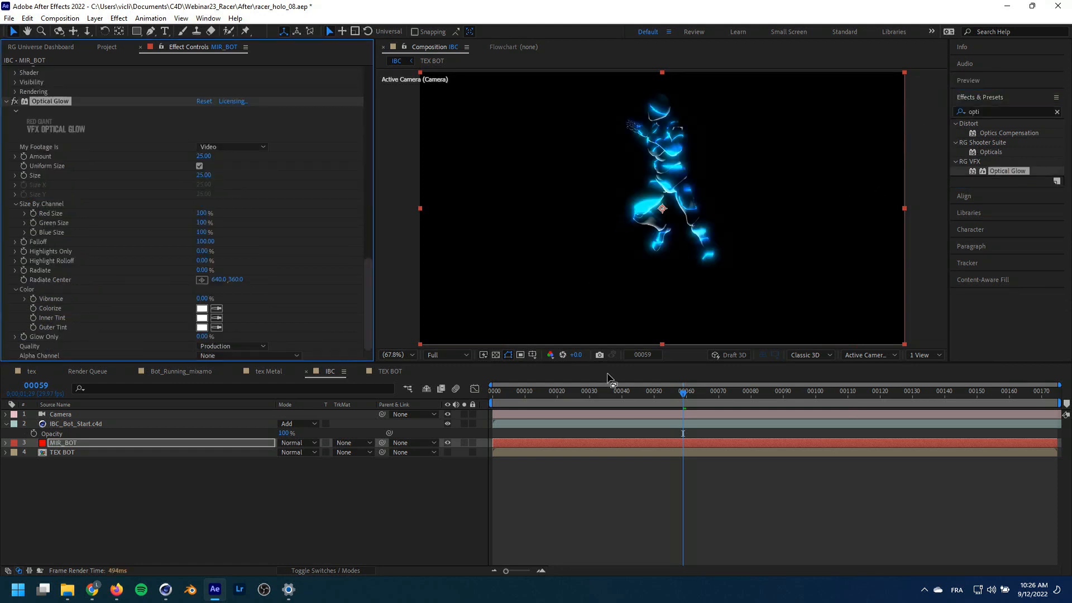
drag(557, 390, 685, 389)
key(space)
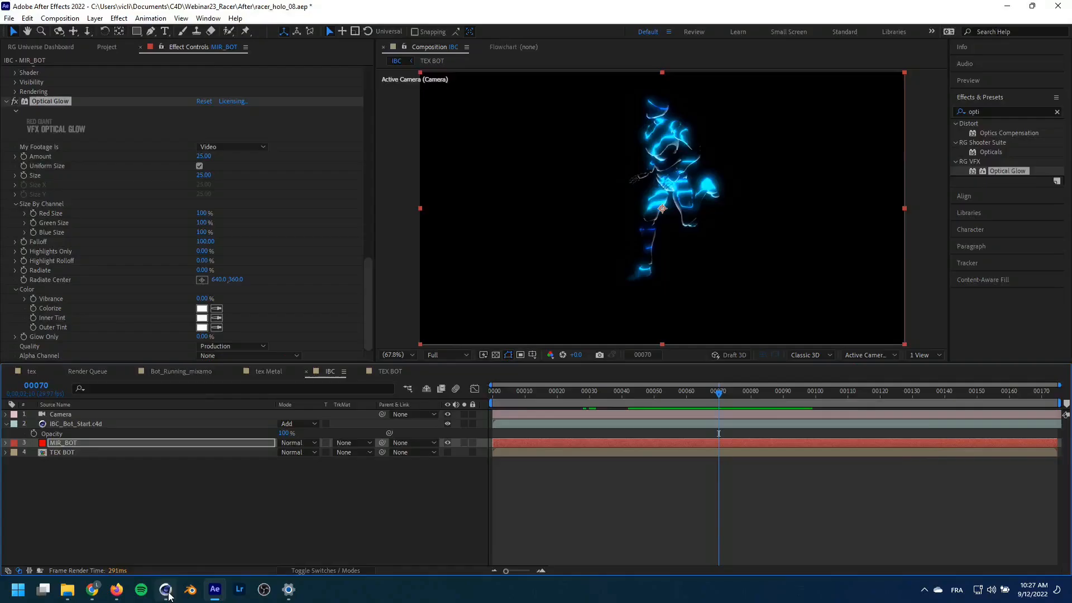
Switch to Cinema 4D, turn off the interactive render region, and select the Mailleur de volume object in Pedestal.c4d
key(alt+Tab)
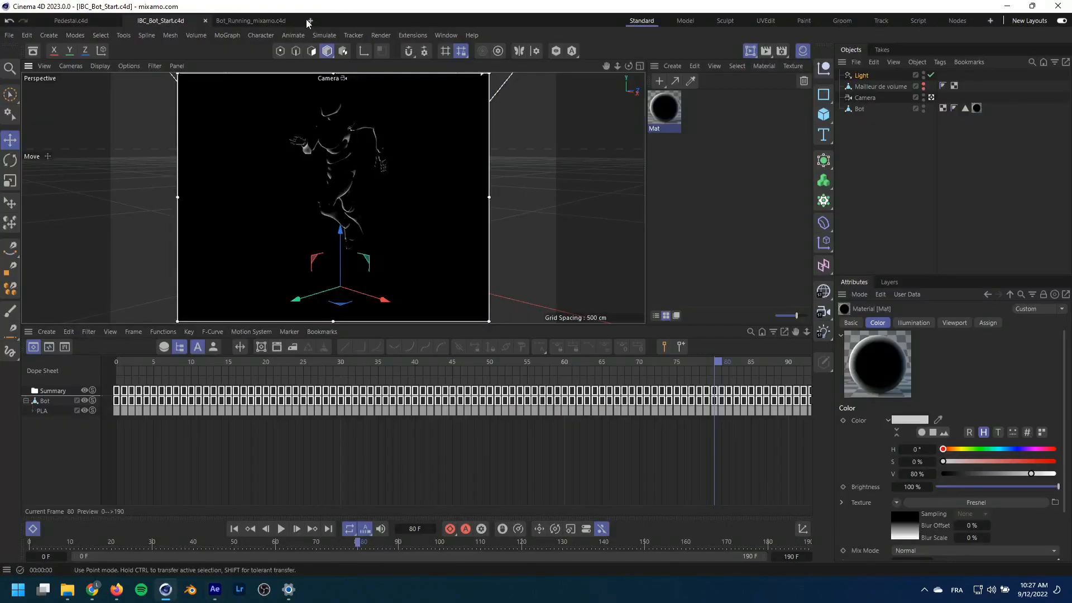
key(alt+r)
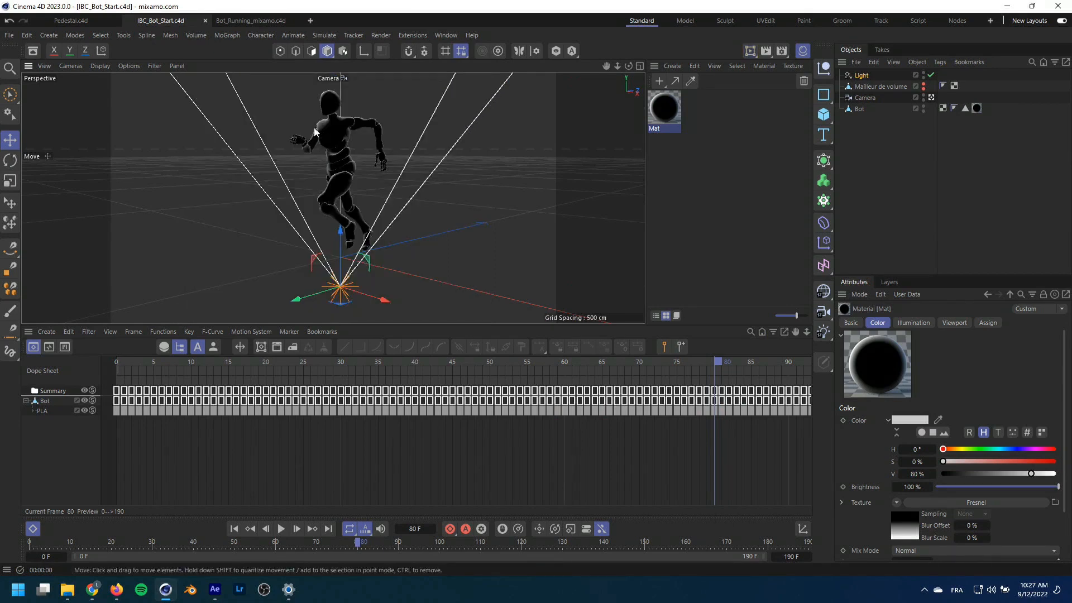
click(71, 20)
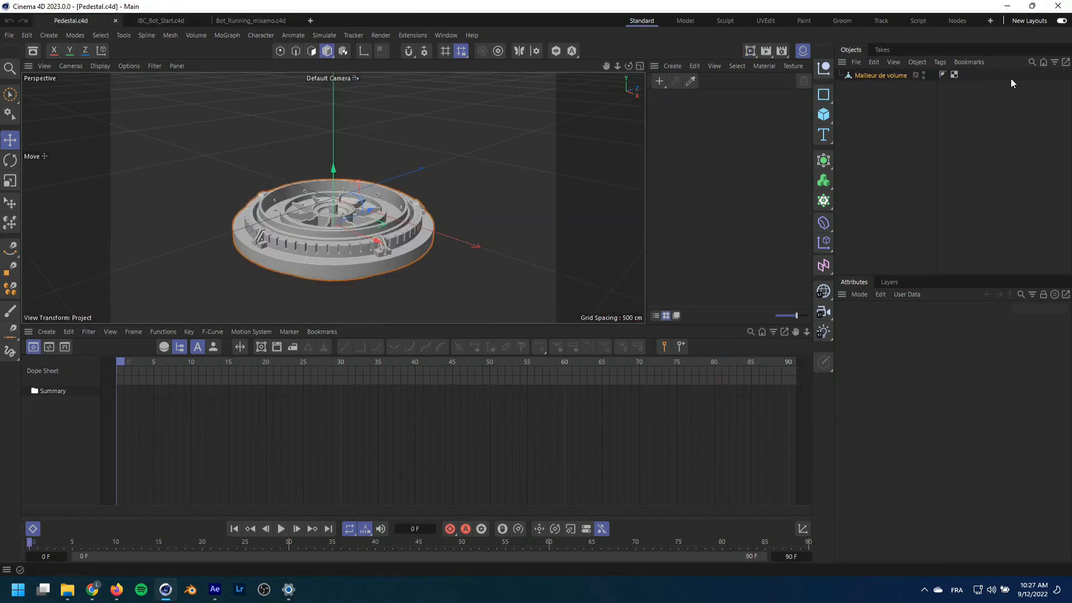
click(884, 77)
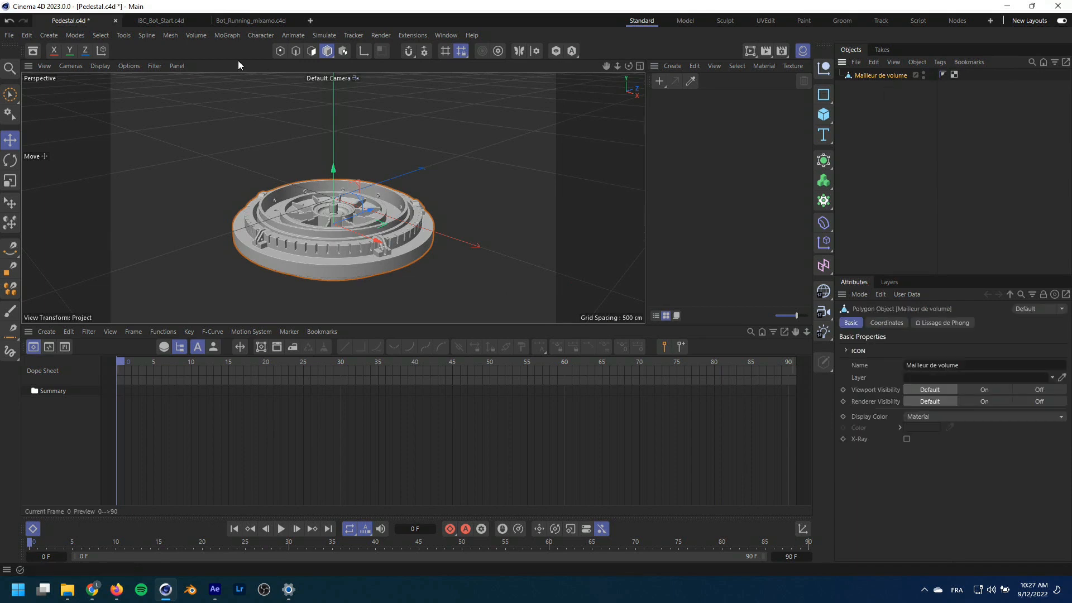
Switch to the IBC_Bot_Start.c4d scene and make the Mailleur de volume pedestal visible
click(151, 21)
click(907, 179)
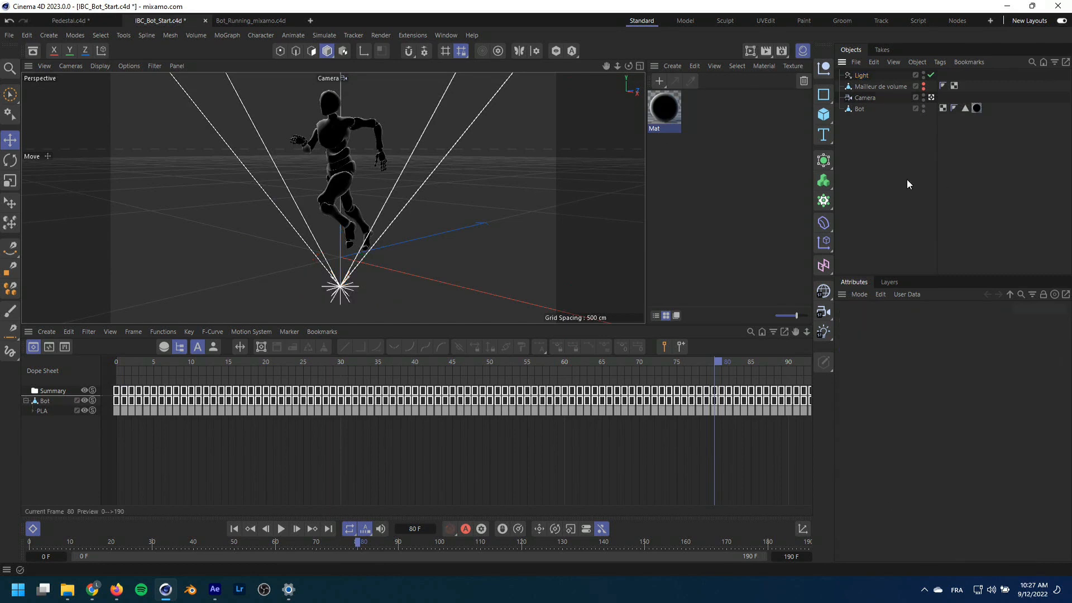
click(920, 88)
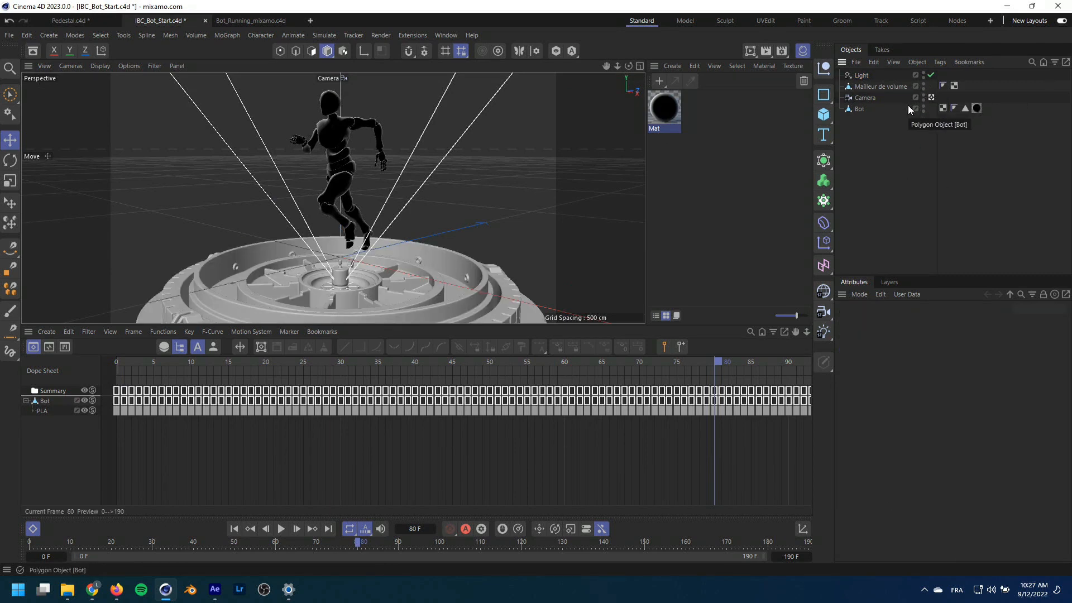
Raise the Light vertically so its origin sits just above the pedestal's central hub, below the running bot
click(861, 76)
mouse_move(347, 237)
mouse_down()
mouse_move(344, 210)
mouse_move(351, 231)
mouse_up()
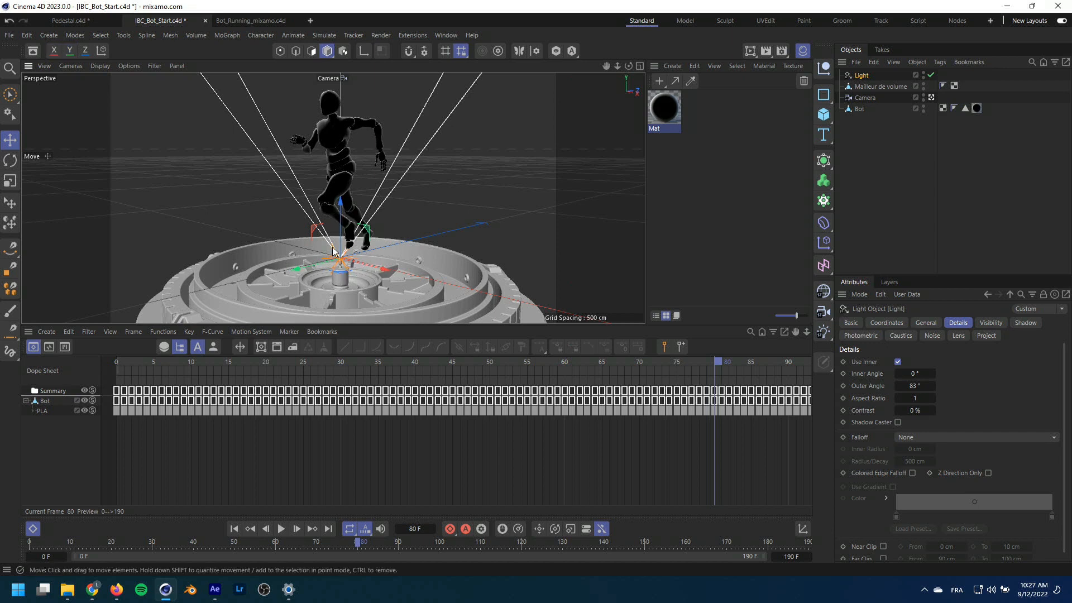
mouse_move(337, 247)
mouse_down()
mouse_move(337, 229)
mouse_move(337, 251)
mouse_up()
scroll(340, 250, up, 2)
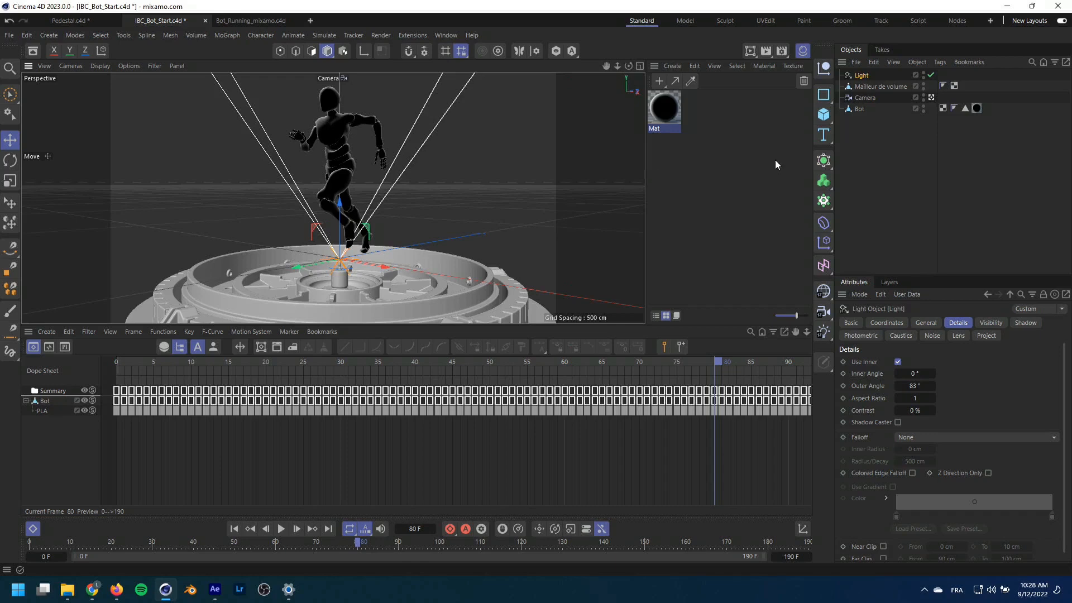
Hide the Mailleur de volume pedestal in both viewport and renderer, and switch back to the Pedestal.c4d scene
click(883, 86)
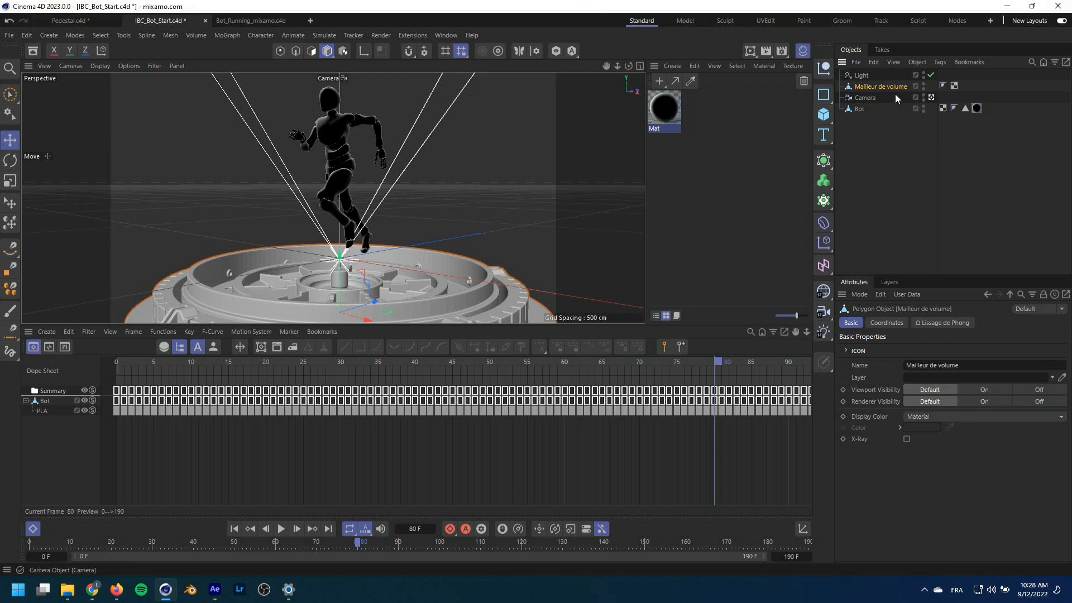
ctrl+click(924, 87)
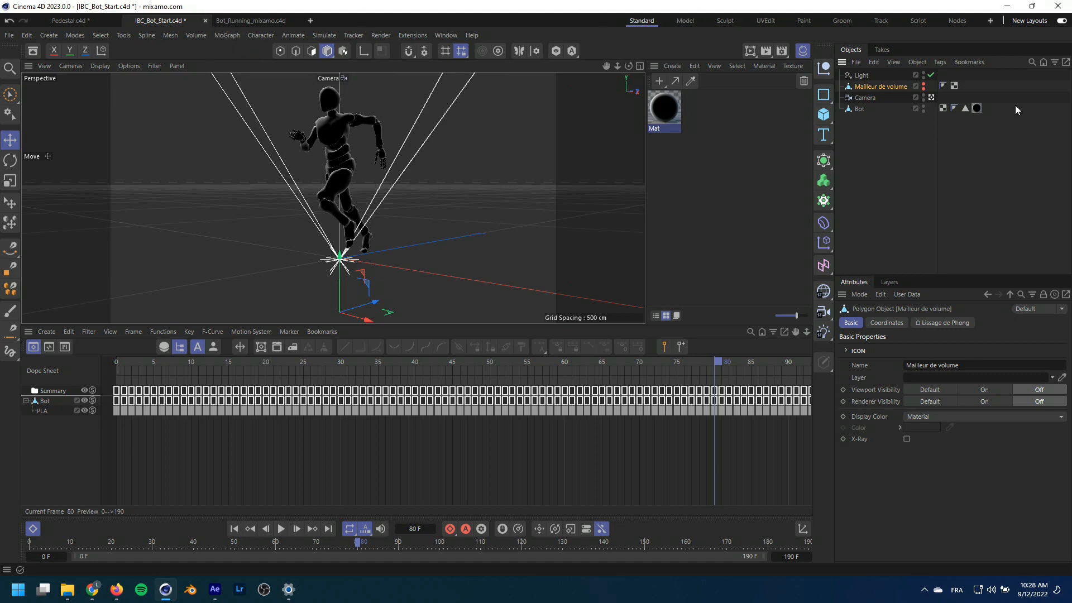
click(72, 21)
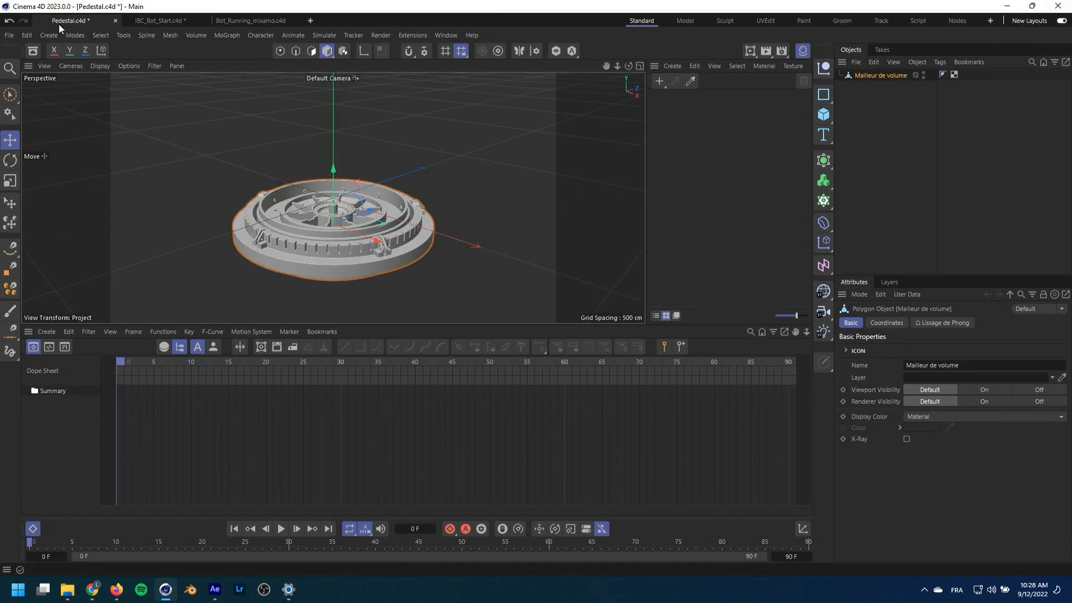
Switch to After Effects and create a solid named MIR_PEDESTAL in the IBC composition
click(215, 589)
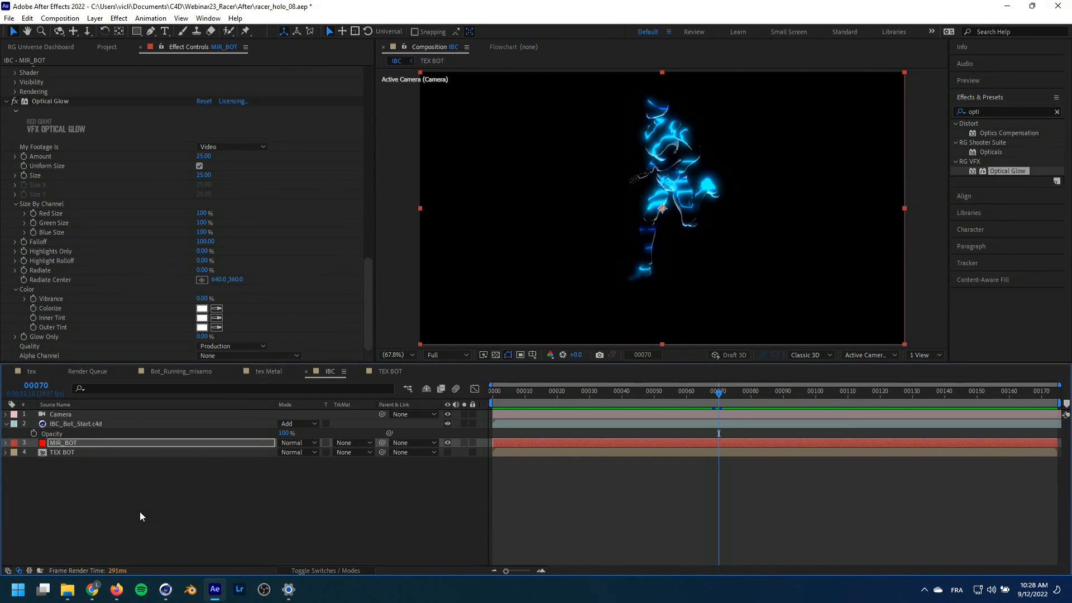
key(ctrl+shift+y)
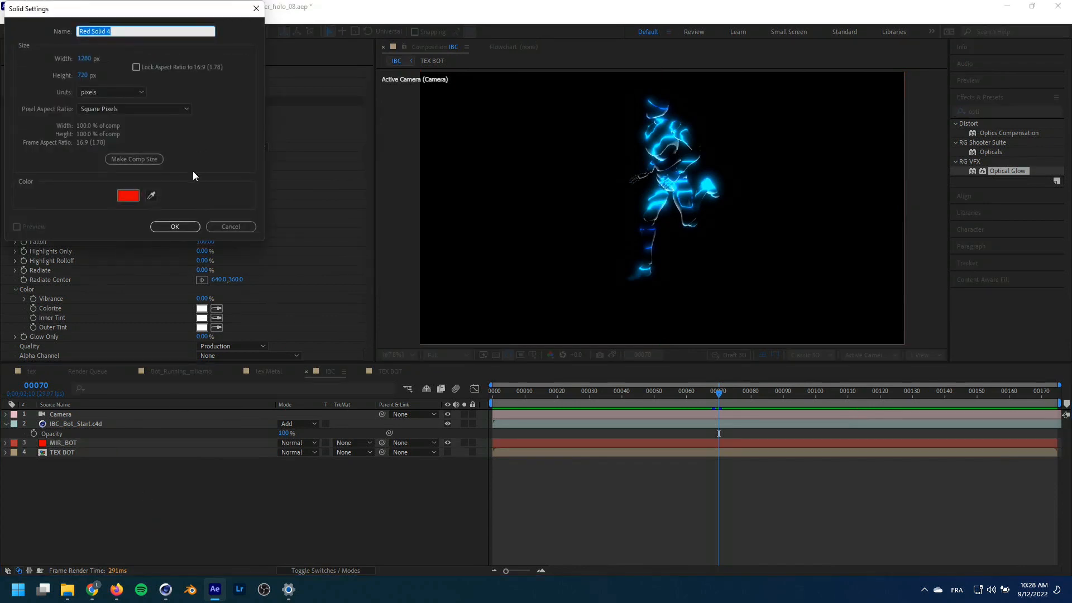
text(MIR_PEDESTAL)
key(Return)
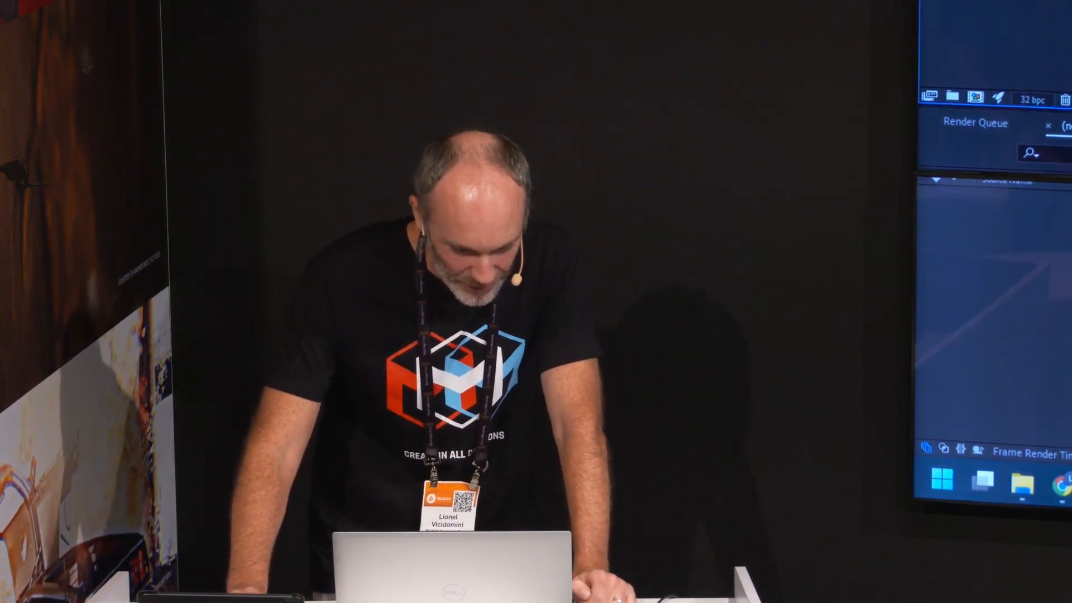
Open the most recent project backup, racer_holo_08 auto-save 2.aep, from the Adobe After Effects Auto-Save folder
click(322, 37)
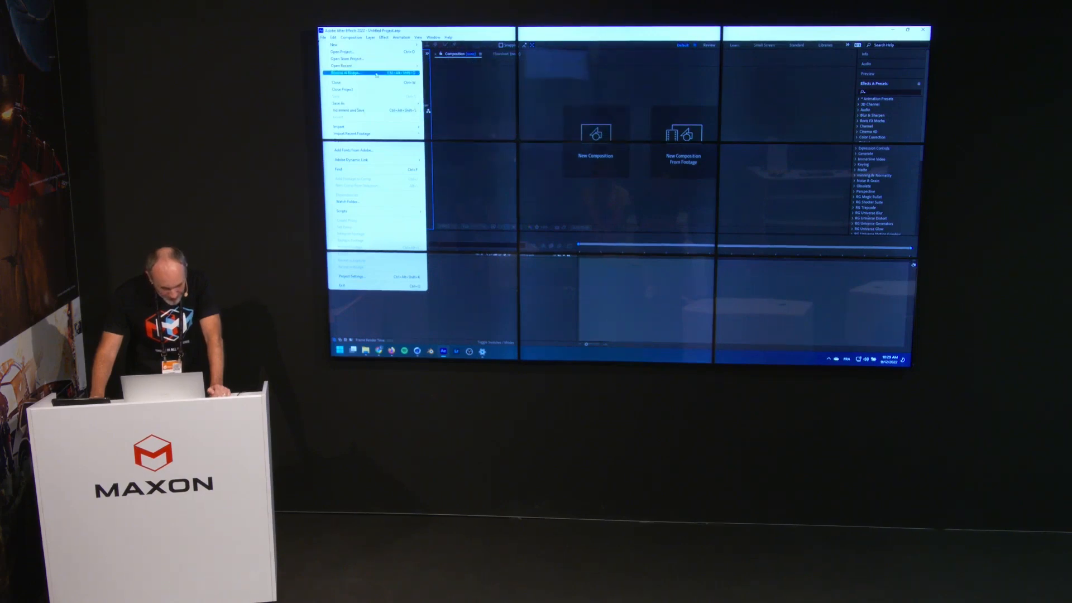
click(346, 52)
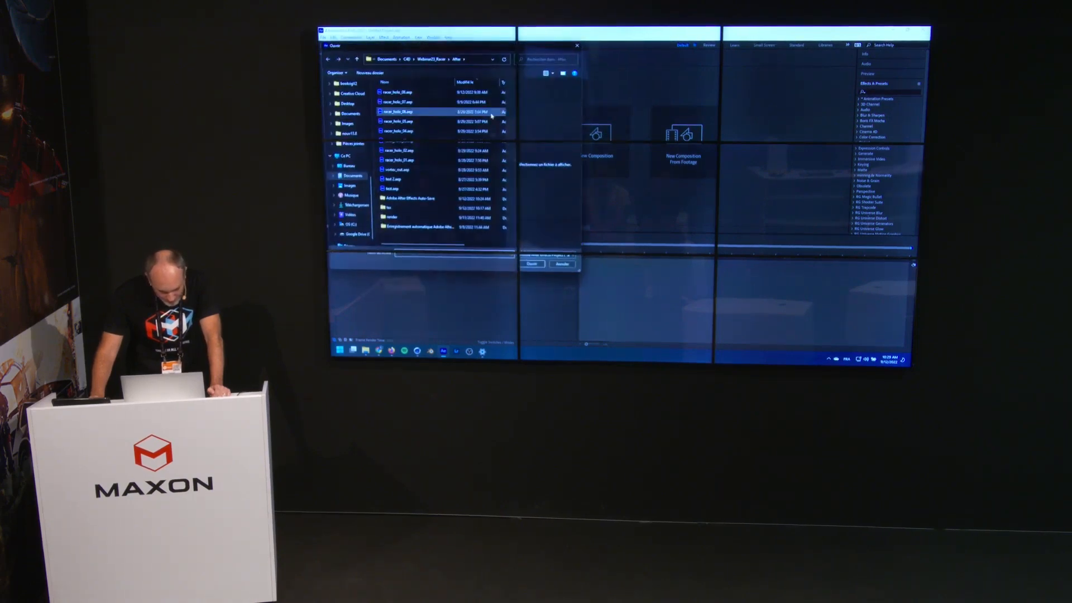
double_click(417, 198)
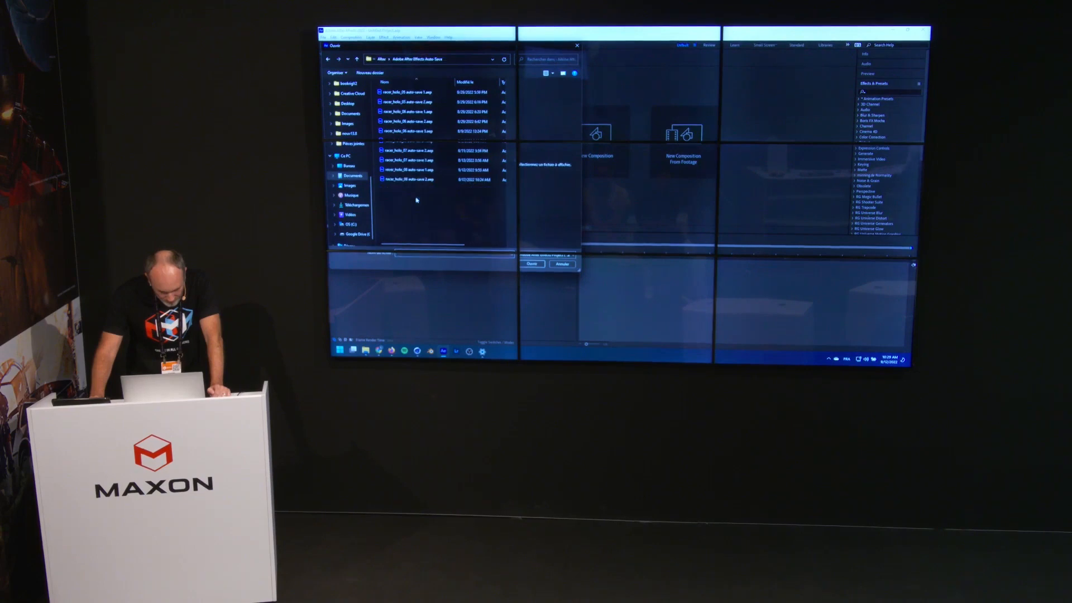
click(465, 82)
click(437, 91)
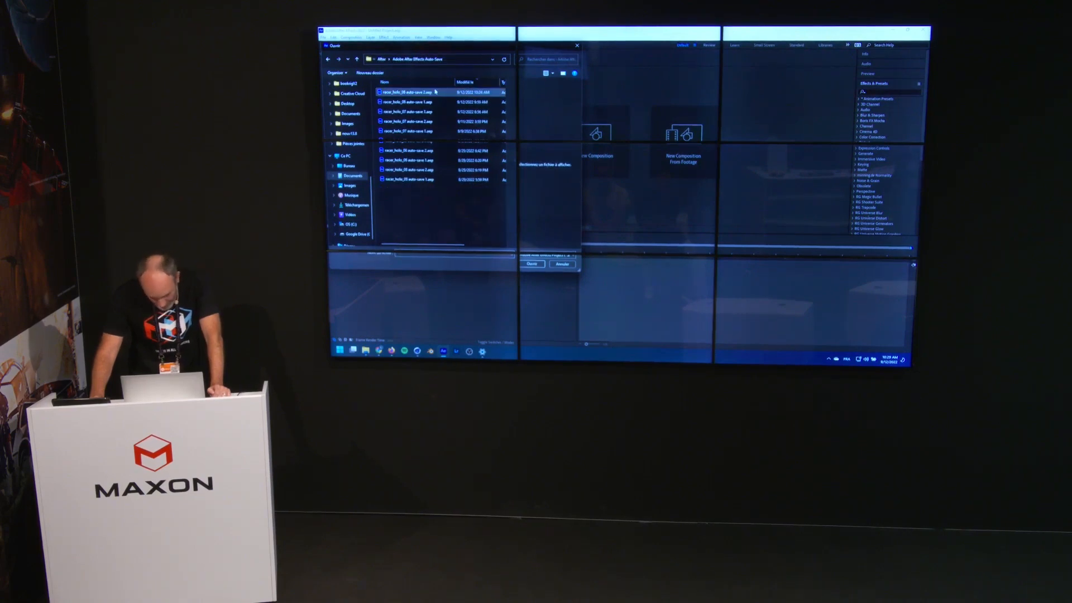
double_click(443, 94)
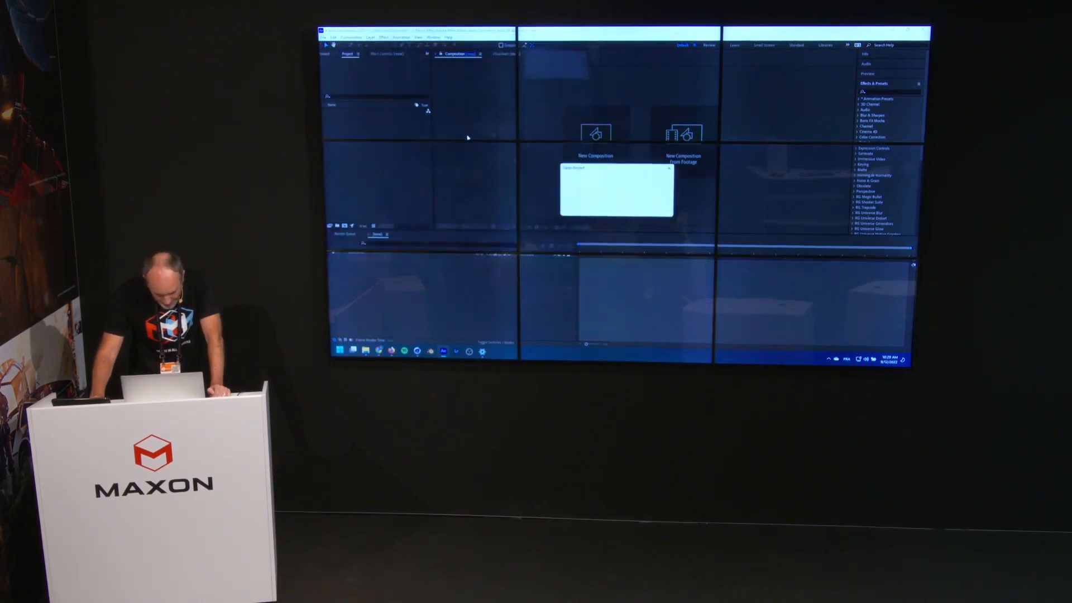
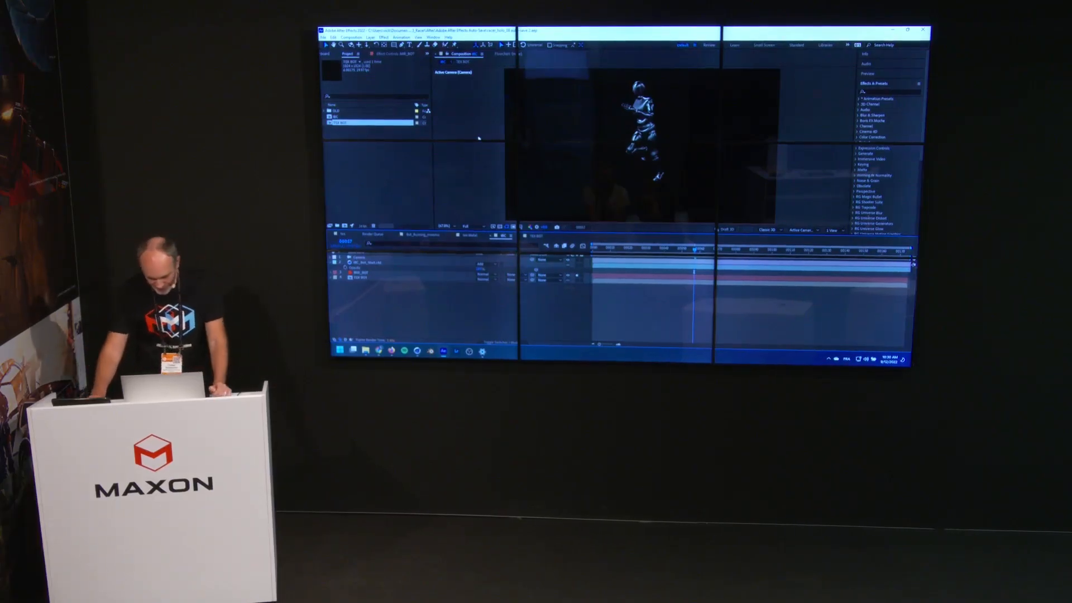
Check the TEX BOT composition and set the Mir effect's Reflectivity on the MIR_BOT layer in IBC to 0%
click(361, 278)
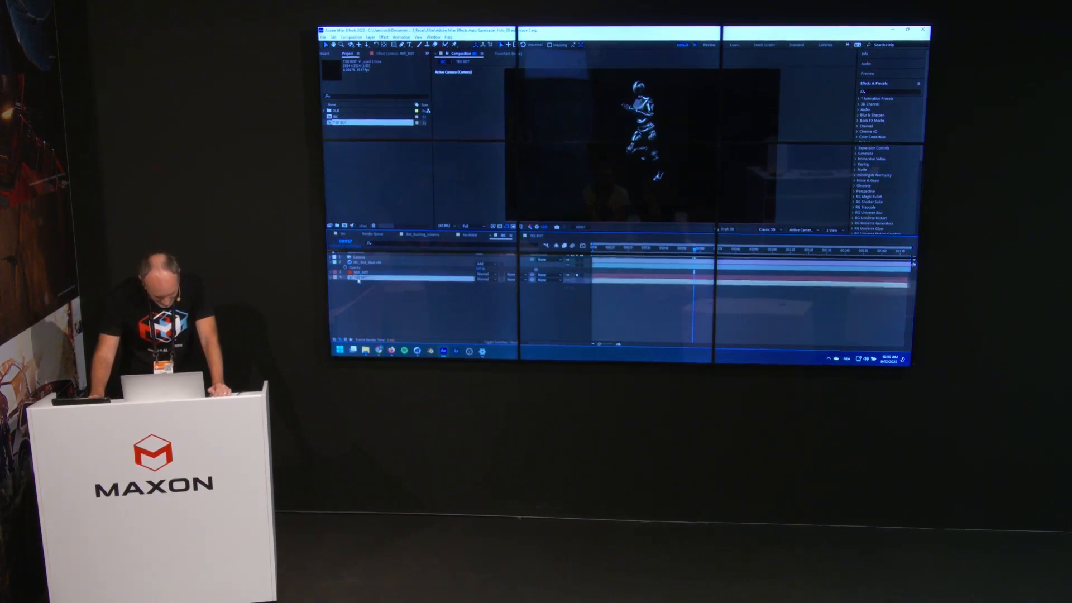
click(539, 238)
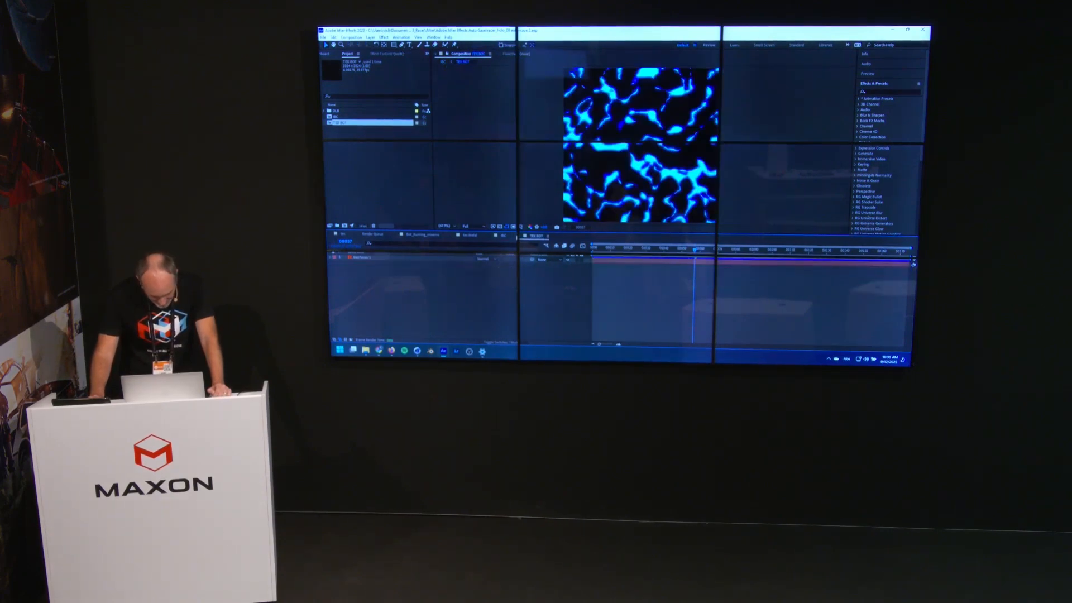
click(503, 236)
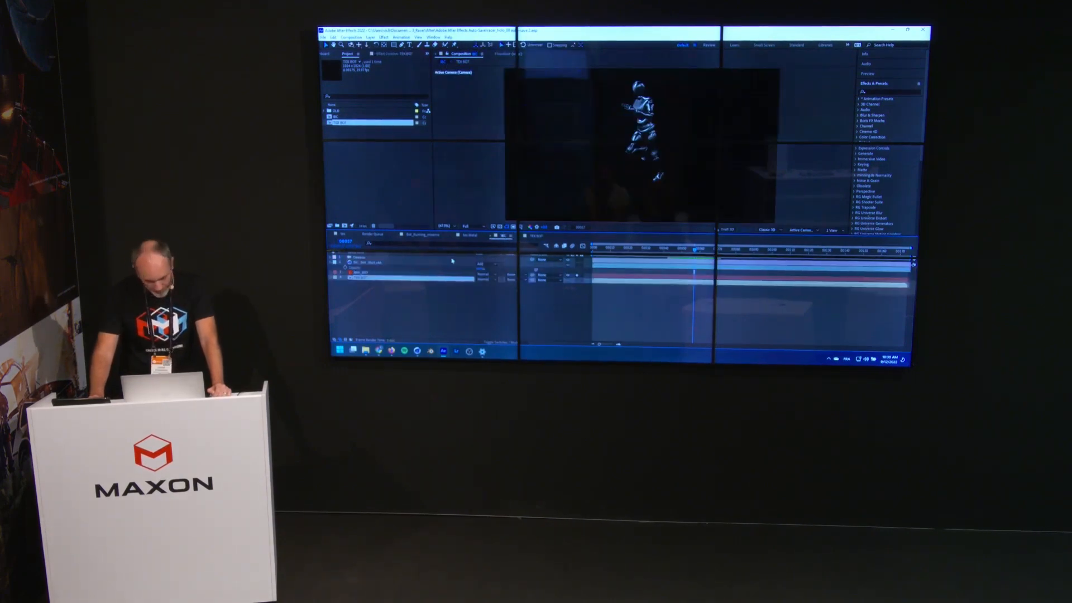
click(359, 272)
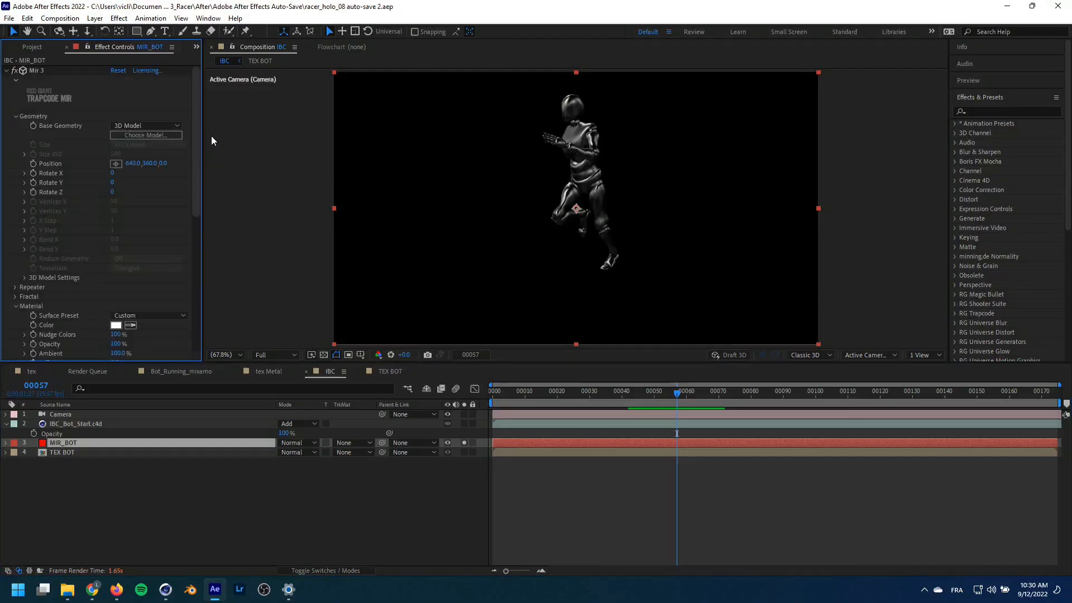
drag(199, 135, 173, 304)
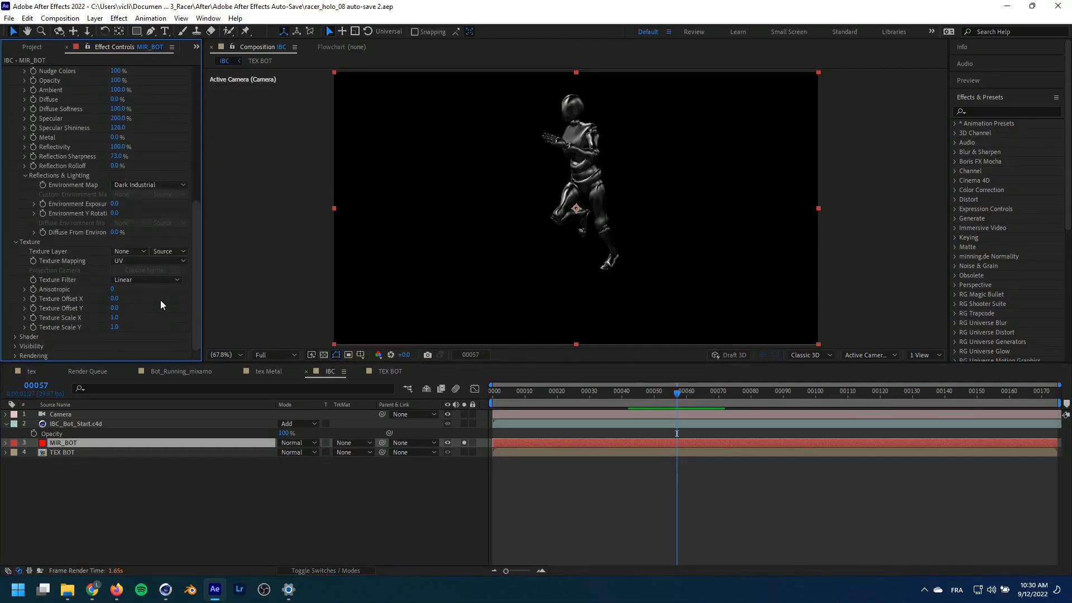
click(119, 147)
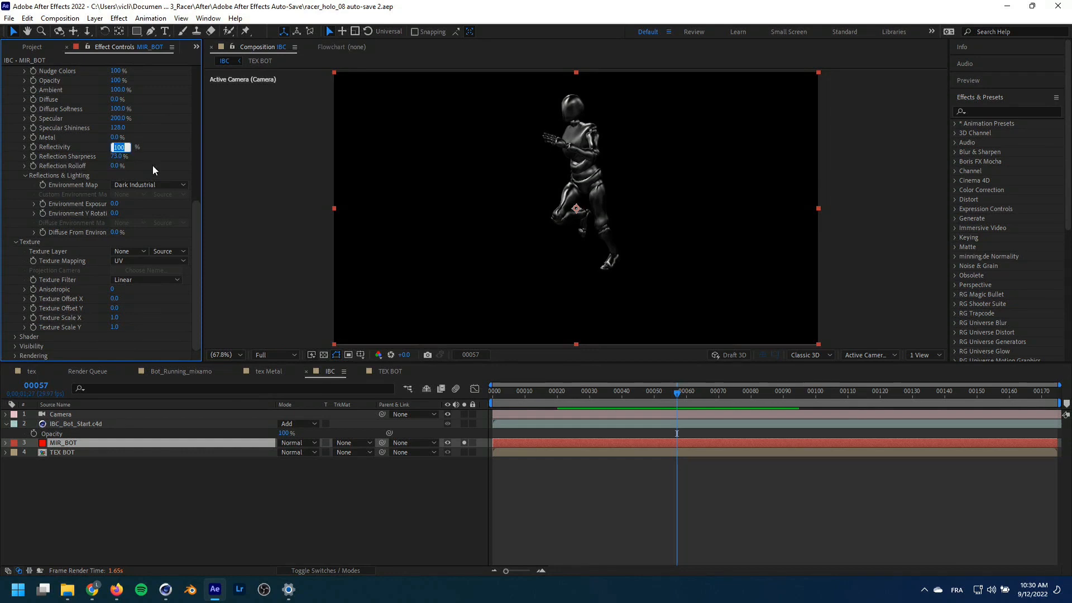
text(0)
key(Return)
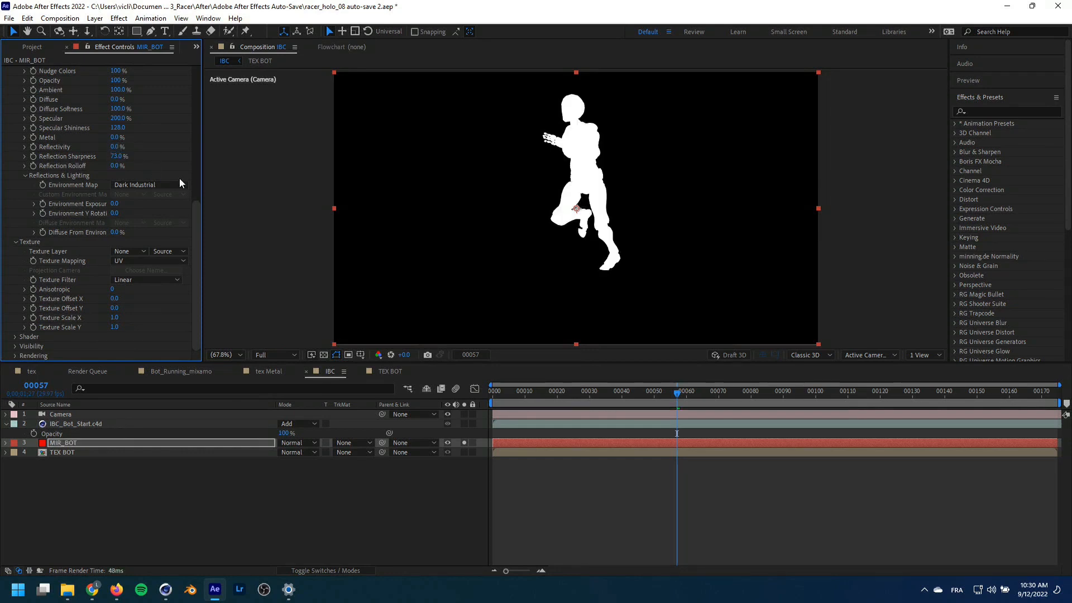
Assign TEX BOT as the Mir texture layer on MIR_BOT and set its texture mapping to Front
click(137, 251)
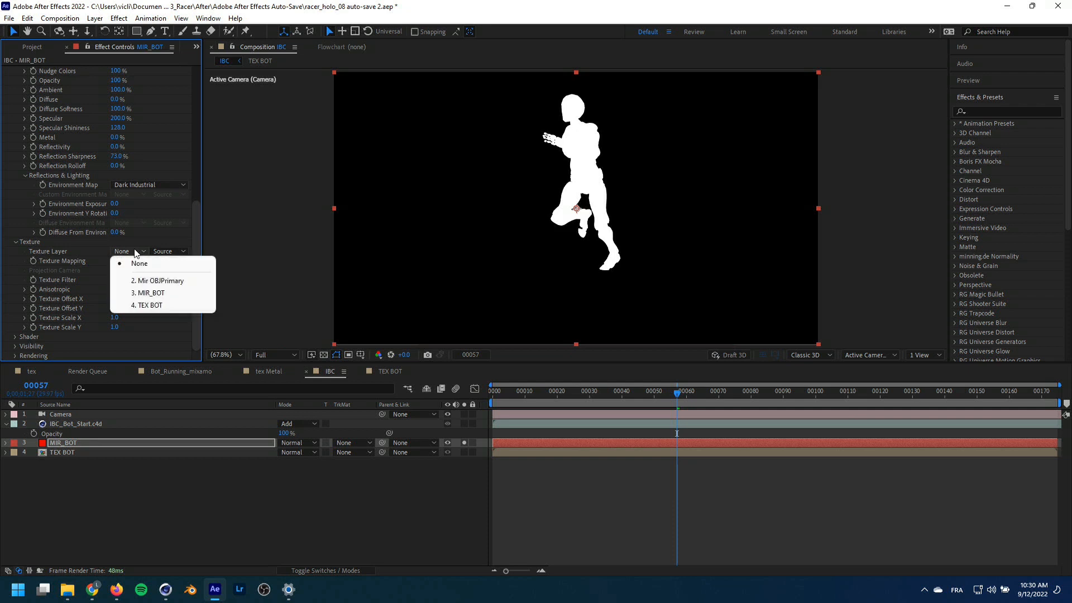
click(151, 305)
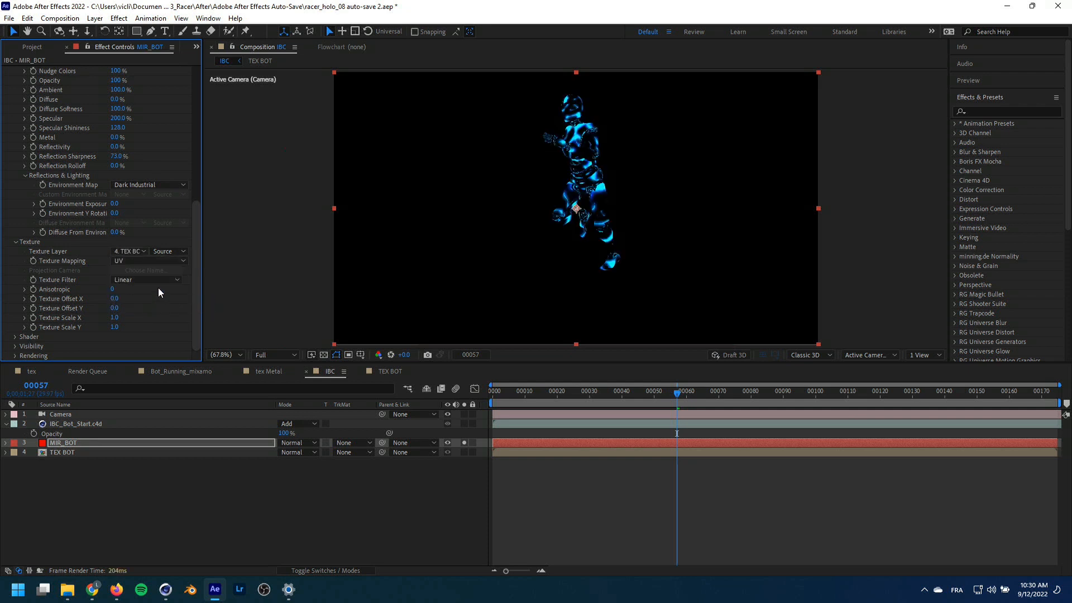
click(130, 261)
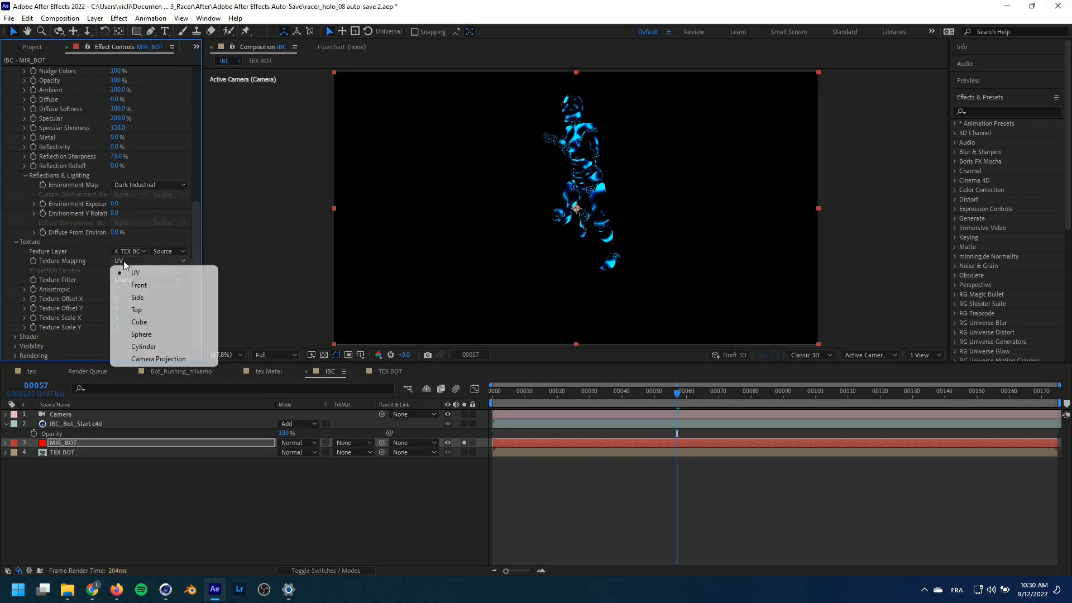
click(143, 286)
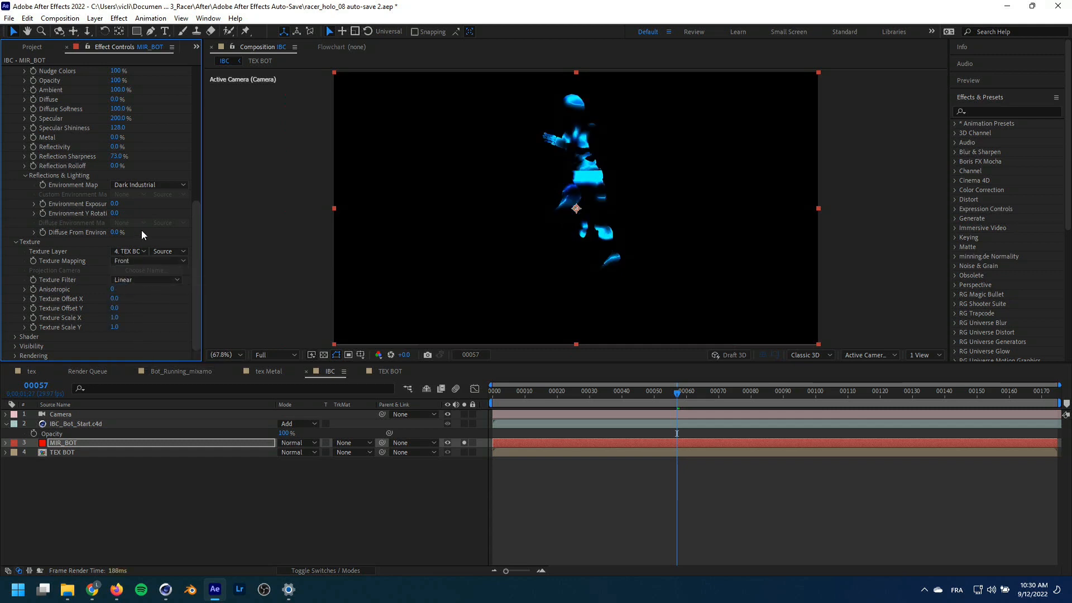
Save the recovered project as racer_holo_09.aep in the Webinar23_Racer After folder
click(9, 18)
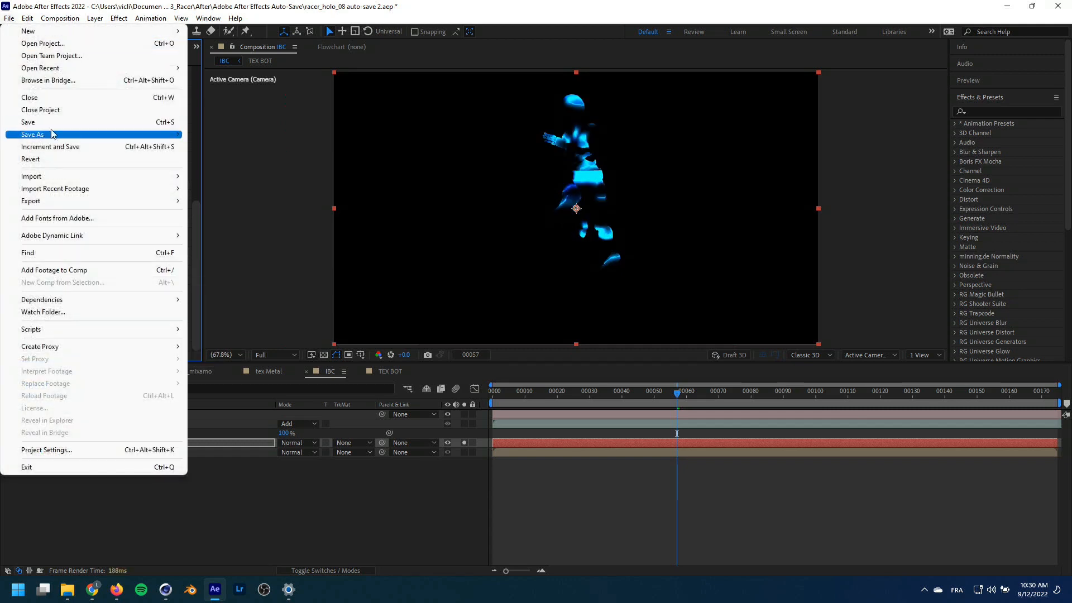
mouse_move(137, 137)
click(234, 140)
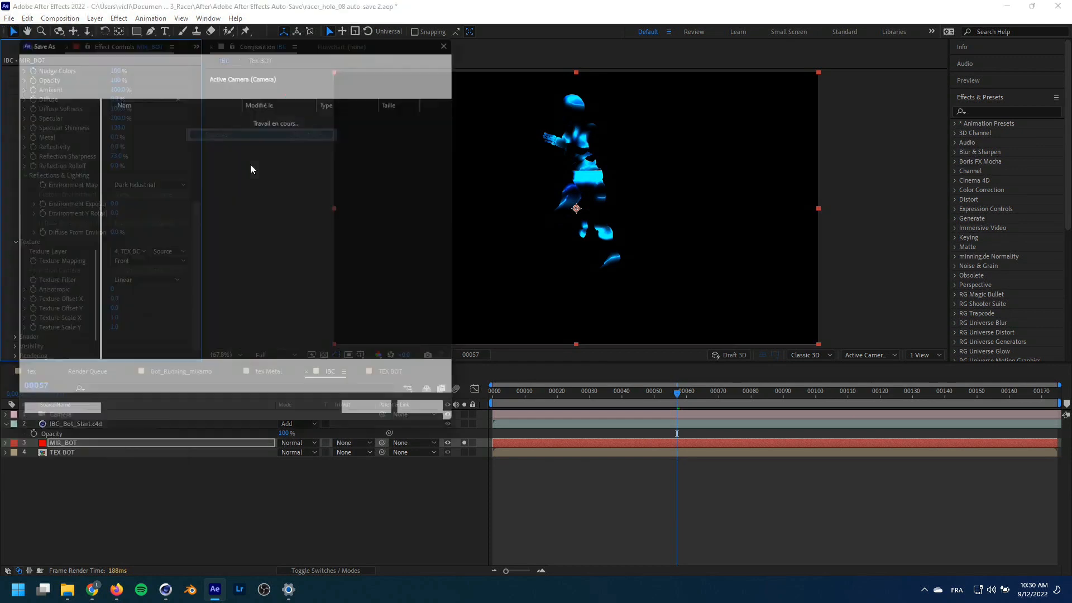
click(118, 56)
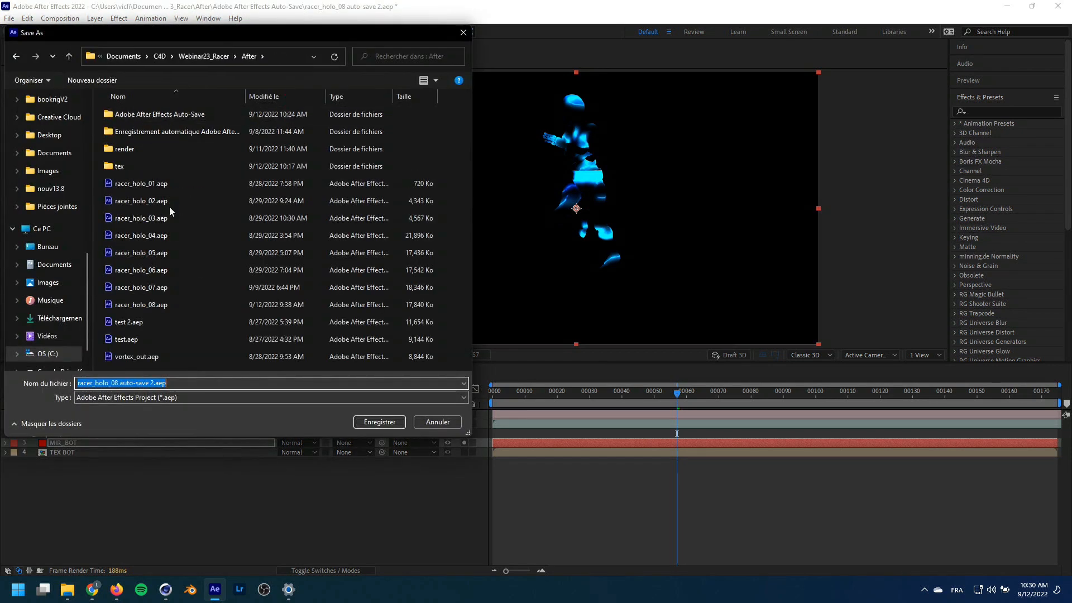
click(141, 304)
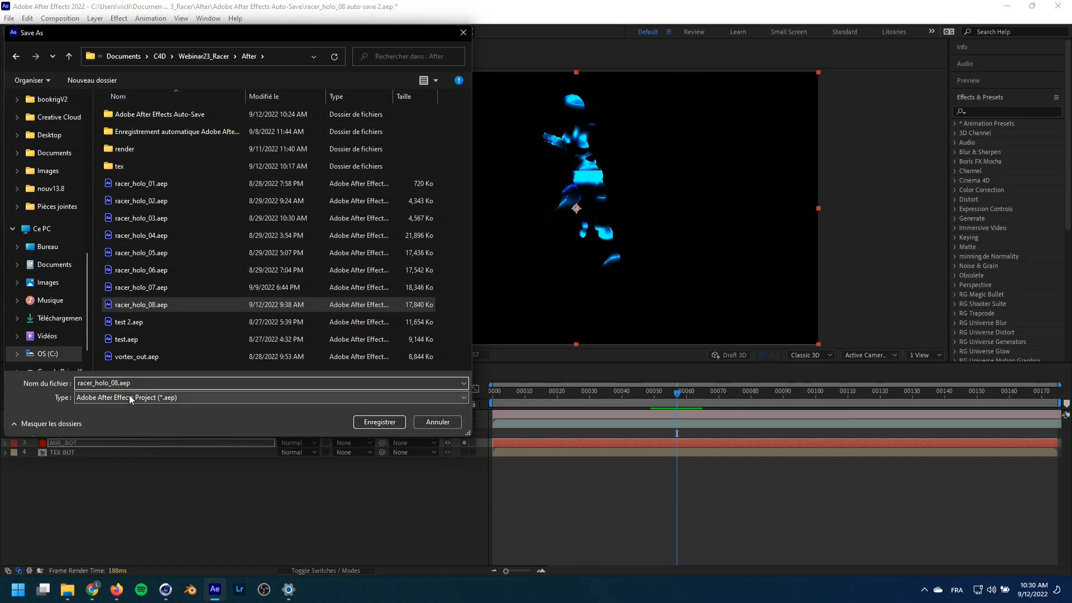
key(BackSpace)
key(Return)
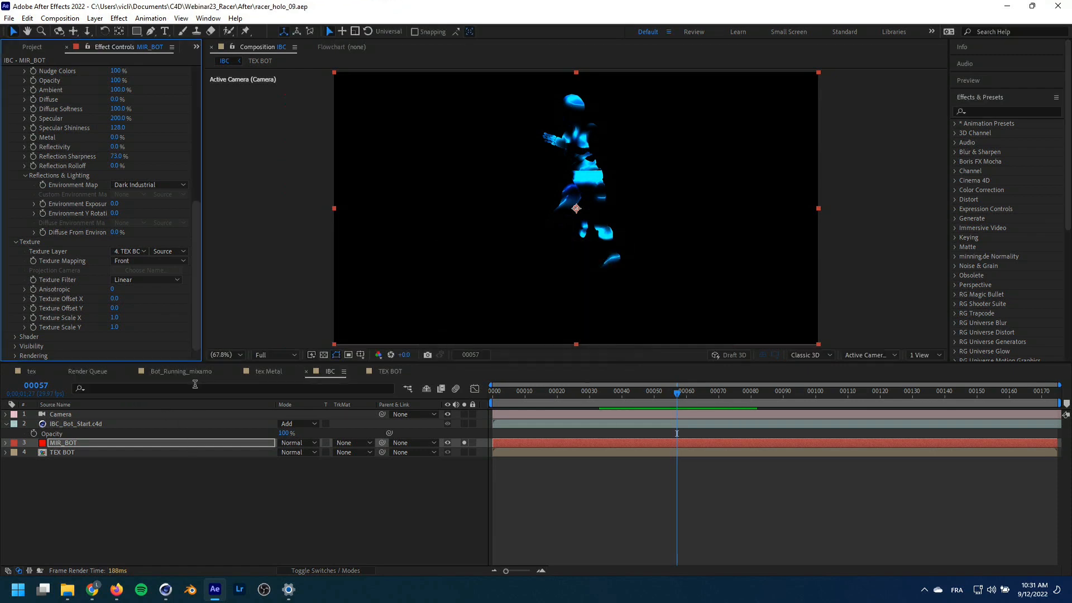
Add a 1280 x 720 px red solid named MIR_PEDESTAL to the IBC composition
click(143, 504)
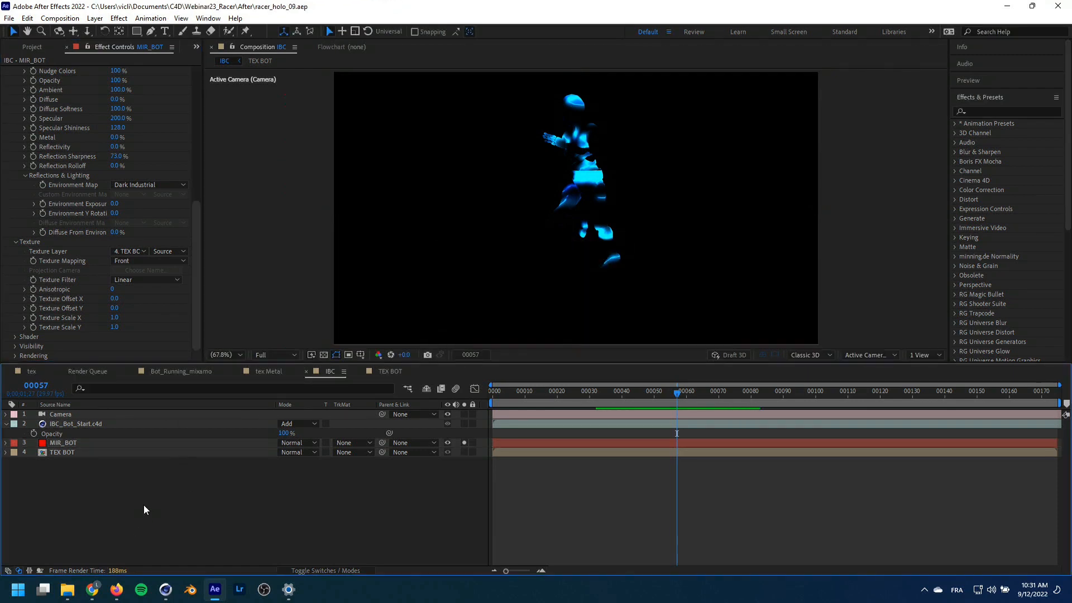
key(ctrl+y)
text(MIR_PEDESTAL)
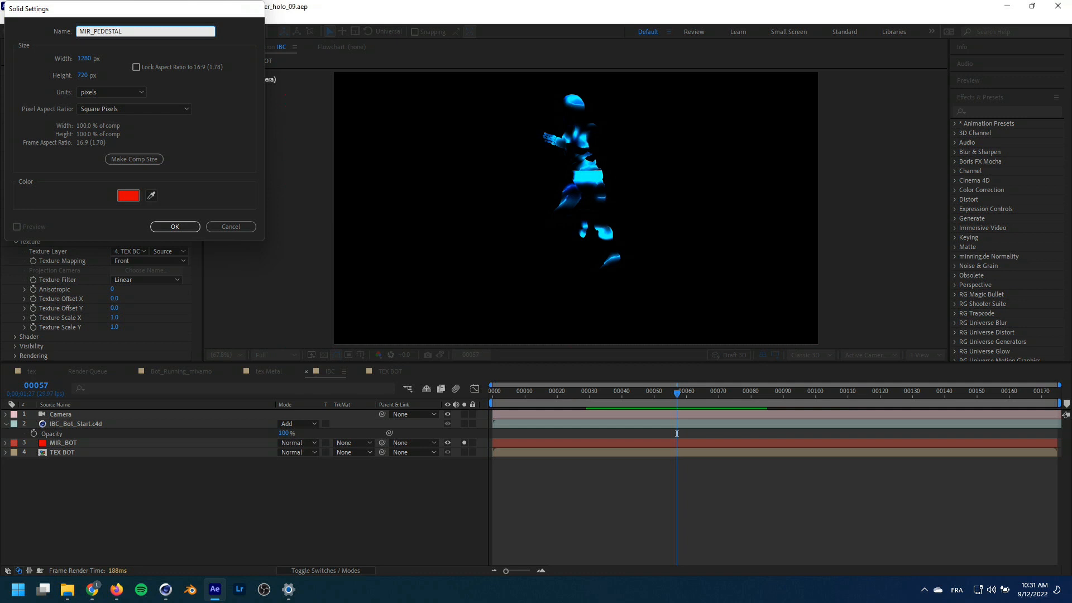
key(Return)
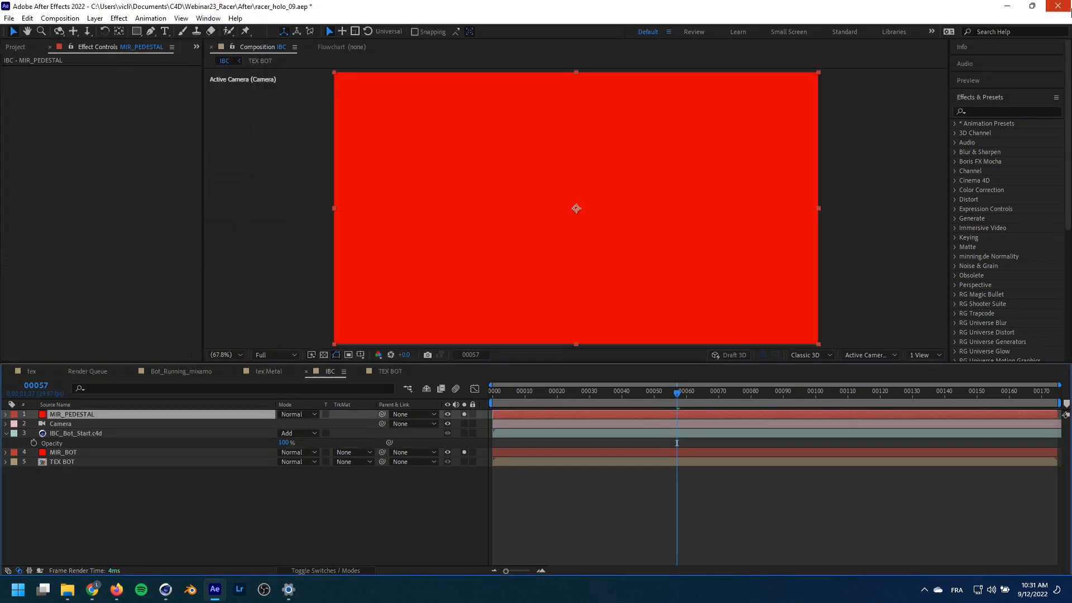
Apply the Trapcode Mir 3 effect to the MIR_PEDESTAL layer
click(1002, 112)
text(mir)
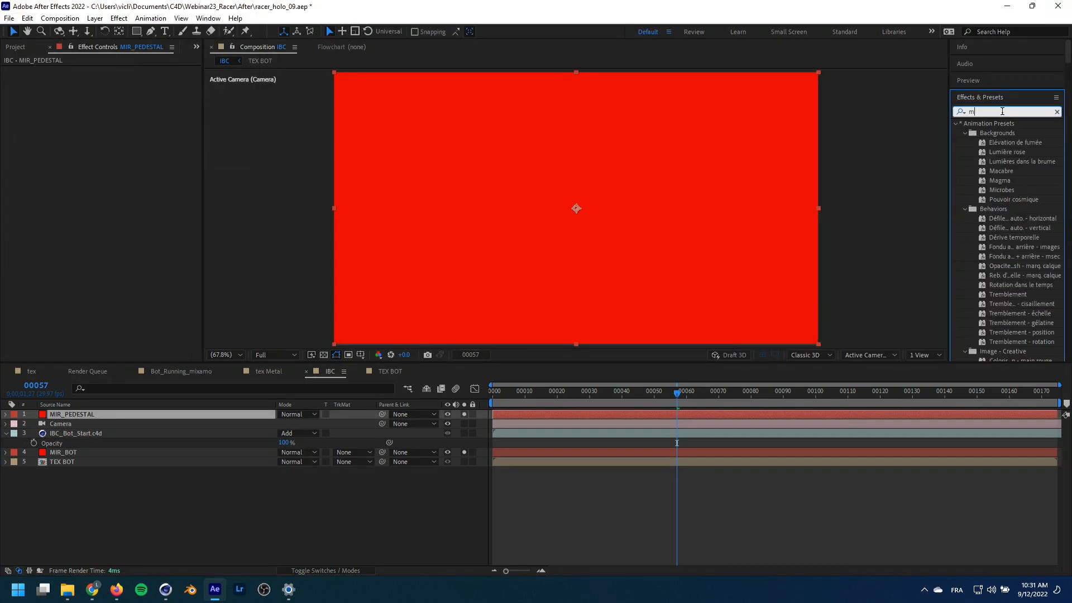
click(955, 124)
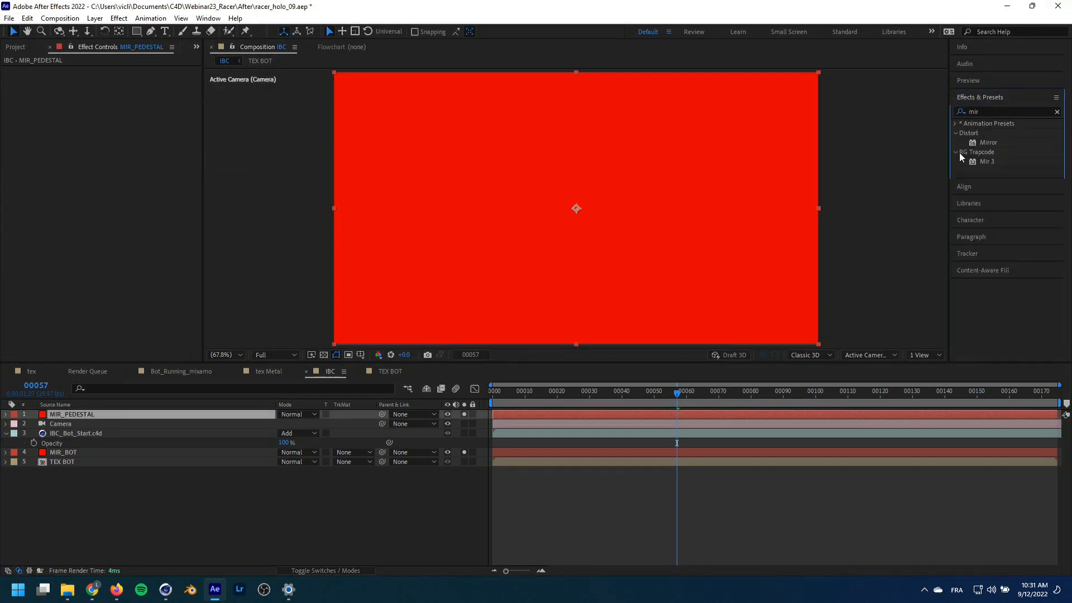
double_click(984, 162)
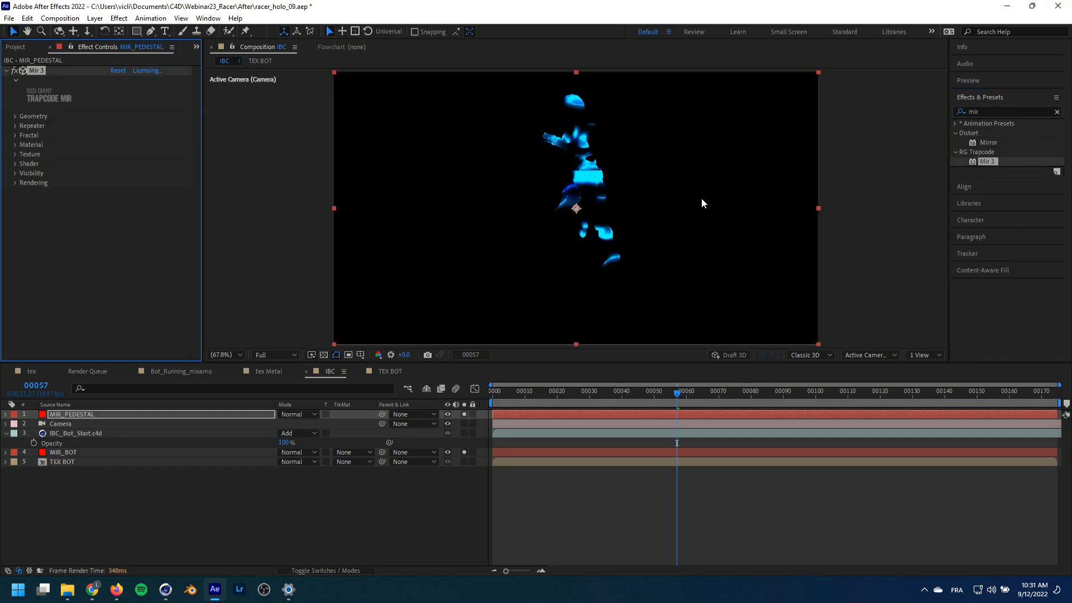
Set the Mir base geometry on MIR_PEDESTAL to 3D Model and load the custom Pedestal model
click(15, 116)
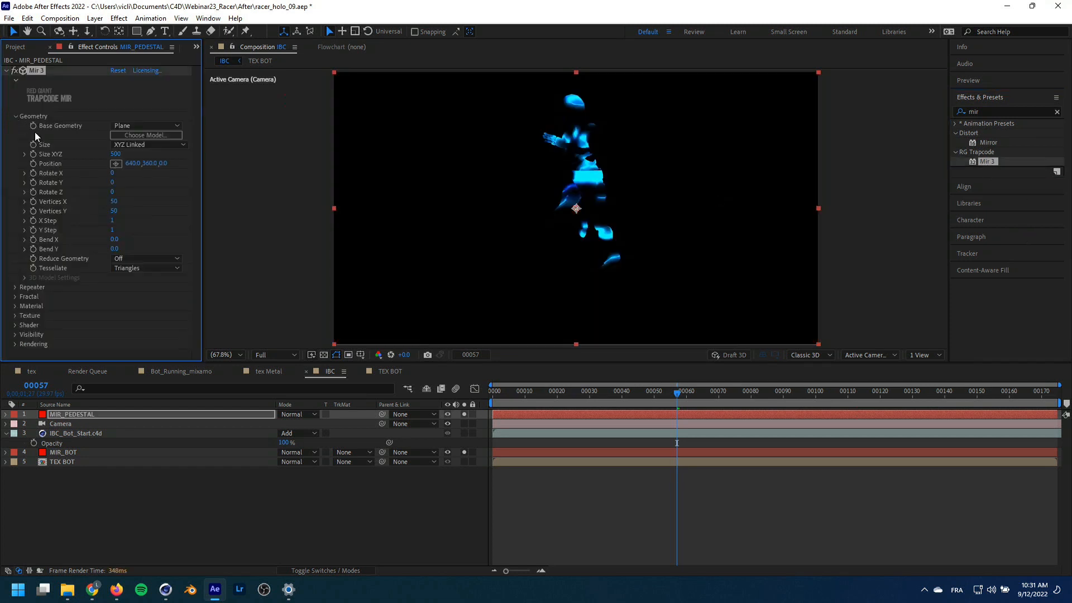
click(166, 123)
click(145, 150)
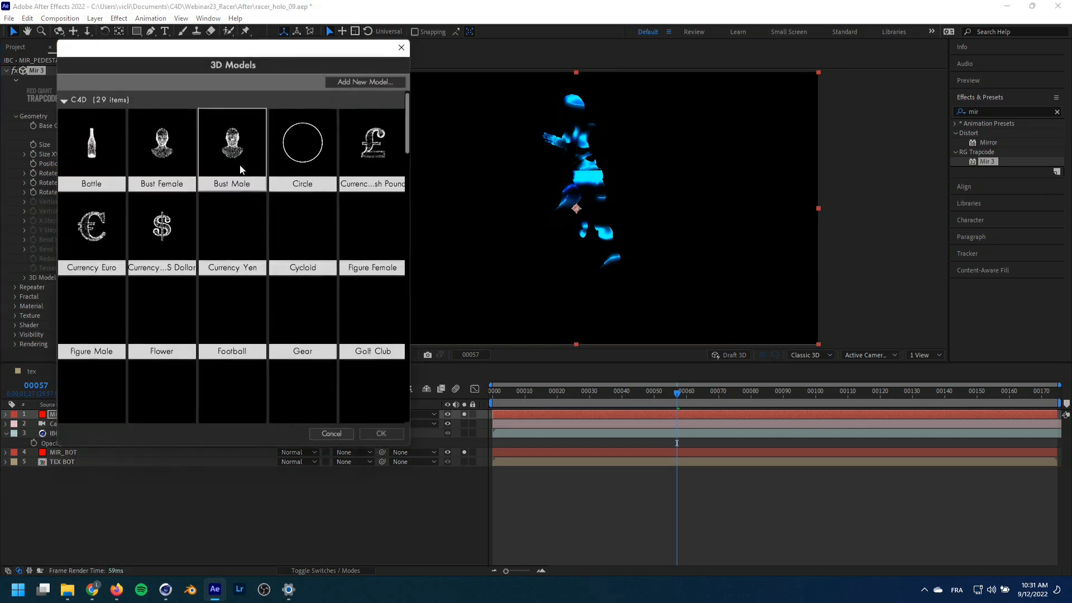
scroll(236, 266, down, 3)
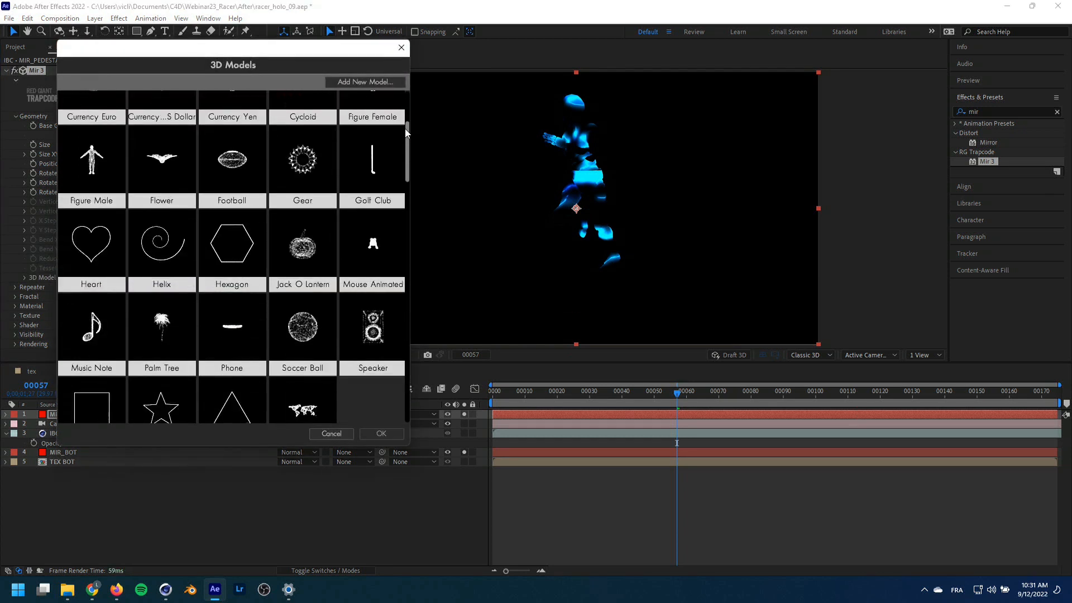
drag(407, 132, 384, 440)
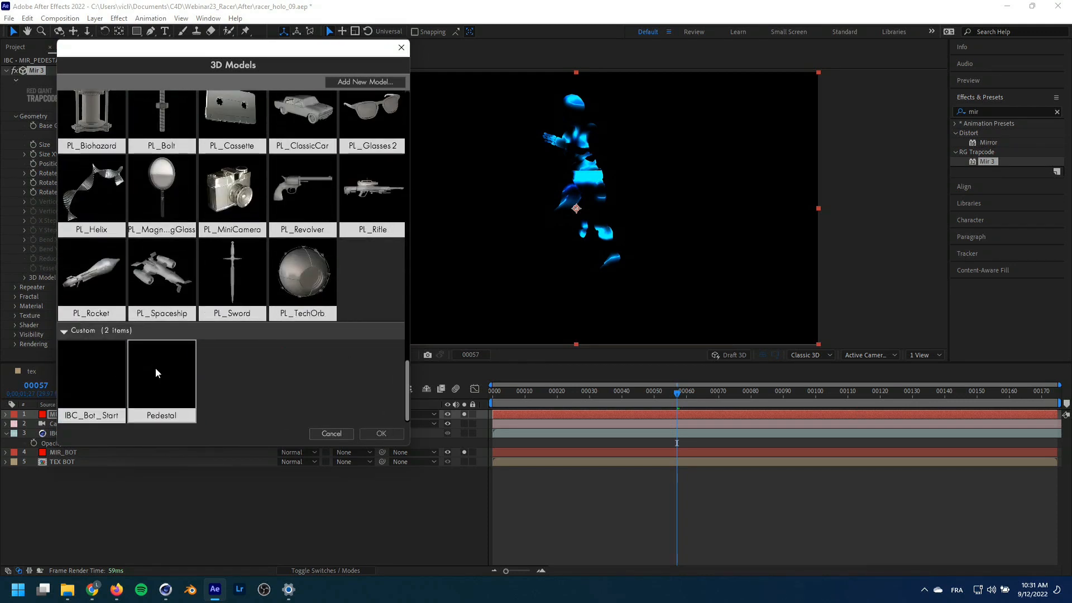
click(156, 372)
click(395, 435)
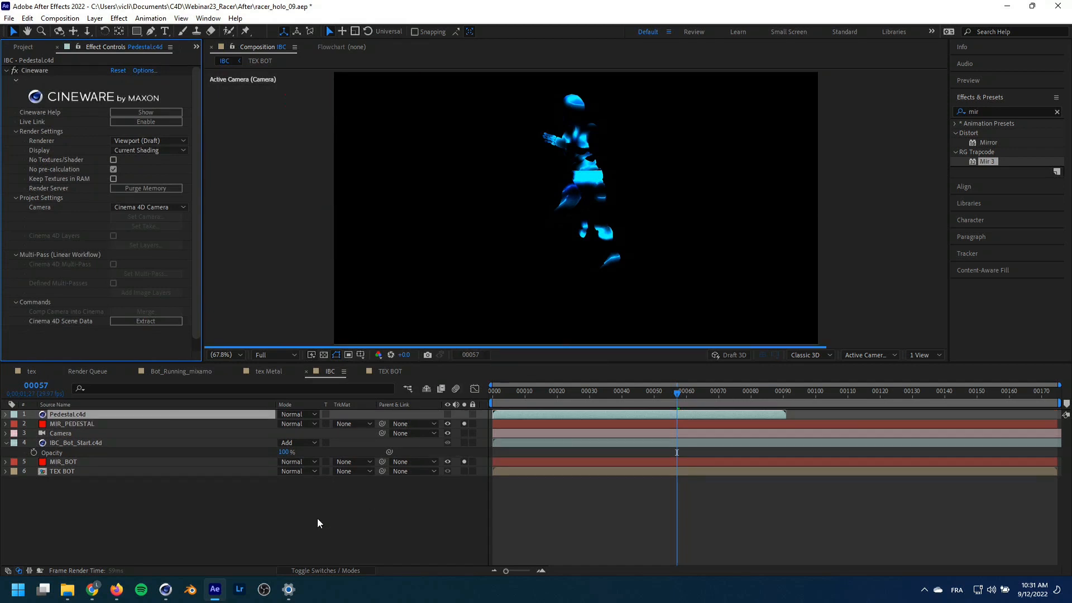
Turn off Normalize in the 3D model settings of the Mir effect on MIR_PEDESTAL
click(62, 425)
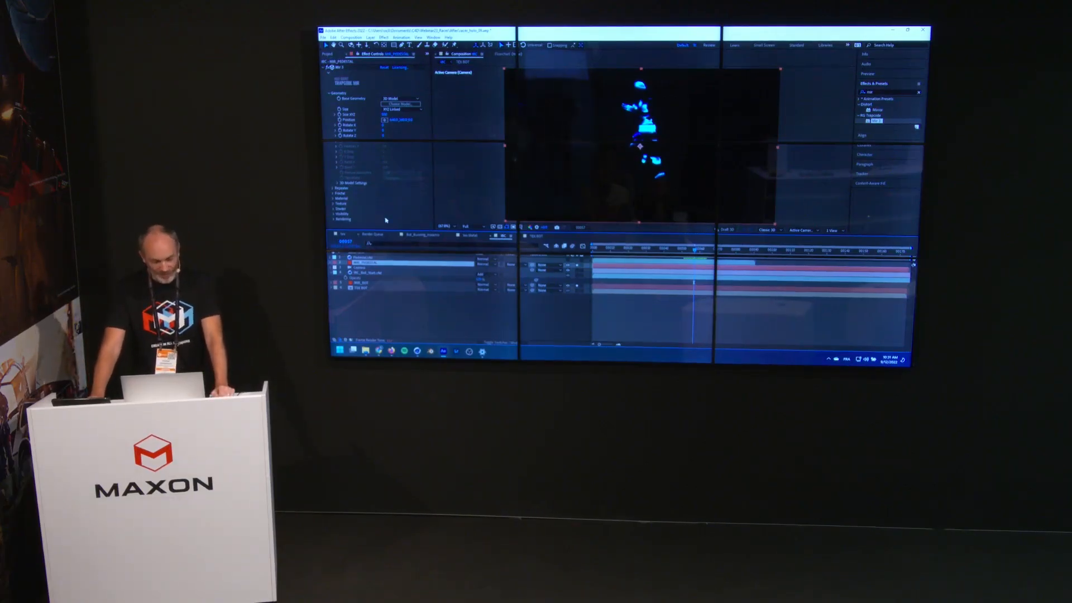
click(338, 182)
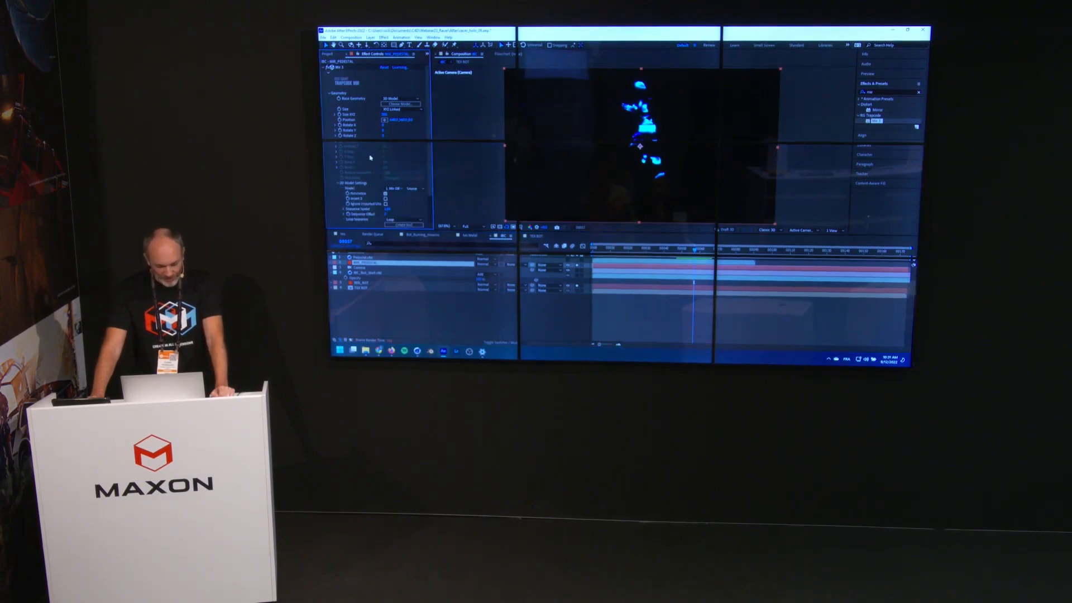
scroll(368, 163, down, 3)
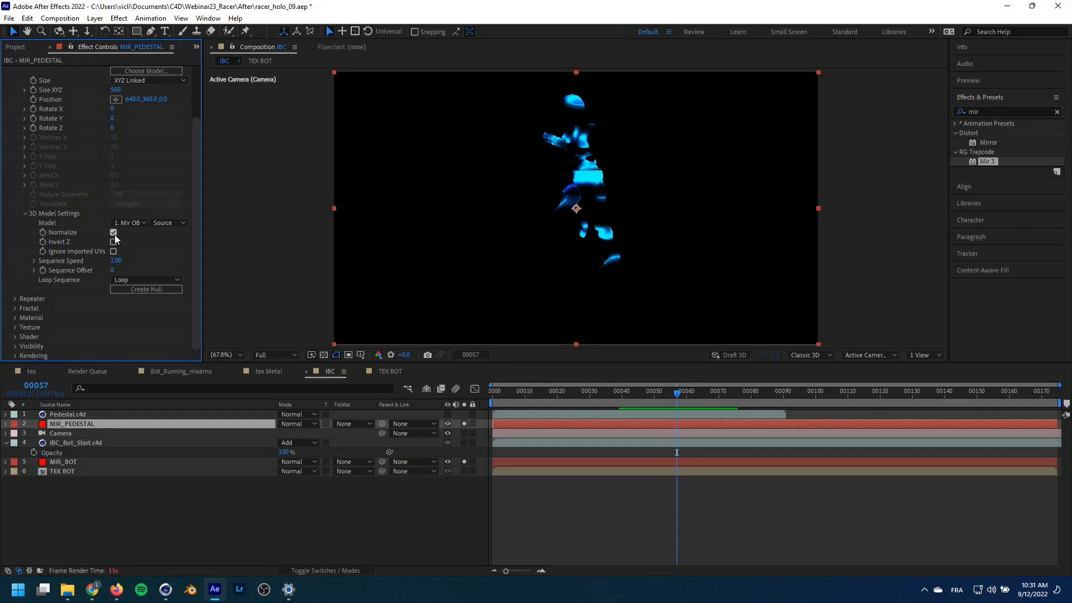
click(114, 233)
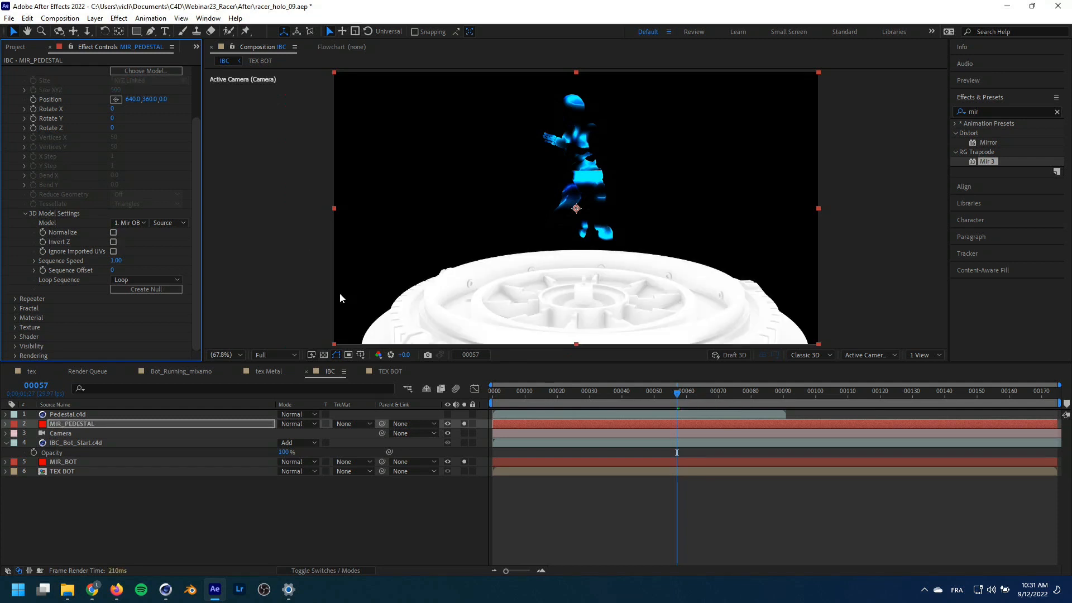
Add a Point light with the blue colour 615DFF to the IBC composition
click(169, 491)
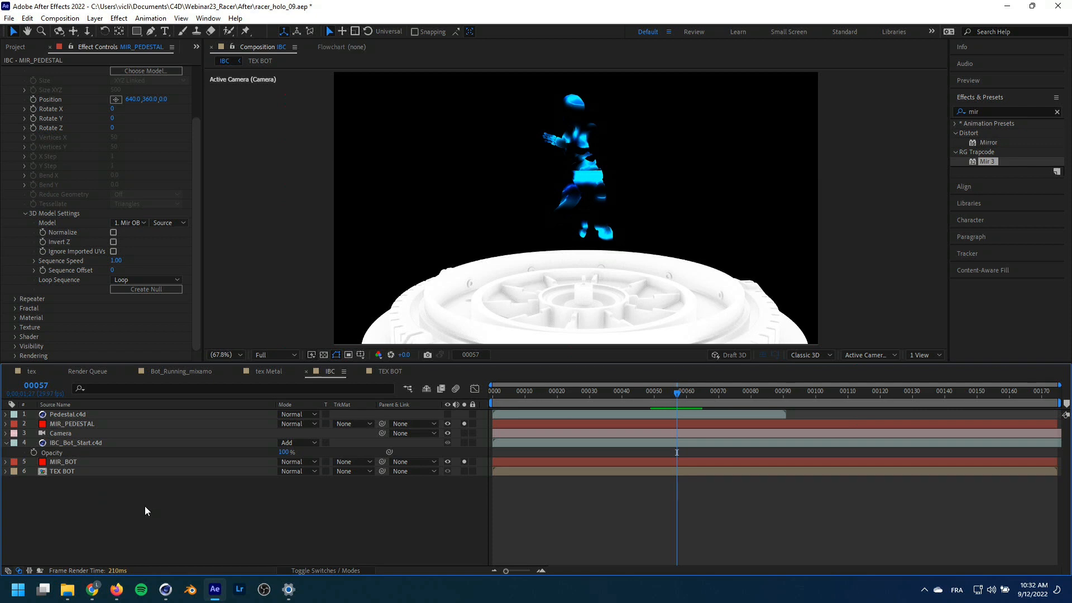
key(ctrl+alt+shift+l)
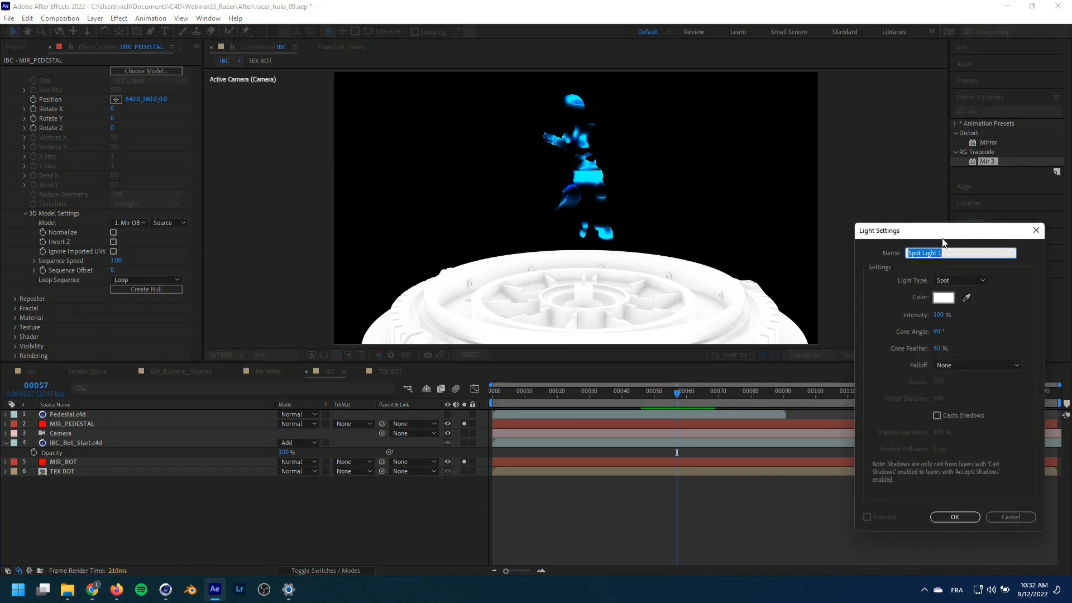
drag(980, 229, 604, 144)
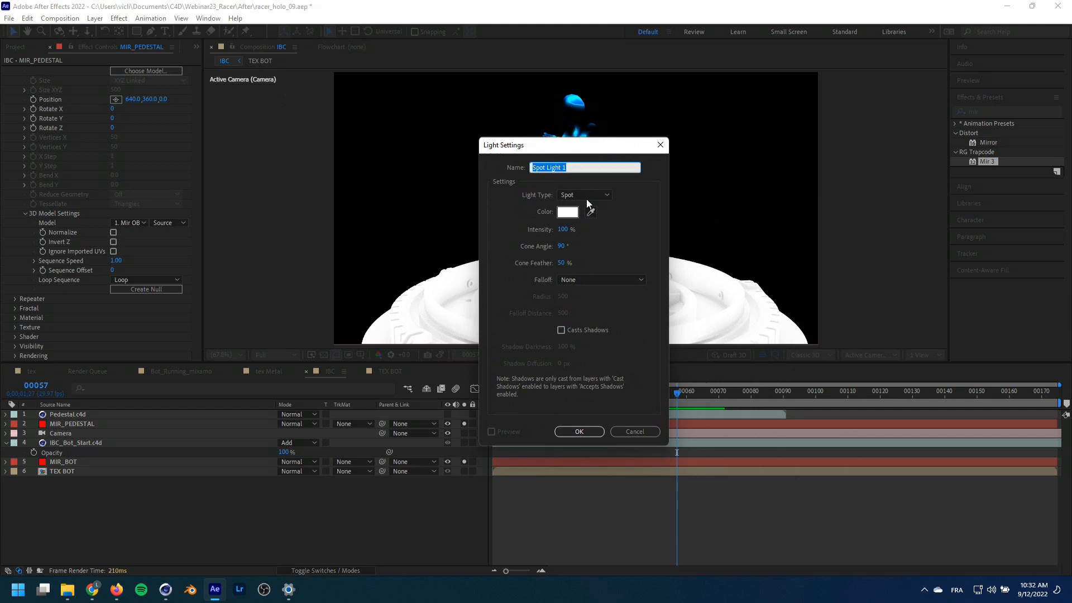
click(559, 214)
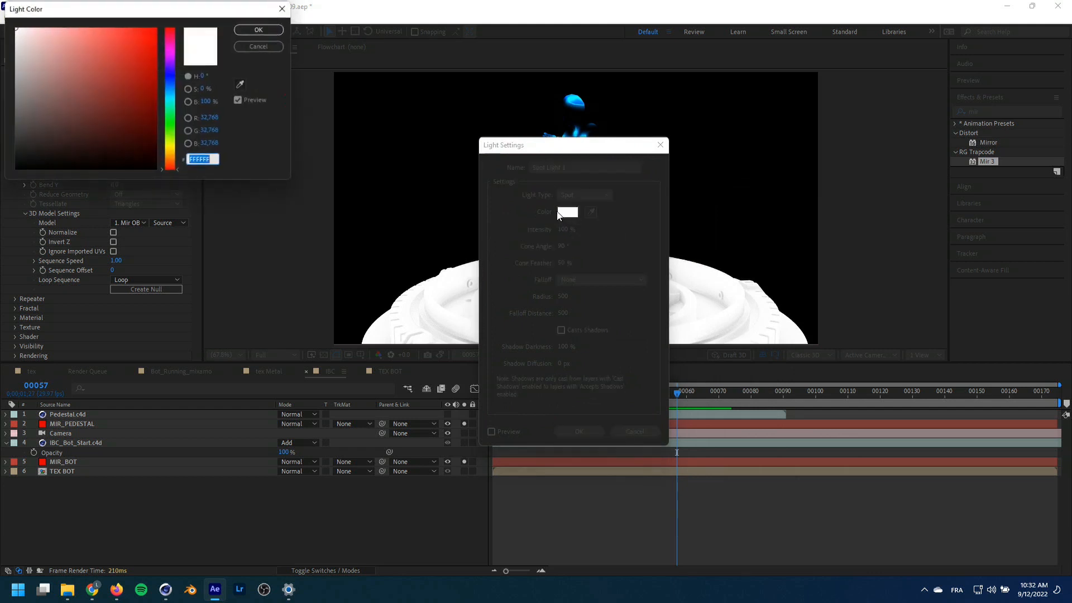
click(167, 79)
click(105, 24)
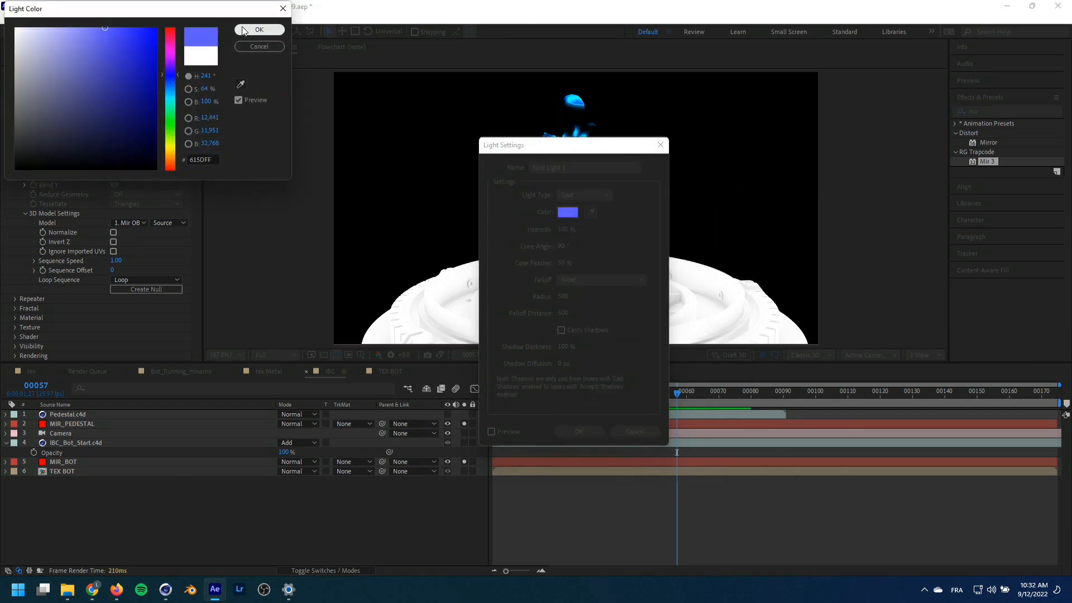
click(259, 30)
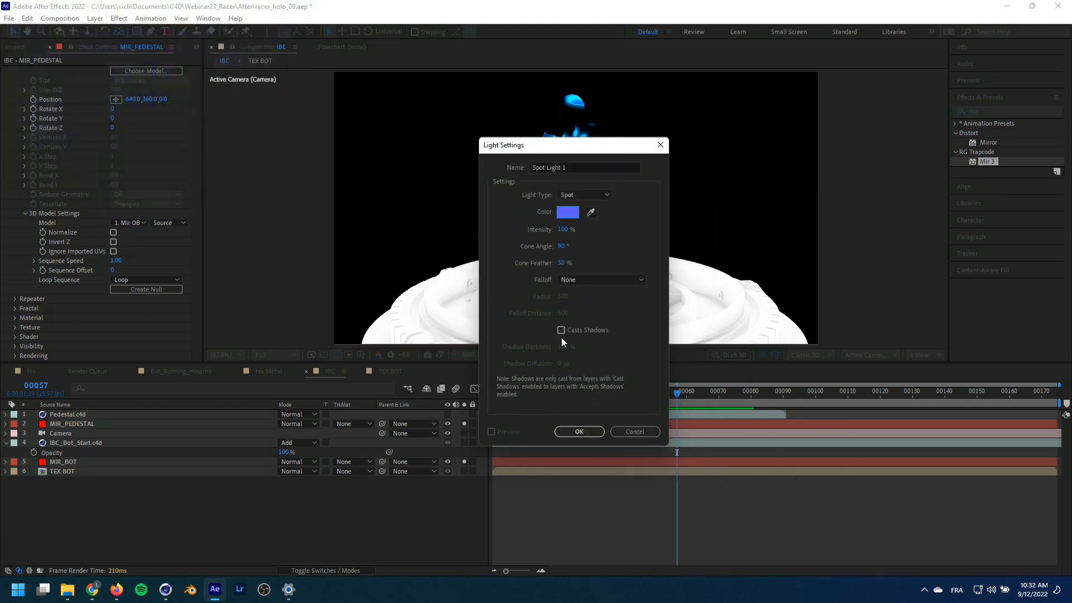
click(577, 195)
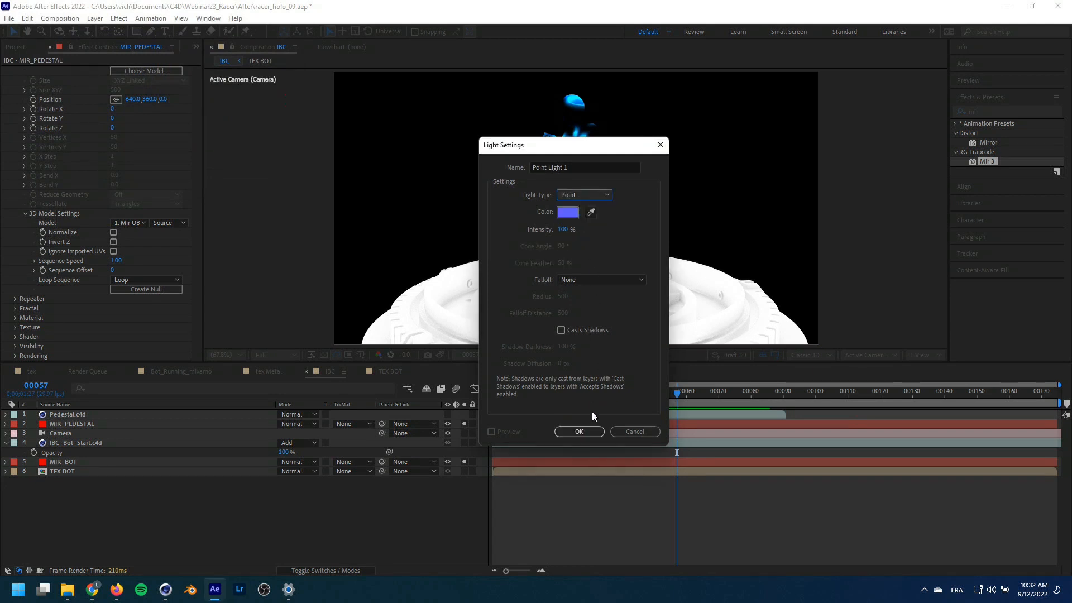
click(583, 433)
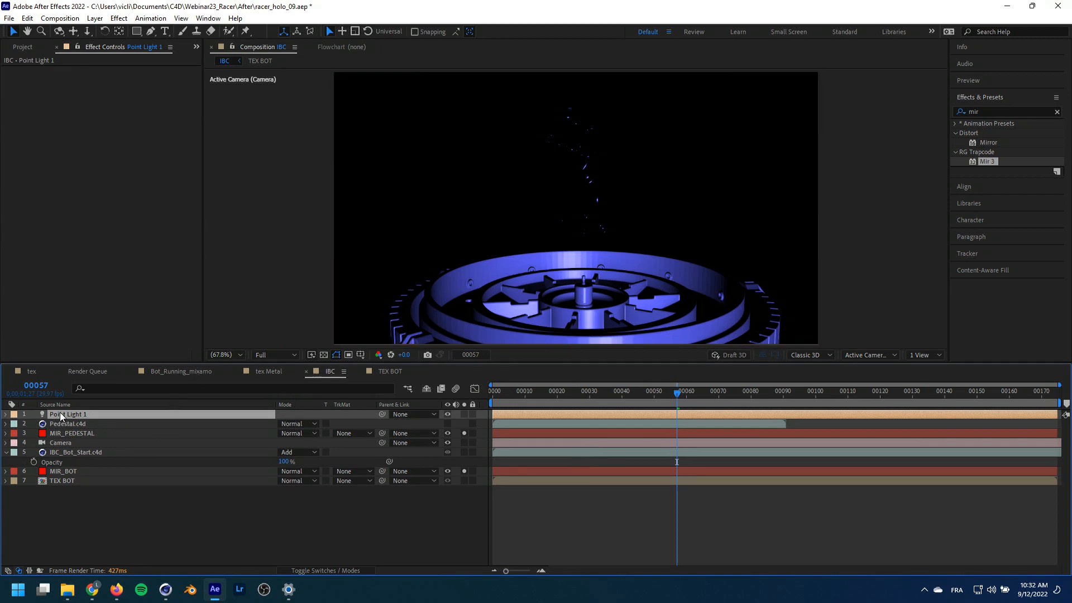
Set the position of Point Light 1 to 0, 0, 0
key(p)
click(293, 424)
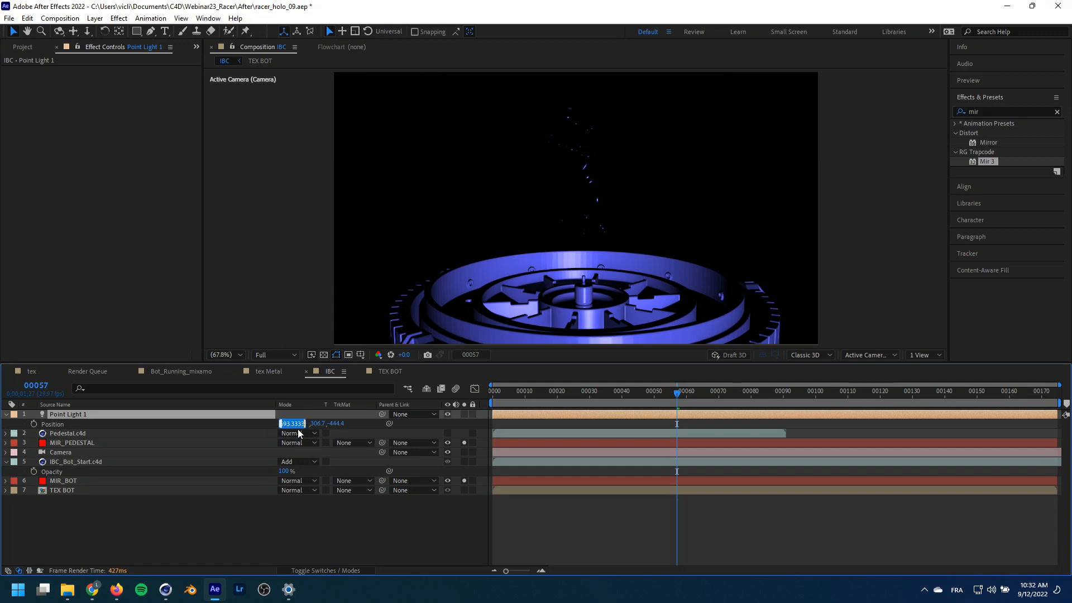
text(0)
key(Tab)
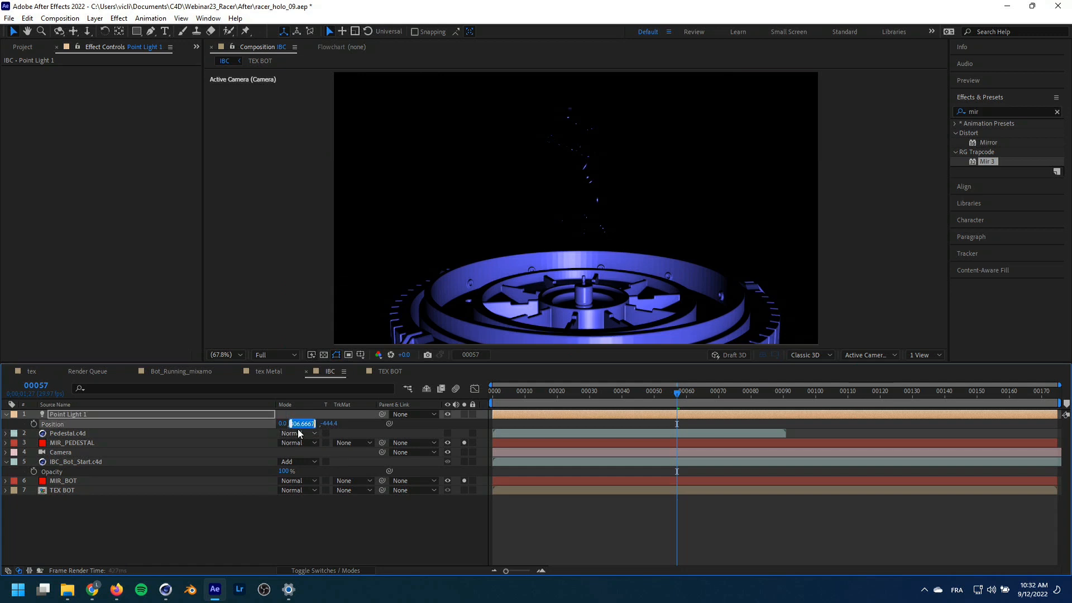
text(0)
key(Tab)
text(0)
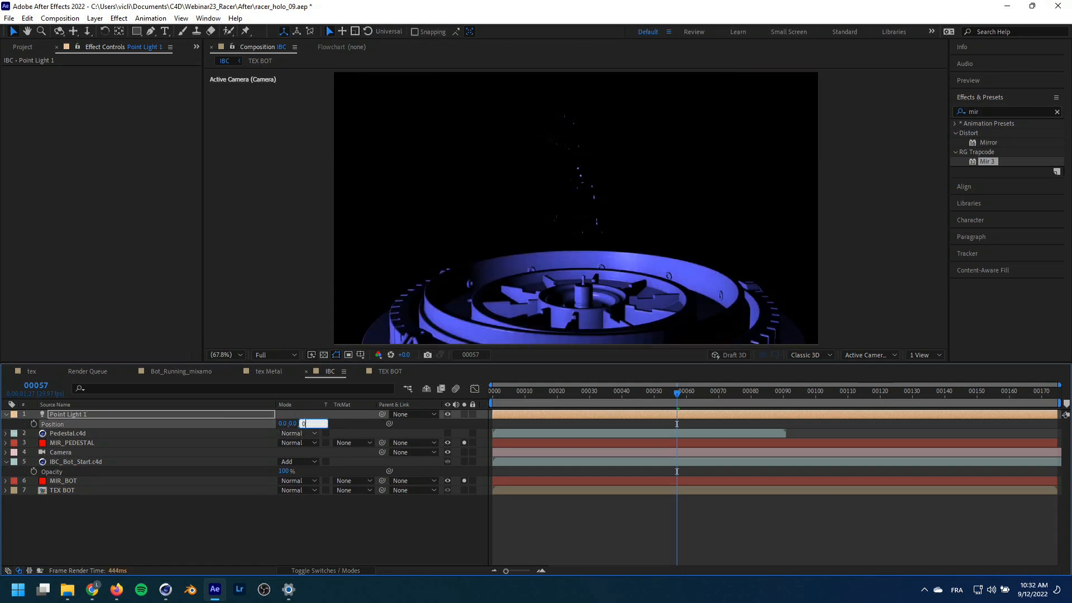
key(Return)
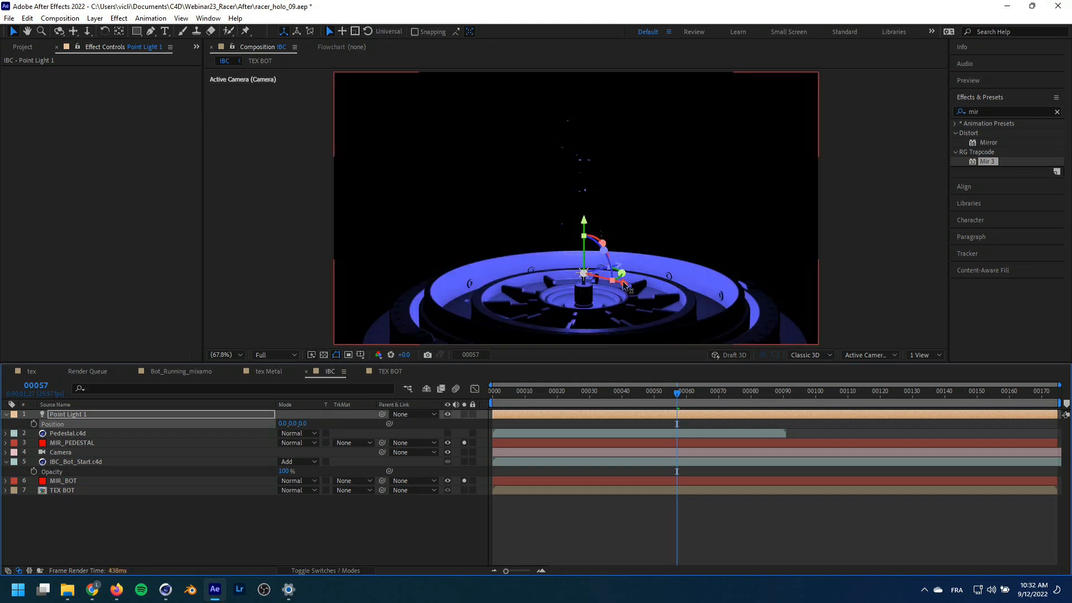
Using view axis mode, move Point Light 1 right of the pedestal to about 247, -7, 160 and set its intensity to 67%
click(310, 31)
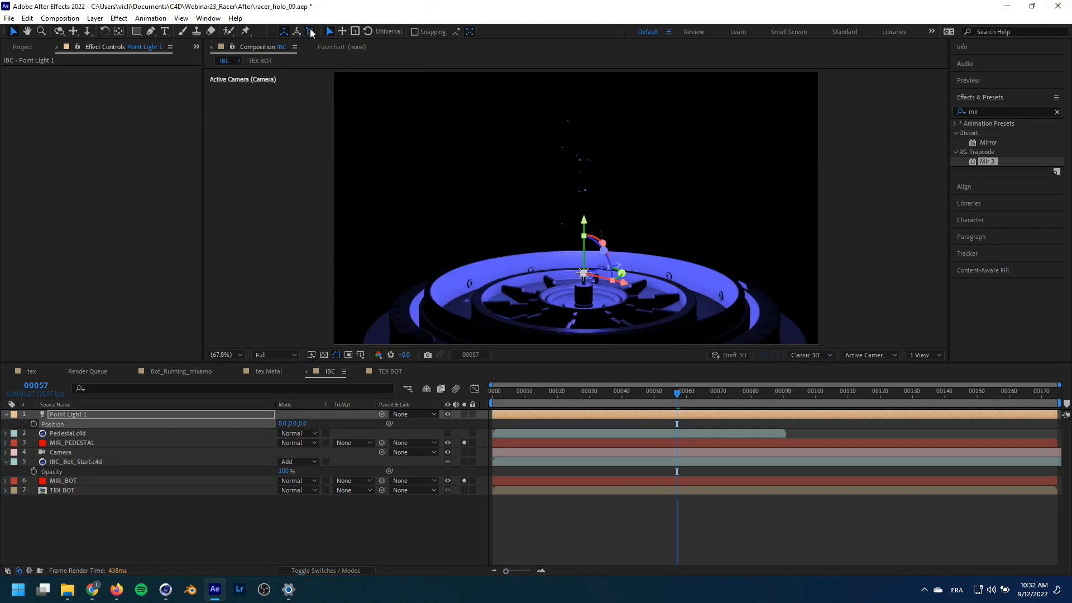
drag(643, 279, 933, 275)
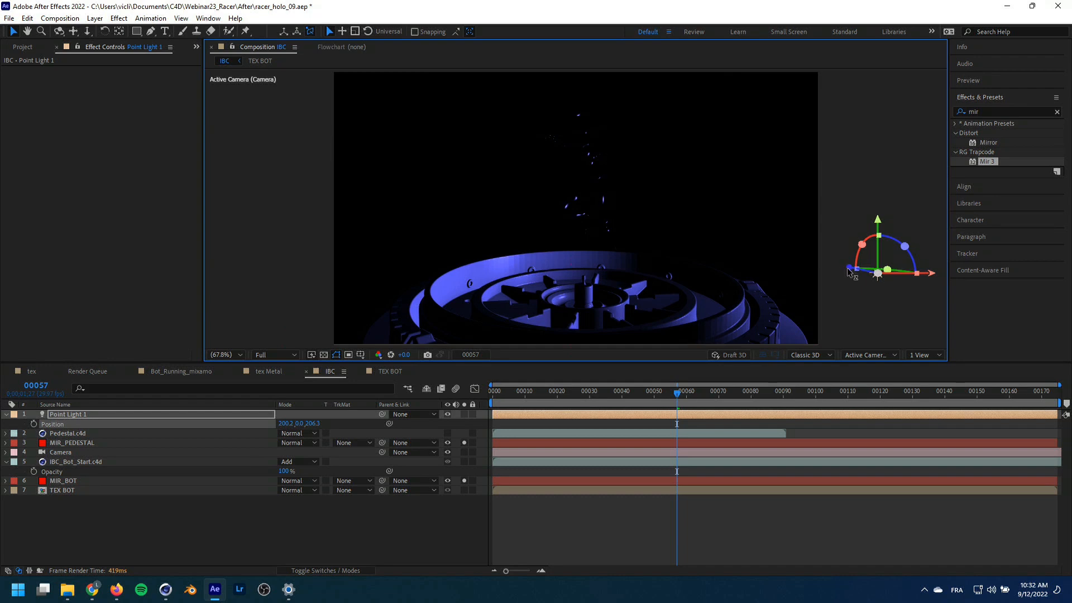
drag(846, 270, 878, 302)
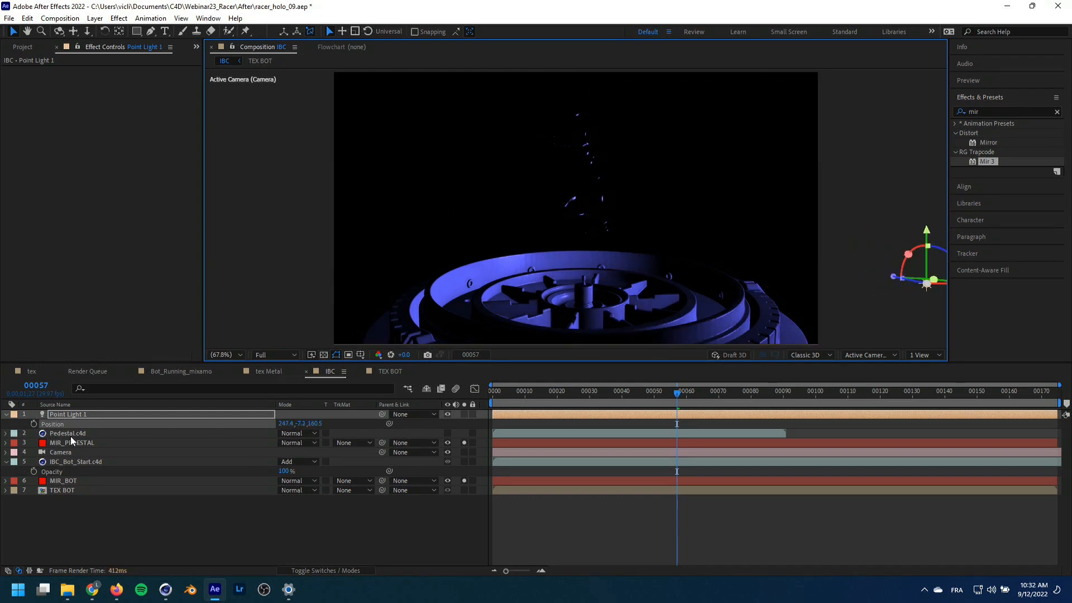
key(t)
drag(282, 433, 265, 434)
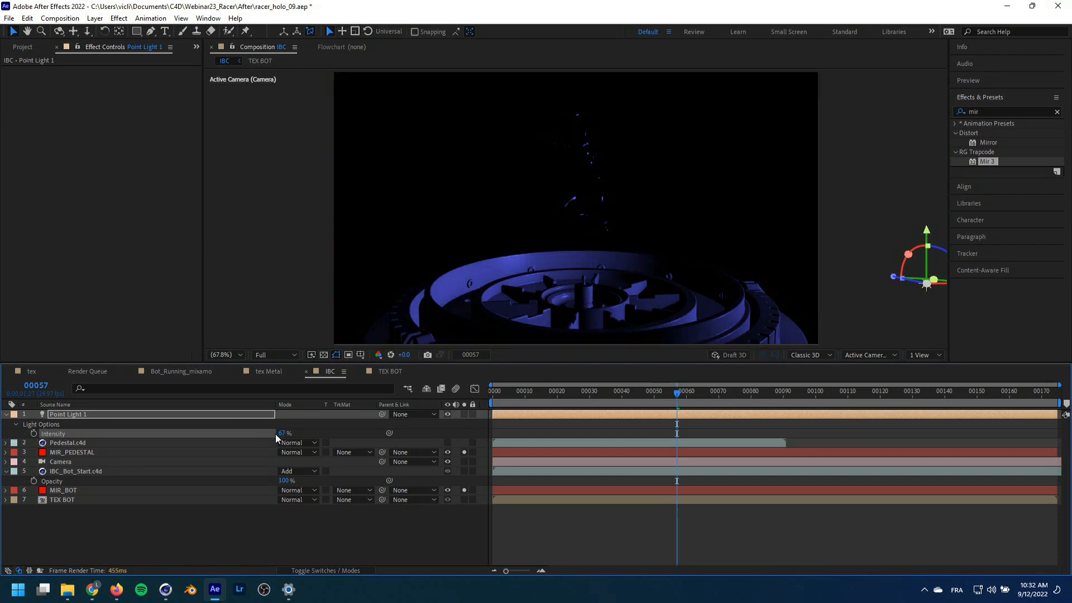
Duplicate Point Light 1 and move the copy to the opposite side, above the pedestal's left edge
click(67, 415)
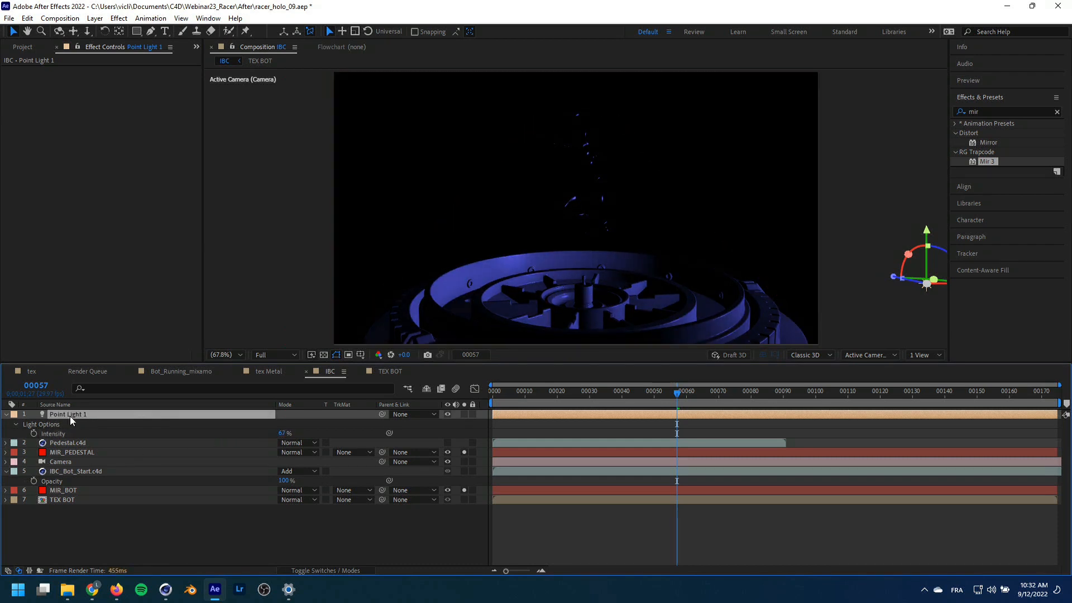
key(ctrl+d)
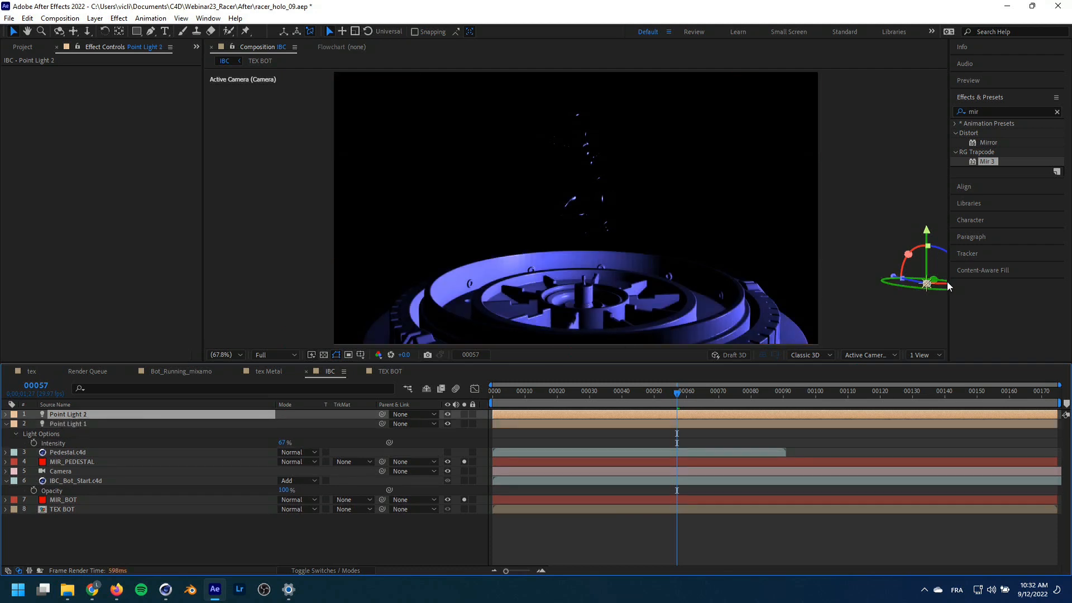
drag(947, 285, 376, 216)
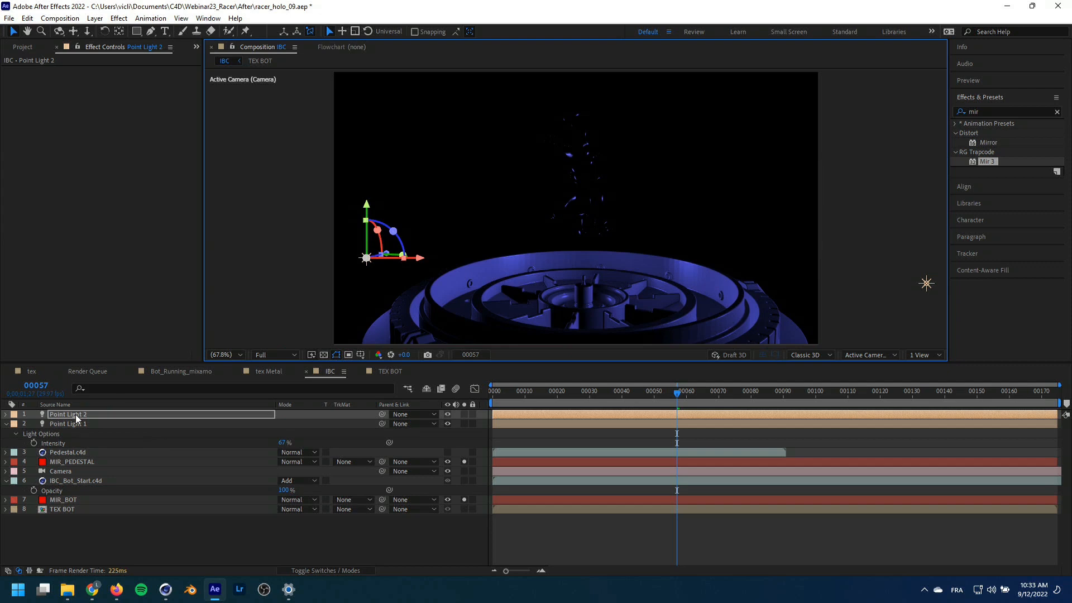
Change the colour of Point Light 2 to the light red FF5D61
key(t)
key(a)
key(a)
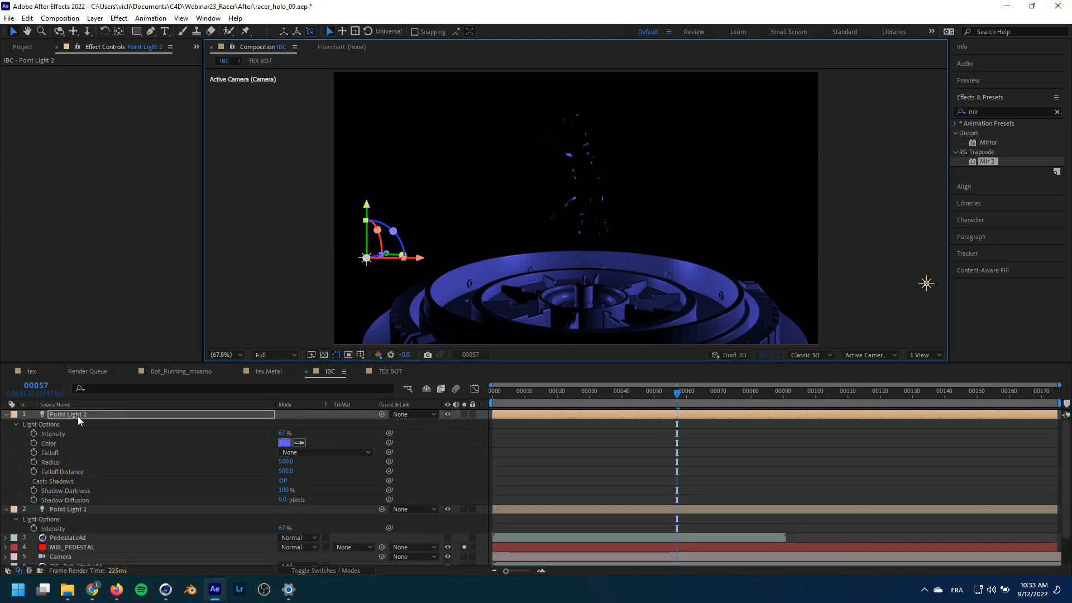
click(284, 444)
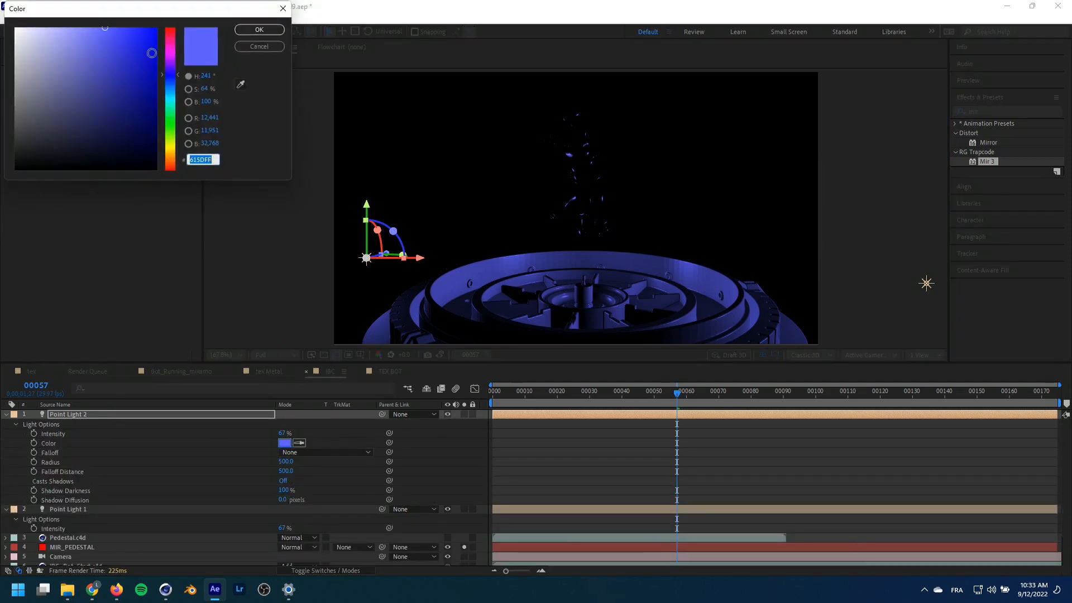
click(174, 36)
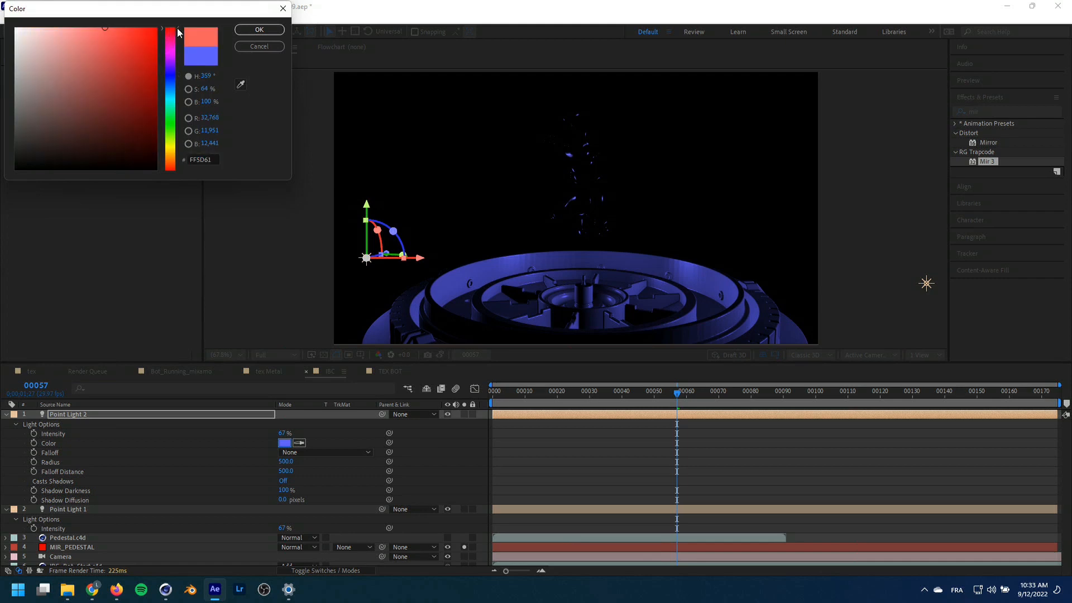
click(259, 30)
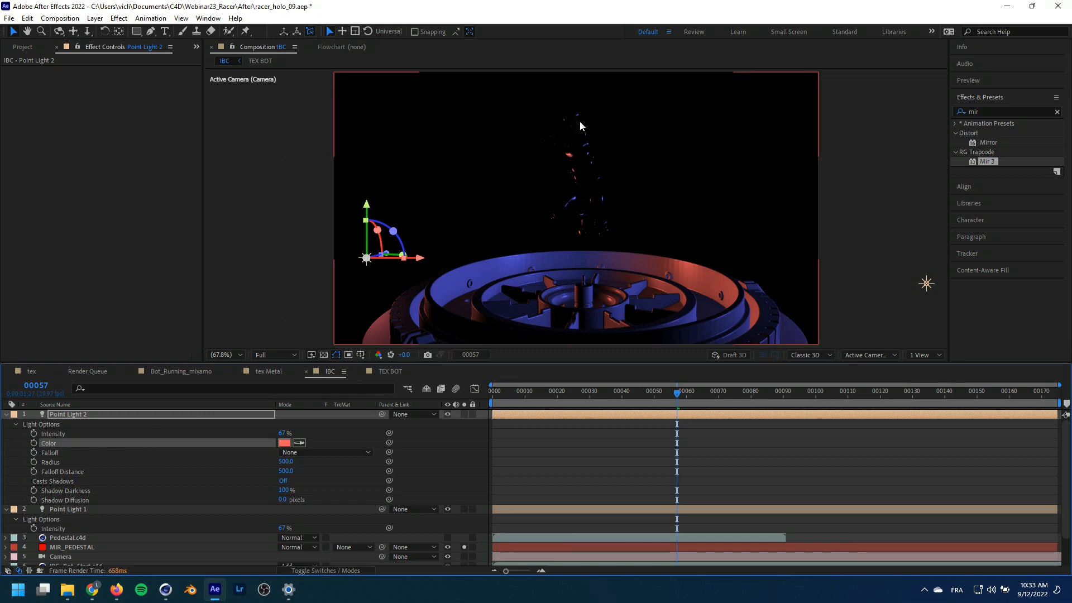
Set the Mir material of the MIR_BOT layer to 73% diffuse and 0% ambient
scroll(63, 541, down, 2)
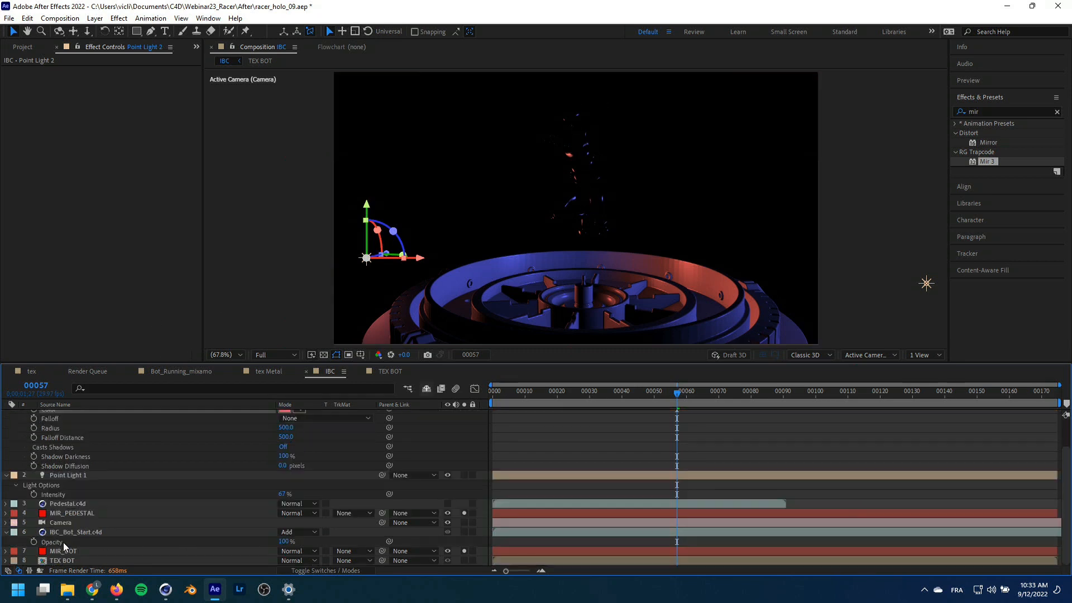
click(58, 551)
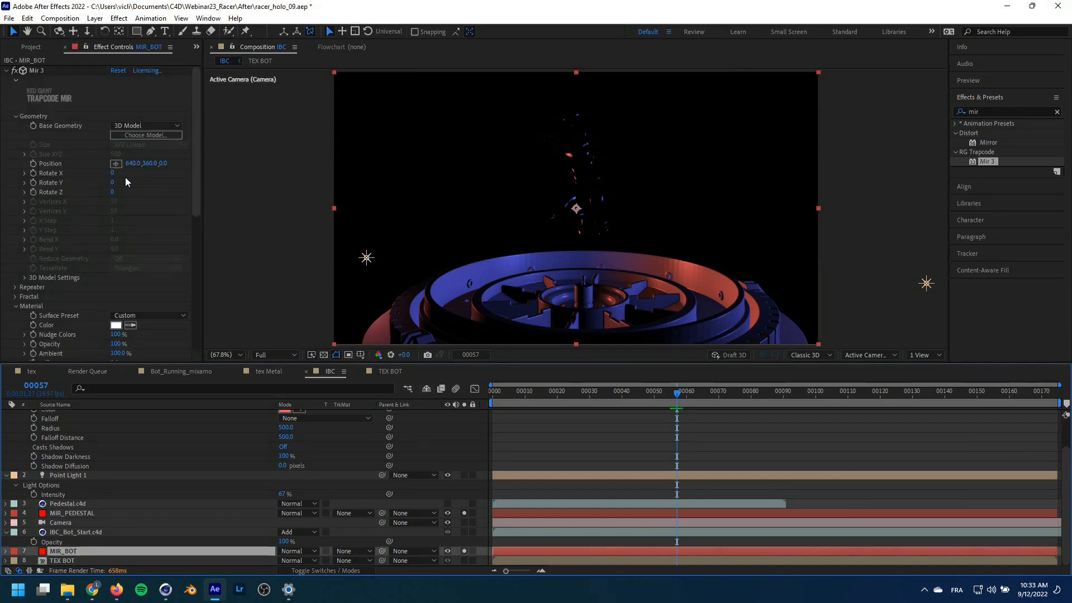
drag(196, 85, 198, 191)
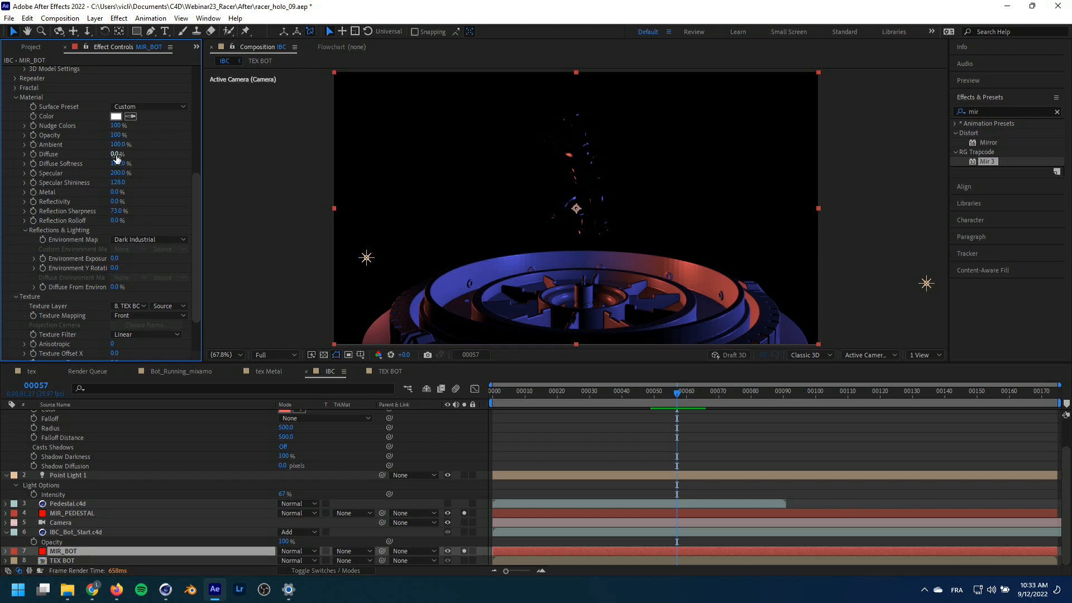
drag(115, 154, 154, 153)
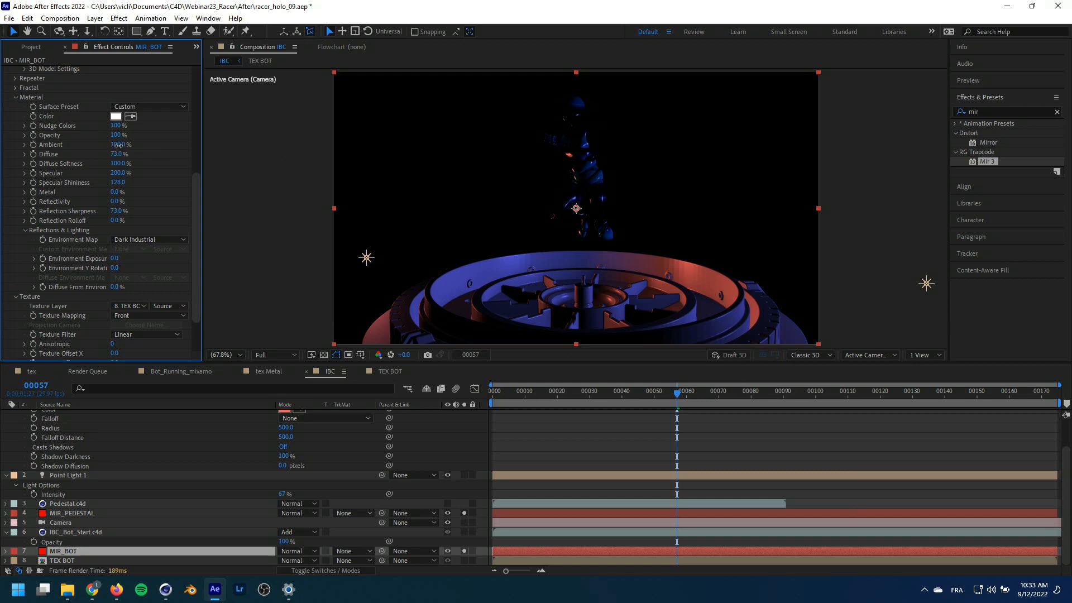
drag(116, 145, 49, 155)
Move the current time to frame 41 and collapse the properties of Point Light 2 and Point Light 1
drag(621, 392, 626, 392)
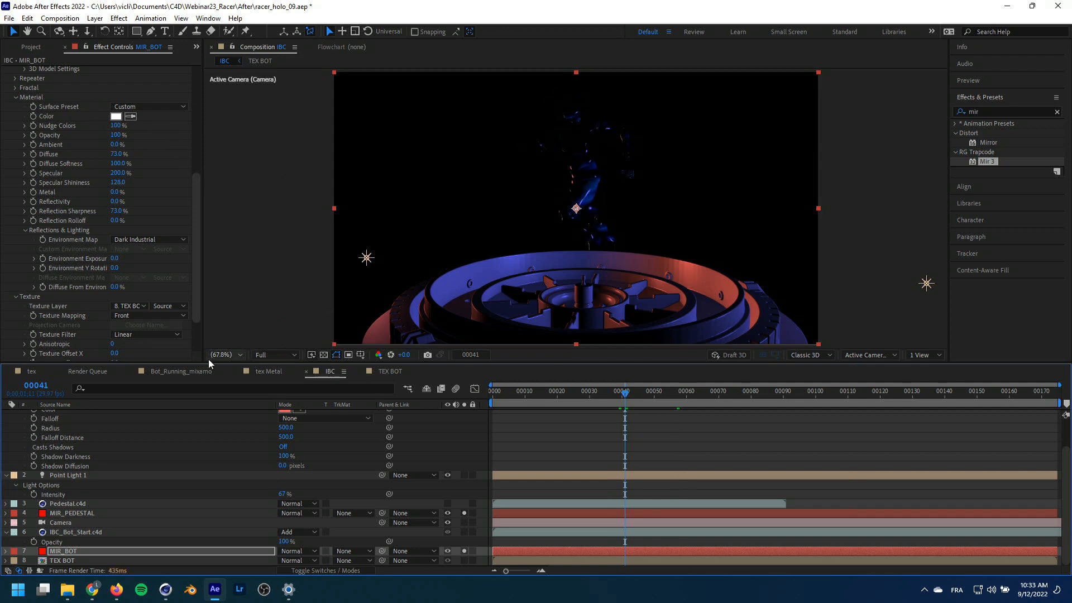
scroll(112, 463, up, 2)
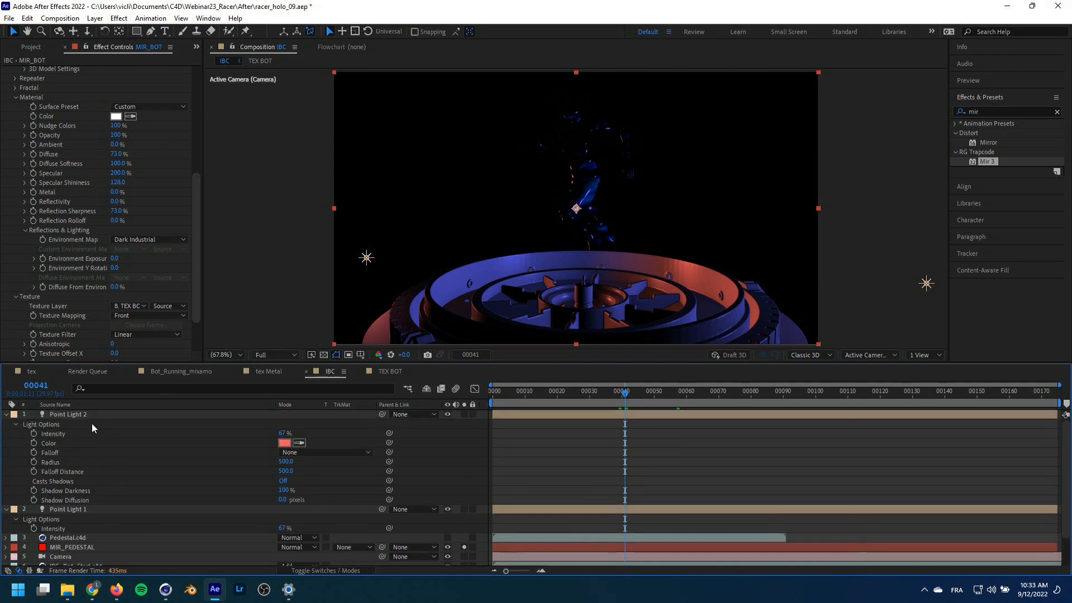
click(7, 415)
click(7, 423)
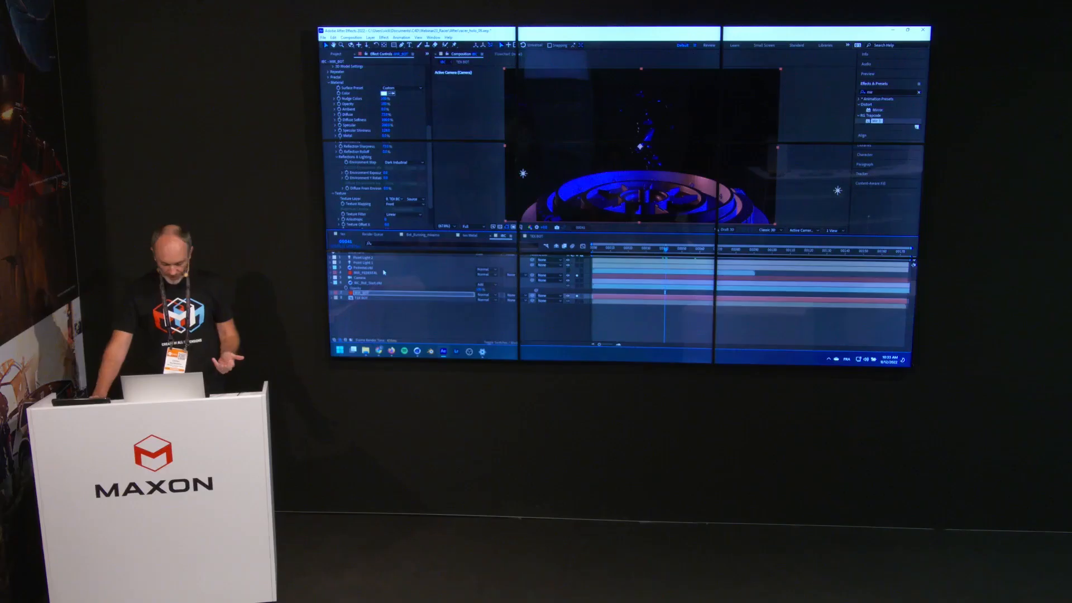
Switch to Cinema 4D and bring up the IBC_Bot_Start.c4d scene
click(417, 350)
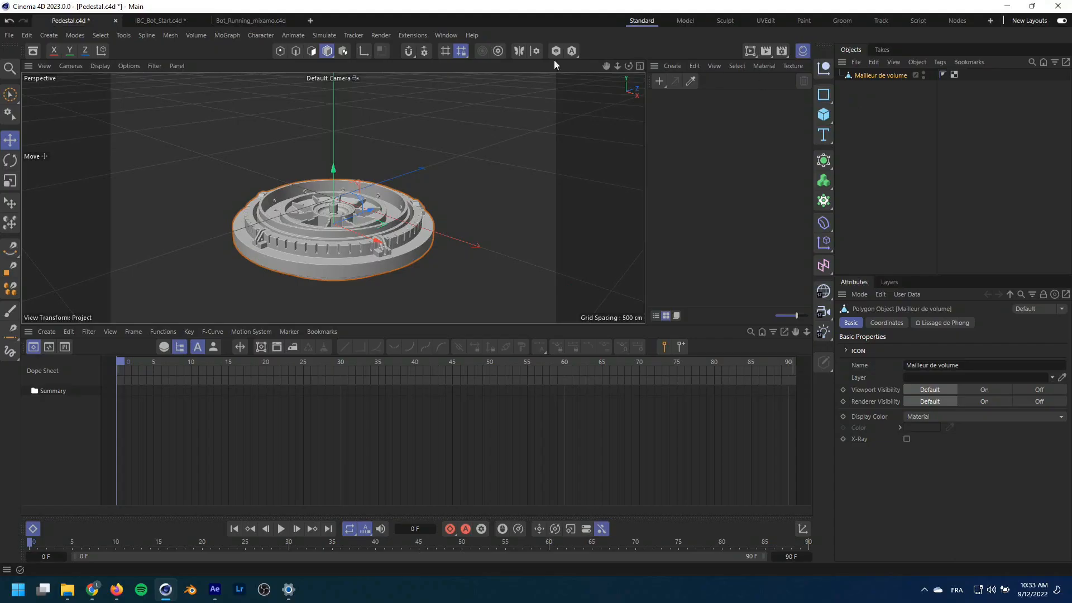
click(253, 20)
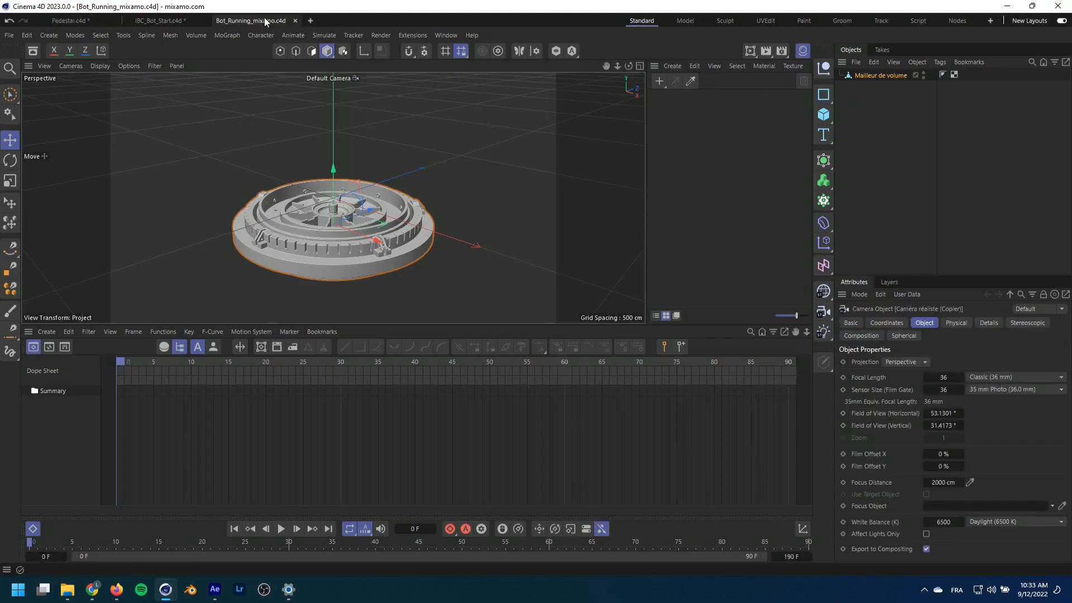
click(174, 22)
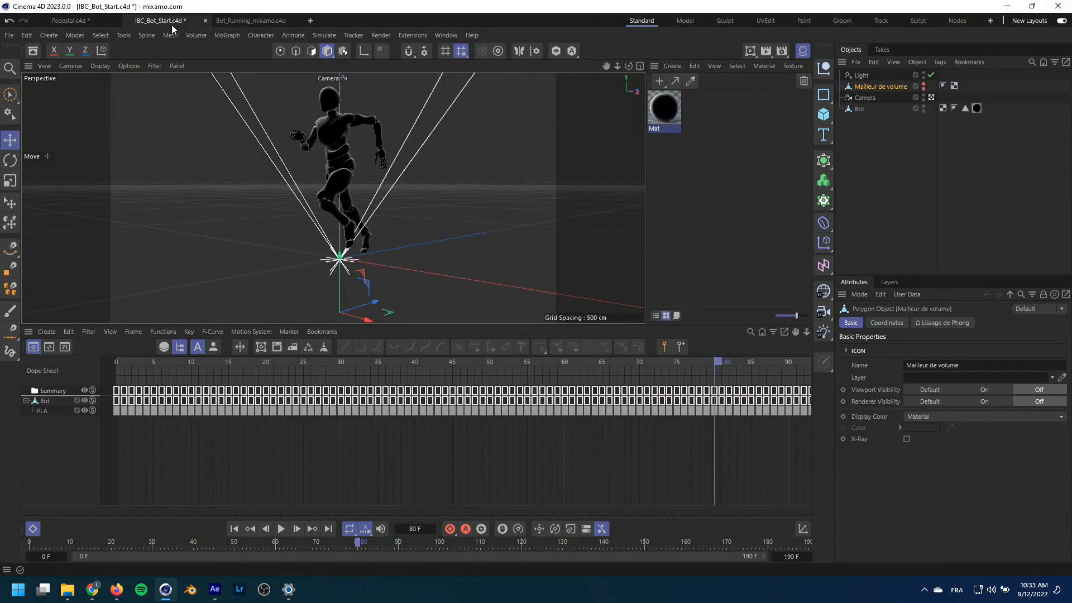
Rename the scene's Light object as BEAM and save the scene
click(861, 75)
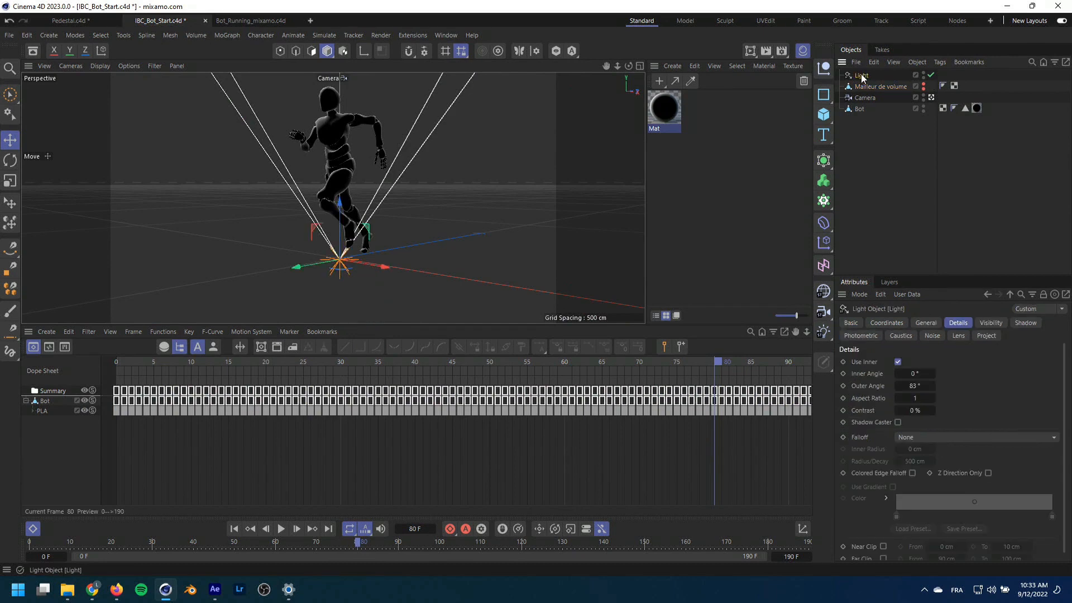
double_click(862, 76)
text(Bl)
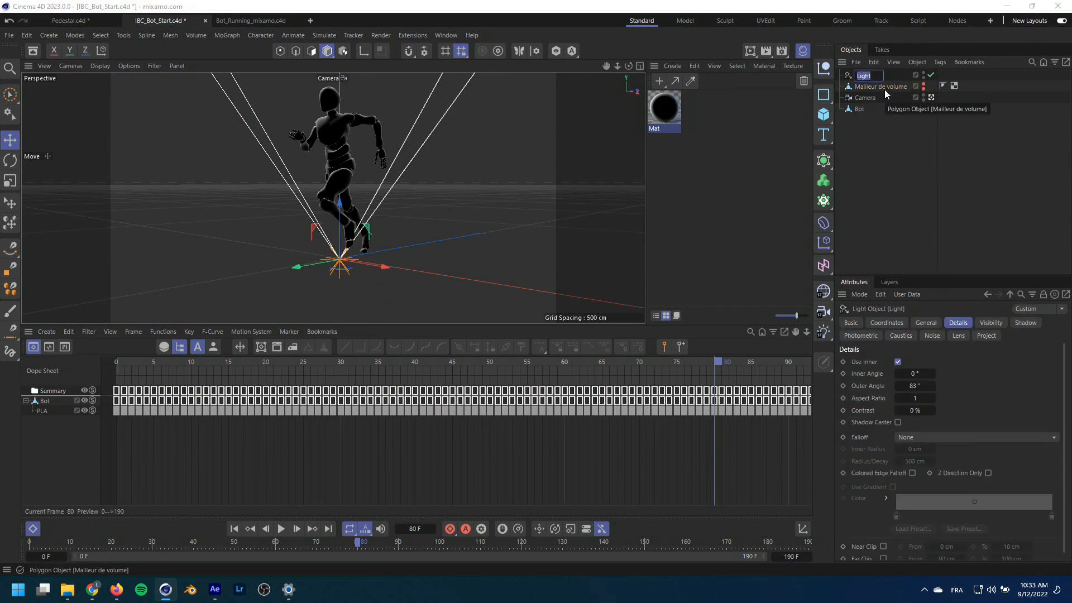
text(AM)
key(Return)
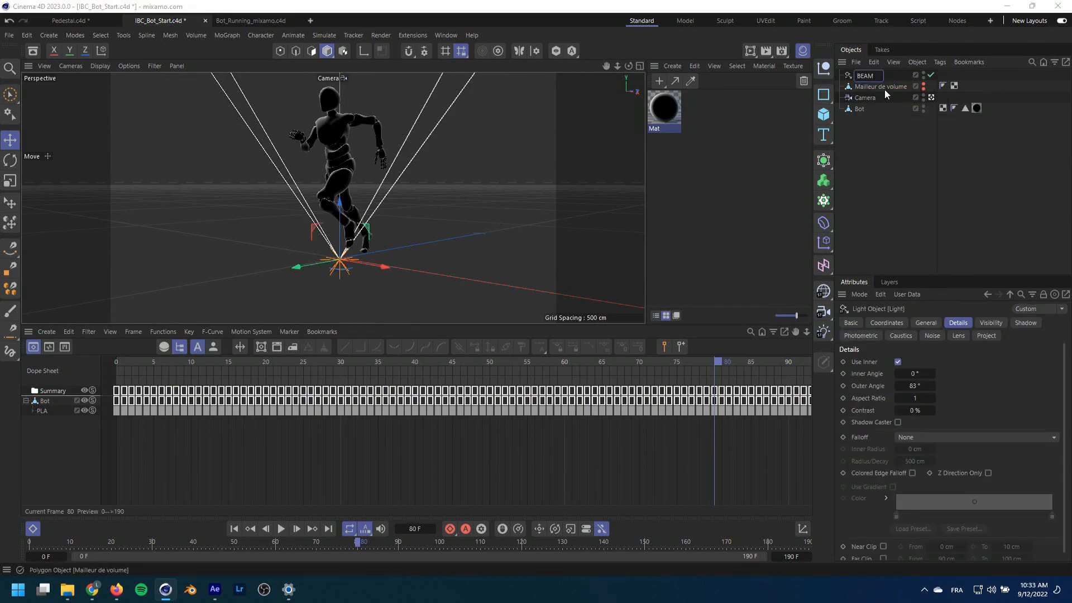
key(ctrl+s)
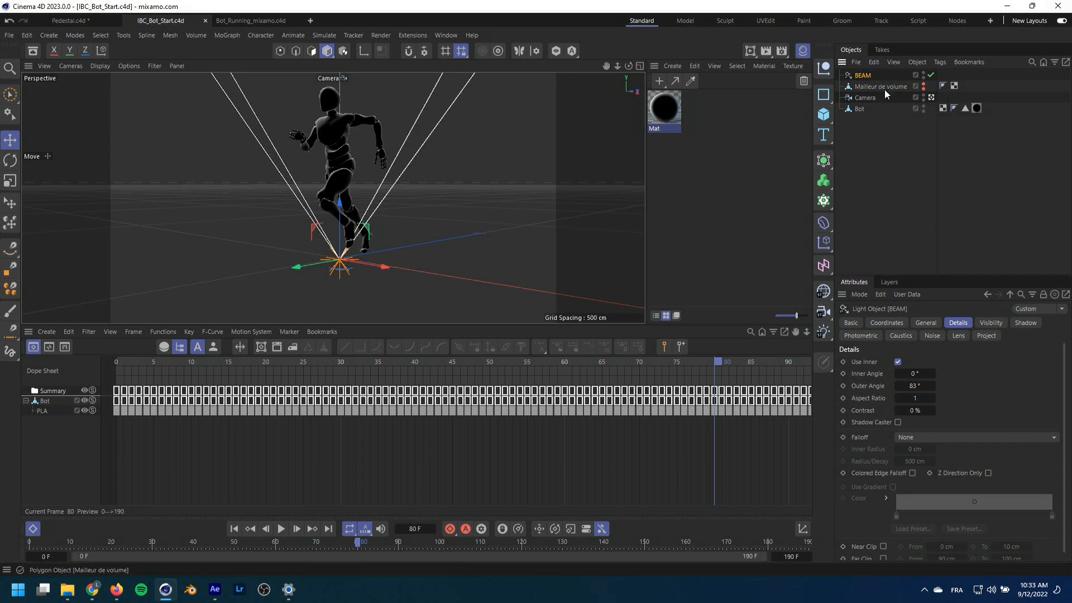
Switch back to After Effects, delete the Camera layer and extract the Cinema 4D scene data from the IBC_Bot_Start.c4d layer again
click(215, 589)
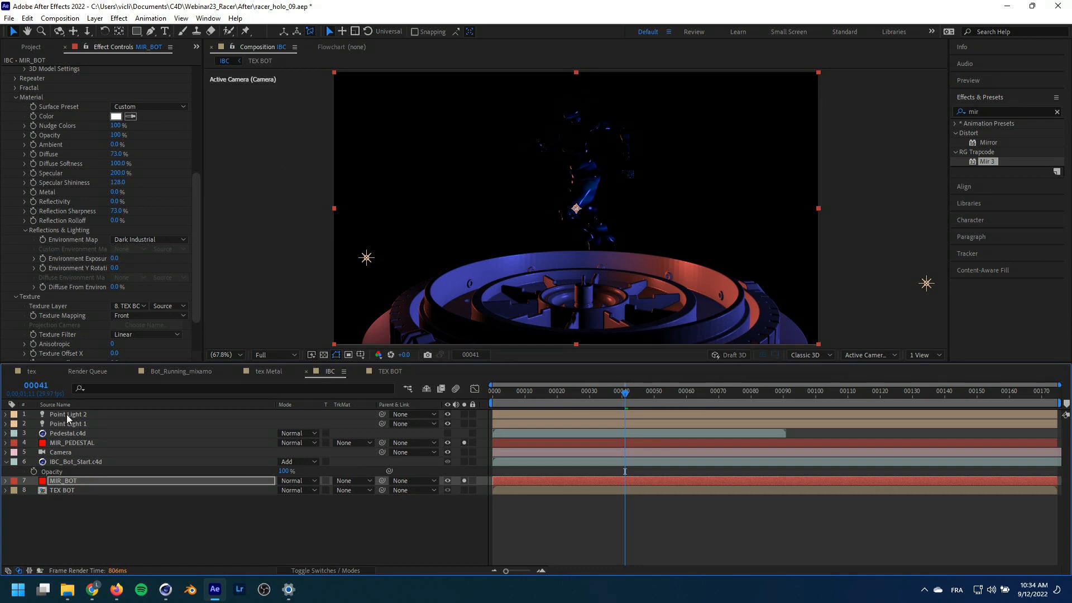
click(66, 464)
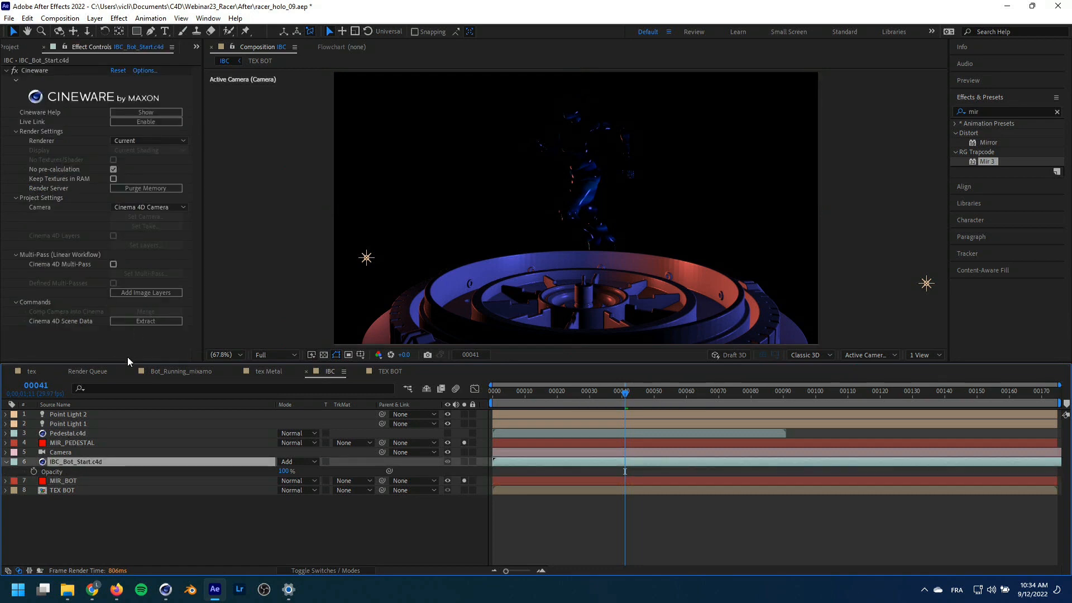
click(63, 452)
key(Delete)
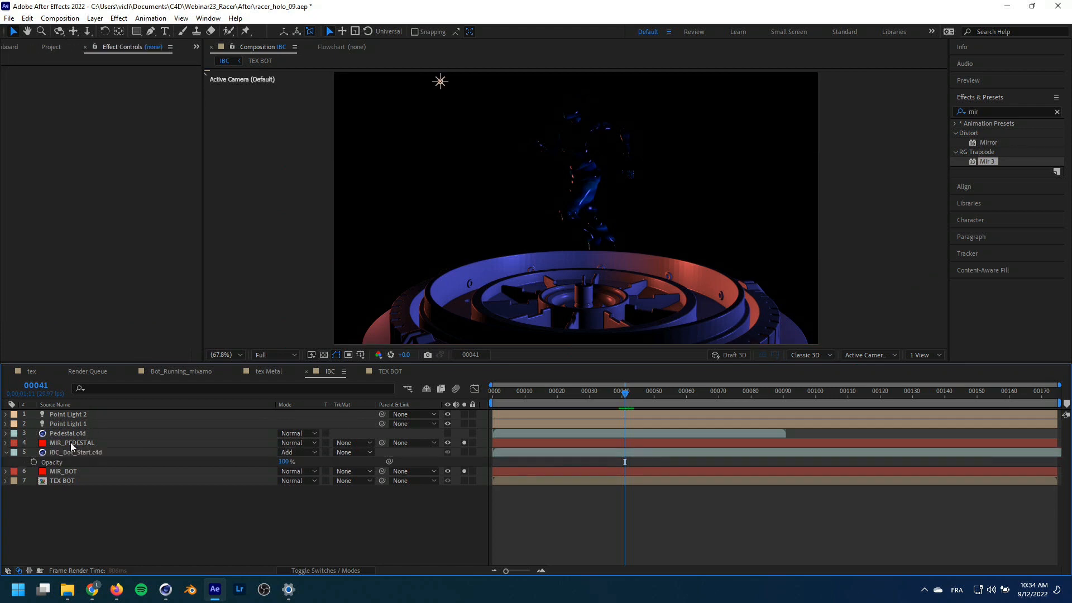
click(68, 453)
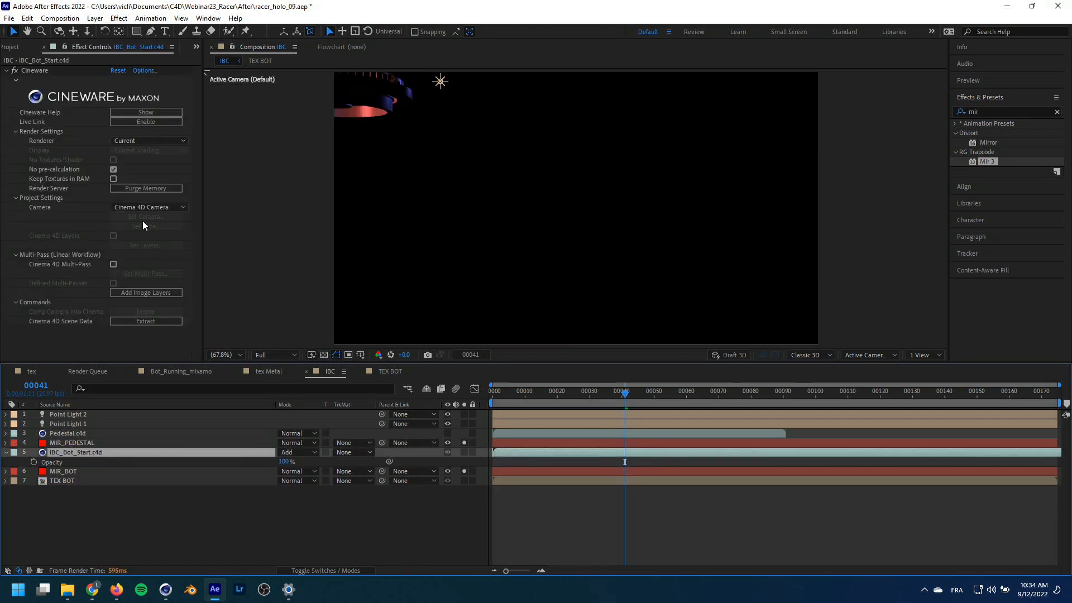
click(145, 322)
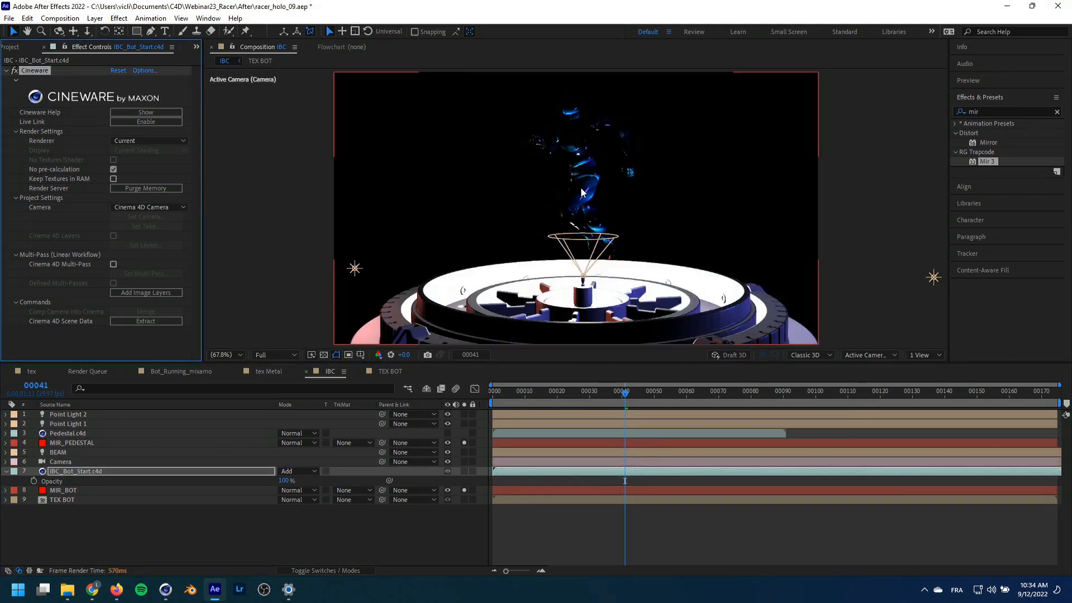
Set the intensity of the BEAM light to 35%
click(62, 471)
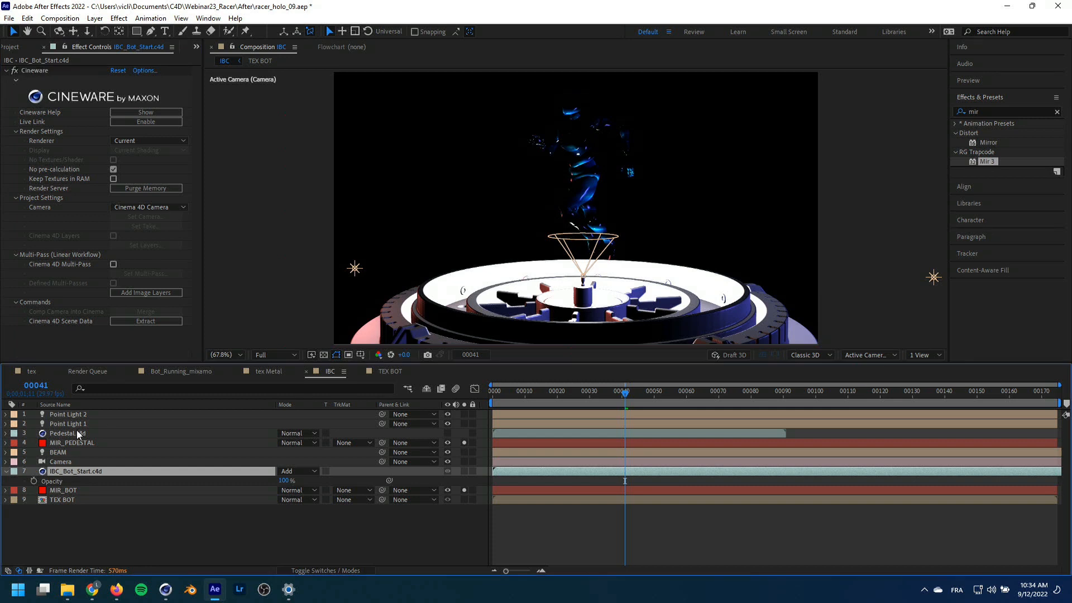
click(58, 452)
key(t)
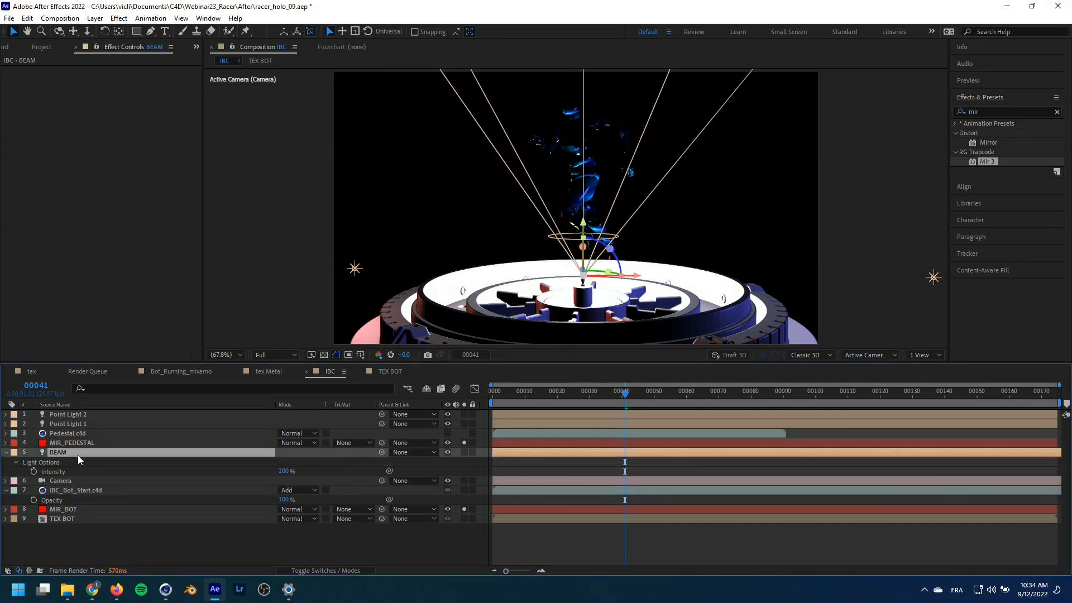
drag(287, 475, 194, 473)
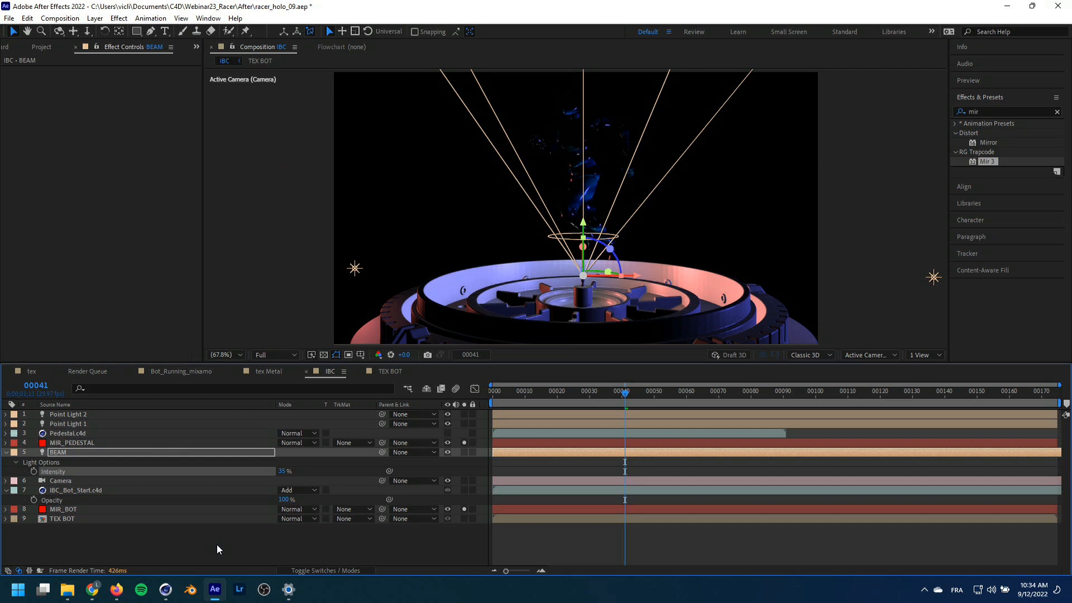
Create a solid named LUX at 1280 x 720 px with the black colour 000000
key(ctrl+y)
text(LUX)
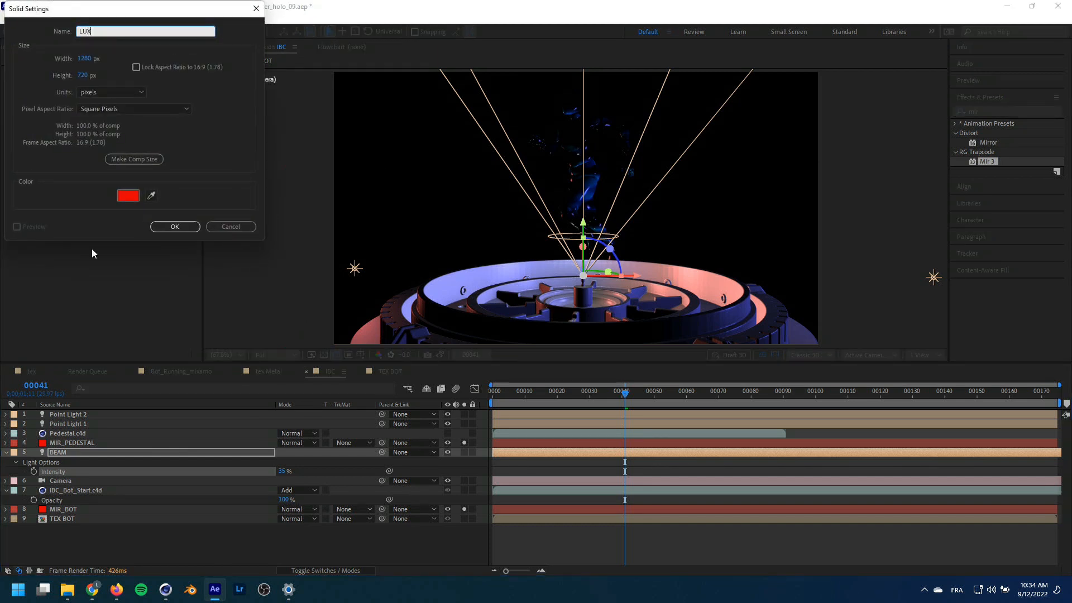
click(128, 195)
text(000000)
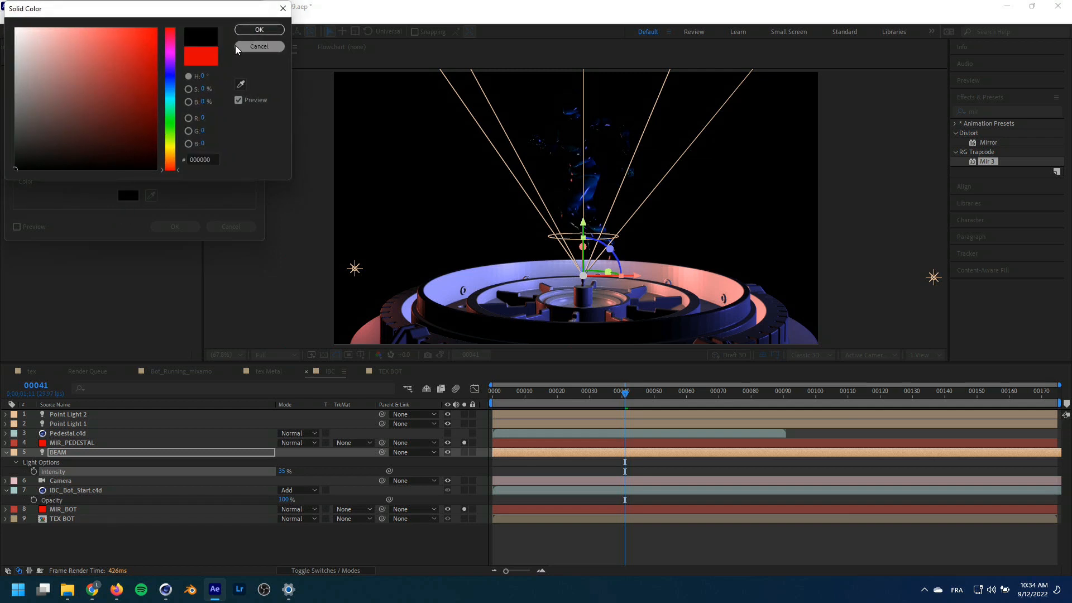
key(Return)
click(185, 230)
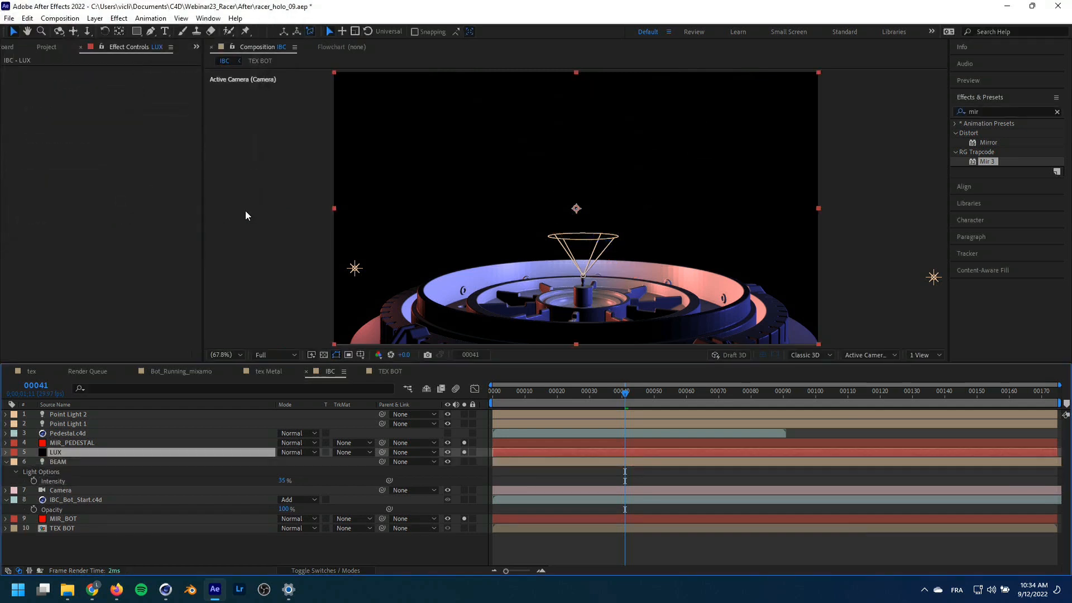
Find the Trapcode Lux effect and apply it to the LUX solid
click(1003, 111)
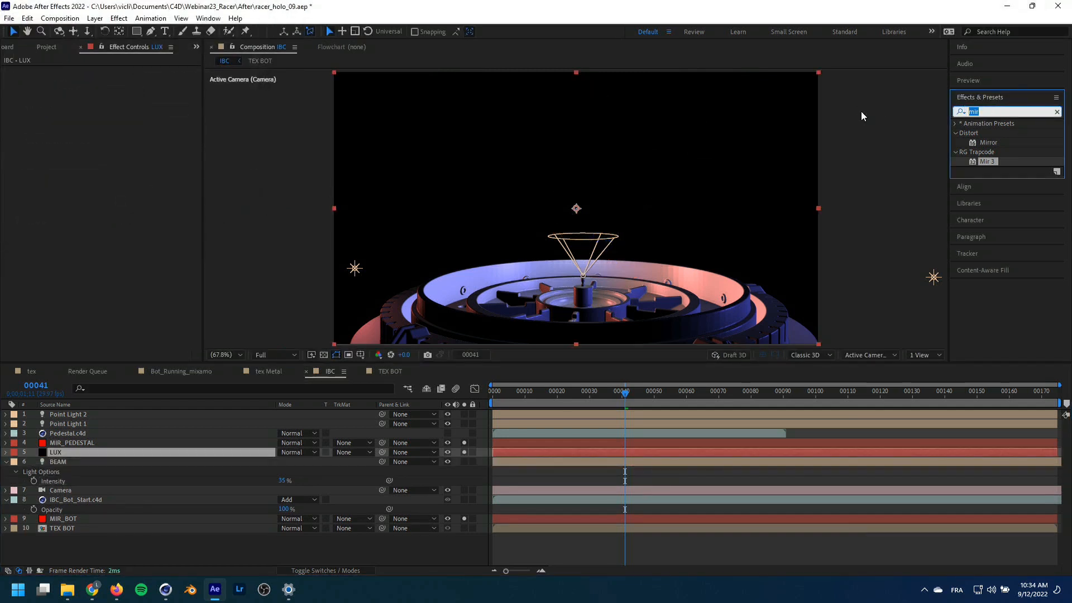
text(lux)
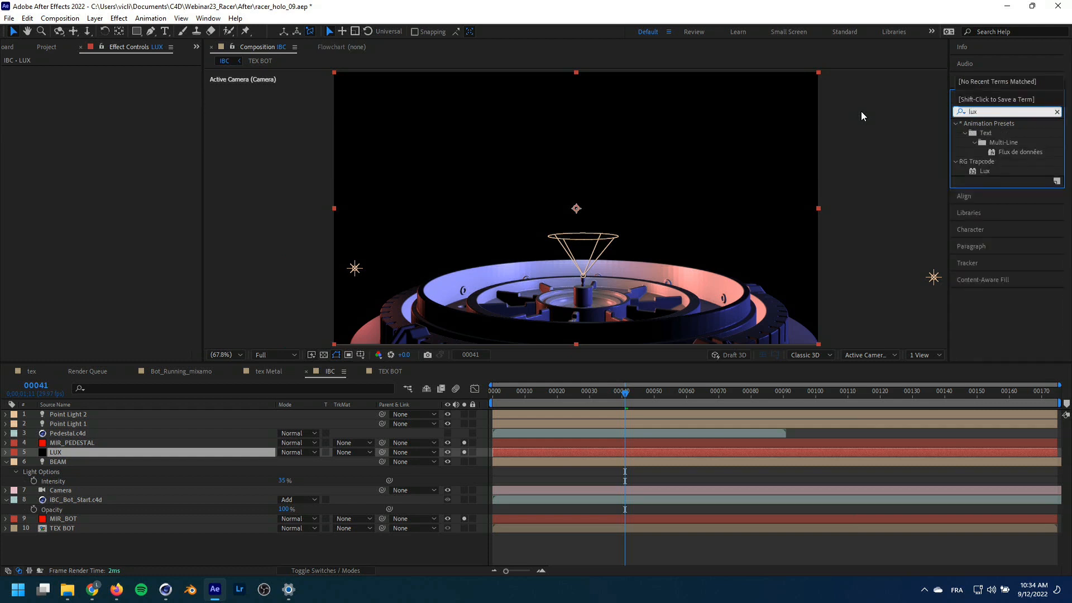
double_click(984, 171)
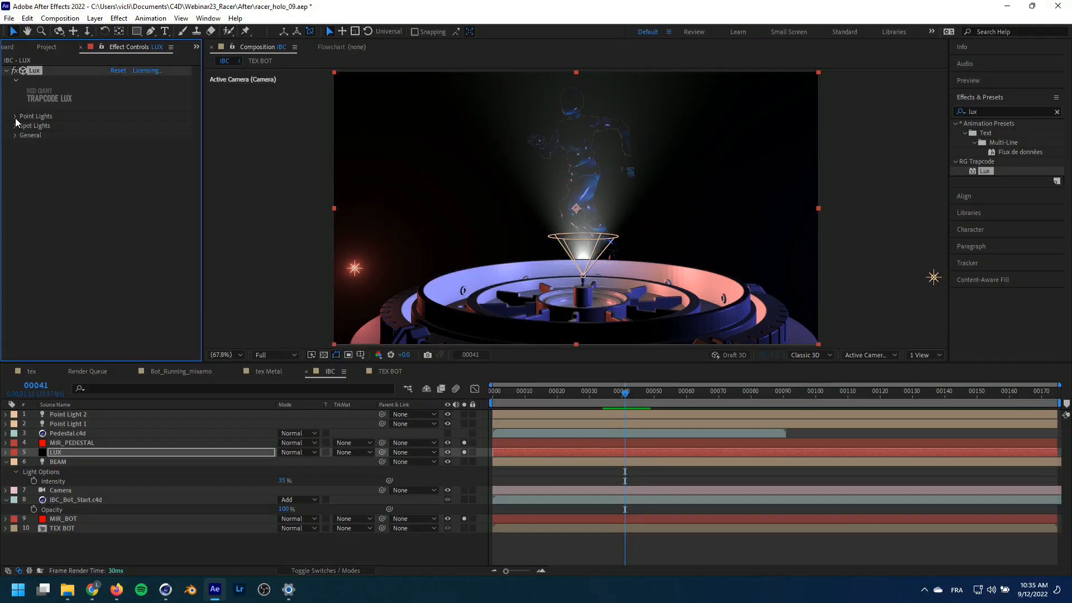
Set the Lux effect's point light intensity to 162, keeping the Natural point light model
click(16, 116)
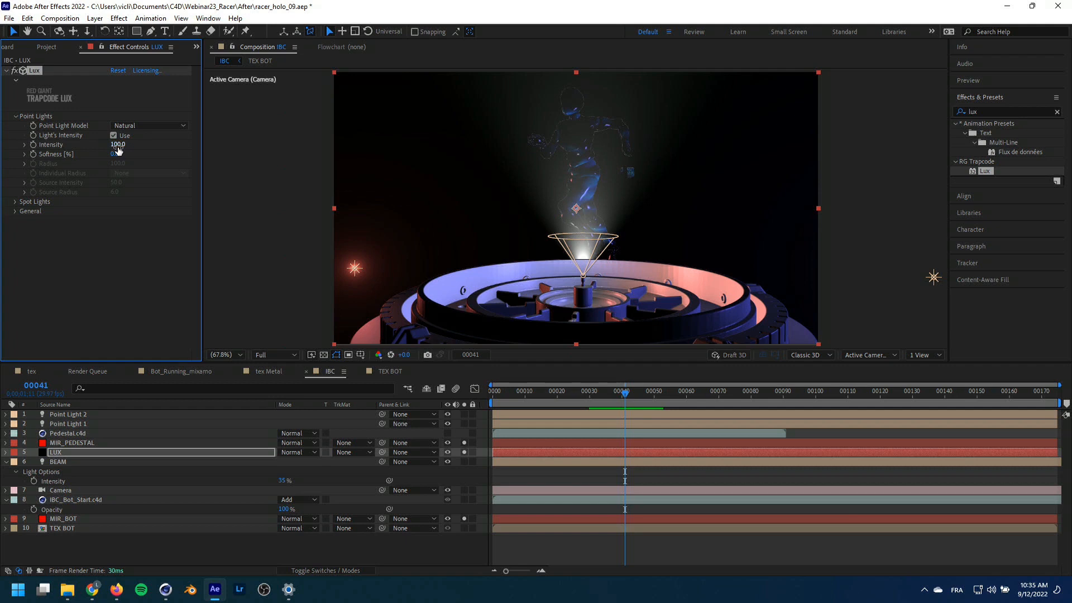
drag(128, 144, 152, 142)
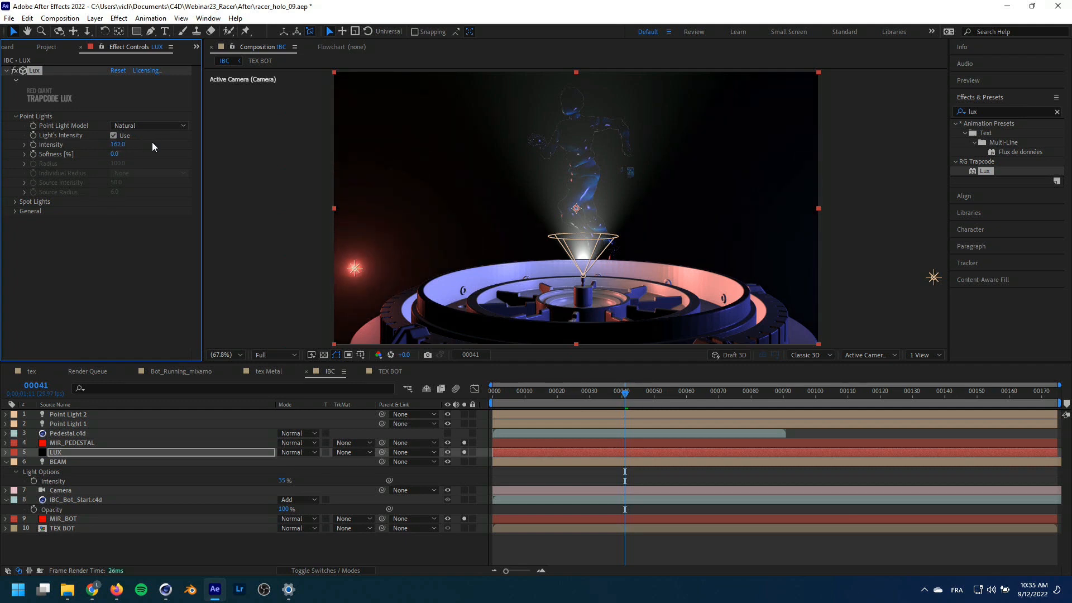
click(159, 126)
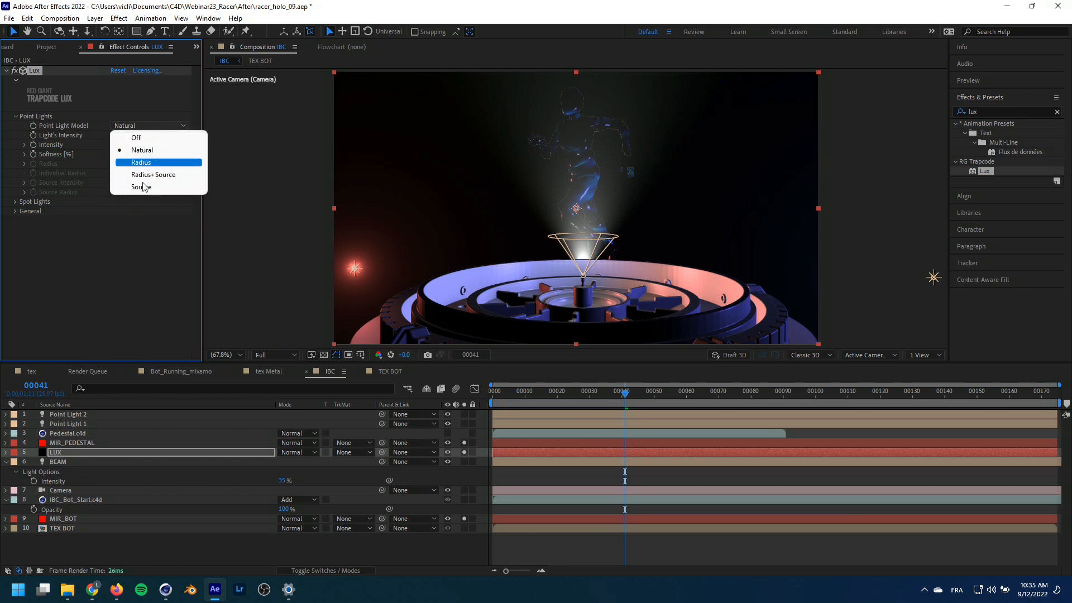
click(128, 267)
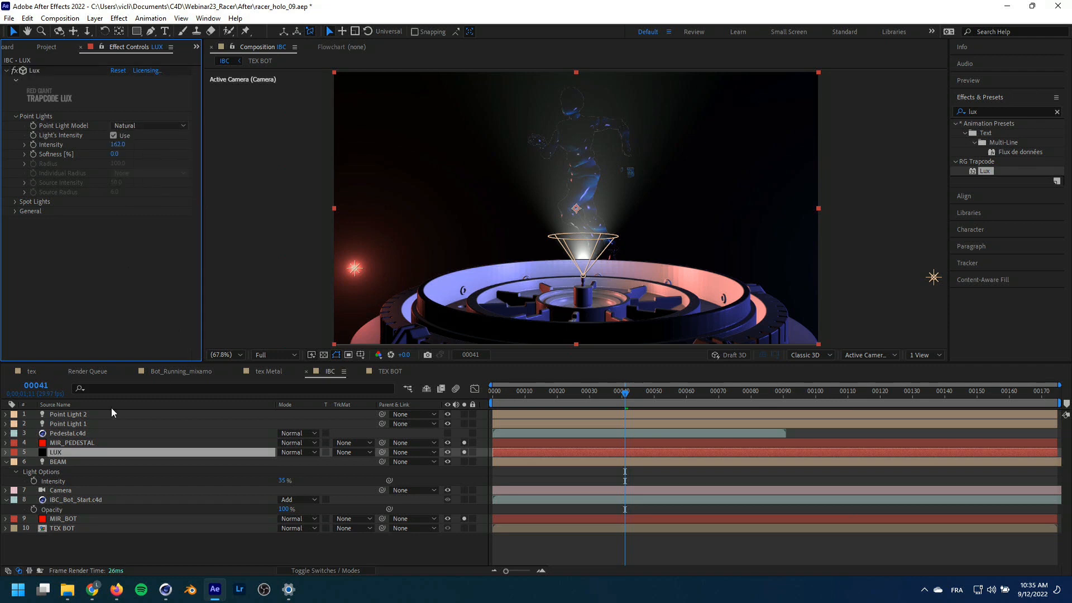
Move Point Light 1 closer to the pedestal, just outside the frame's right edge, and reselect the LUX layer
click(65, 424)
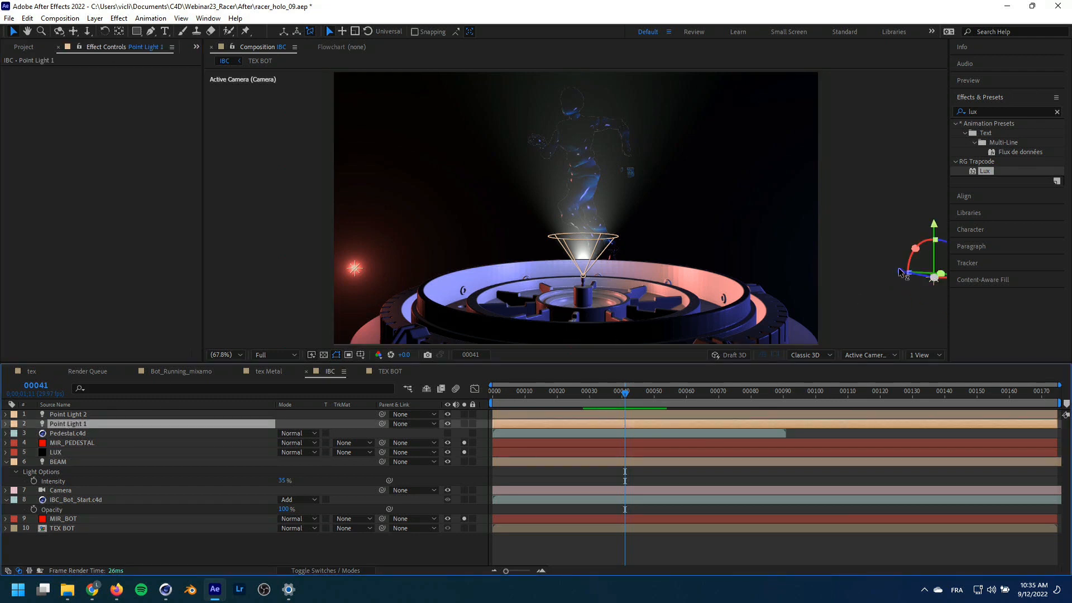
drag(900, 271, 816, 259)
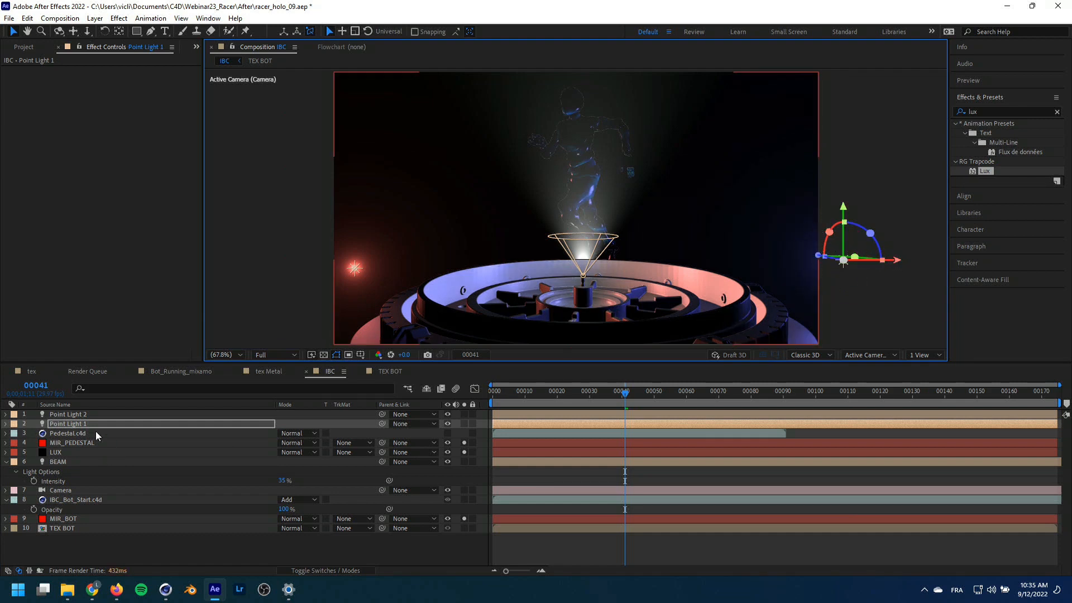
click(55, 452)
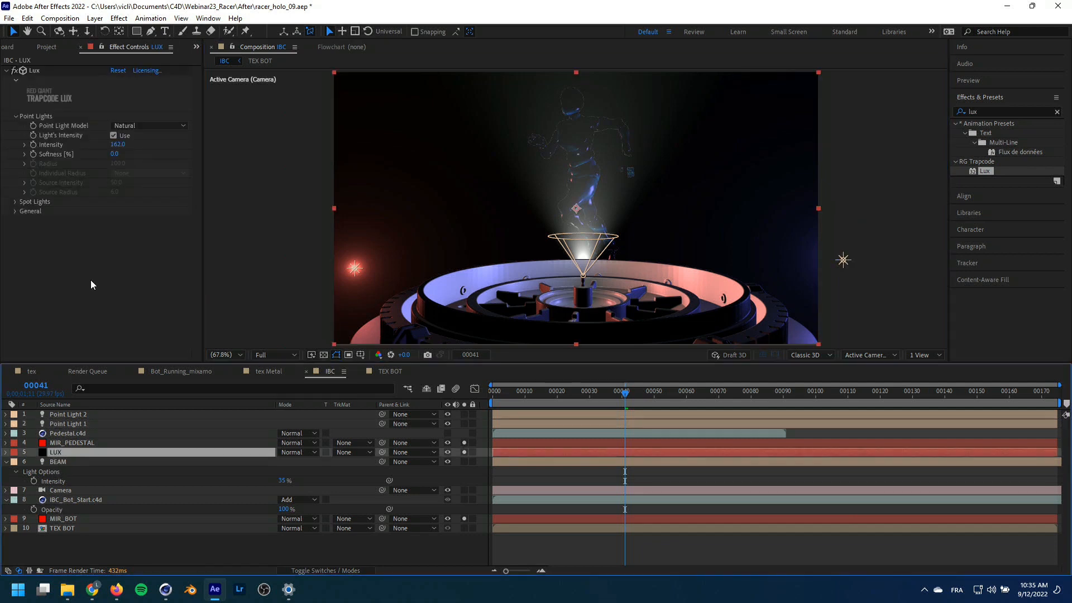
Set the Lux point light intensity to 216 and move the LUX layer above the MIR_PEDESTAL layer
click(14, 212)
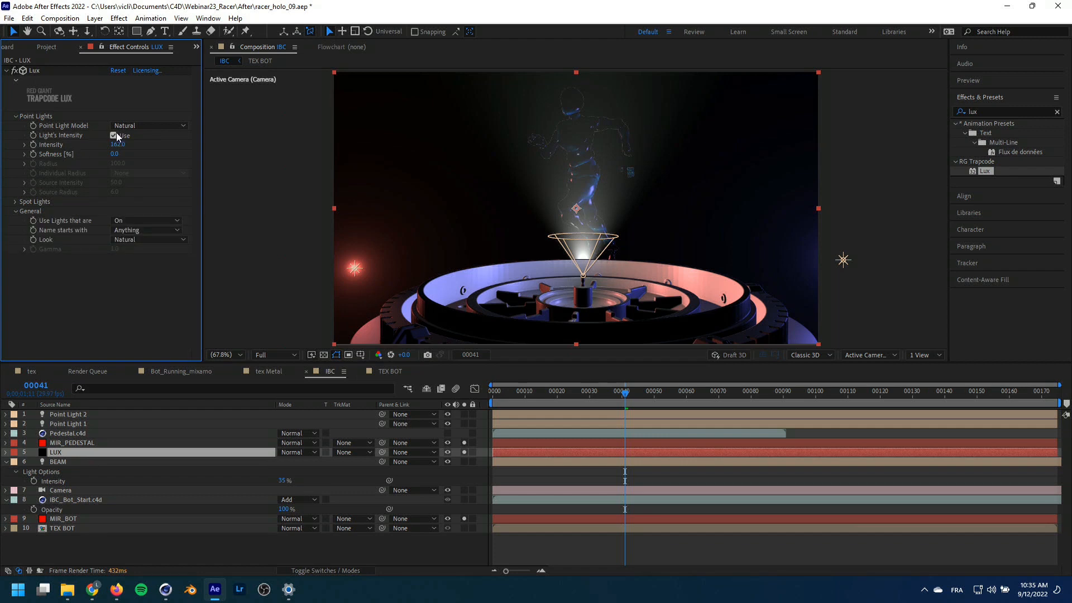
drag(118, 144, 146, 143)
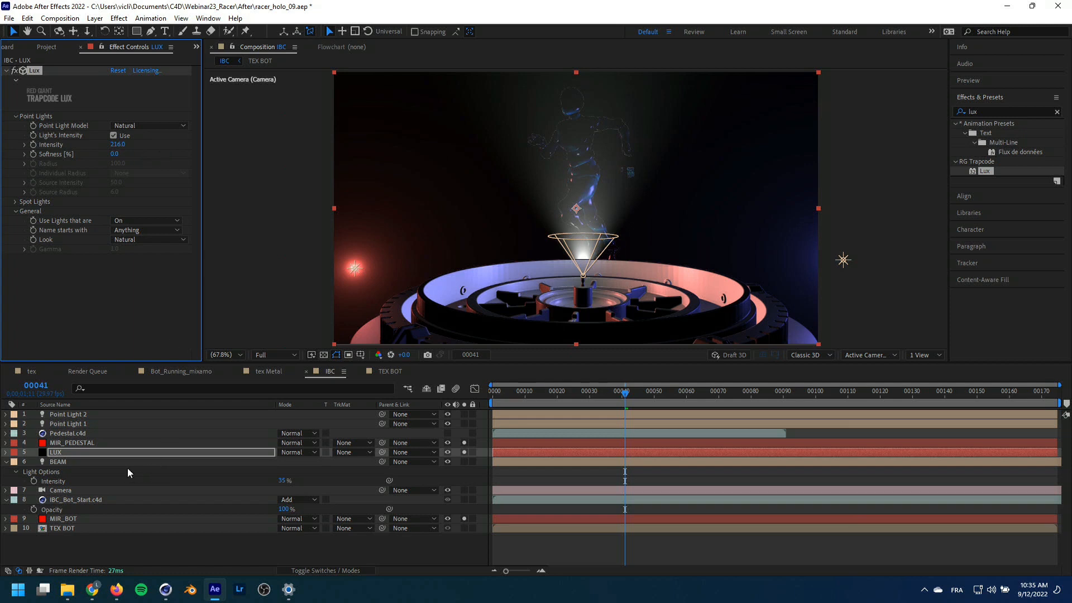
drag(55, 454, 82, 438)
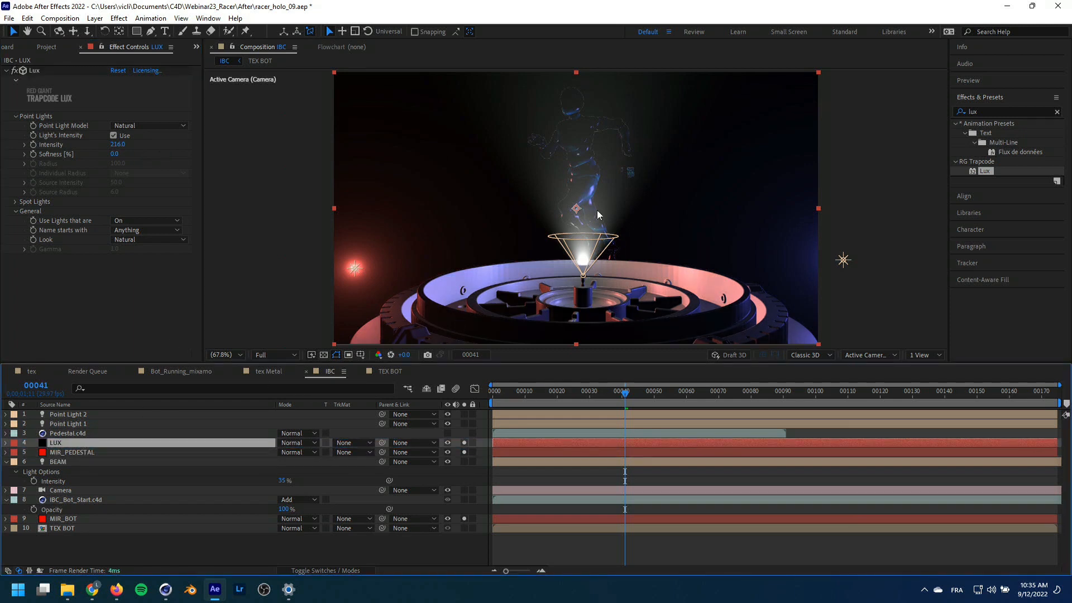
Set the Lux spot lights' start distance to 0 and preview the beam up to frame 39
click(16, 201)
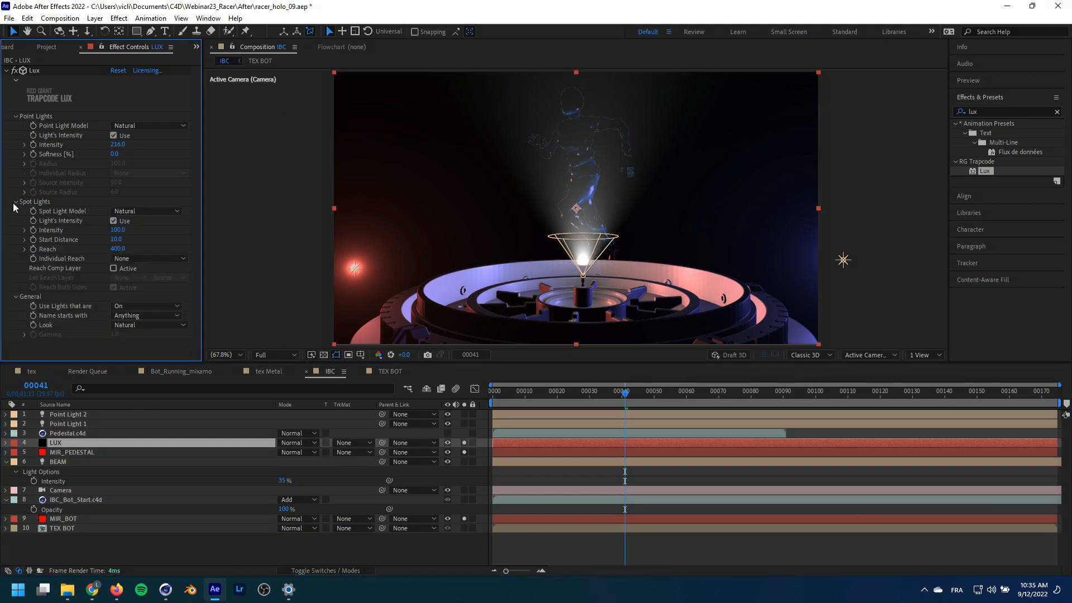
click(116, 239)
text(0)
key(Return)
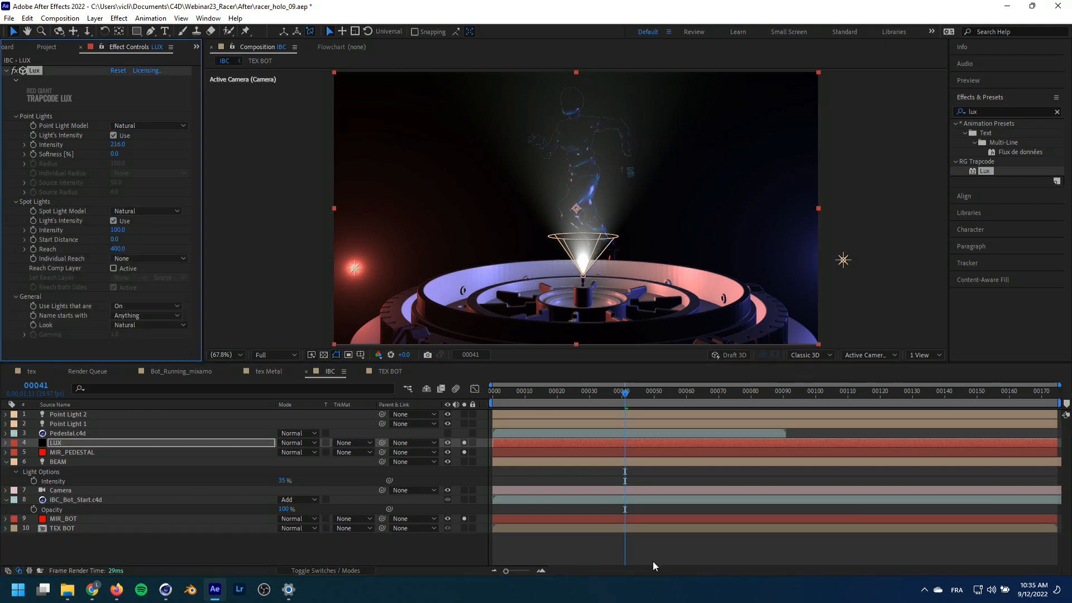
click(658, 504)
drag(534, 400, 618, 391)
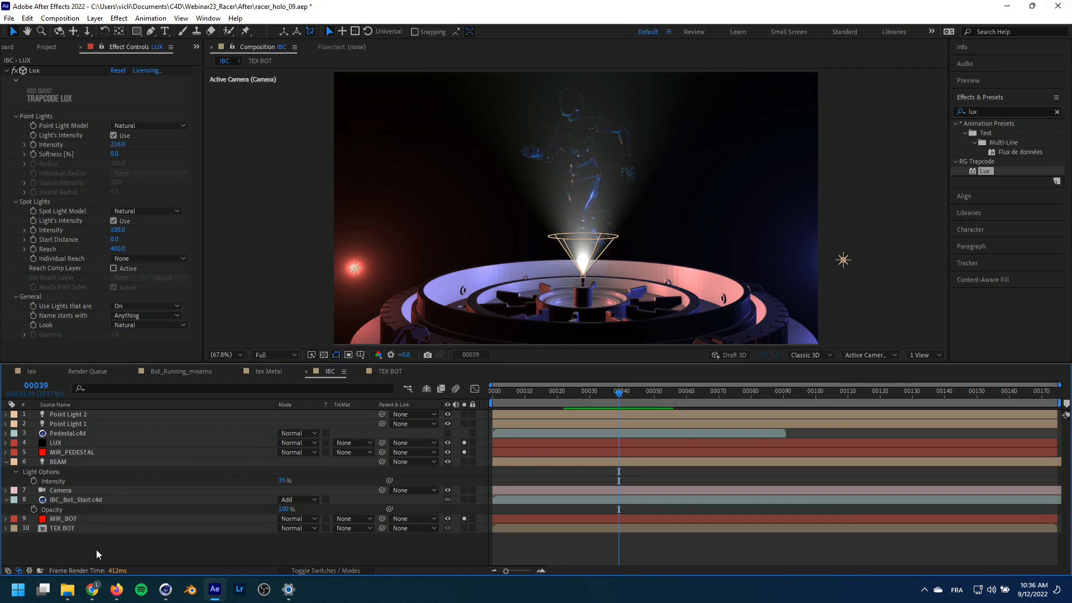
Create a black solid named FORM at 1280 x 720 px
key(ctrl+y)
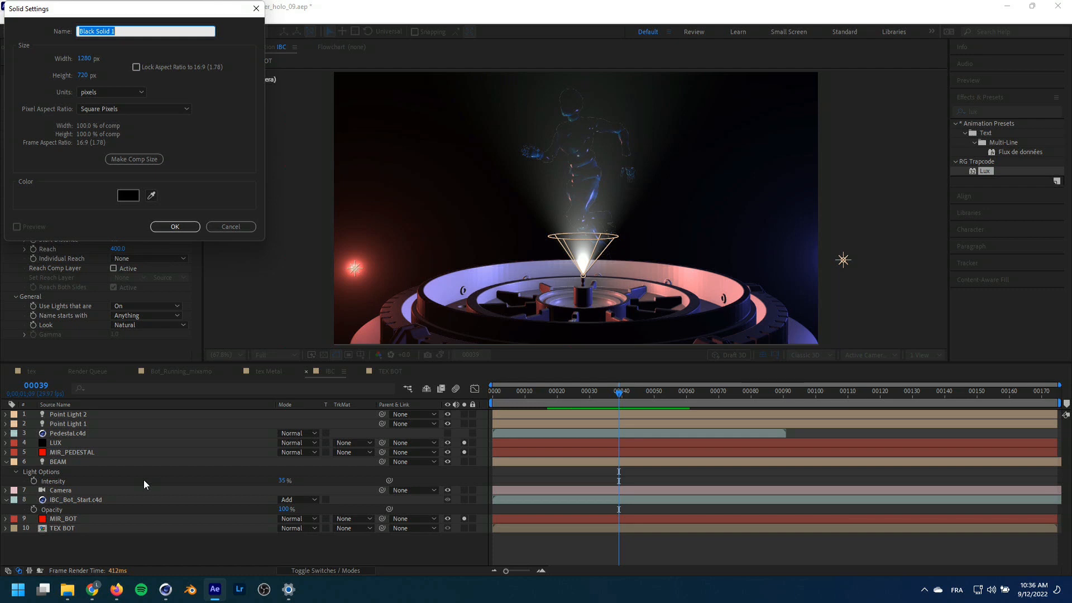
text(FORM)
click(158, 226)
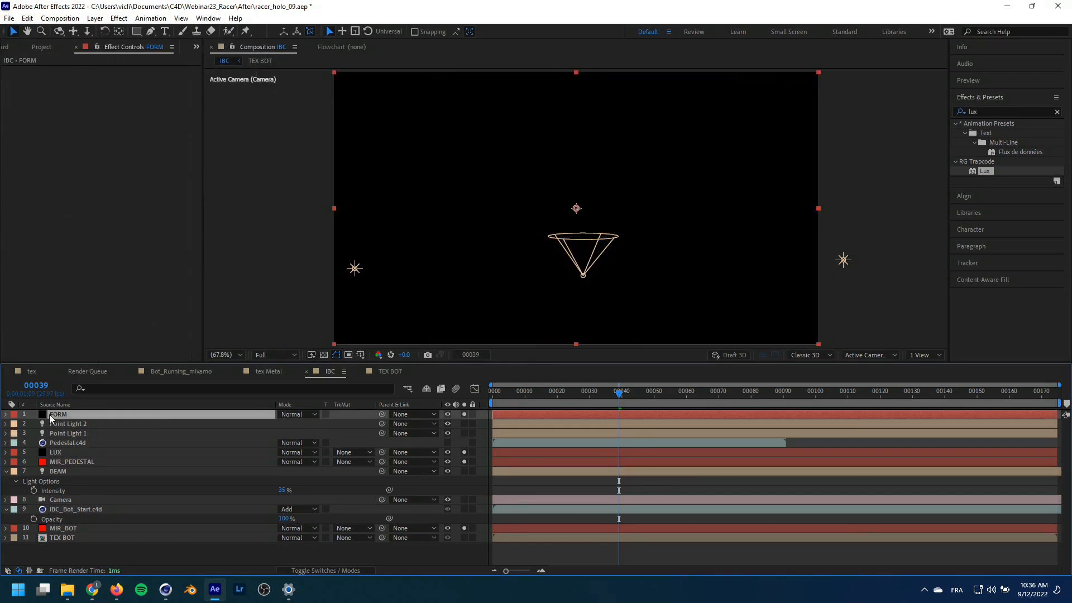
Find the Trapcode Form effect and apply it to the FORM solid
drag(981, 113, 891, 120)
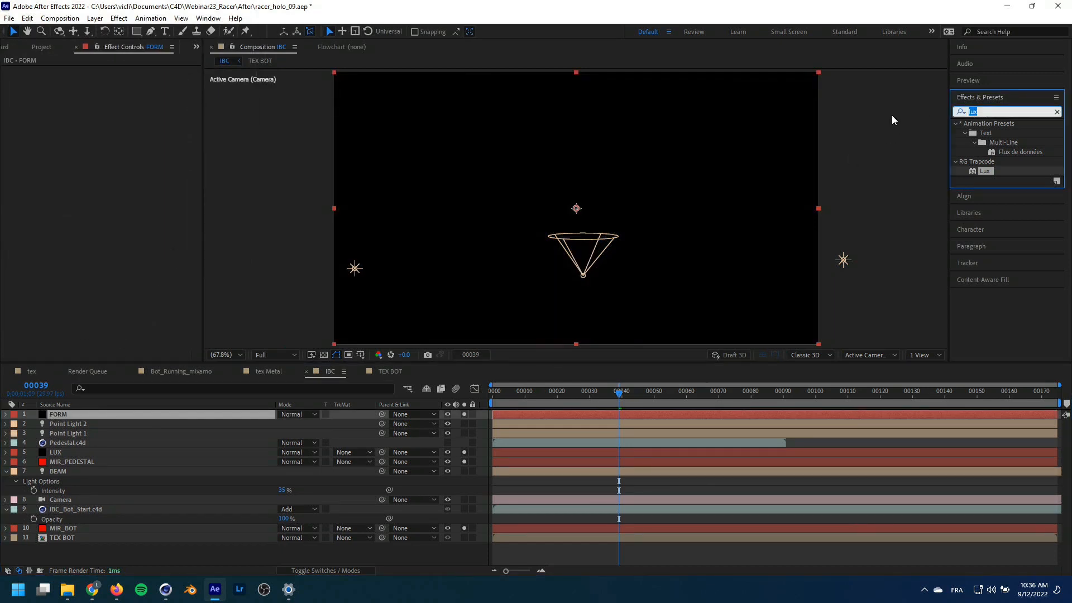
text(FORM)
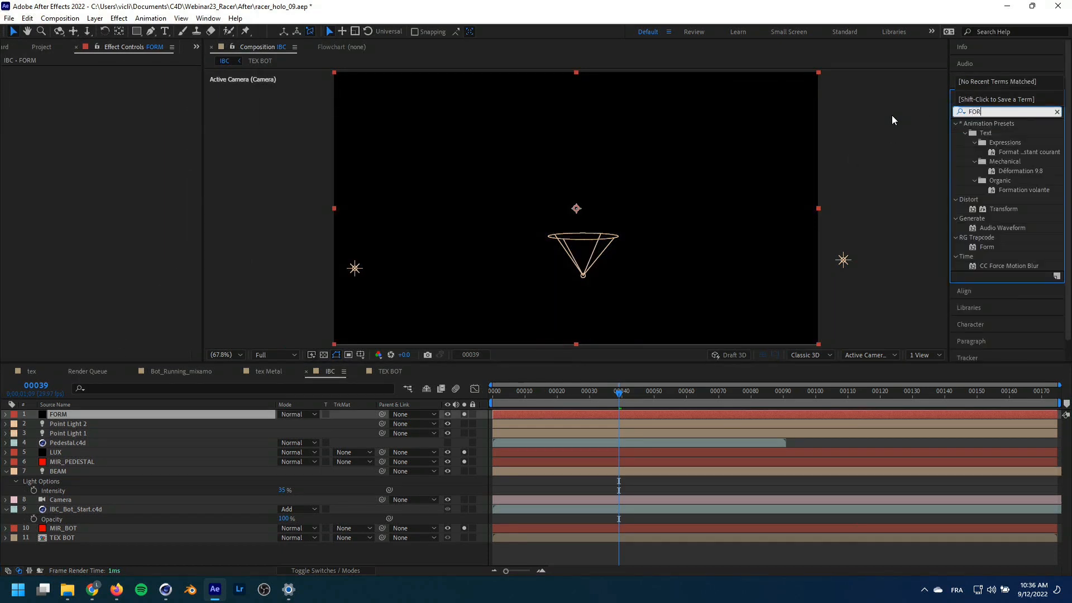
double_click(979, 247)
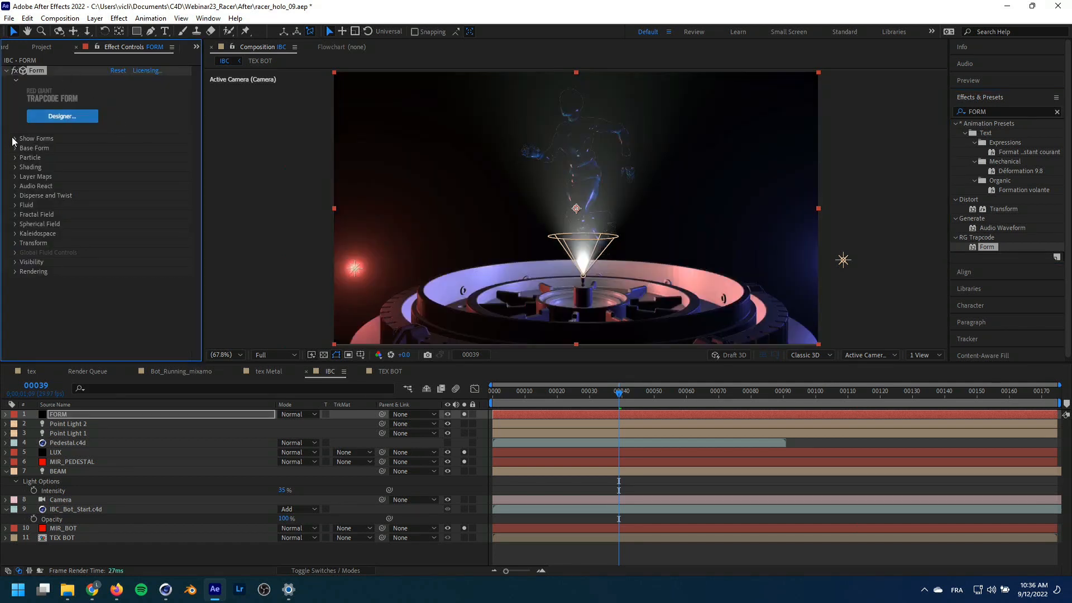
Set Form's base form to 3D Model and load the custom IBC_Bot_Start model
click(15, 148)
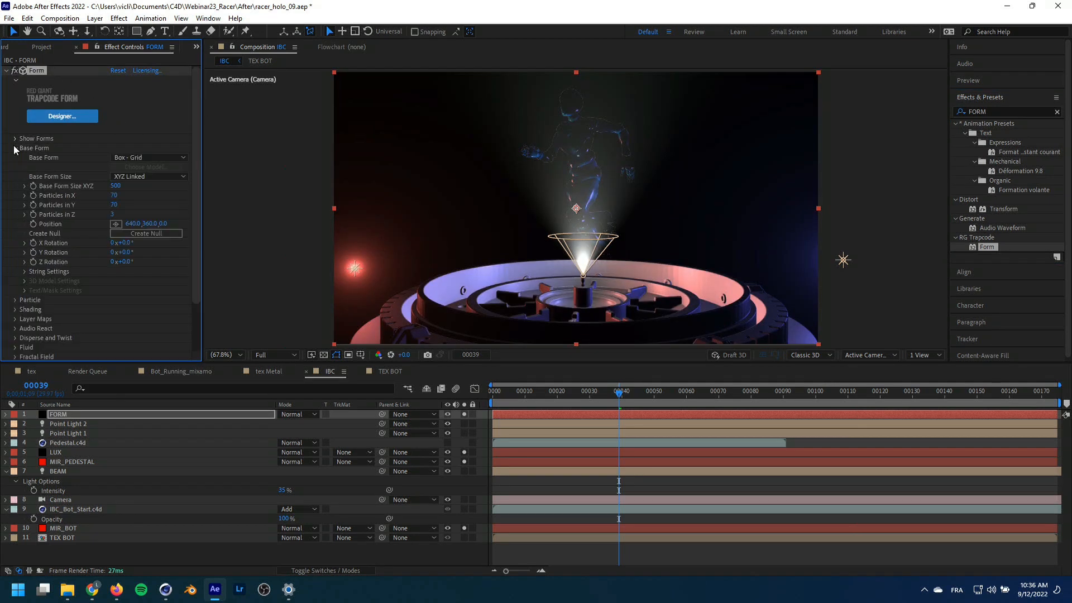
click(134, 158)
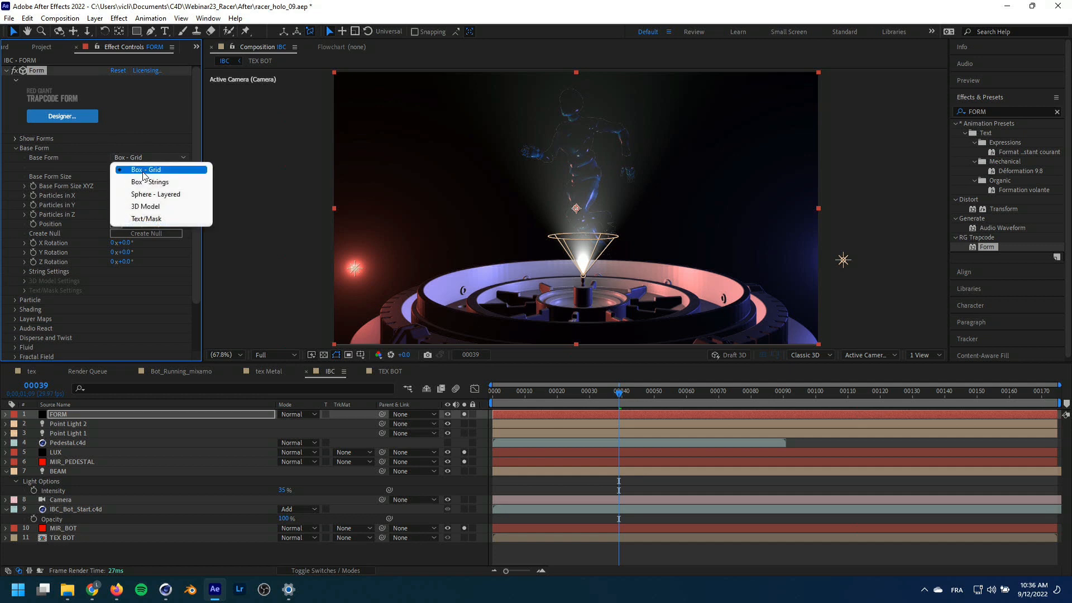
click(146, 208)
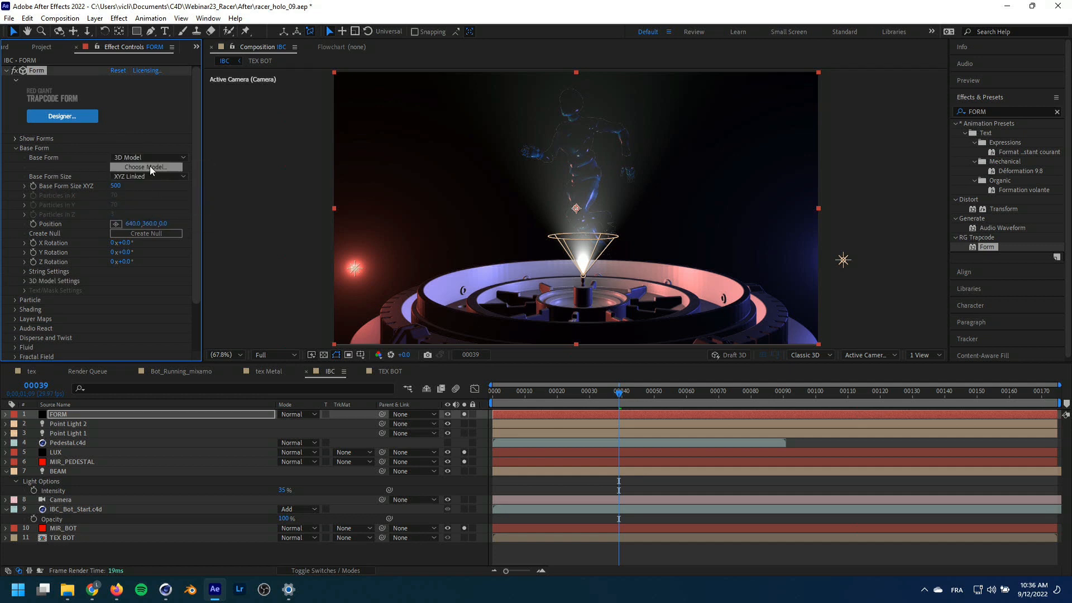
click(158, 166)
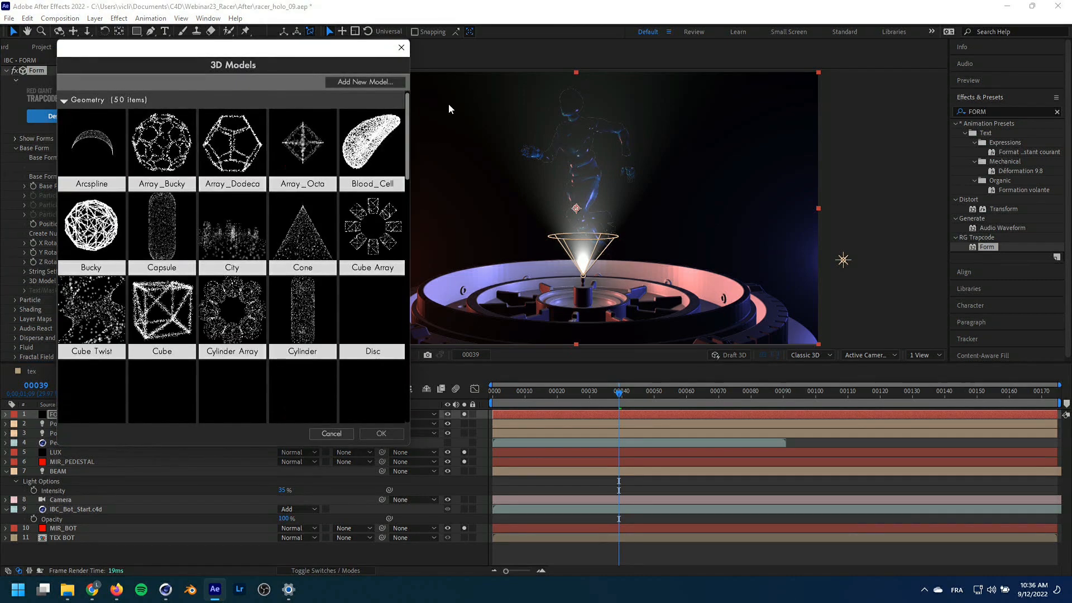
drag(406, 116, 395, 386)
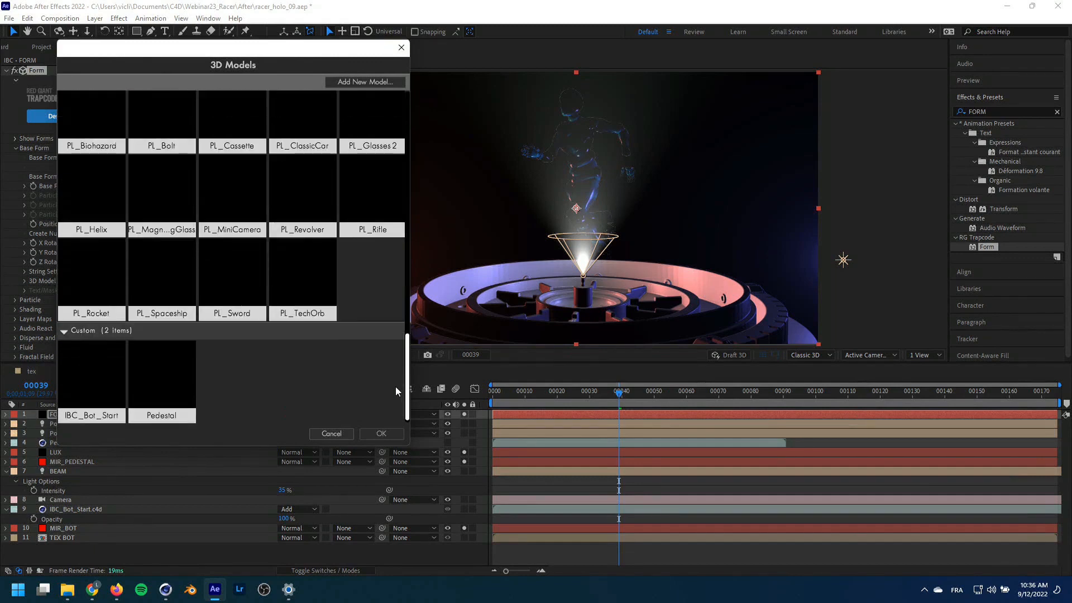
click(89, 386)
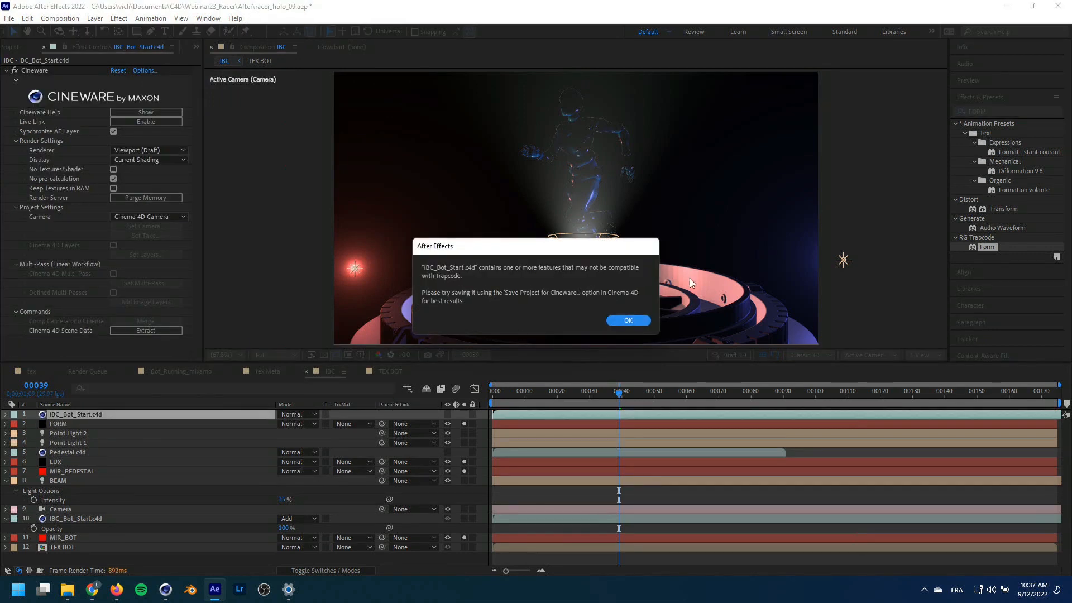
drag(582, 248, 628, 173)
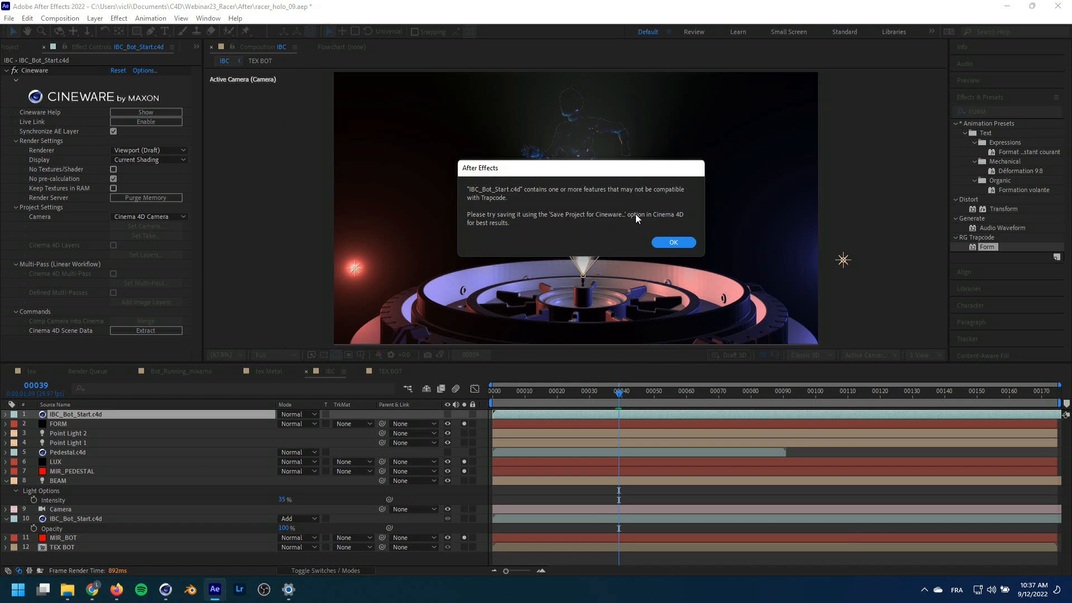
click(677, 240)
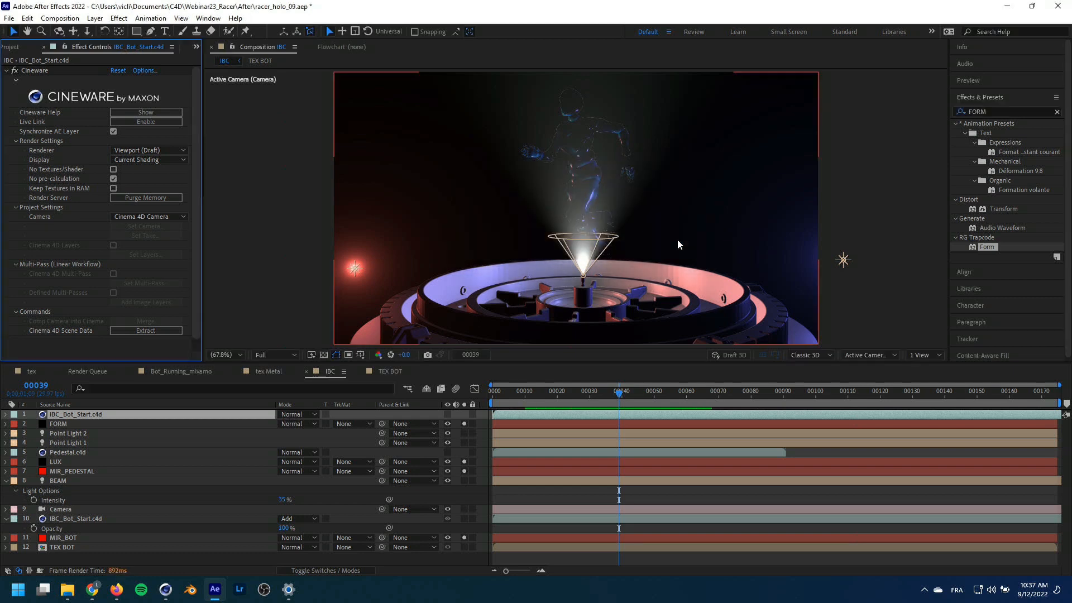
Select the FORM layer and solo it so that only its particles are rendered
click(69, 416)
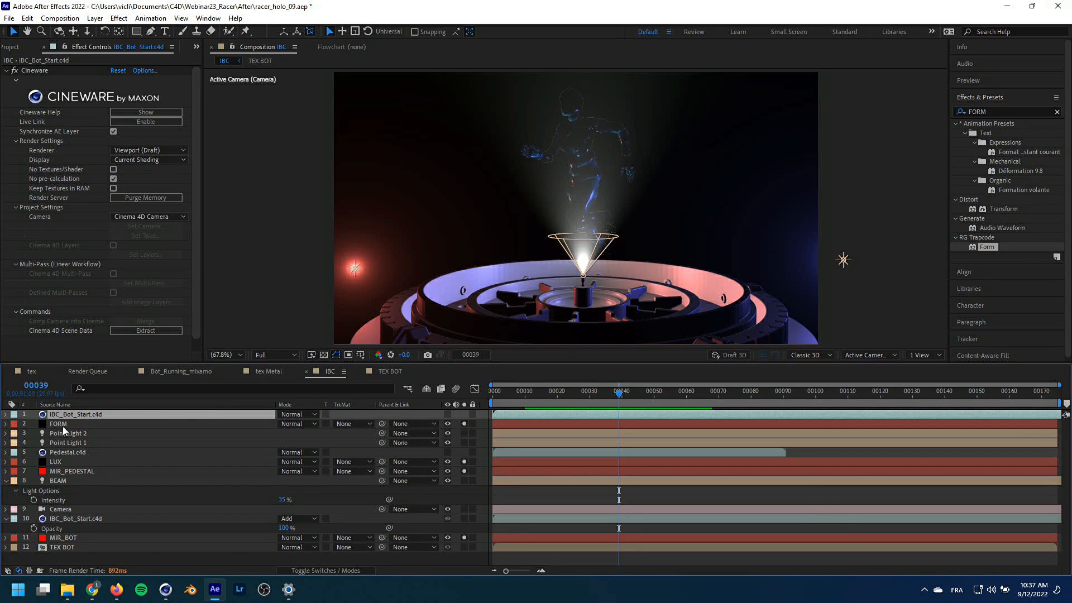
click(88, 427)
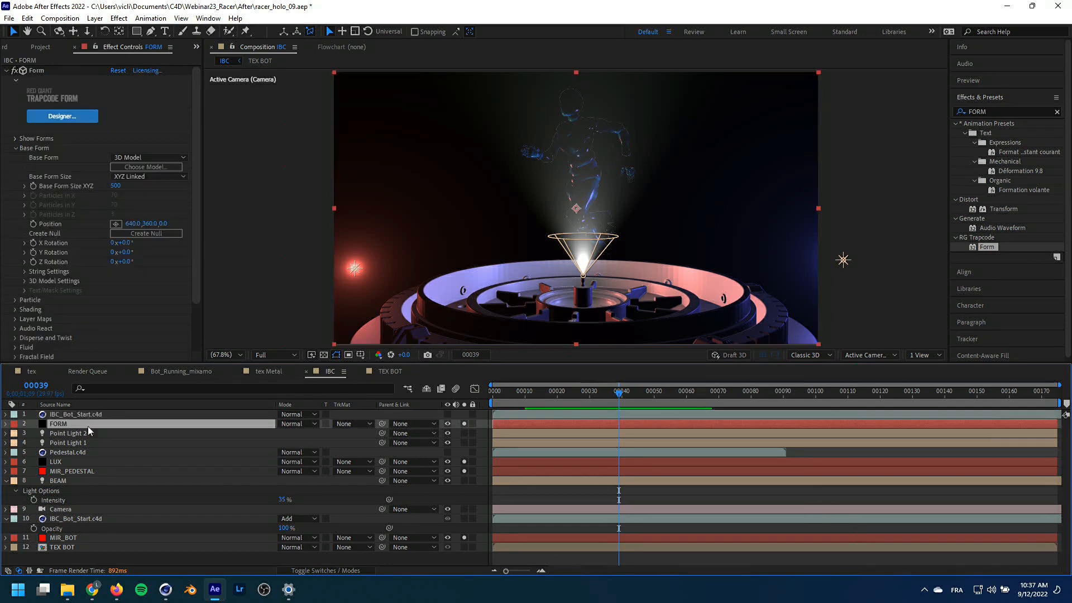
click(465, 425)
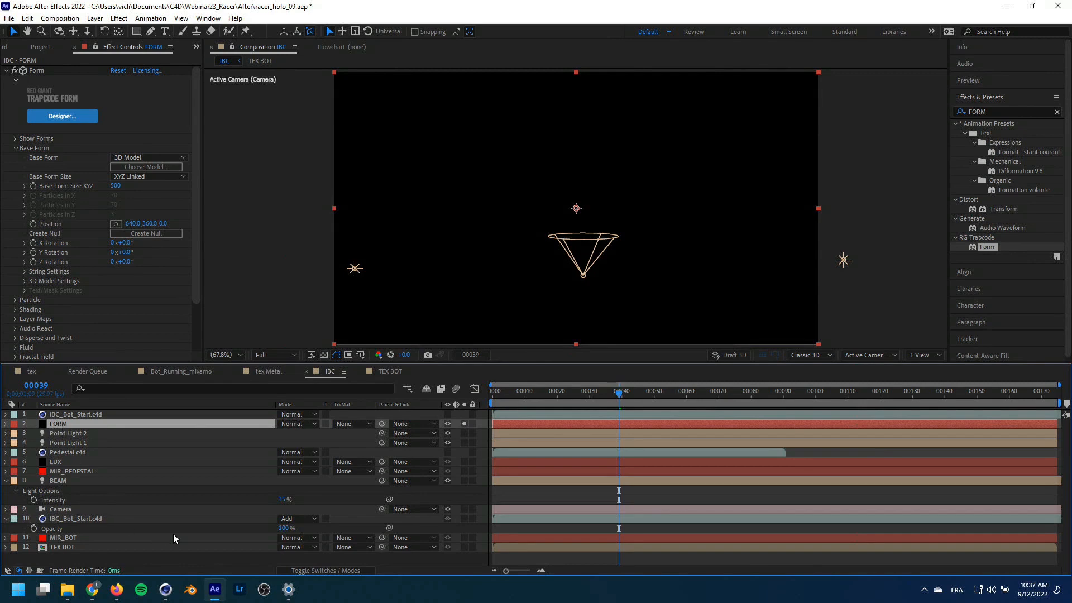
click(448, 547)
Disable Normalize in Form's 3D model settings and preview the running bot up to frame 37
click(24, 280)
scroll(67, 276, down, 3)
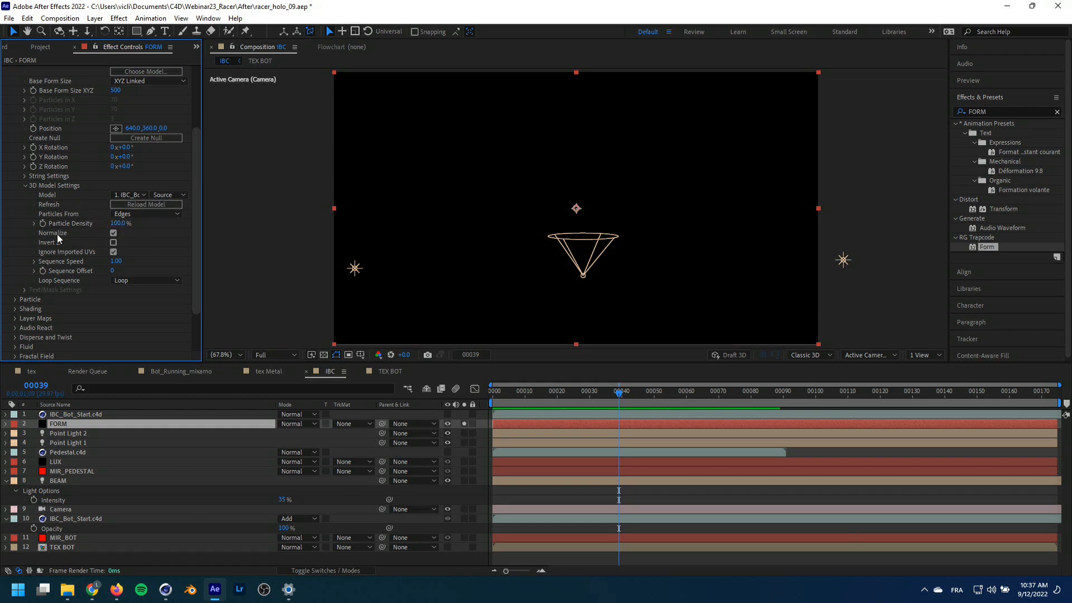
click(114, 233)
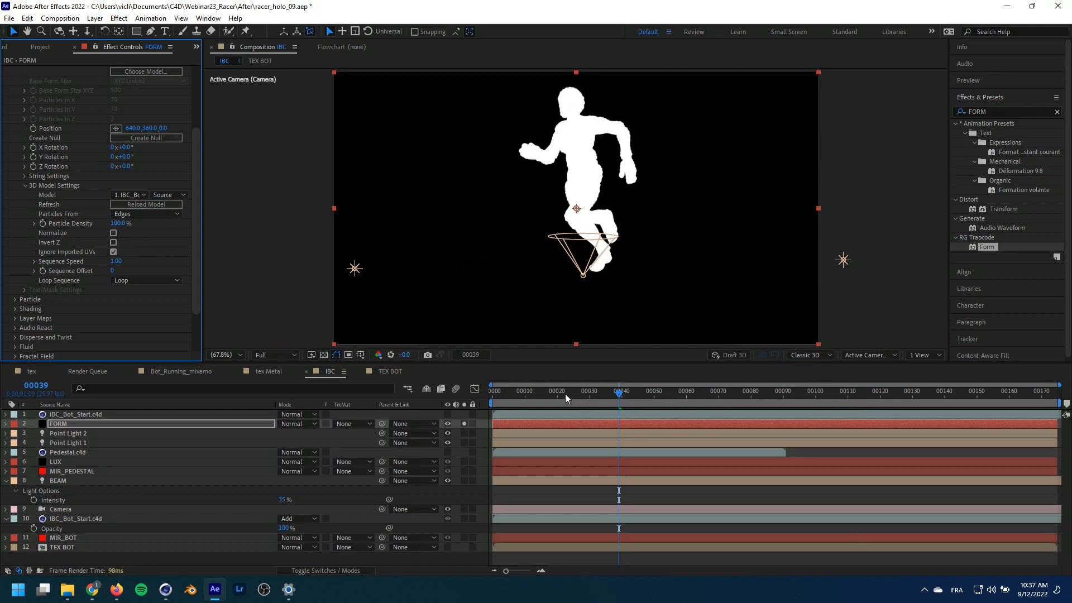
drag(565, 395, 612, 396)
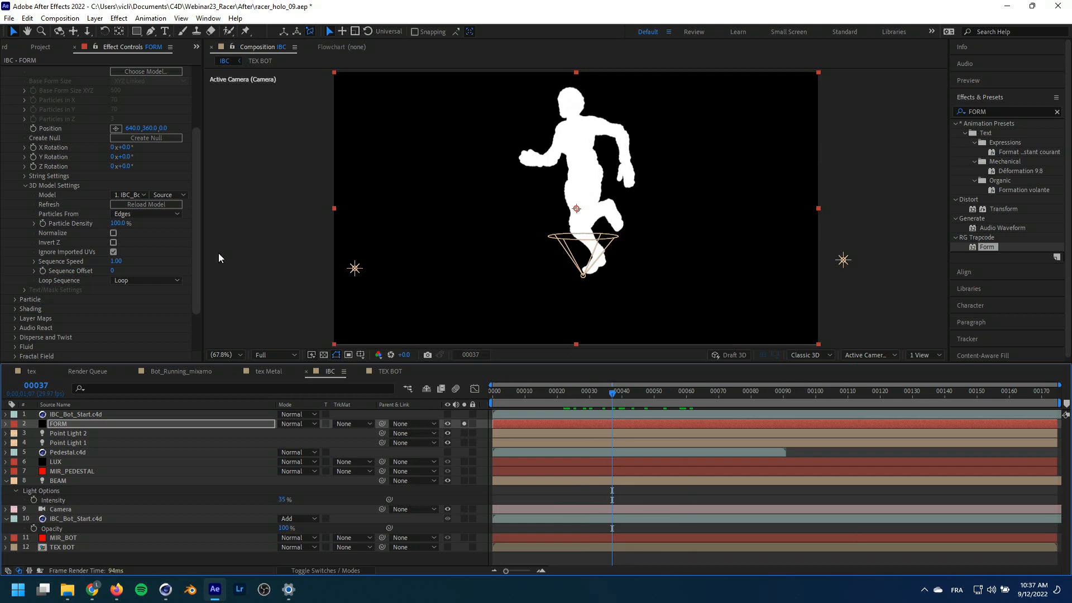
Reduce the size of Form's sphere particles to below 1
click(15, 300)
scroll(63, 278, down, 5)
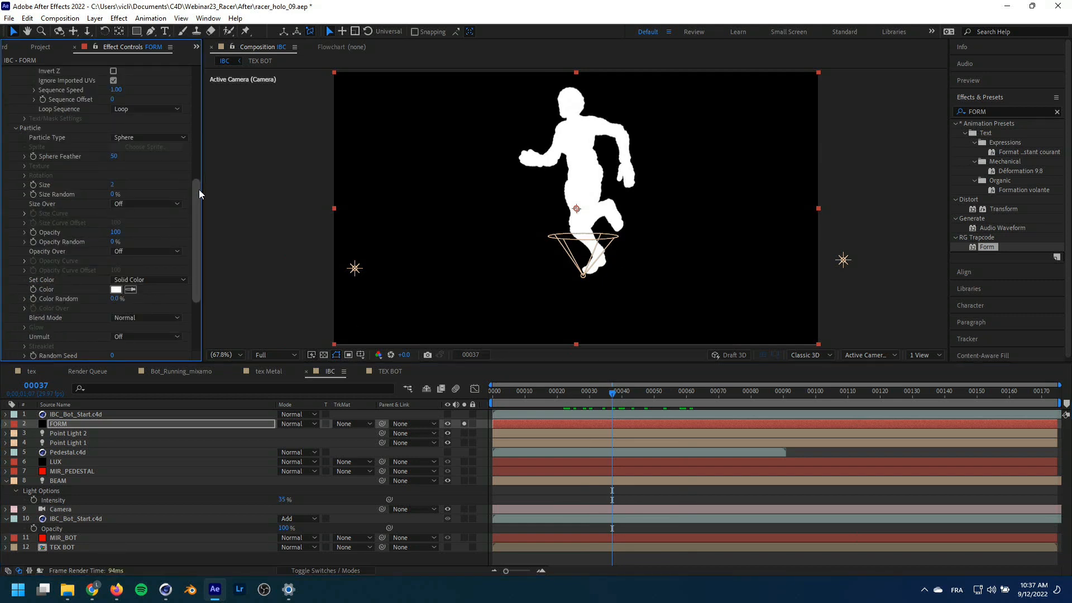
drag(200, 191, 199, 193)
click(114, 181)
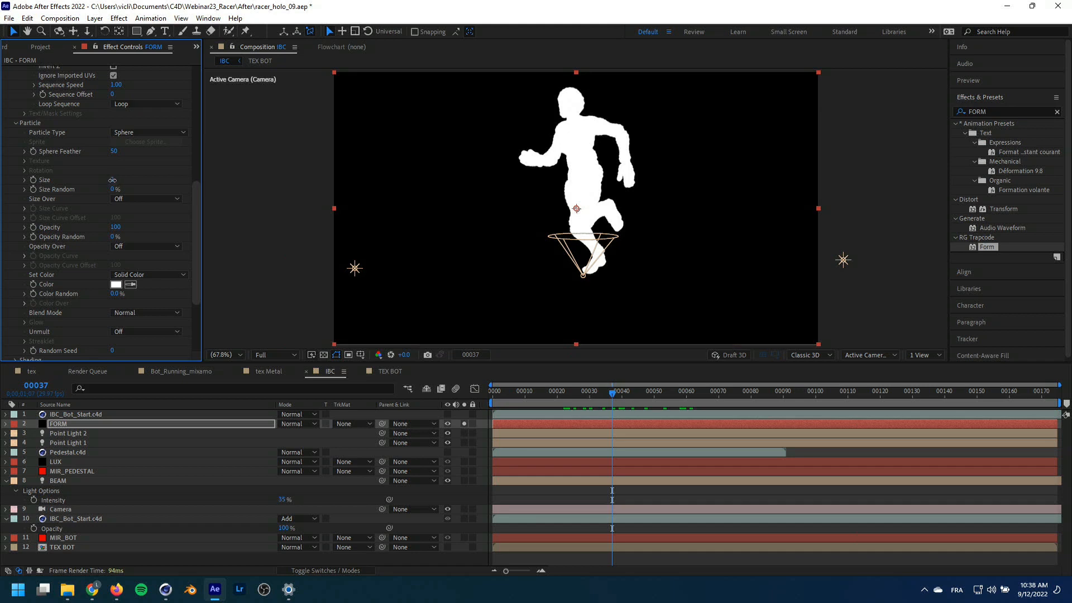
text(0)
key(Return)
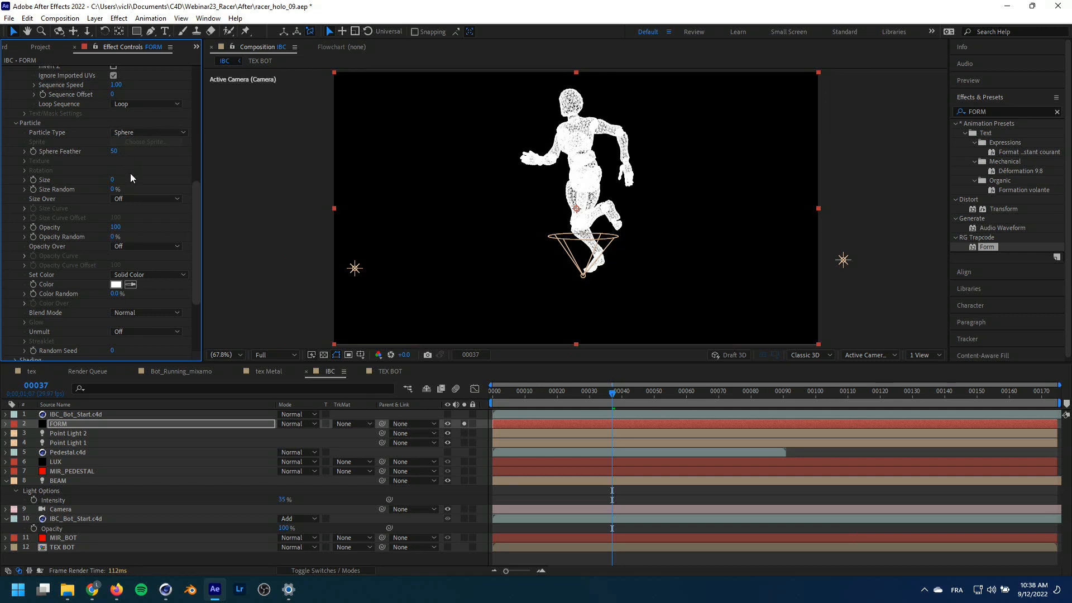
Generate Form's particles from the model's faces and reduce the particle size further to a smaller fraction
scroll(136, 152, up, 3)
scroll(137, 152, up, 3)
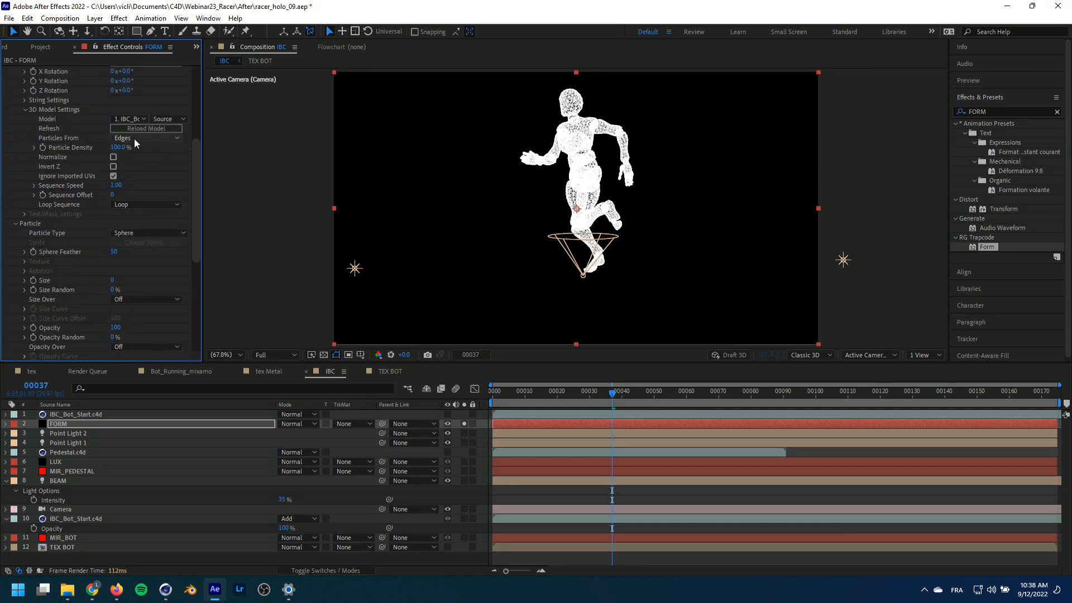
click(132, 139)
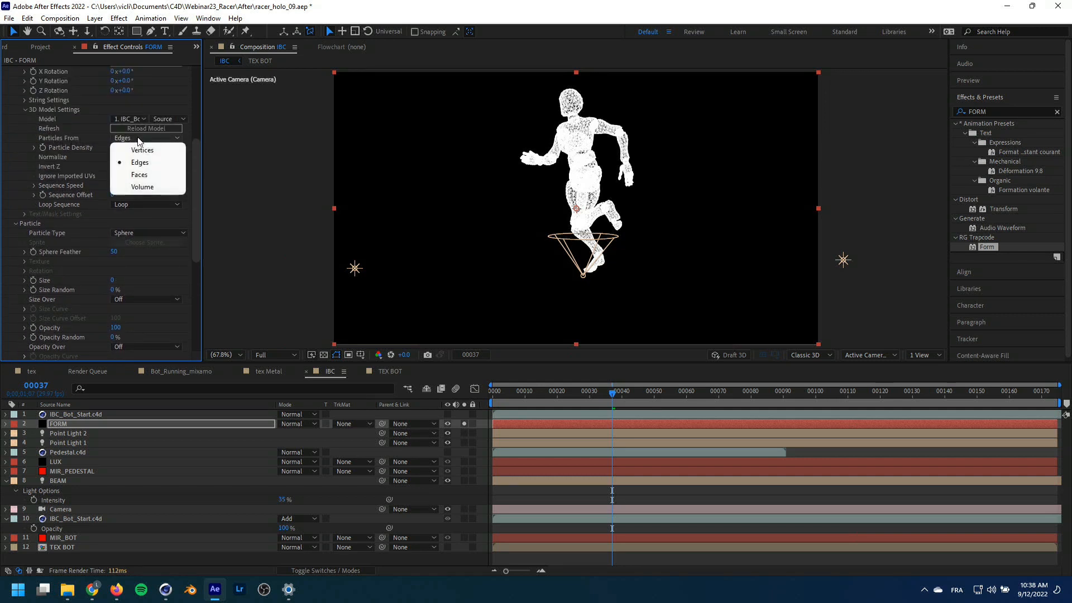
click(140, 175)
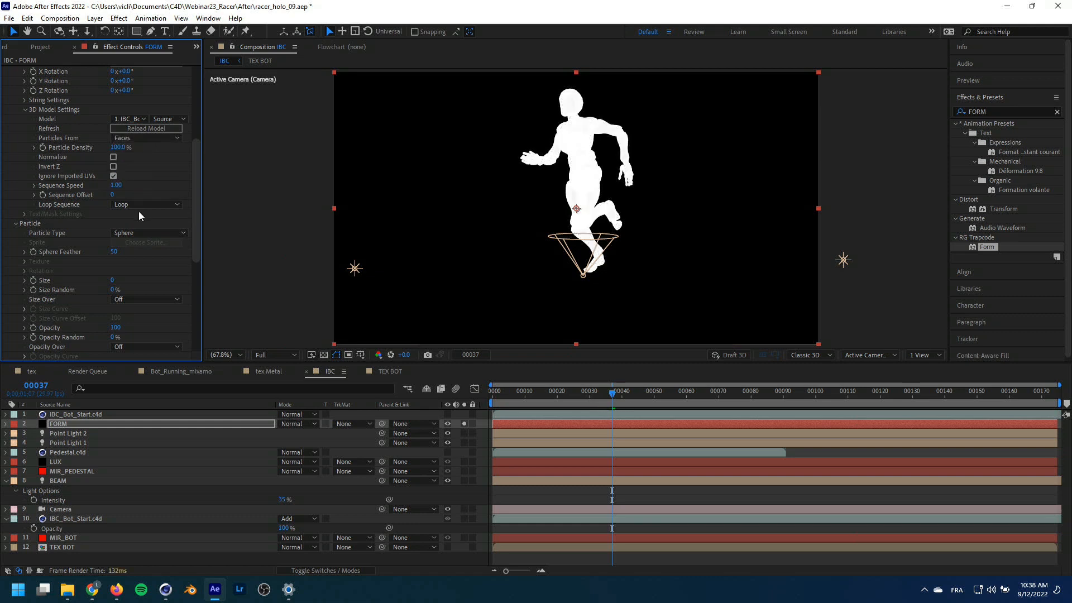
click(111, 280)
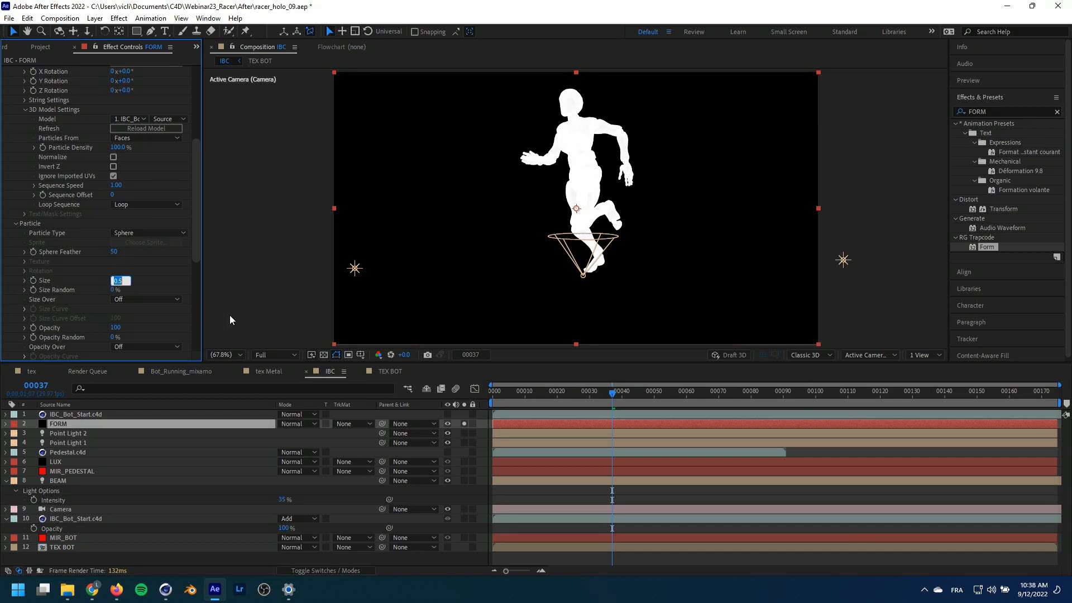
text(1)
key(Return)
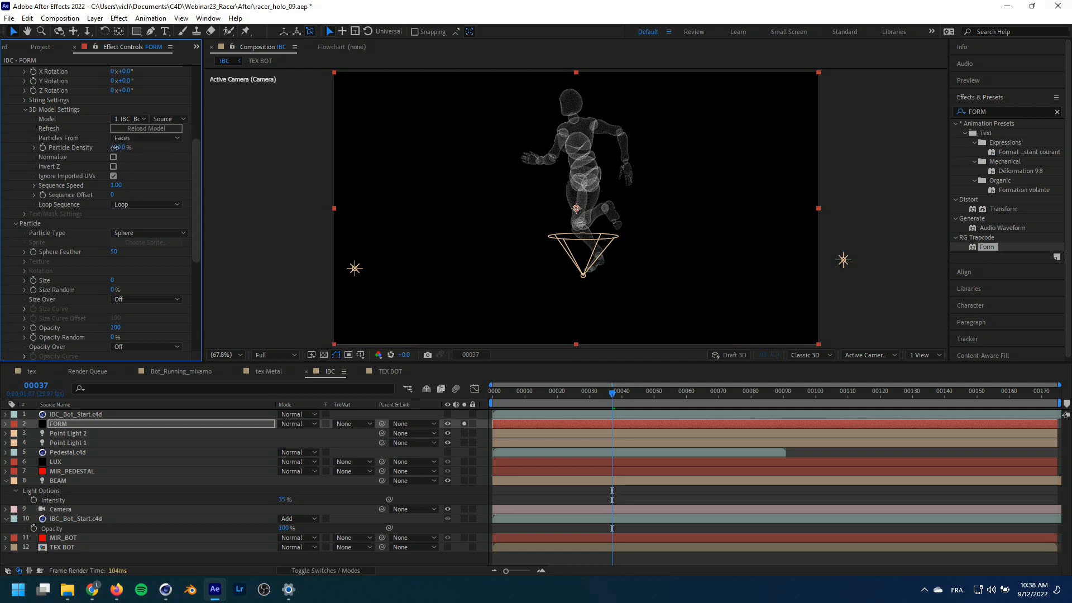
Set the 3D model's particle density to 106% and generate the particles from its volume
mouse_move(120, 147)
mouse_down()
mouse_move(137, 145)
mouse_move(120, 150)
mouse_up()
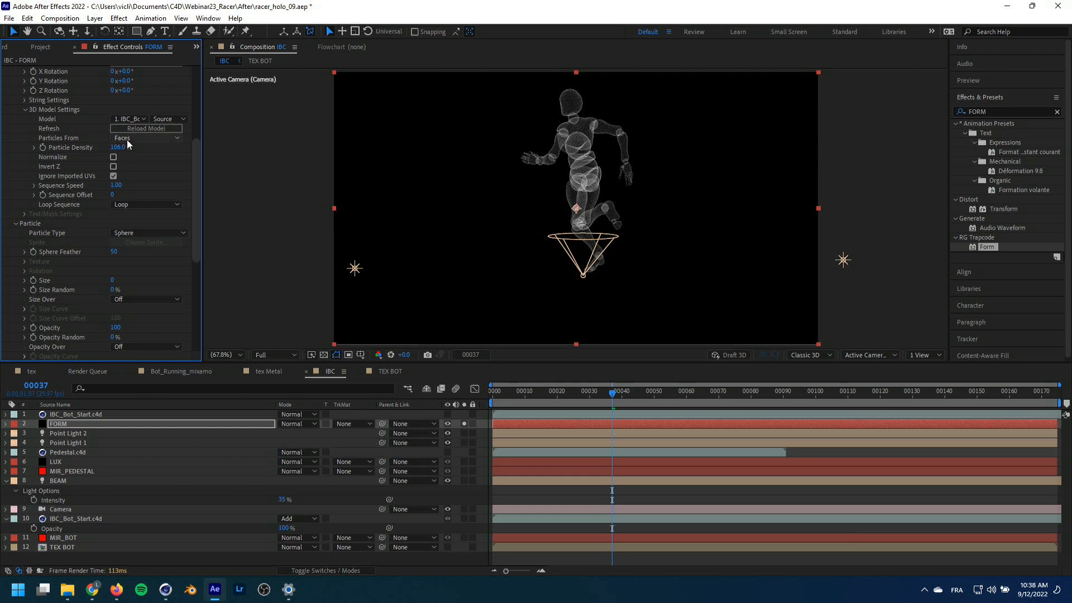
click(145, 138)
click(142, 190)
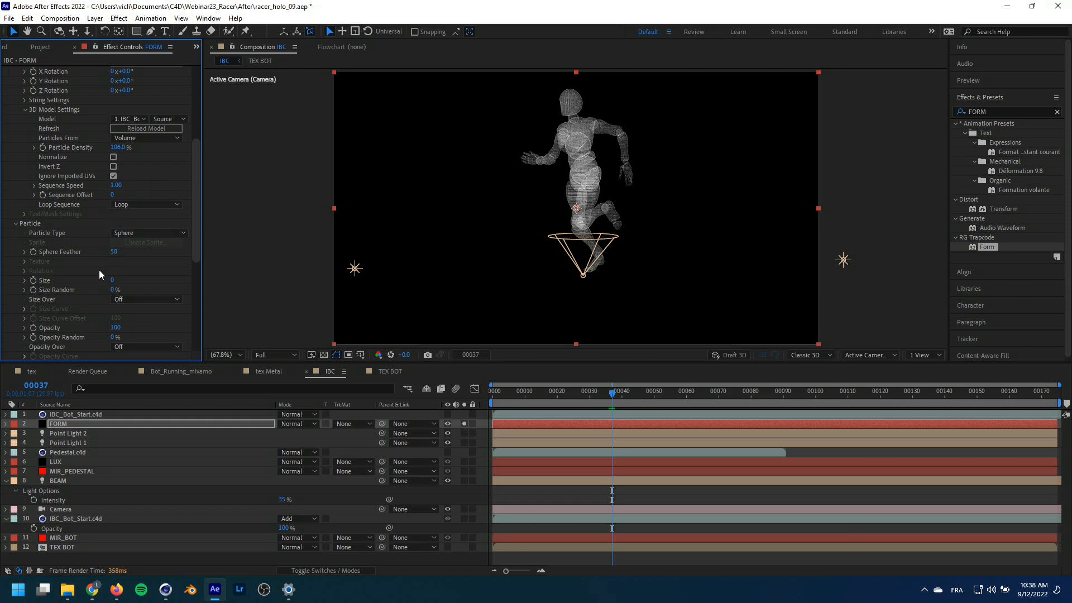
Set Form's Size Random and Opacity Random to 100% and raise the particle size slightly
drag(113, 289, 228, 283)
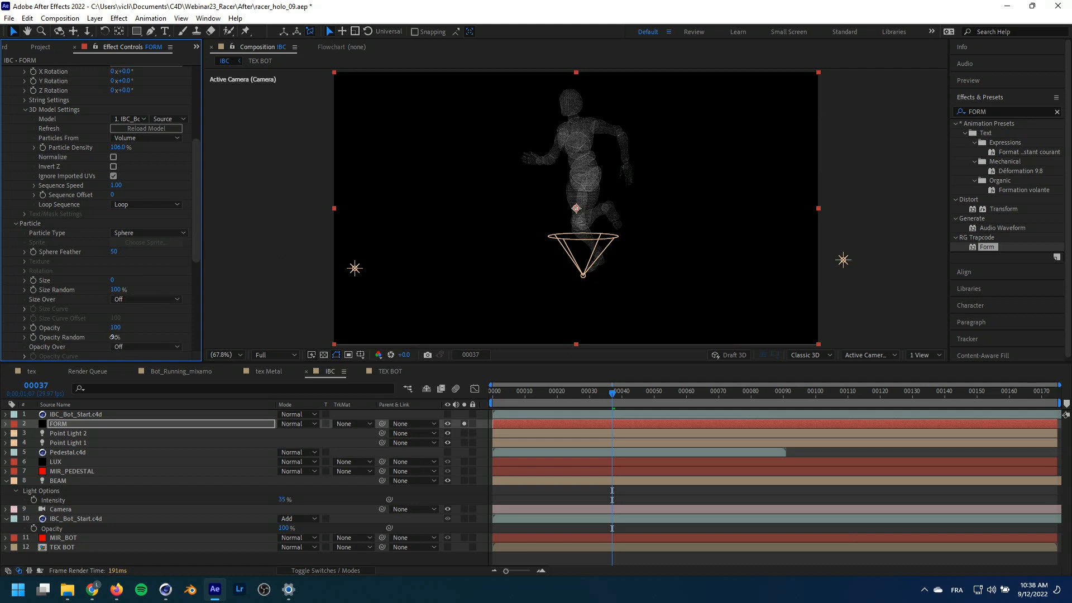
drag(113, 337, 159, 331)
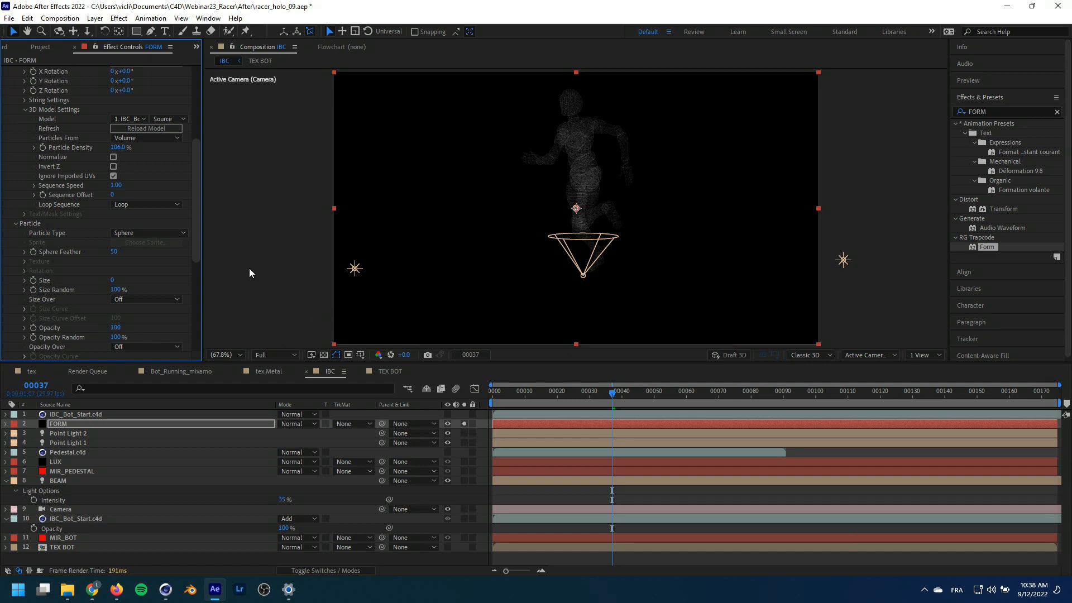
click(113, 281)
key(Right)
key(Return)
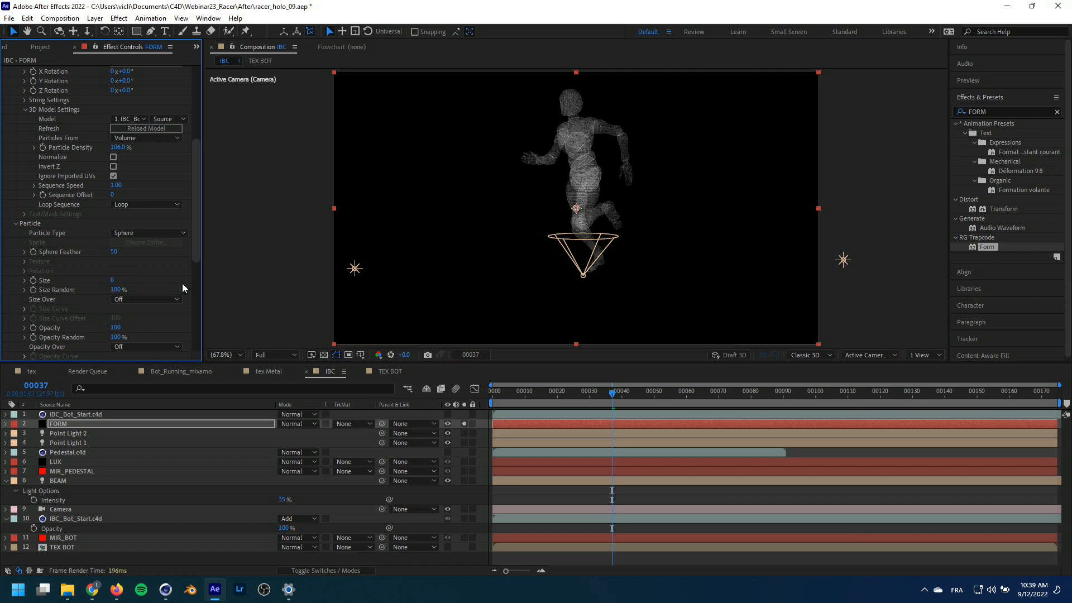
Preview the particle bot at several frames up to 59 and turn on Shading for Form's particles
mouse_move(584, 397)
mouse_down()
mouse_move(555, 397)
mouse_move(581, 397)
mouse_up()
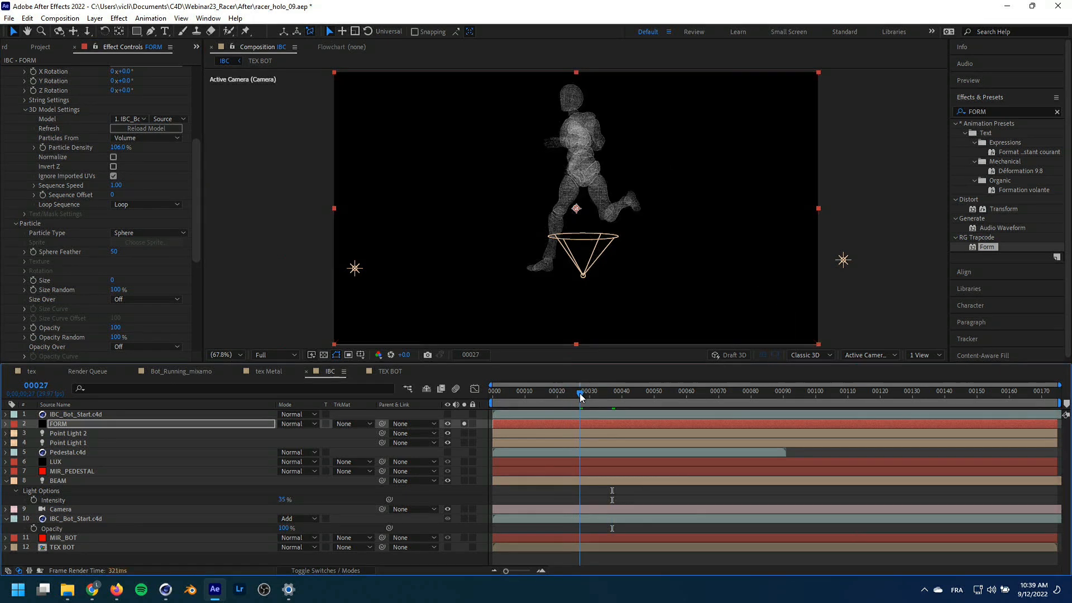
click(631, 400)
click(682, 398)
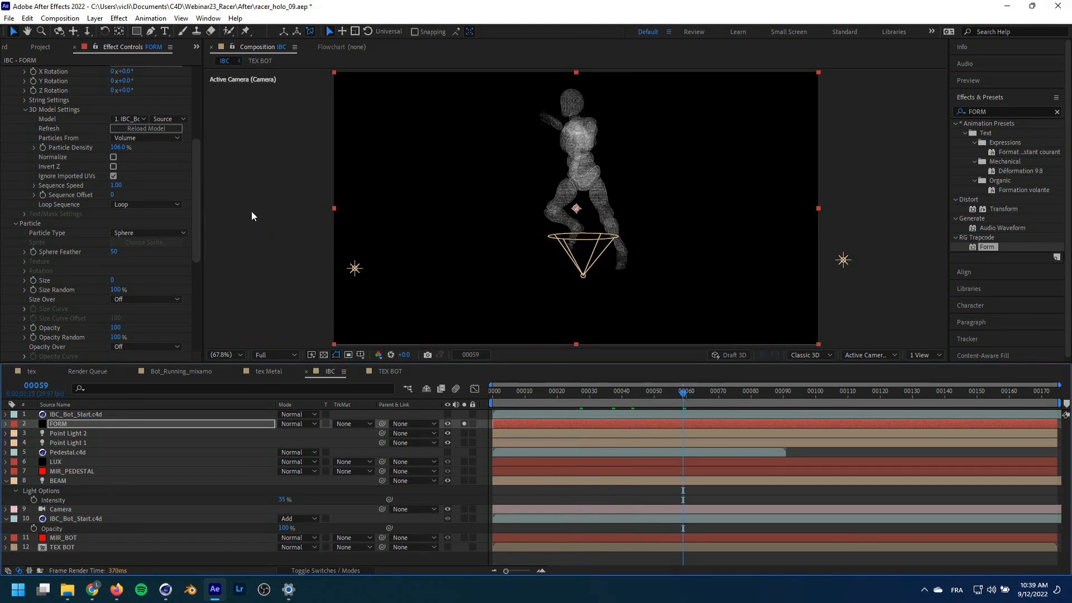
mouse_move(197, 148)
mouse_down()
mouse_move(193, 130)
mouse_move(195, 320)
mouse_up()
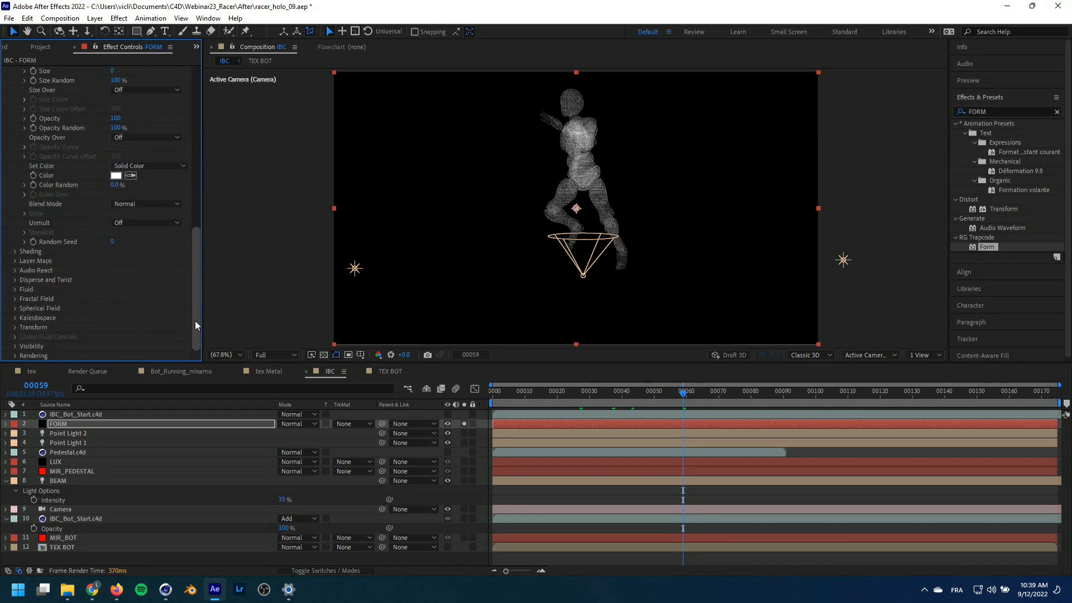
click(15, 252)
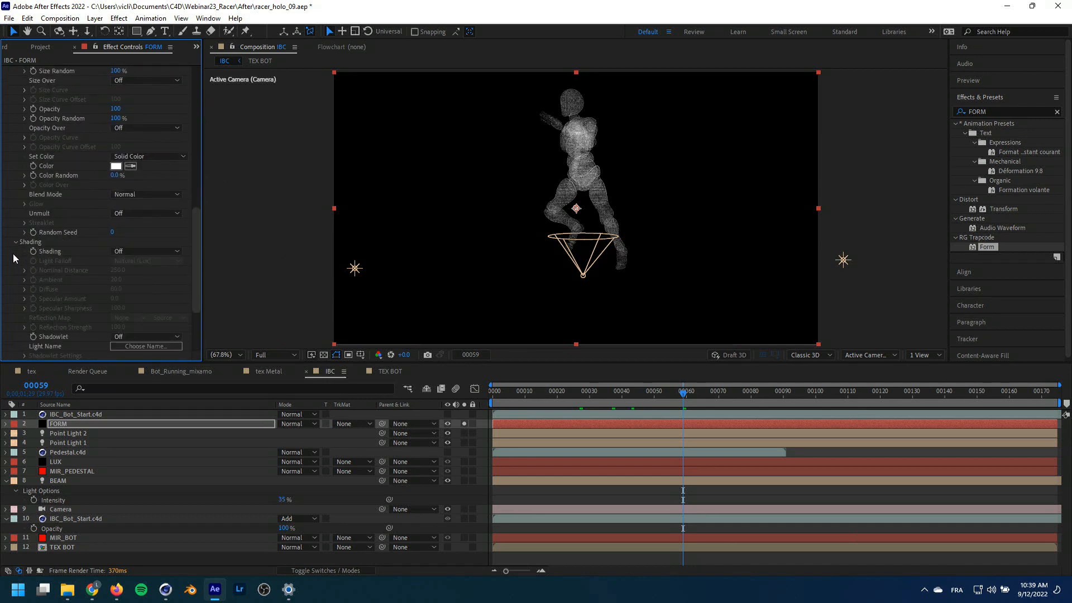
click(134, 251)
click(141, 272)
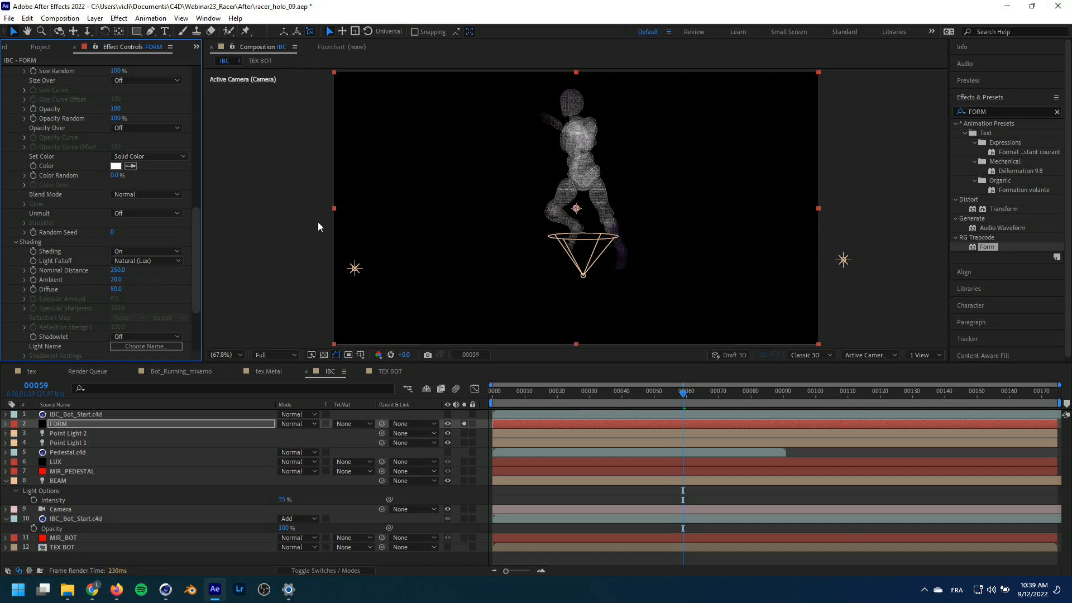
Unsolo the FORM layer, set its blending mode to Add and preview the full scene at frame 38
click(463, 424)
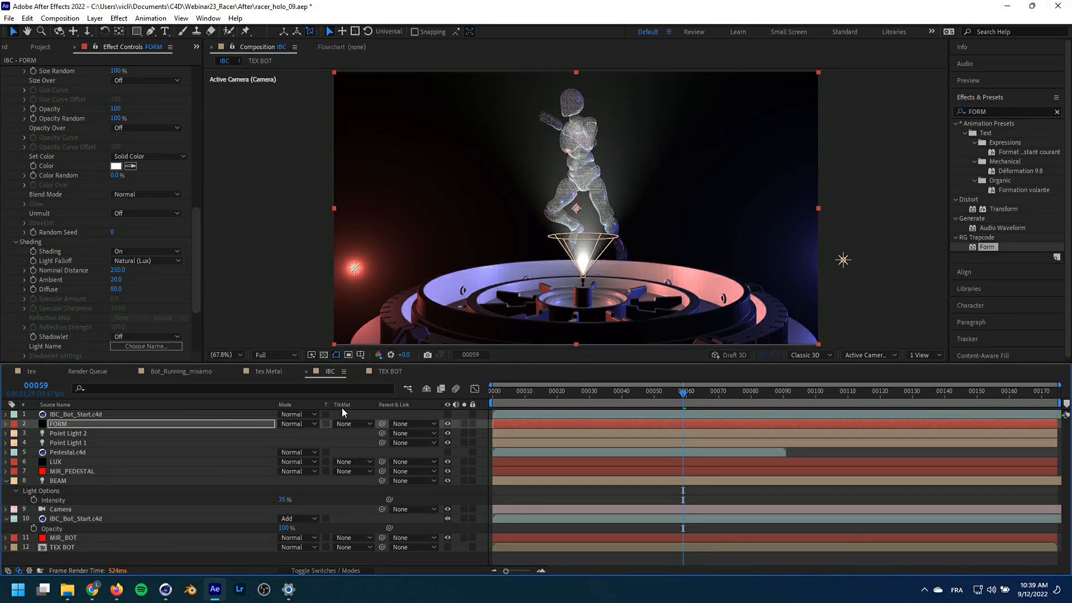
click(290, 424)
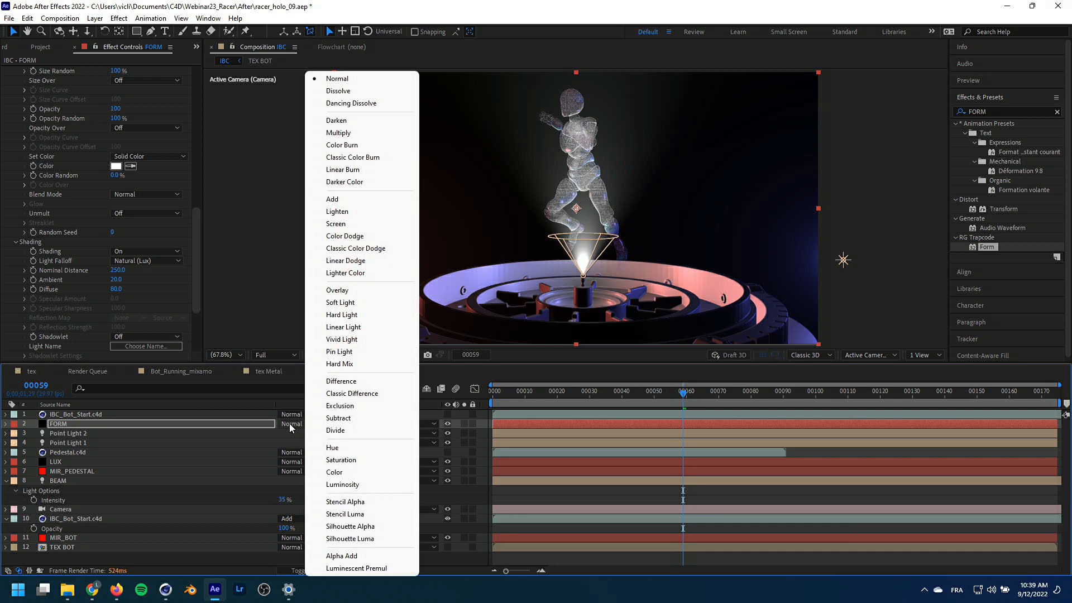
click(347, 198)
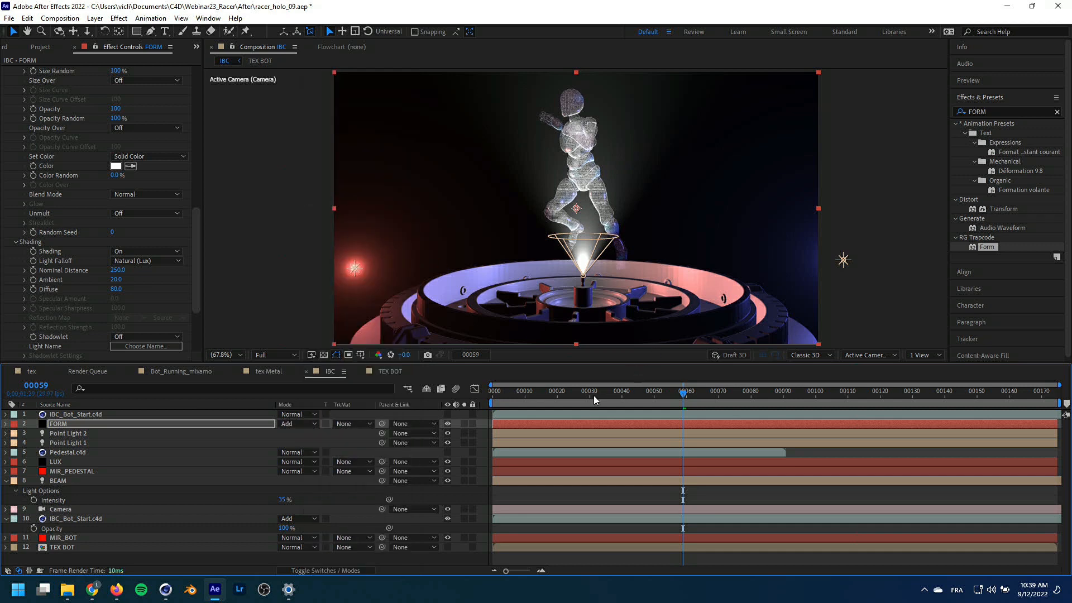
drag(594, 396, 616, 394)
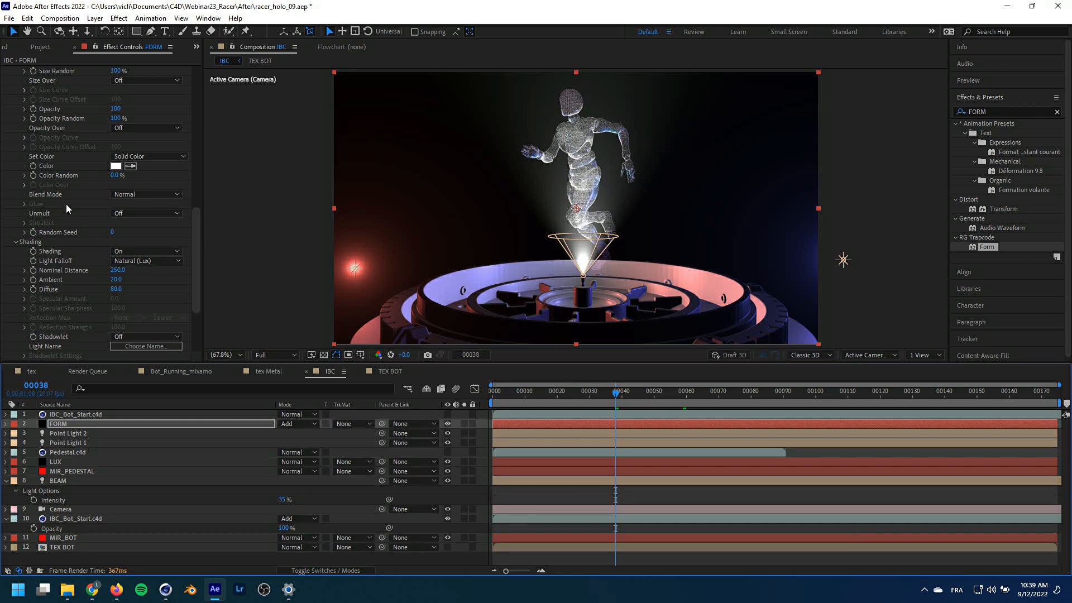
Try a Disperse value of 2 on Form's particles
scroll(66, 204, up, 5)
scroll(66, 209, down, 5)
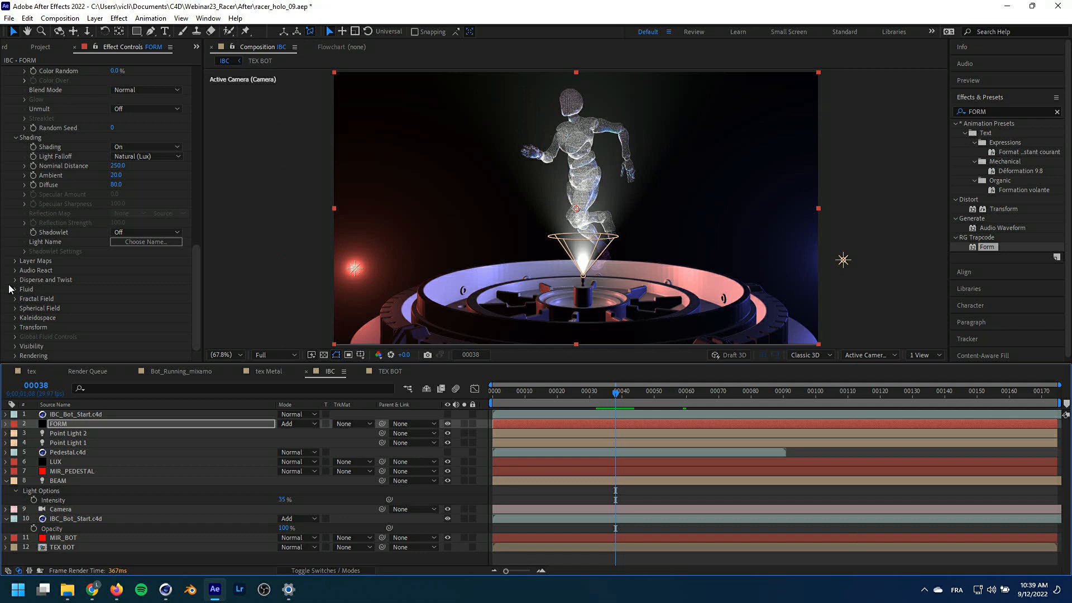
click(15, 279)
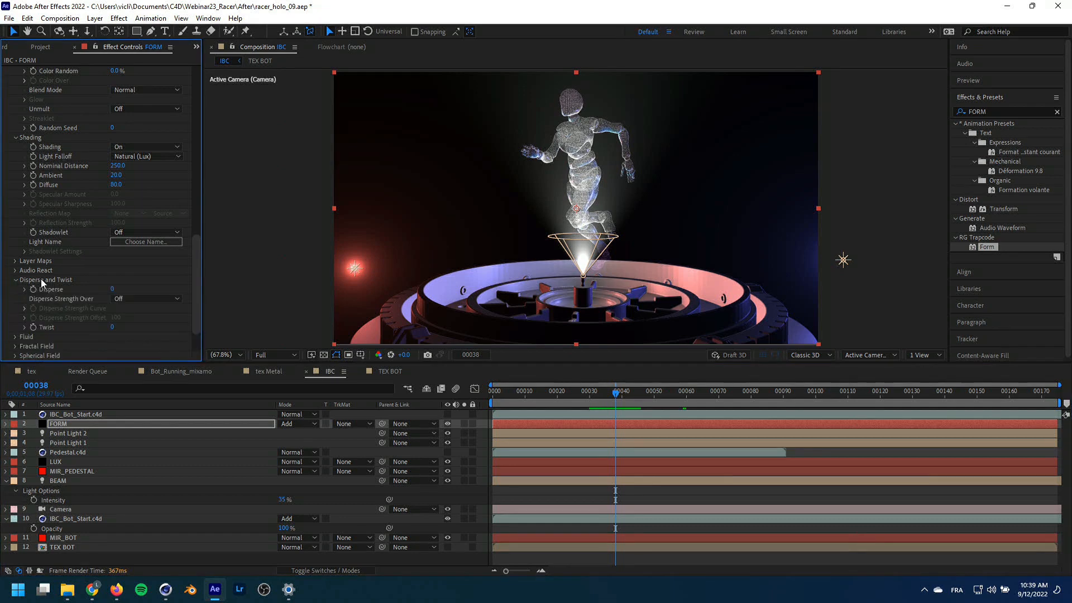
scroll(41, 279, down, 2)
drag(111, 244, 113, 240)
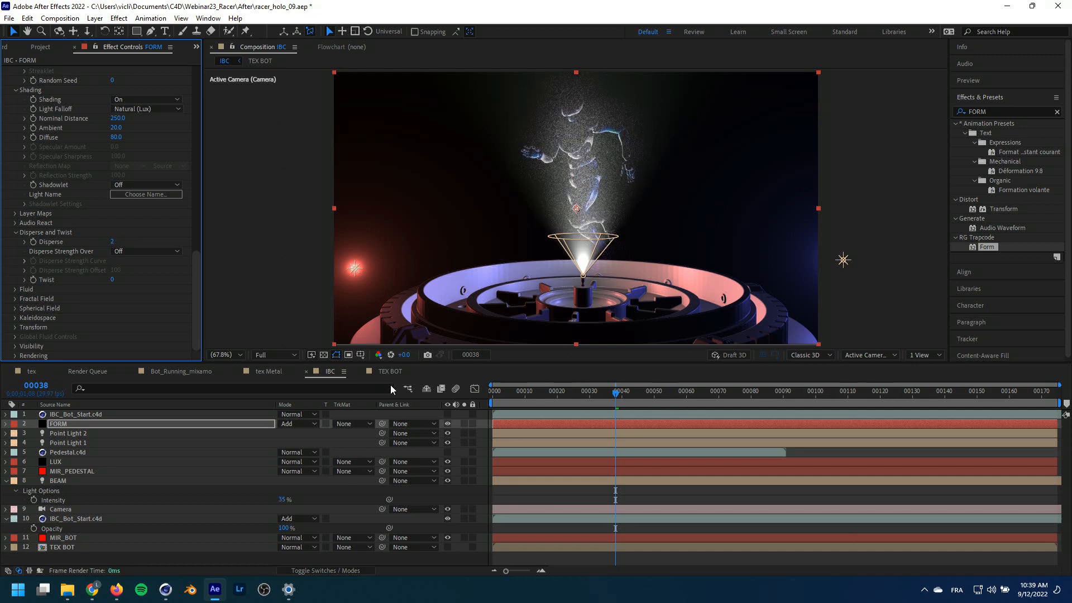
Solo the FORM layer, test a stronger Disperse and reset Disperse to 0
click(464, 424)
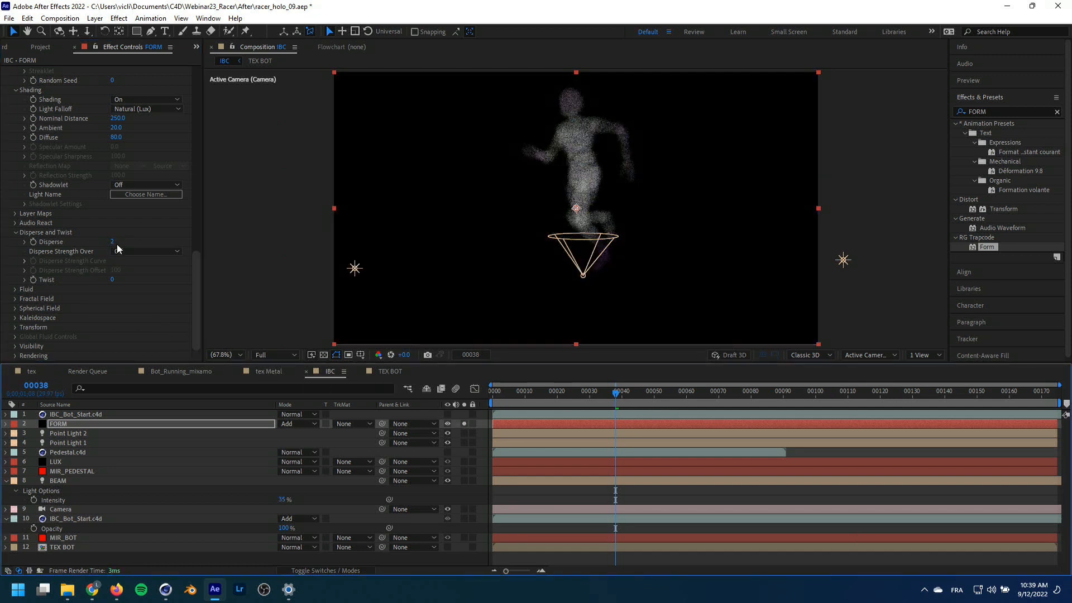
drag(114, 241, 122, 240)
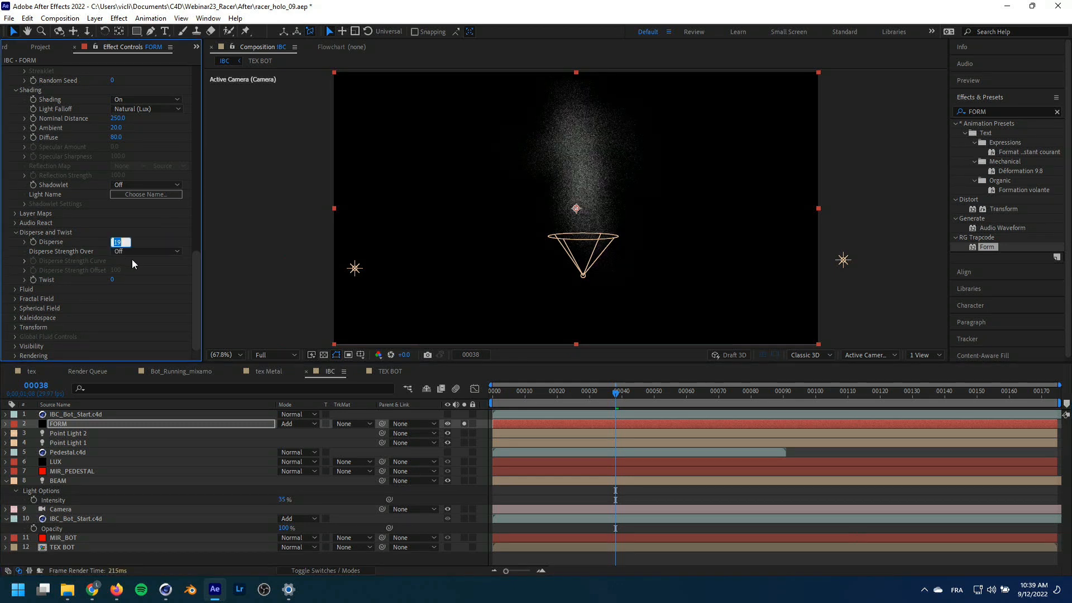
key(Return)
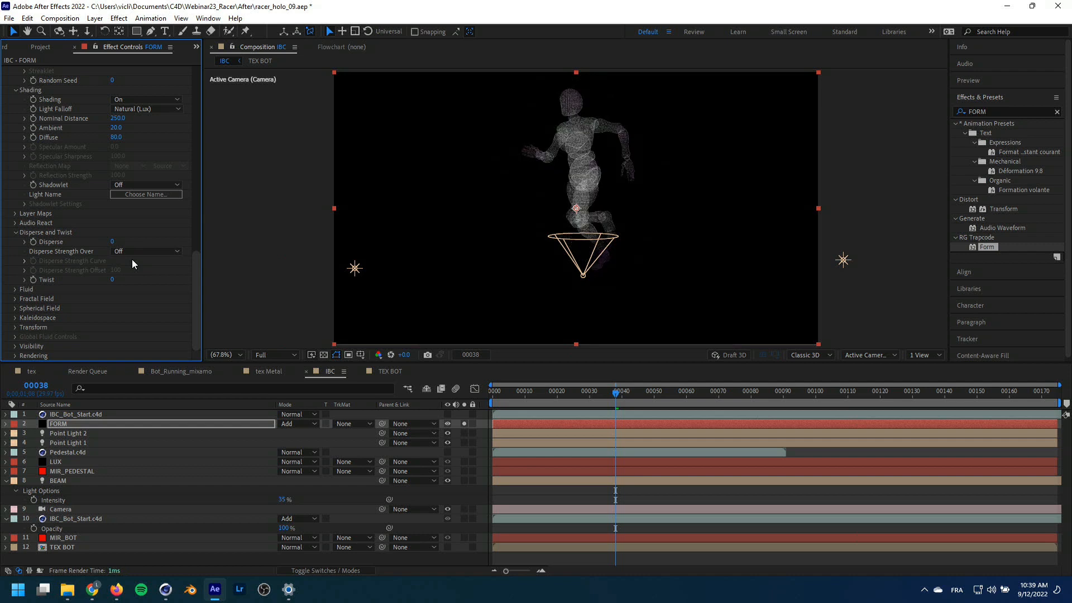
click(16, 232)
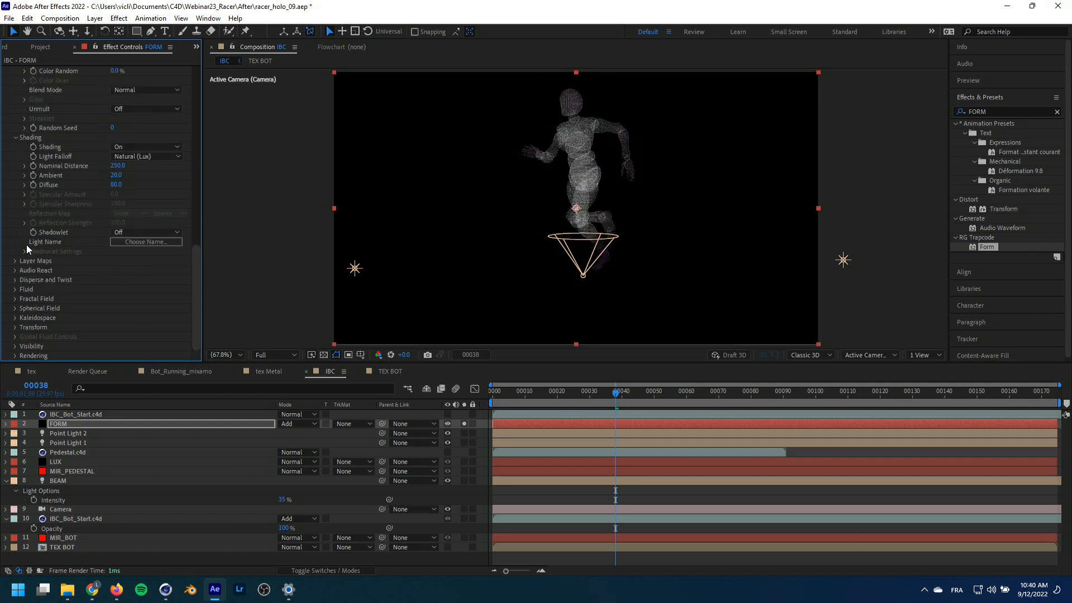
Set Form's Fractal Field to XYZ Individual displacement with an X Displace of 259 and an F Scale of 43
click(15, 299)
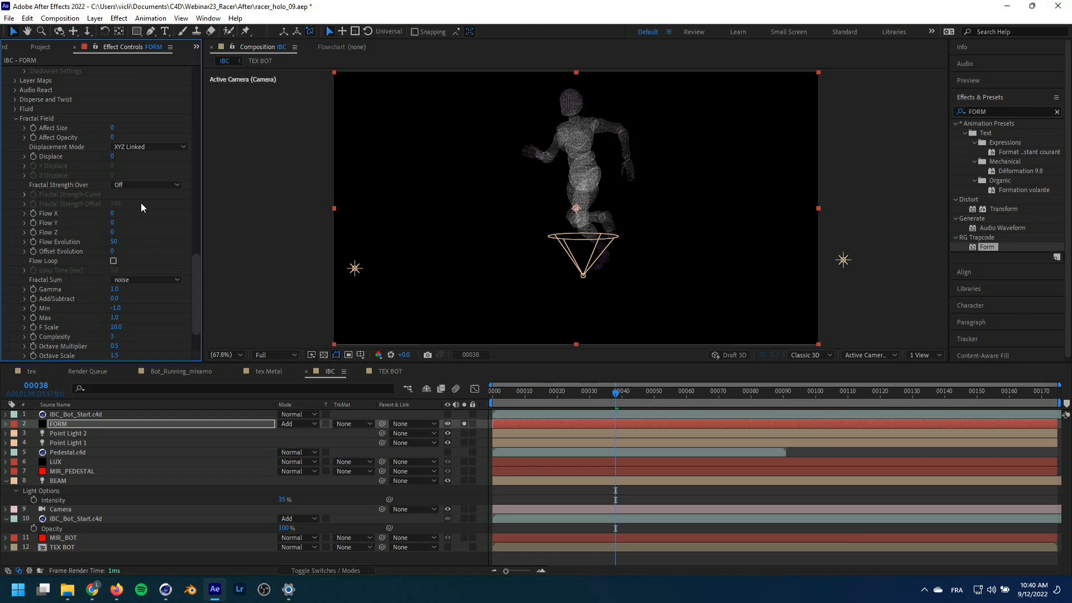
drag(111, 156, 150, 154)
right_click(121, 156)
click(82, 158)
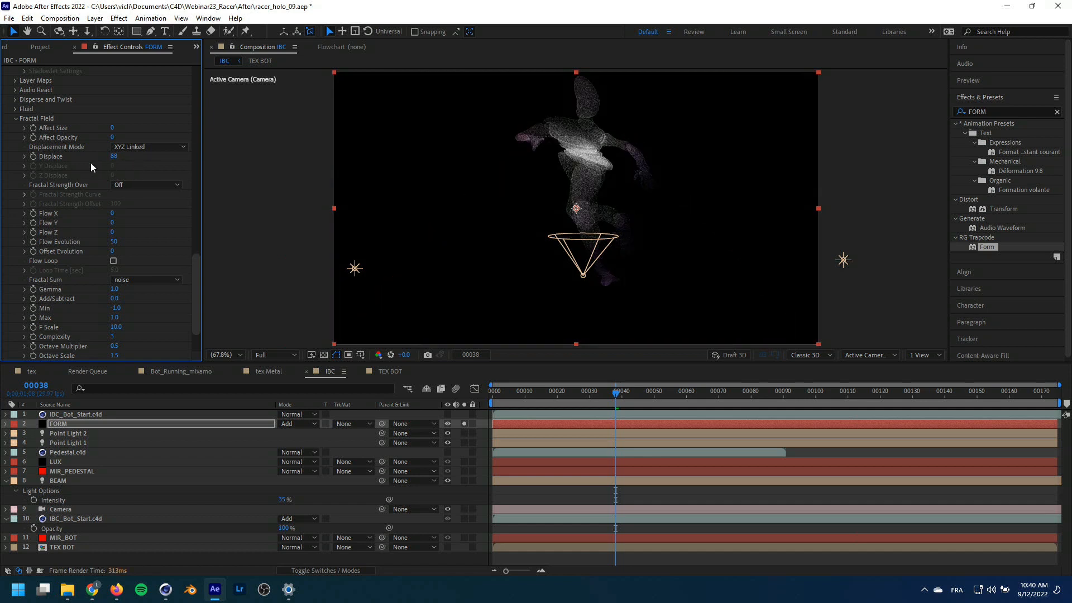
click(122, 147)
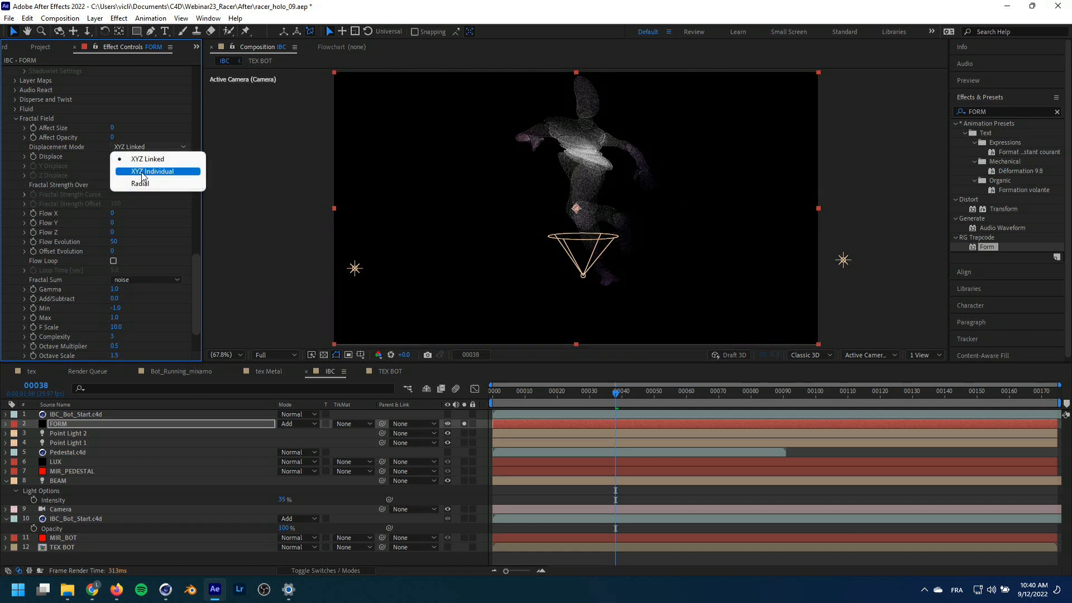
click(146, 172)
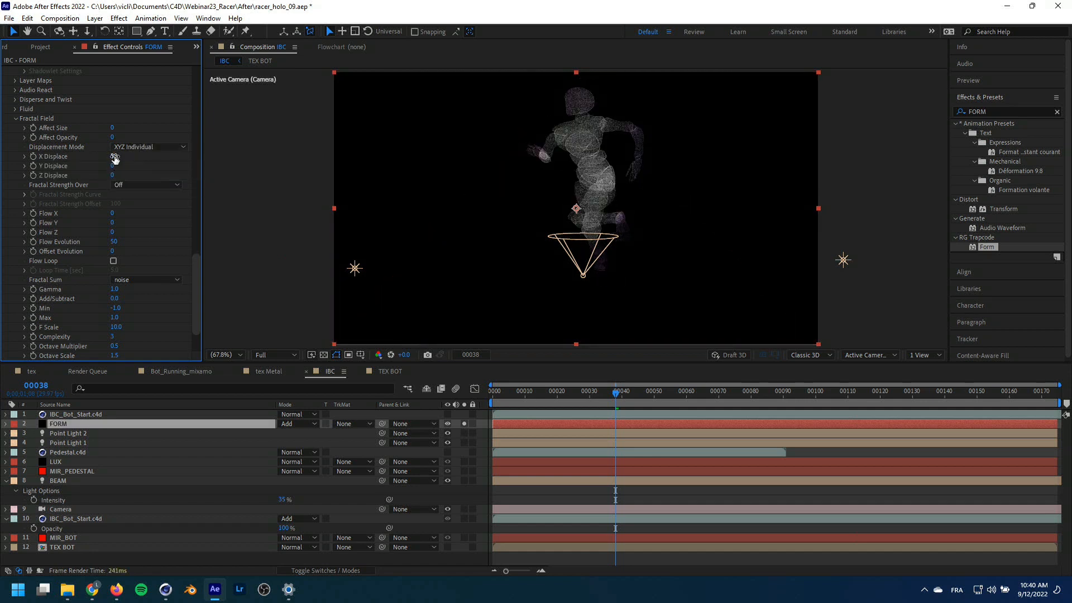
drag(121, 156, 213, 159)
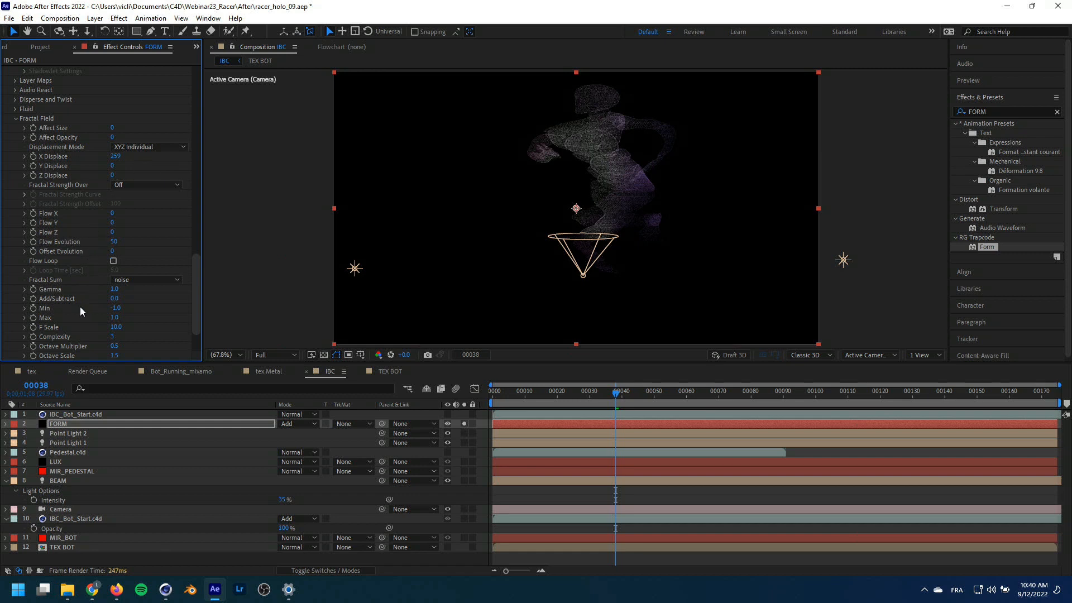
drag(116, 327, 137, 327)
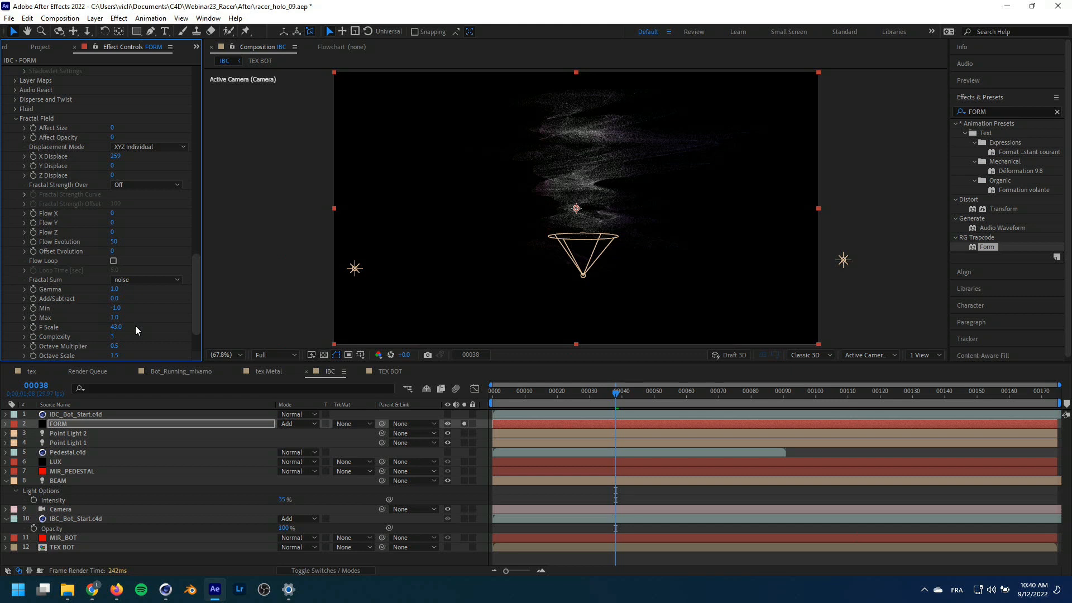
Animate Form's X Displace from 0 at frame 0 to 259 at about frame 9, and save the project
scroll(160, 307, down, 3)
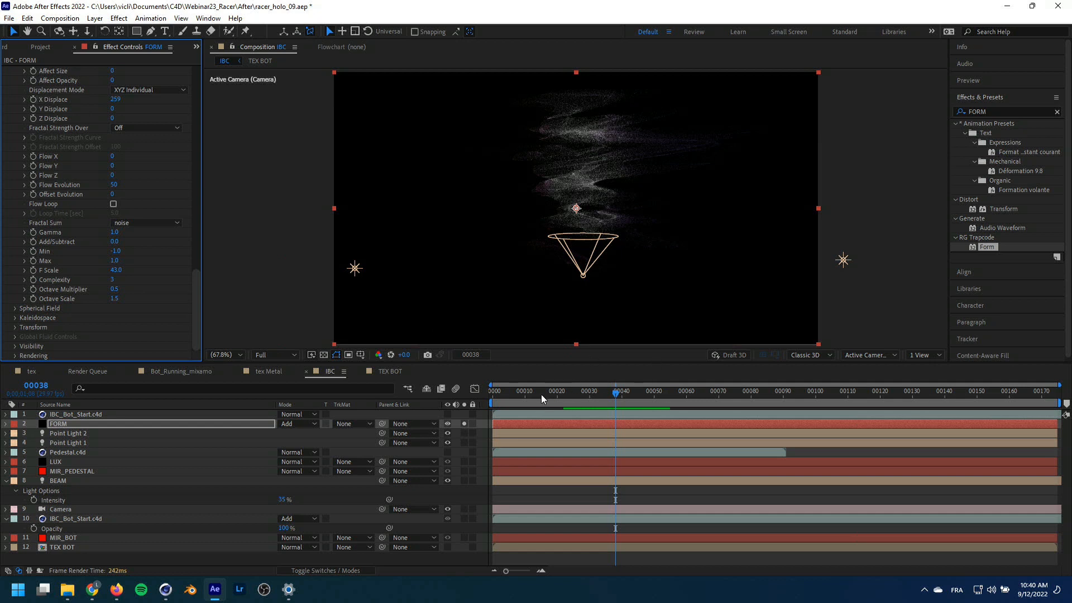
drag(541, 394, 456, 393)
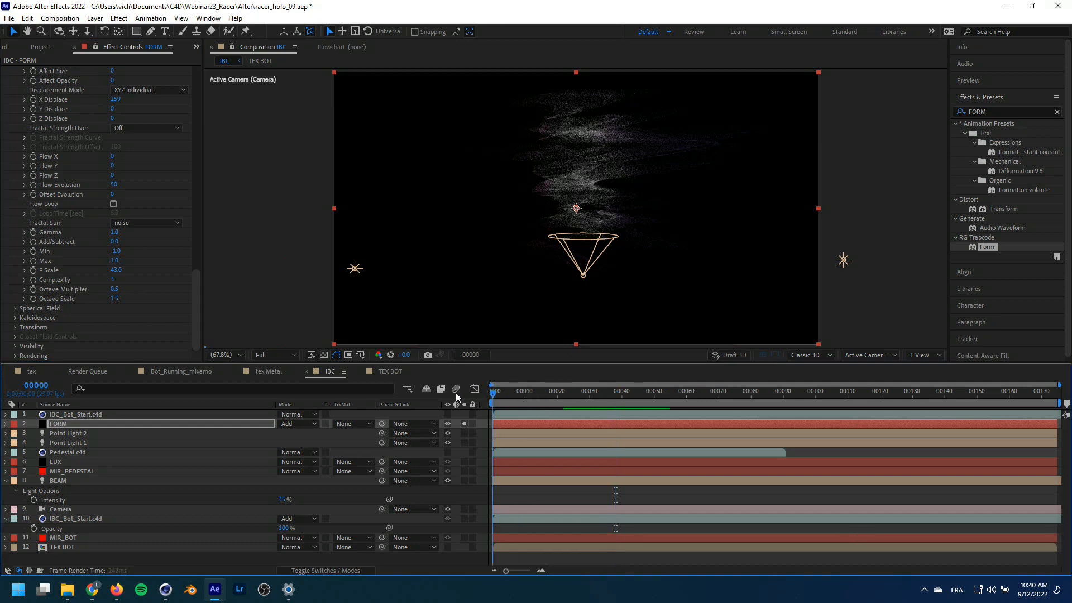
click(34, 100)
key(u)
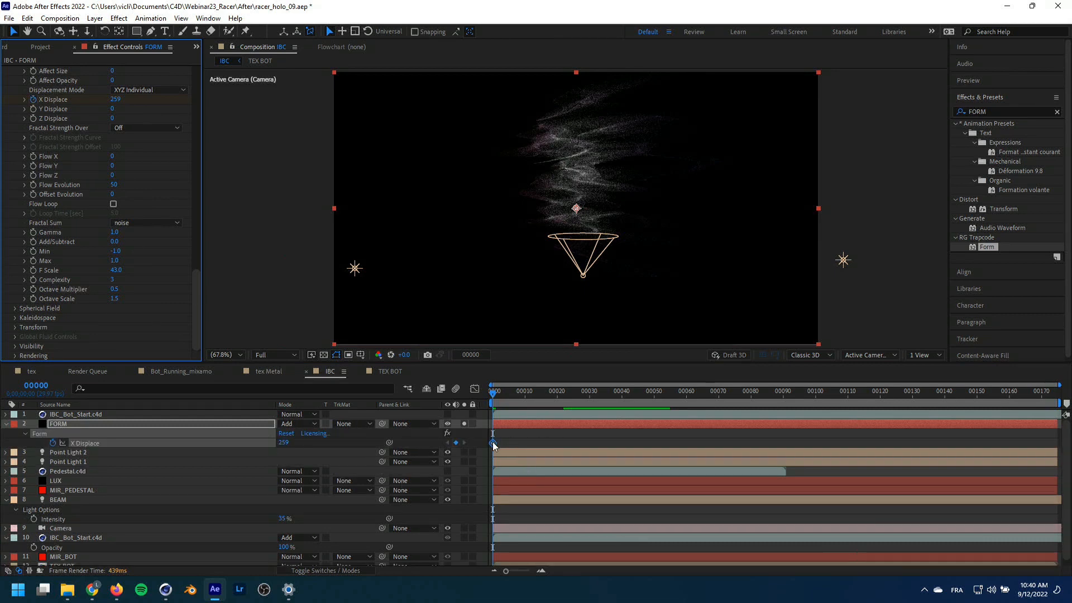
drag(493, 444, 521, 443)
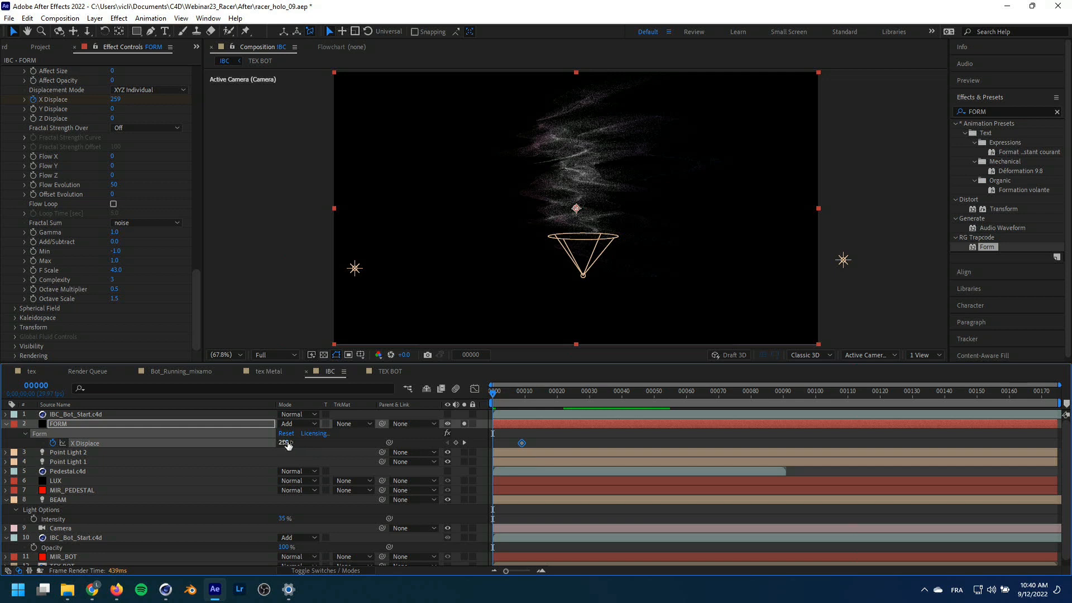
click(285, 443)
text(0)
key(Return)
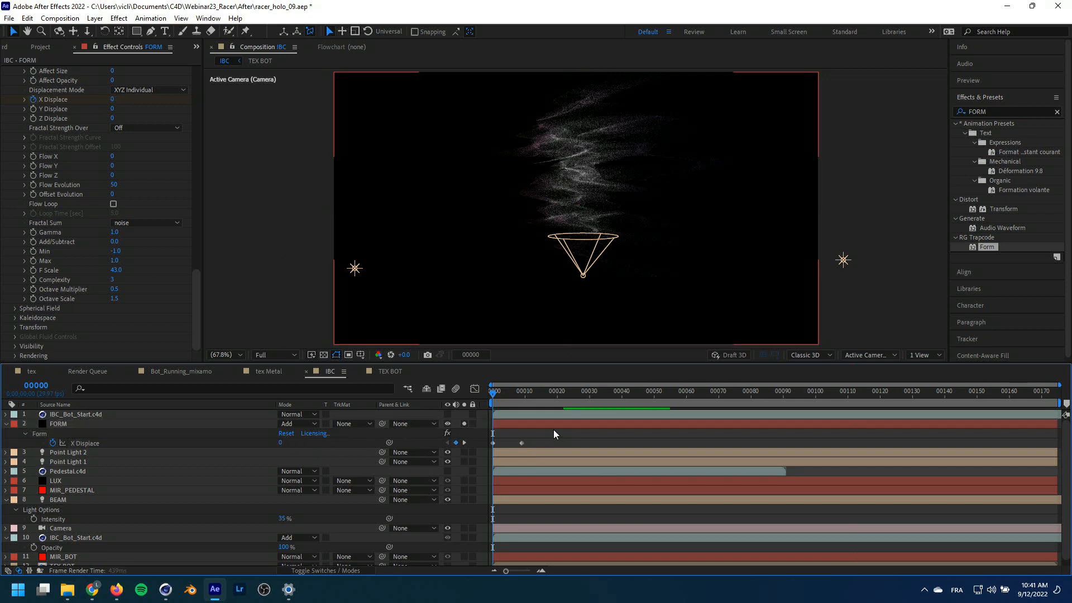
key(ctrl+s)
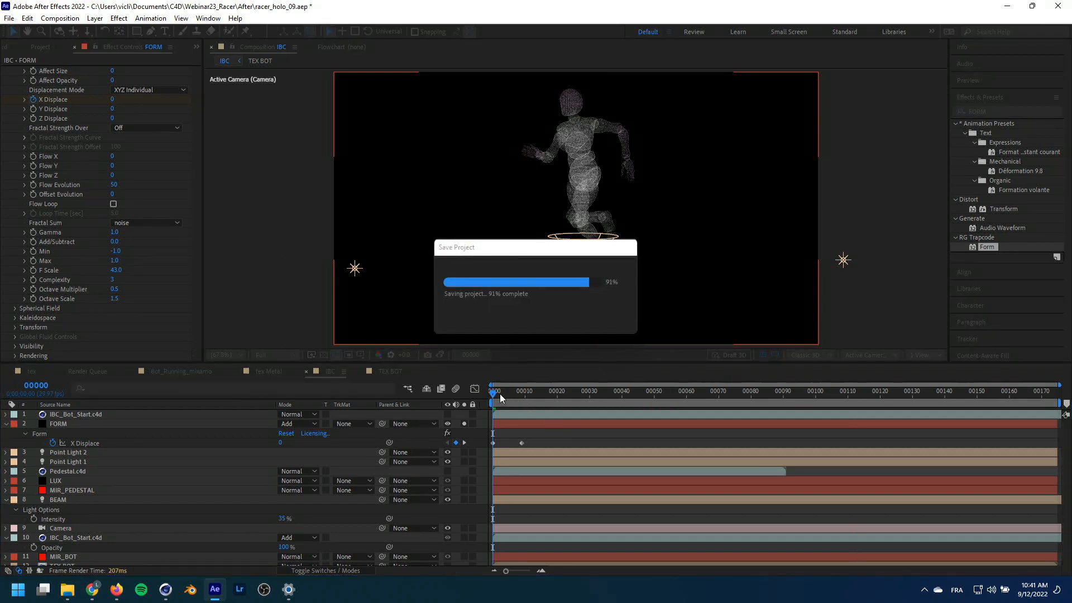
Copy the X Displace keyframe of 0 from frame 0 to frame 18
drag(499, 393, 540, 392)
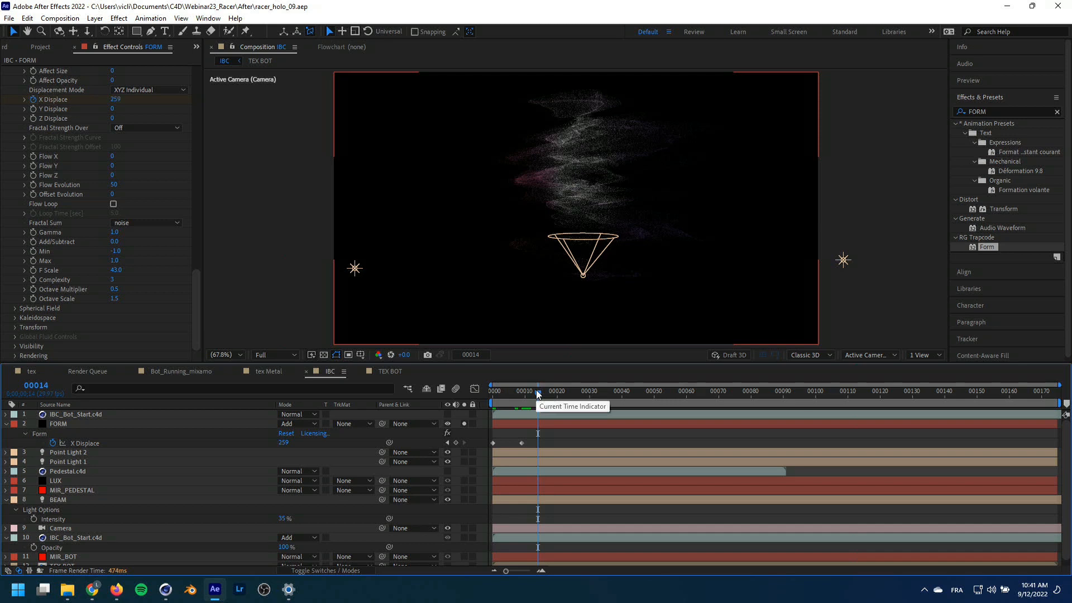
key(Page_Down)
key(Page_Down)
key(Page_Down)
key(Page_Down)
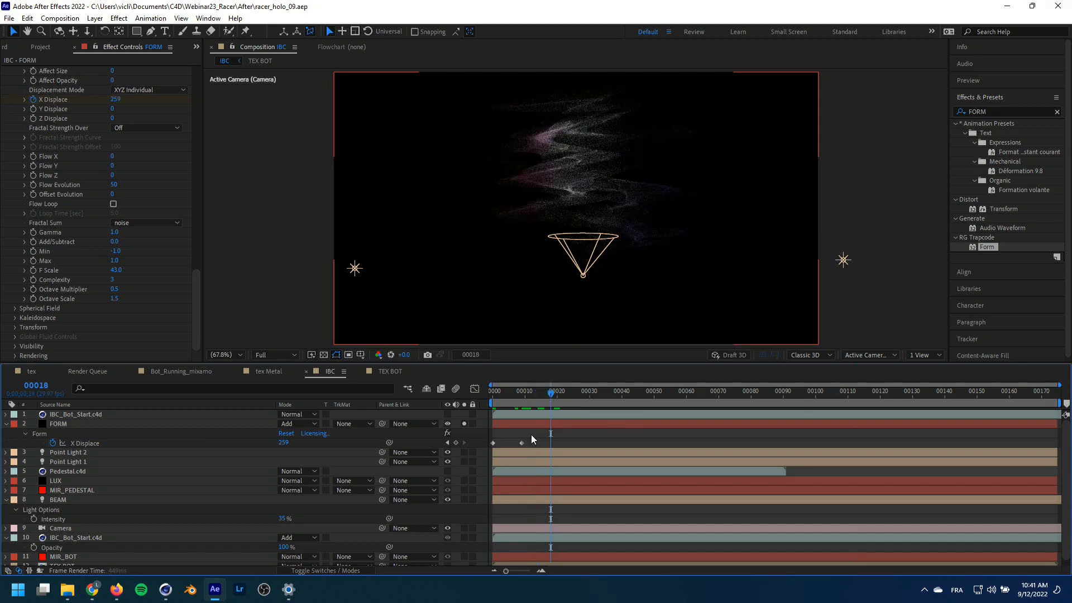
click(494, 443)
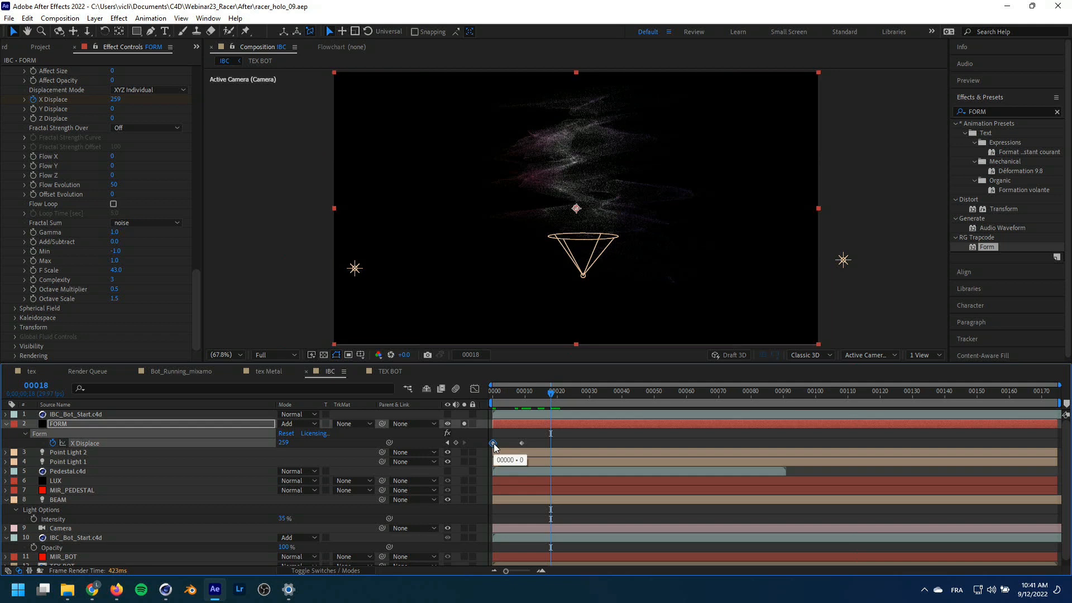
key(ctrl+v)
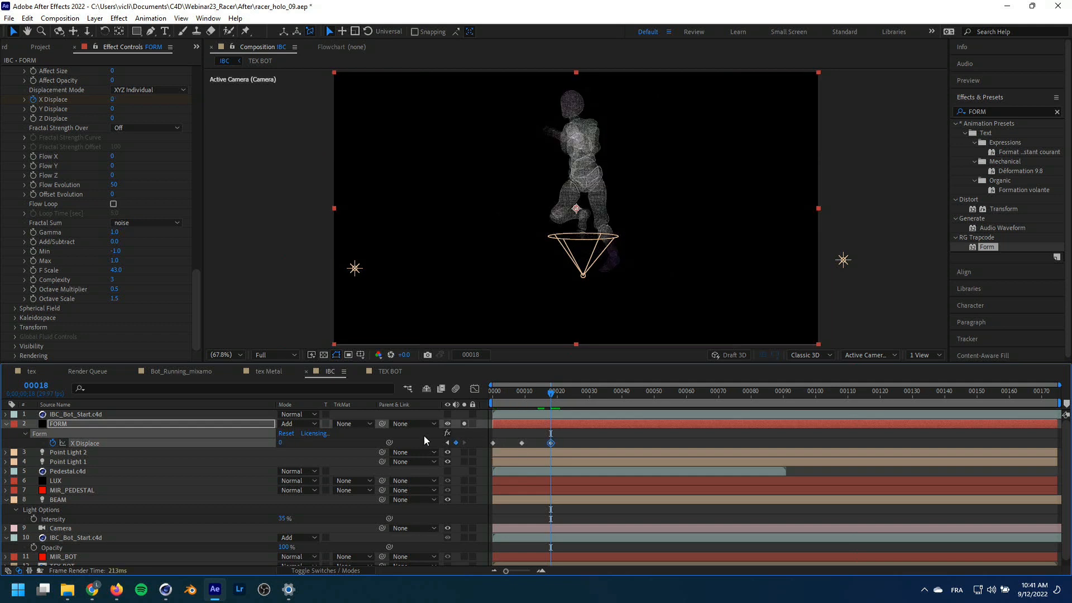
Add a loopOut("cycle") expression to Form's X Displace and check the loop beyond the last keyframe
alt+click(52, 446)
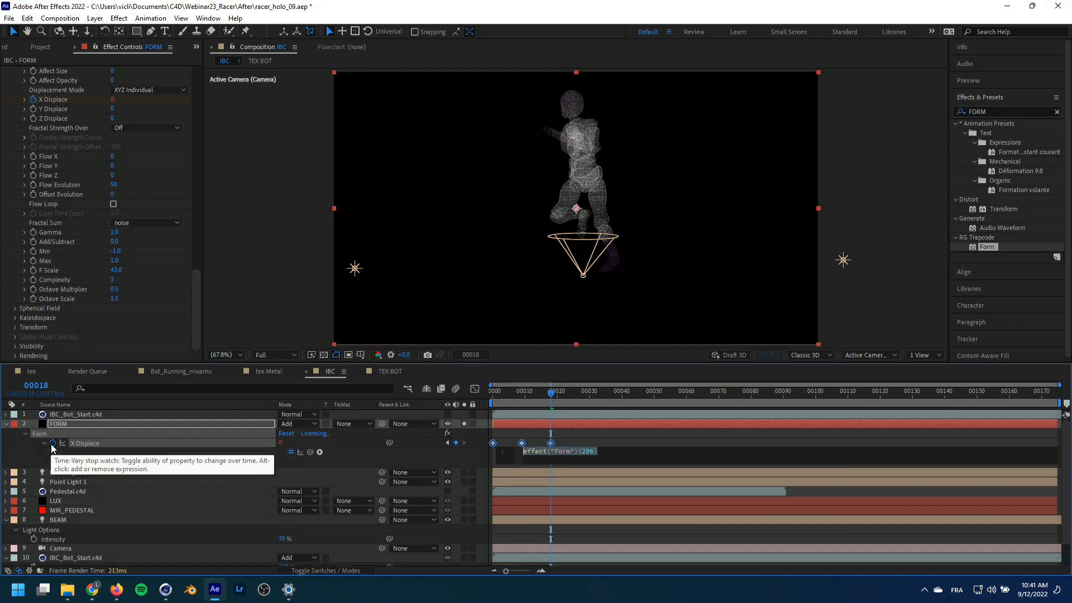
text(loo)
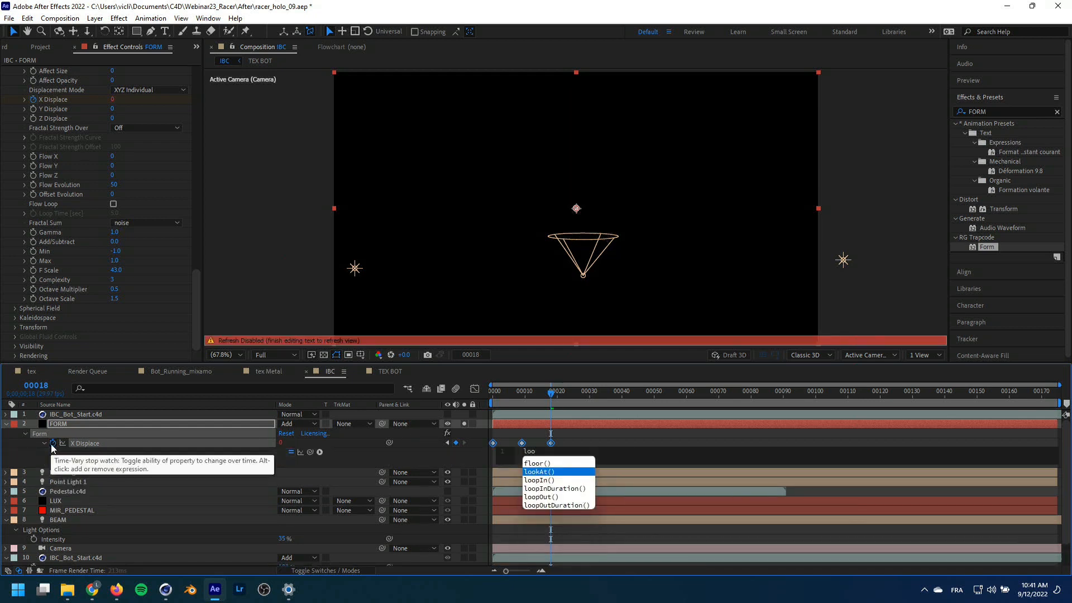
click(560, 496)
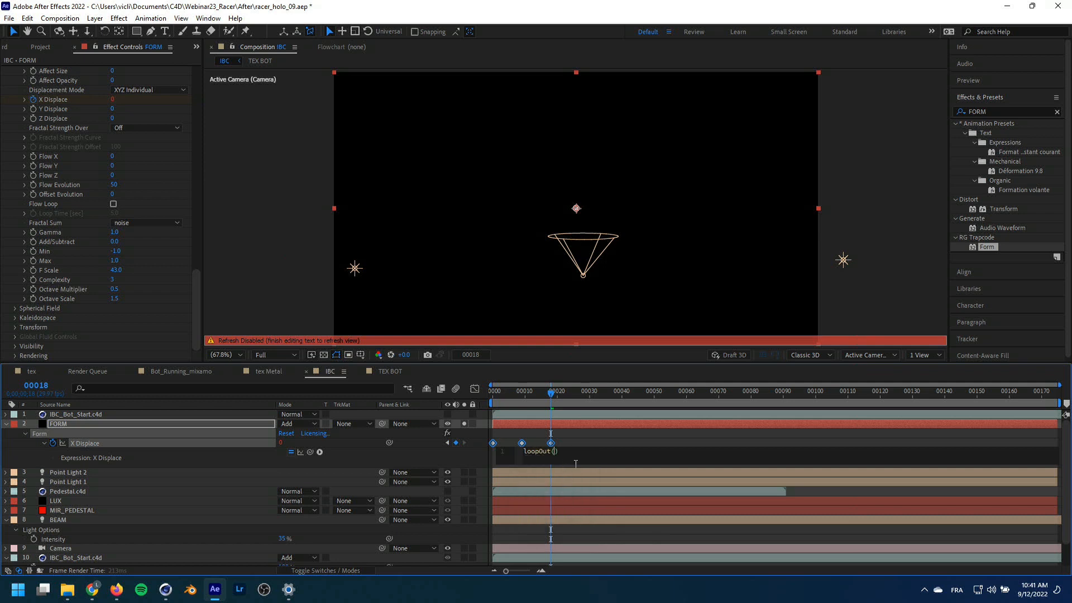
text("c)
text(ycke)
key(BackSpace)
key(BackSpace)
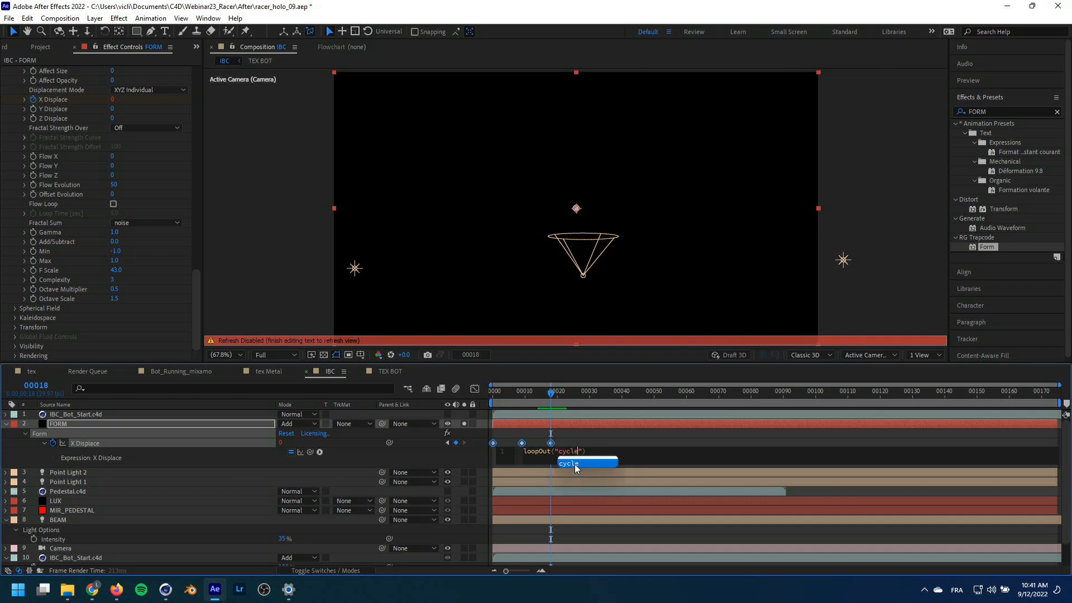
click(574, 464)
drag(529, 390, 650, 412)
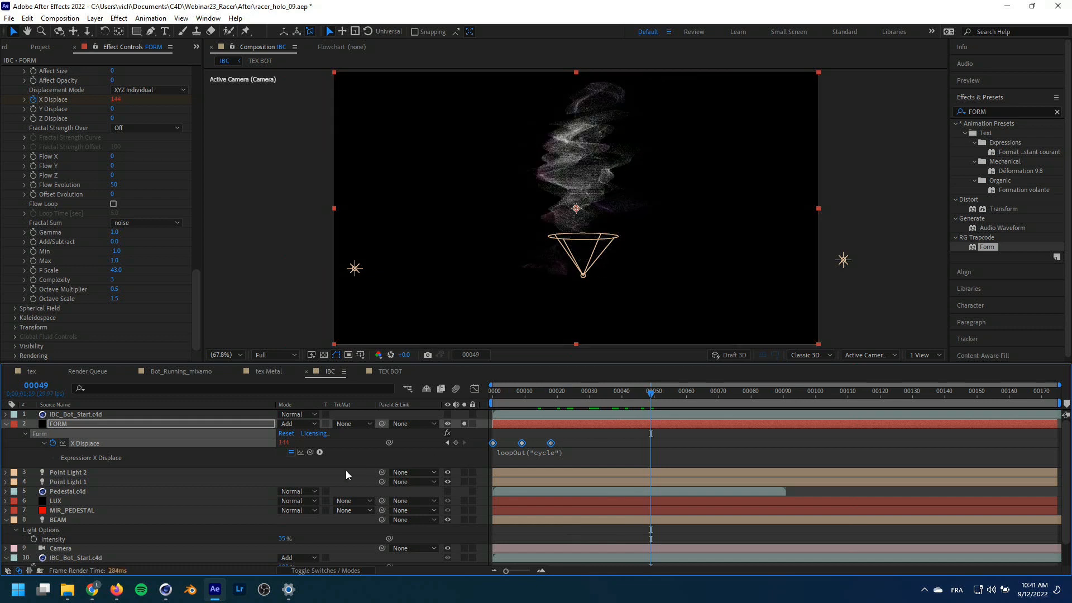
Unsolo the FORM layer and scrub the full composite to check the looping glitch
click(465, 423)
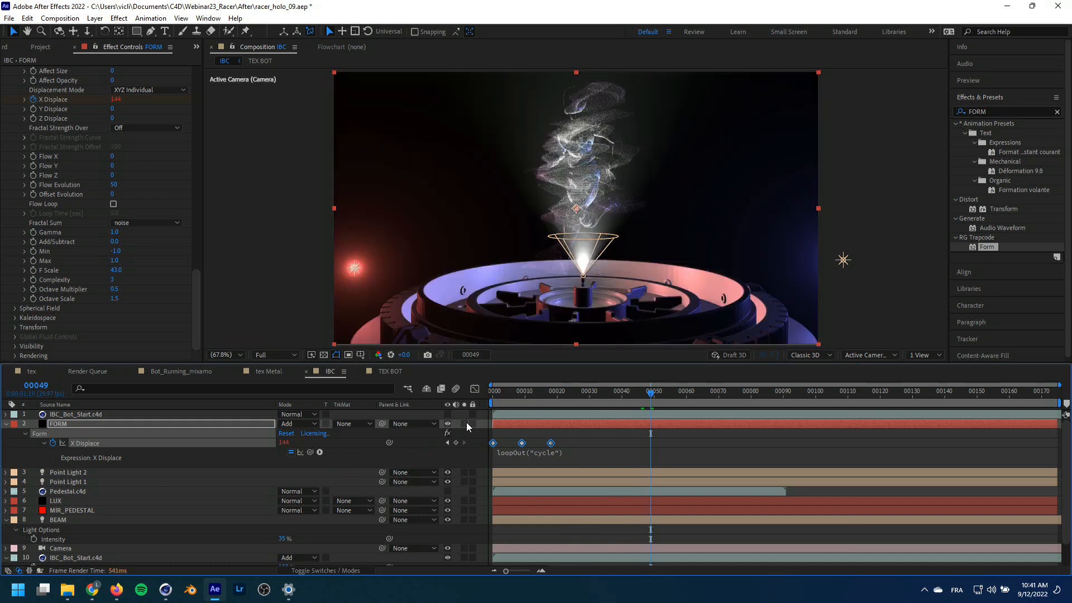
drag(653, 393, 680, 391)
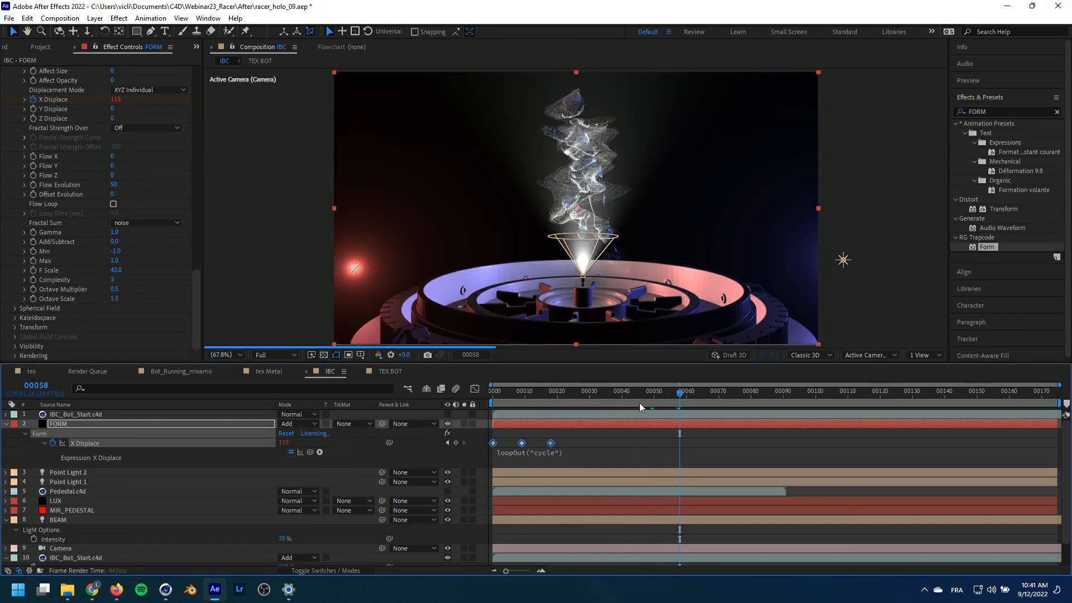
drag(610, 392, 654, 391)
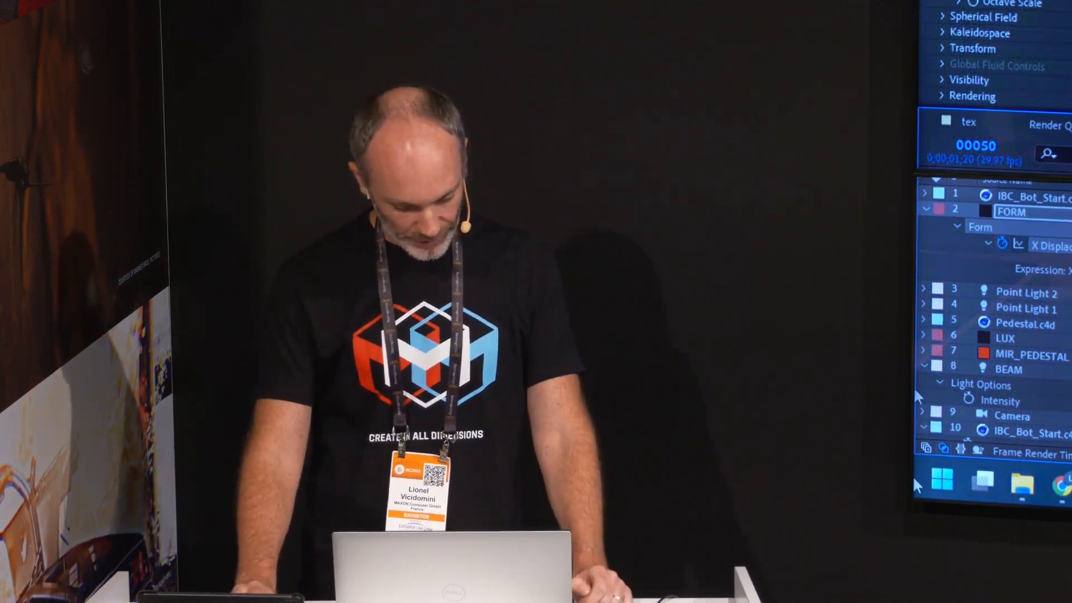
Switch to Cinema 4D, leave the camera view and add a camera named 1 from a new viewing angle
key(alt+Tab)
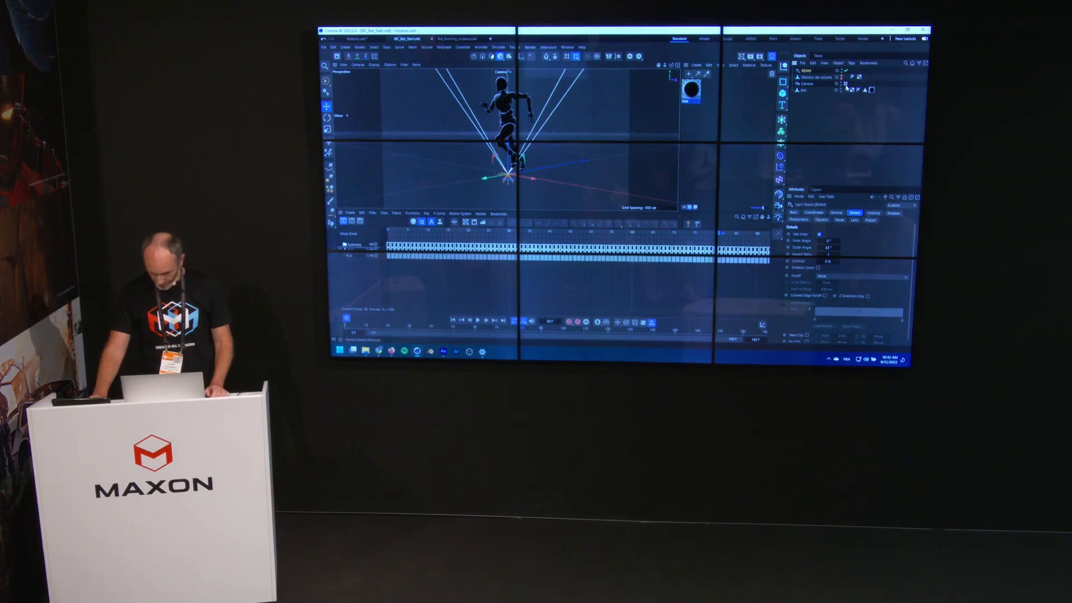
click(846, 83)
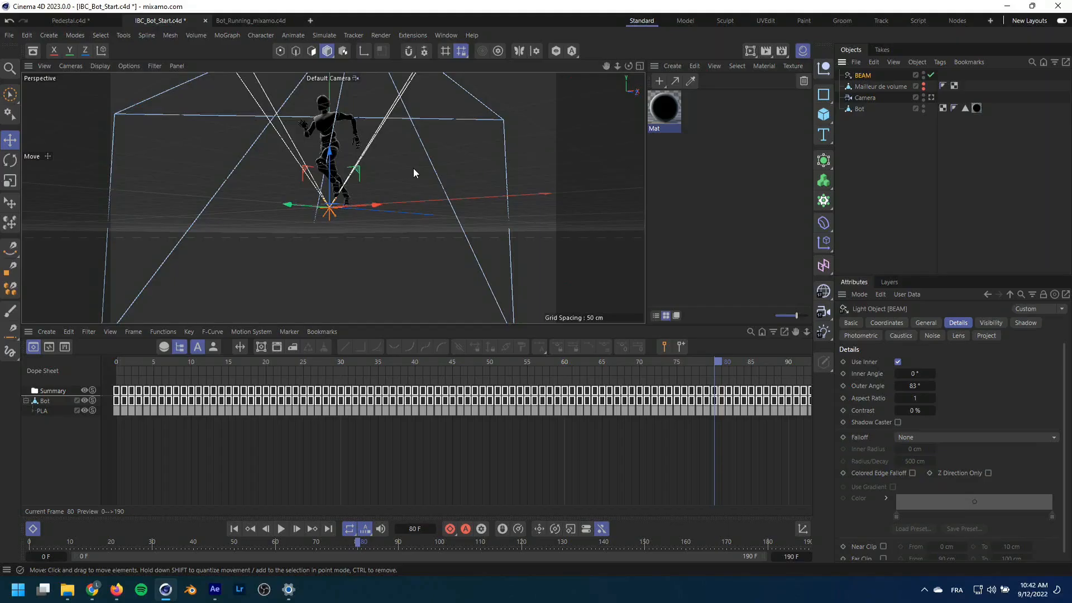
drag(413, 169, 441, 209)
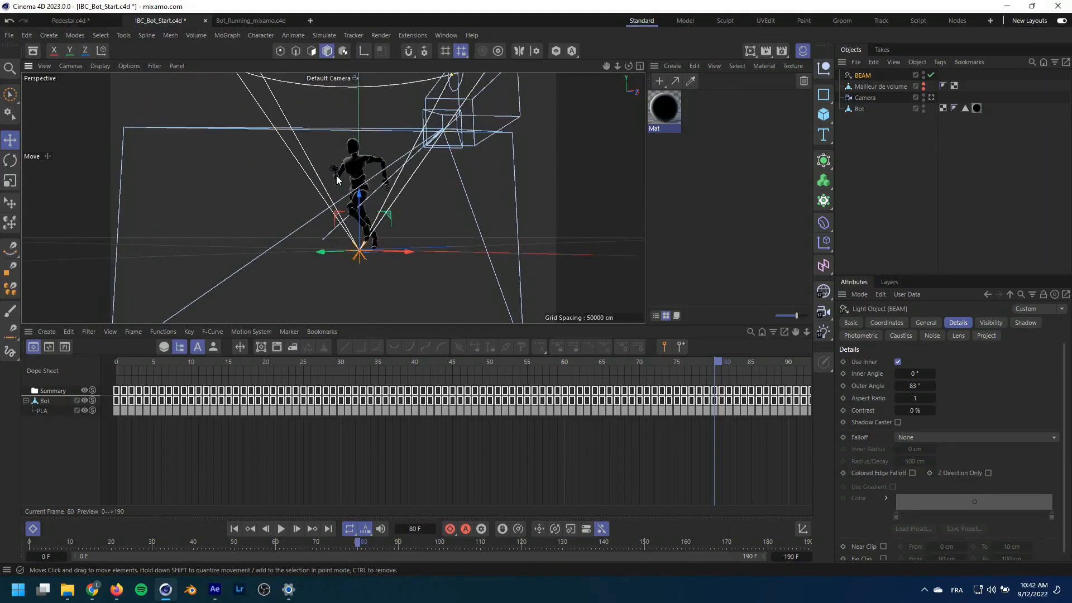
drag(336, 175, 471, 213)
drag(395, 182, 428, 145)
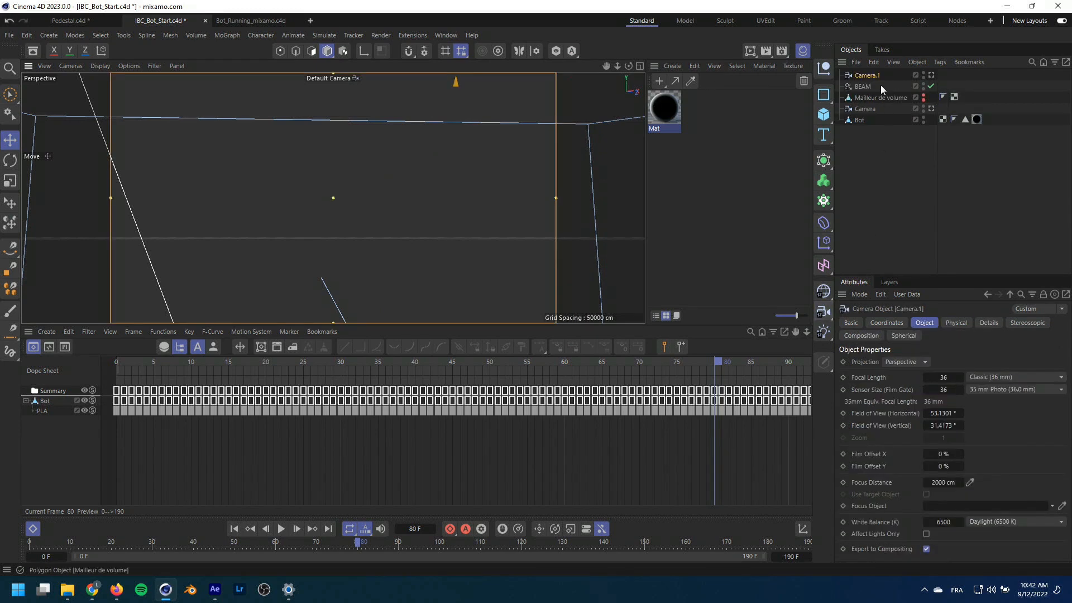
click(823, 311)
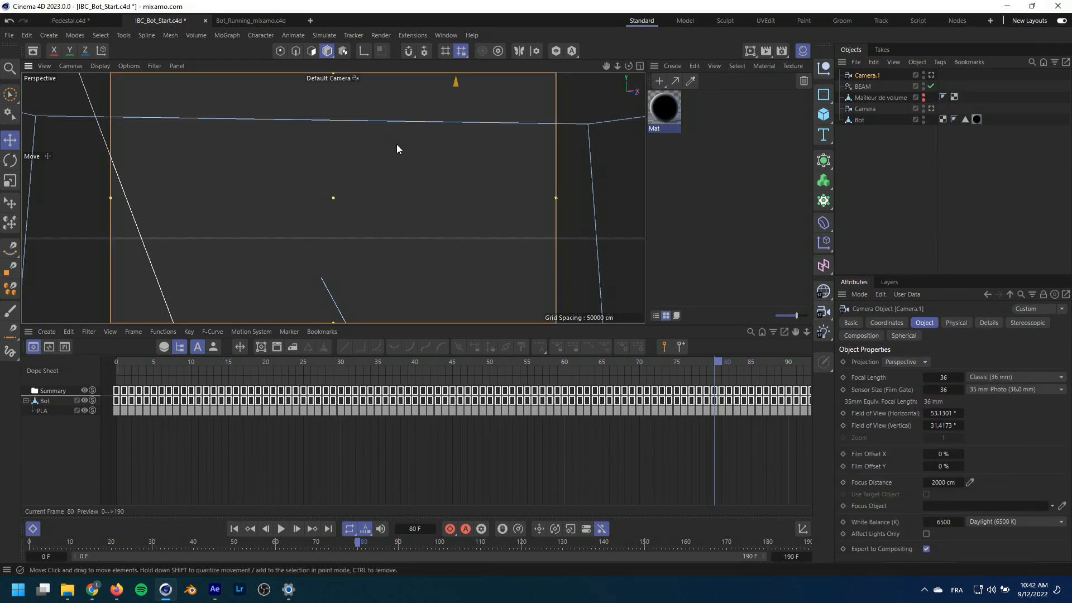
double_click(871, 77)
text(1)
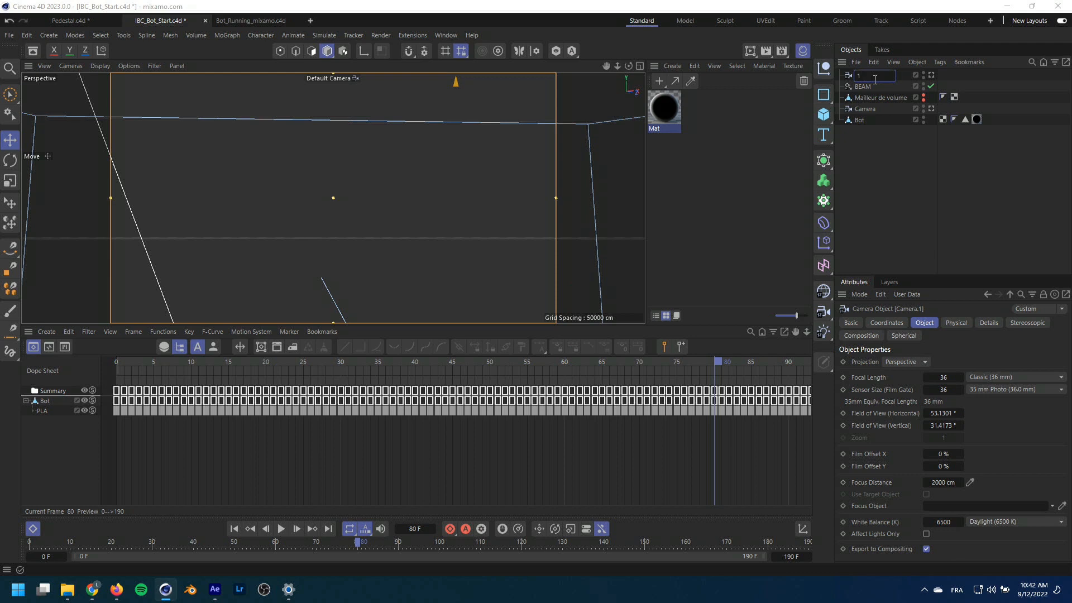
Rename the original camera to 2, look through it and return to the default camera view
click(866, 108)
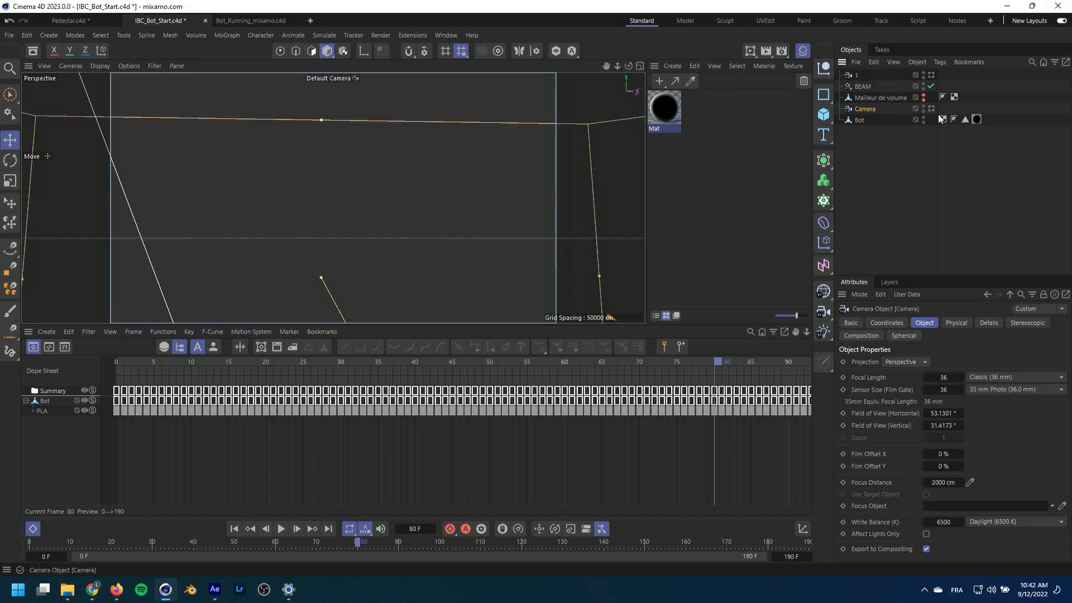
click(930, 109)
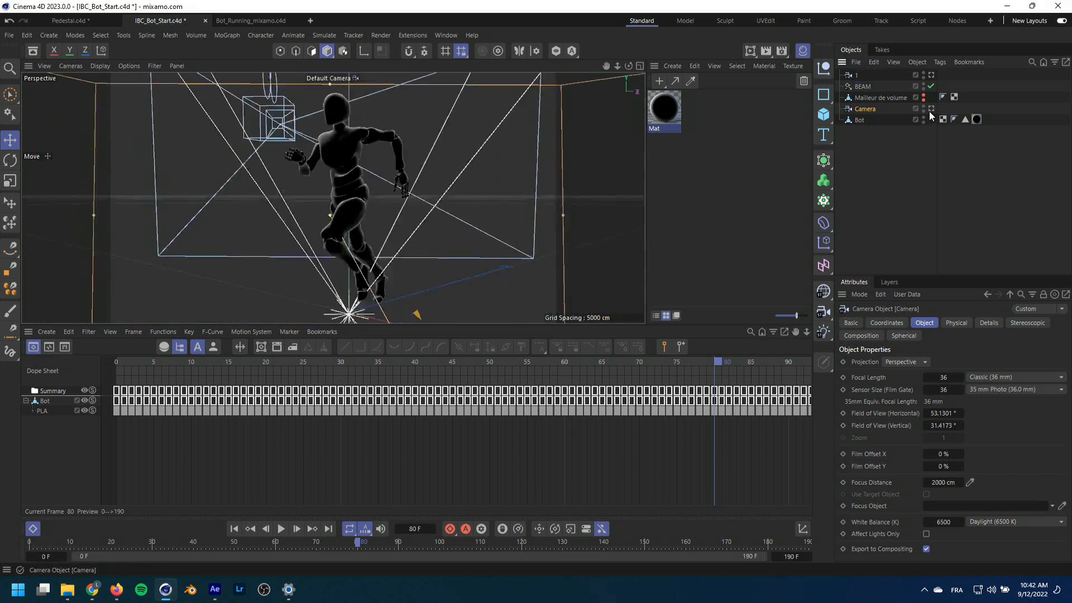
double_click(865, 109)
text(2)
click(881, 143)
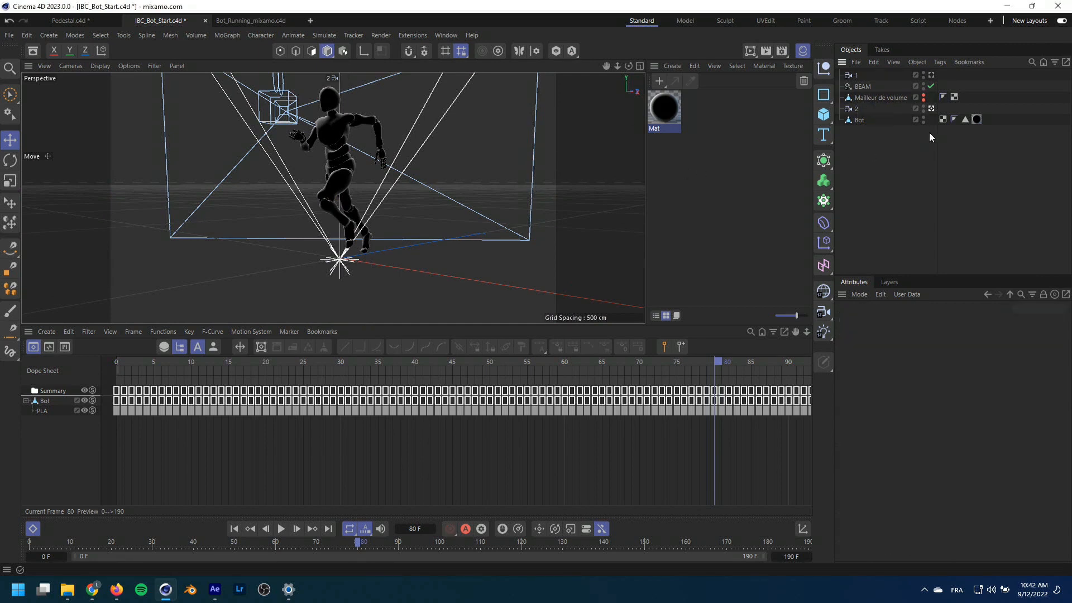
click(932, 109)
click(932, 110)
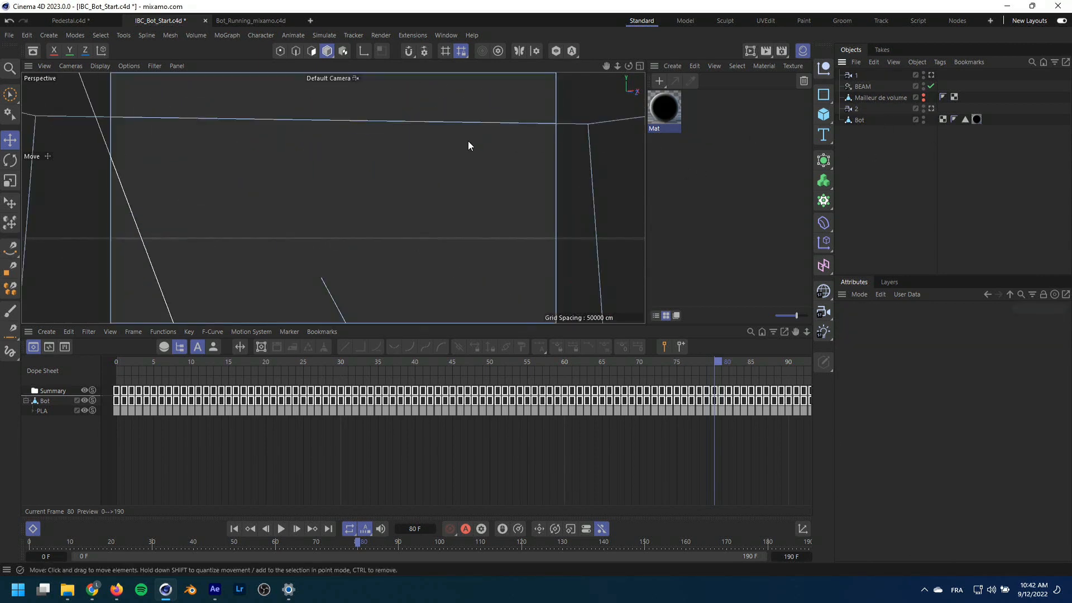
Add another camera from a different viewing angle and name it 3
mouse_move(466, 142)
mouse_down()
mouse_move(404, 188)
mouse_move(443, 200)
mouse_move(284, 187)
mouse_move(410, 183)
mouse_move(310, 184)
mouse_move(490, 149)
mouse_move(522, 113)
mouse_move(447, 173)
mouse_move(470, 153)
mouse_up()
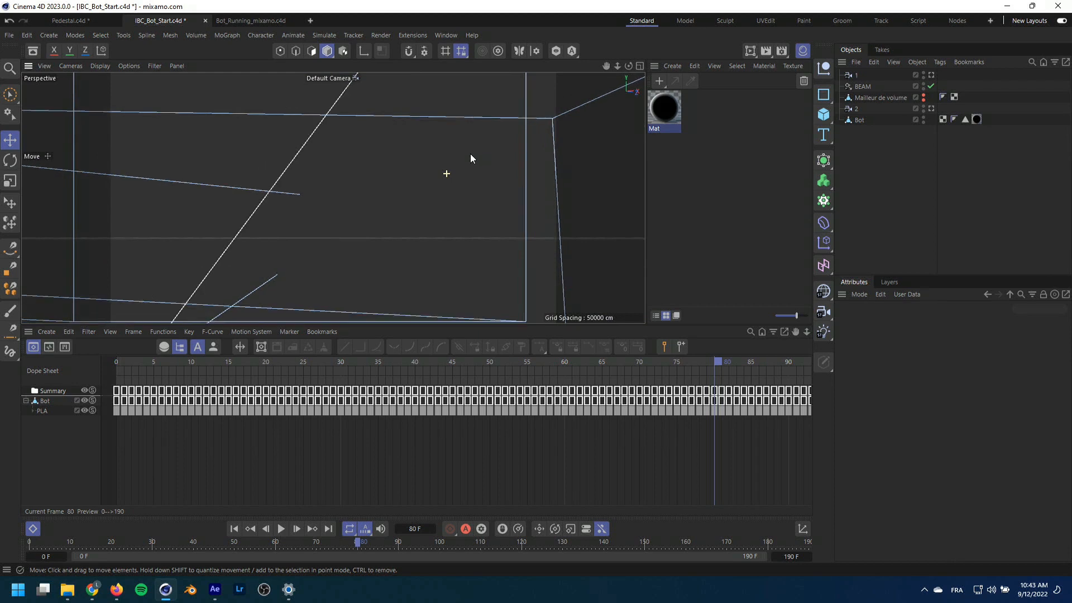
click(823, 312)
double_click(867, 75)
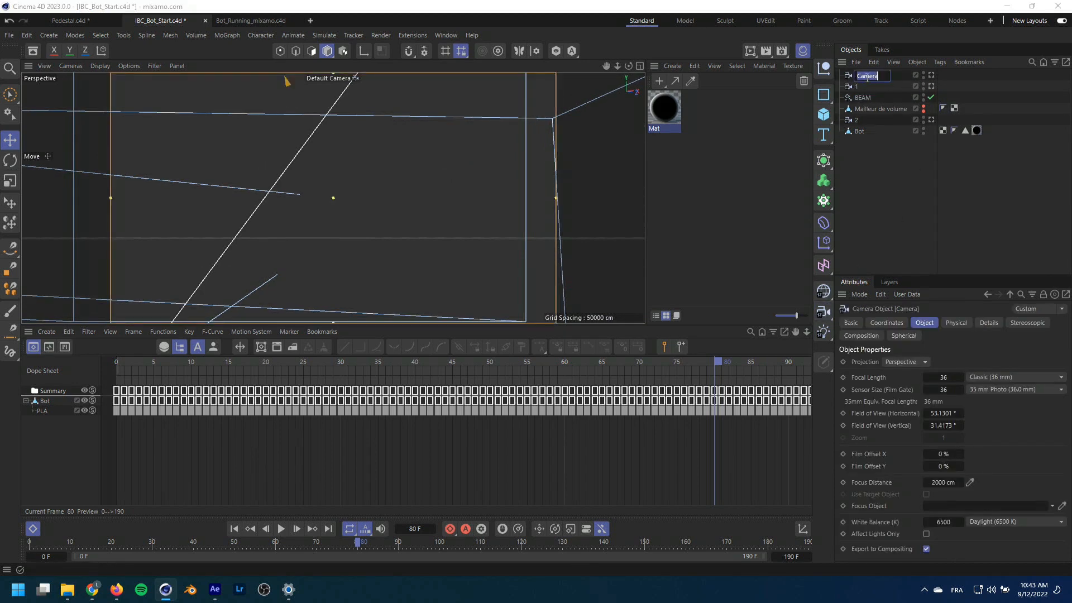
text(3)
key(Return)
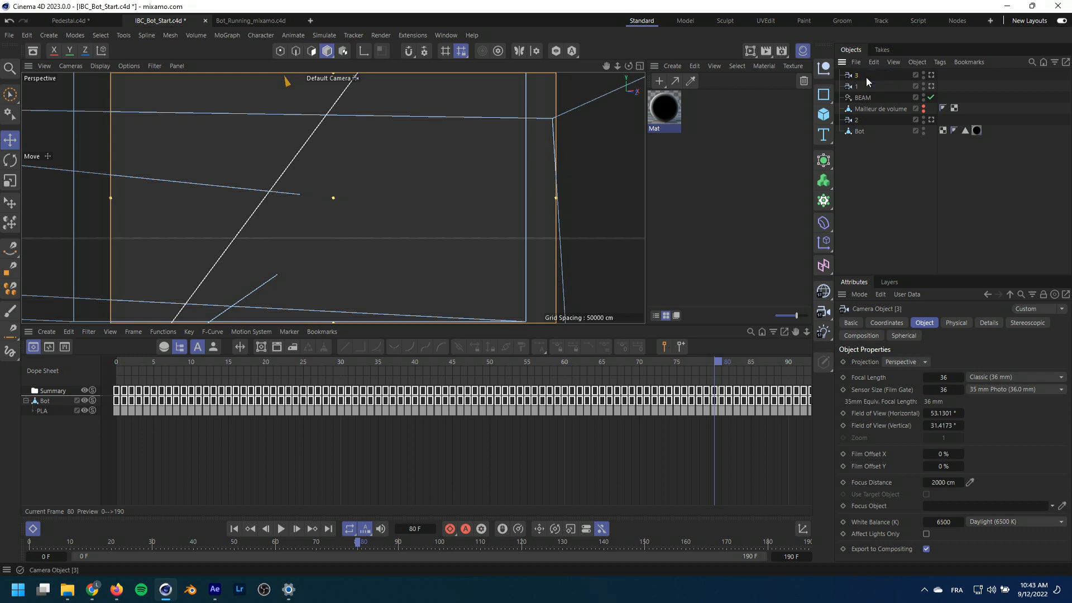
click(893, 184)
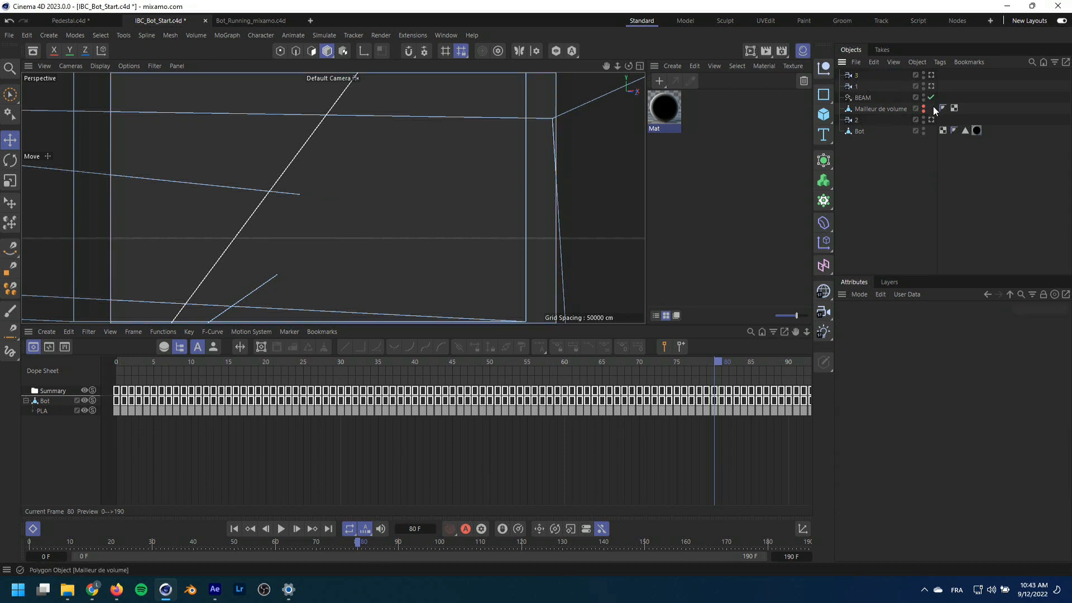
Look through cameras 1, 2 and 3 in turn to compare their views
click(931, 86)
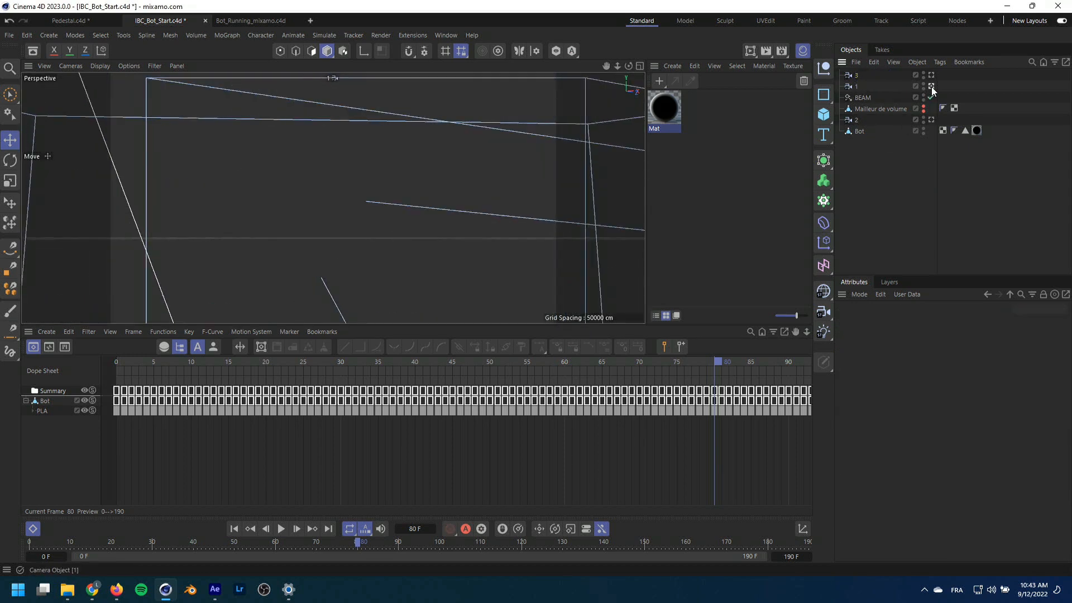
click(930, 120)
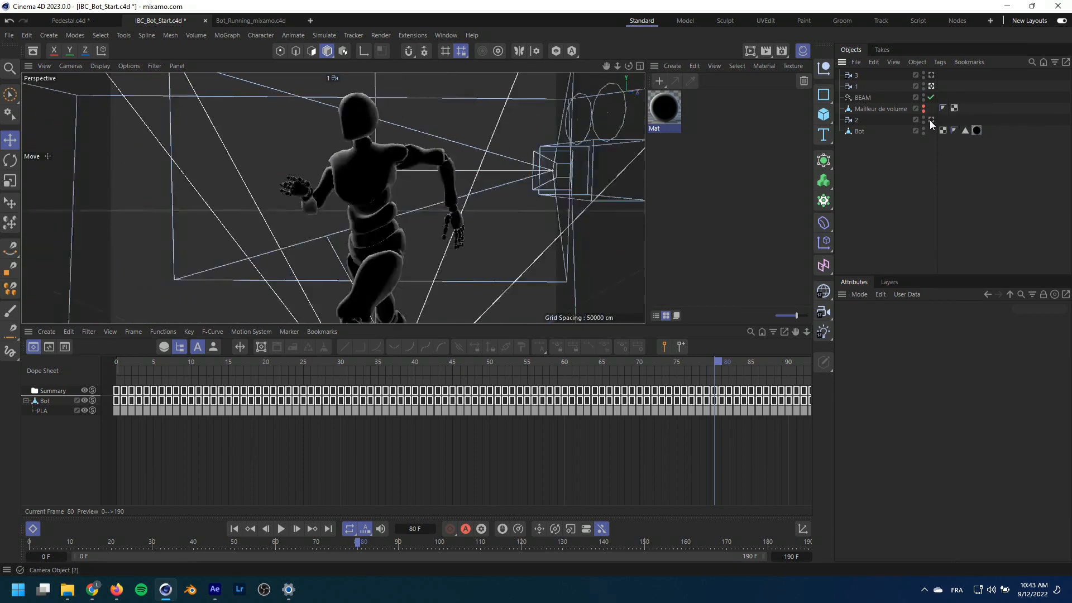
click(931, 76)
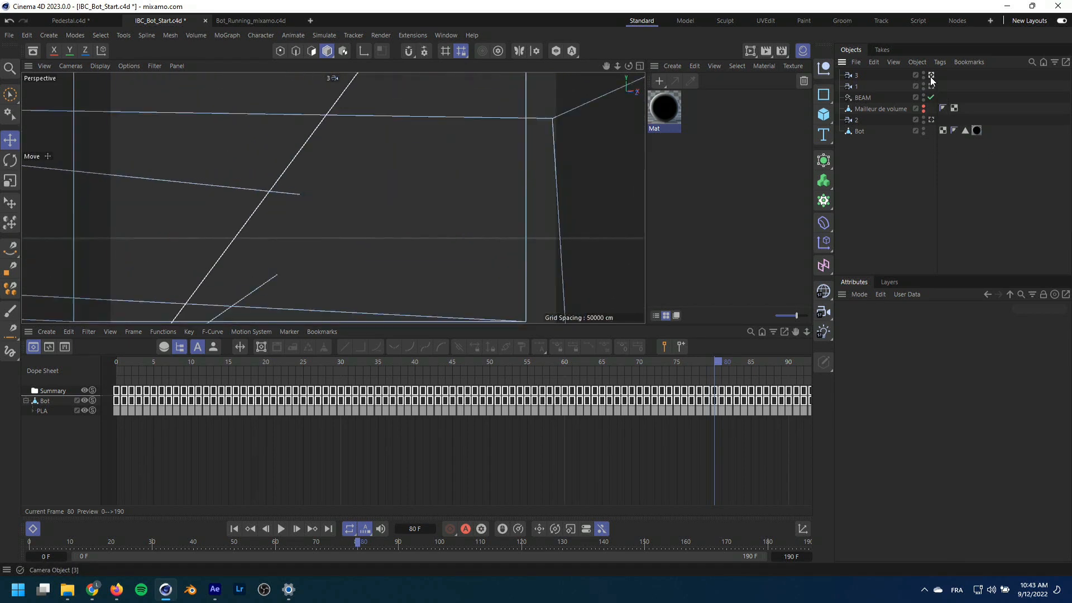
click(930, 86)
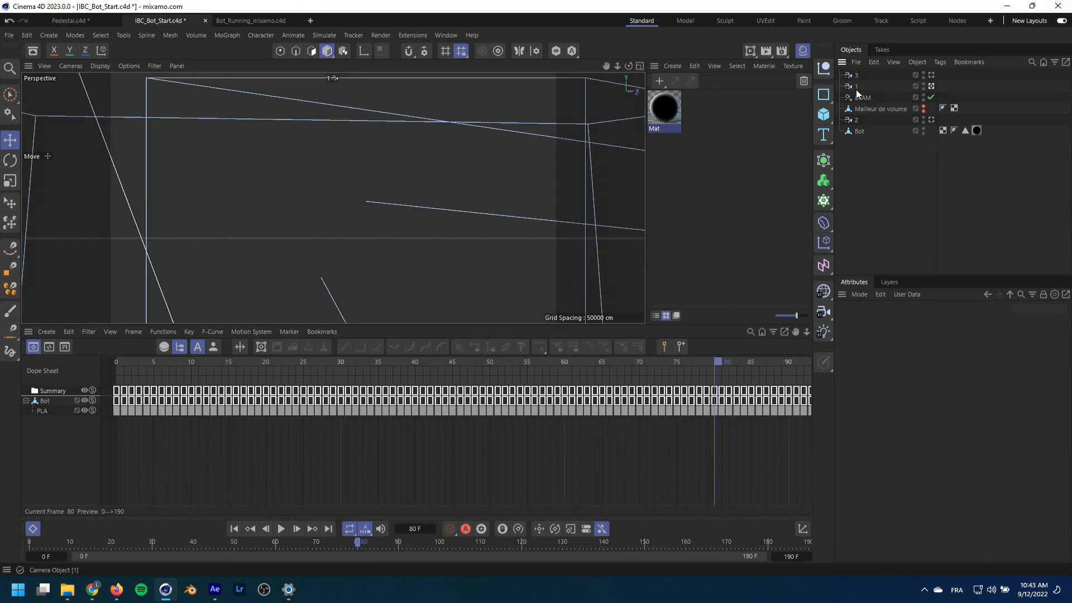
Create a Camera Morph from cameras 1, 2 and 3 and look through the Morph Camera
click(857, 88)
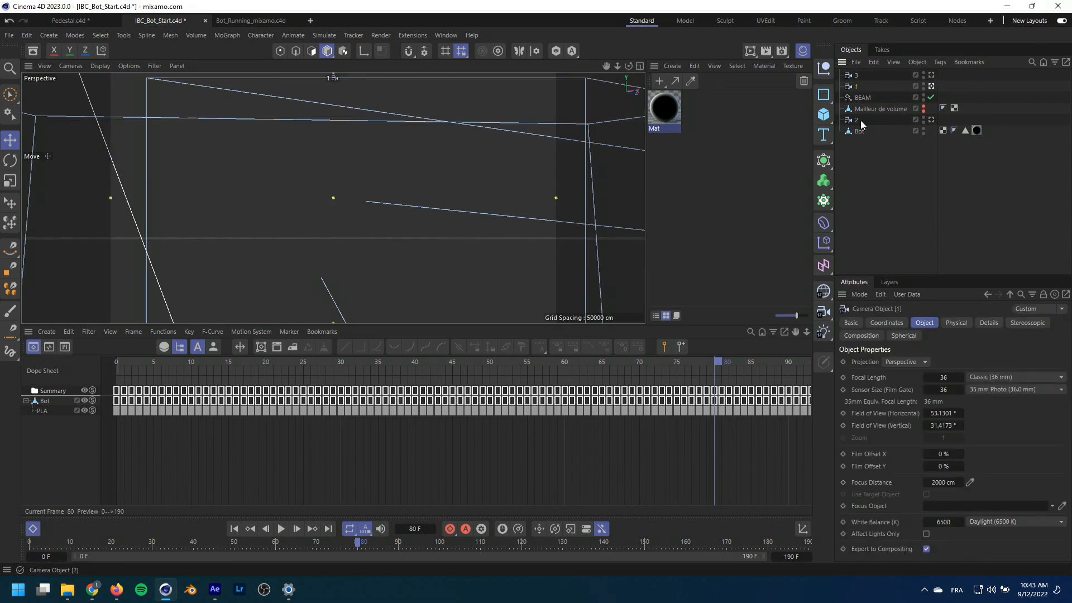
ctrl+click(859, 121)
ctrl+click(857, 75)
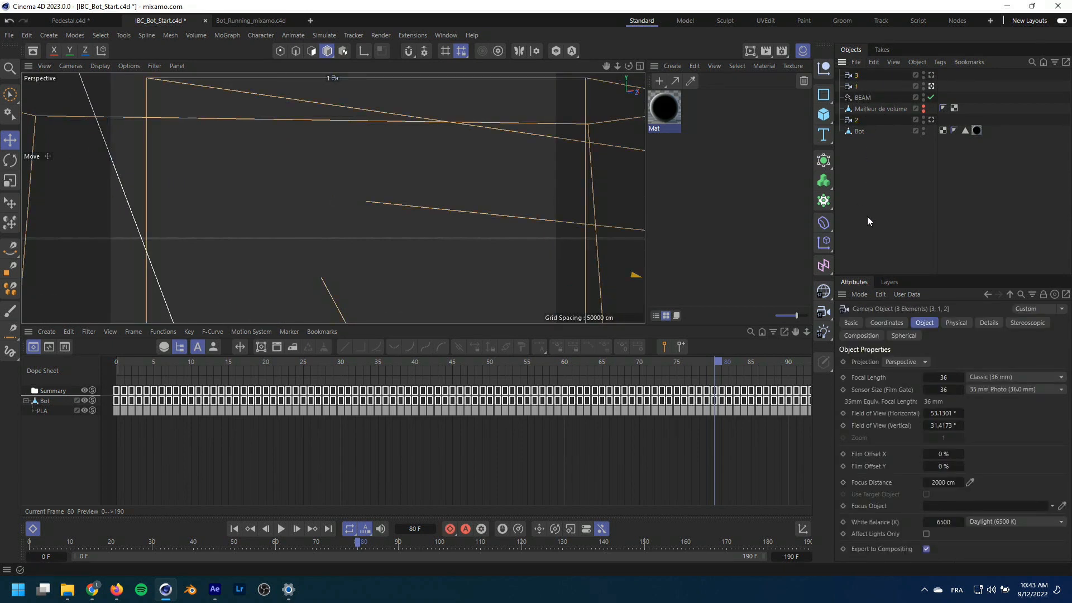
click(823, 311)
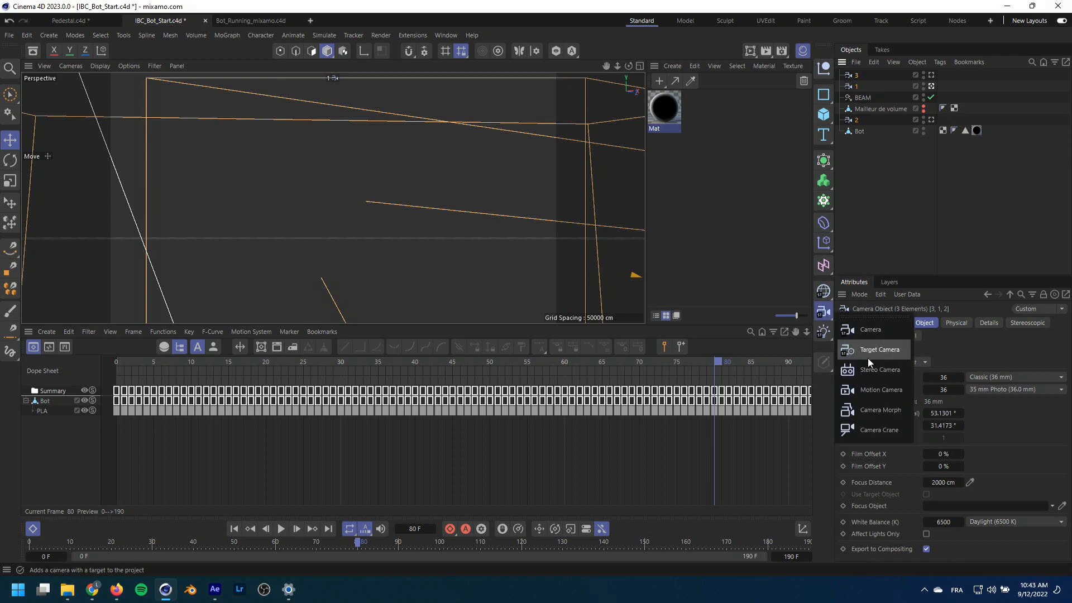
click(885, 411)
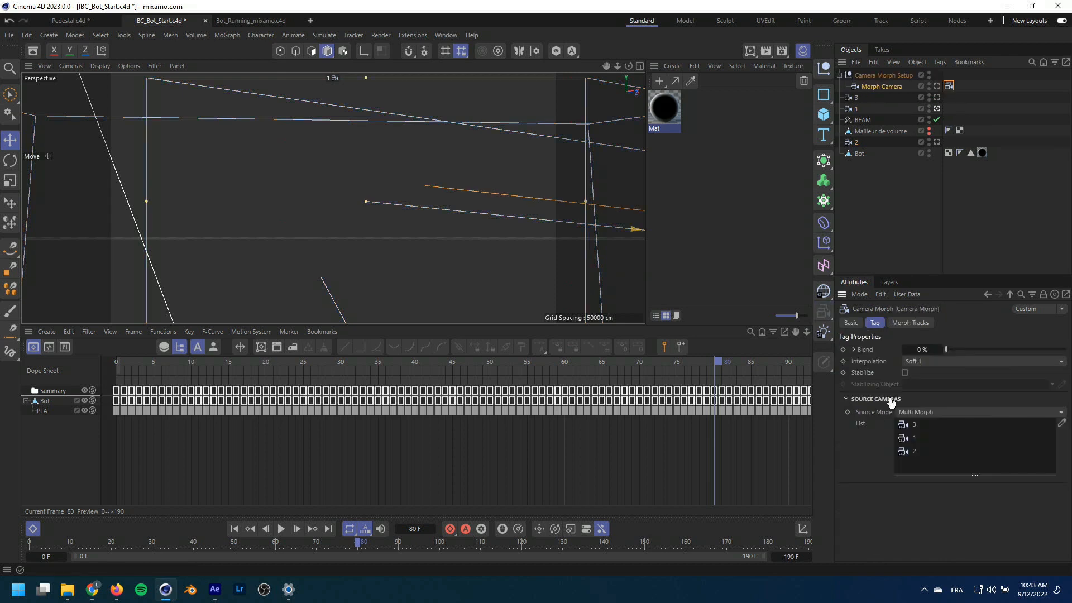
click(938, 85)
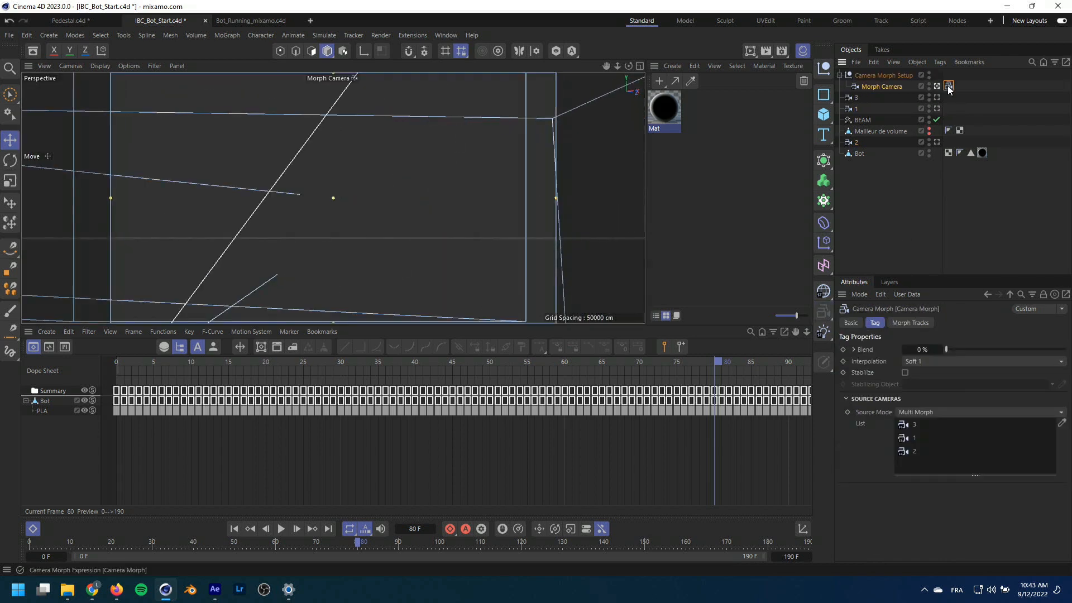
Set the Camera Morph's Blend to 100% and reorder its source cameras to 1, 2, 3
drag(949, 349, 1071, 350)
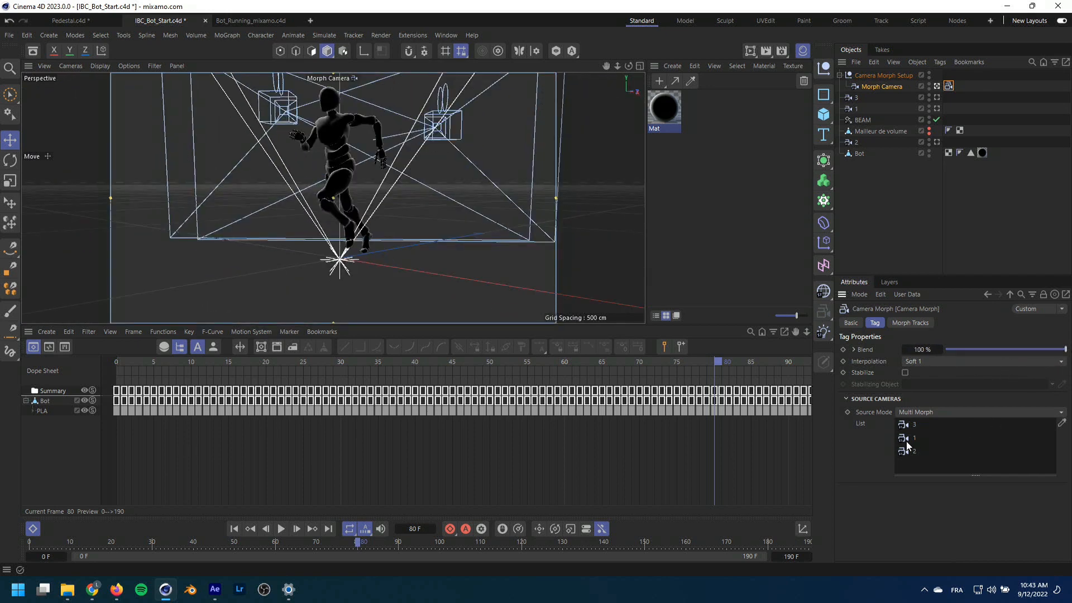
drag(905, 441, 919, 434)
mouse_move(1064, 349)
mouse_down()
mouse_move(943, 357)
mouse_move(1065, 356)
mouse_up()
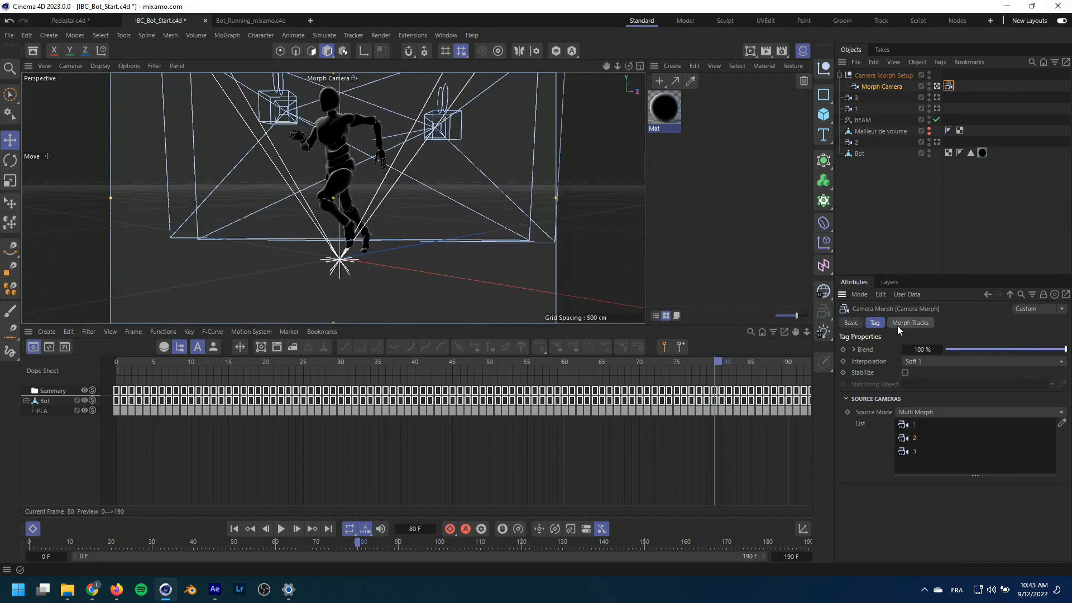
click(851, 322)
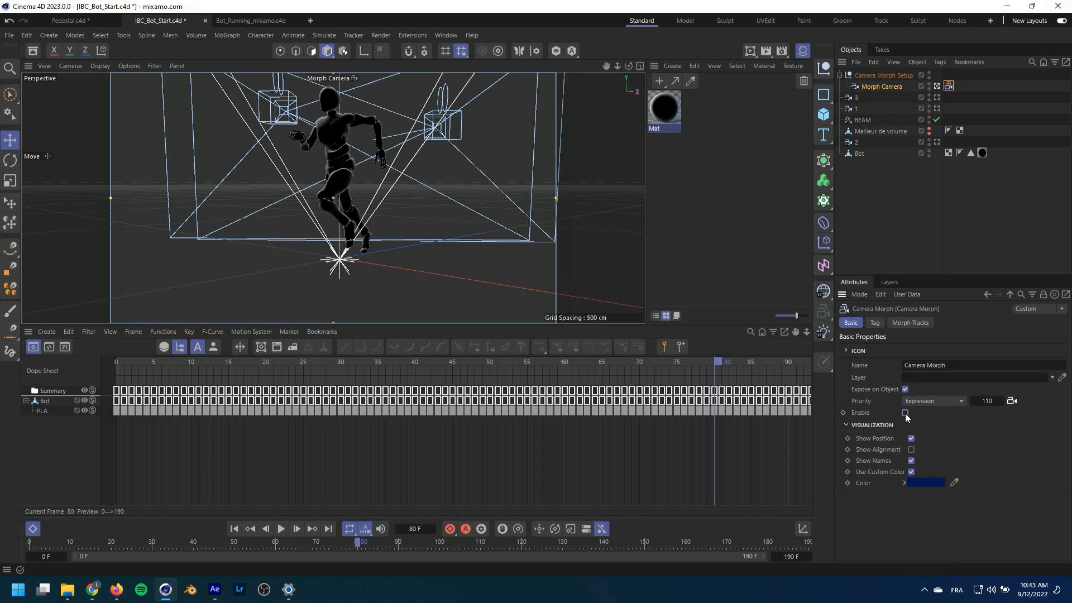
click(874, 326)
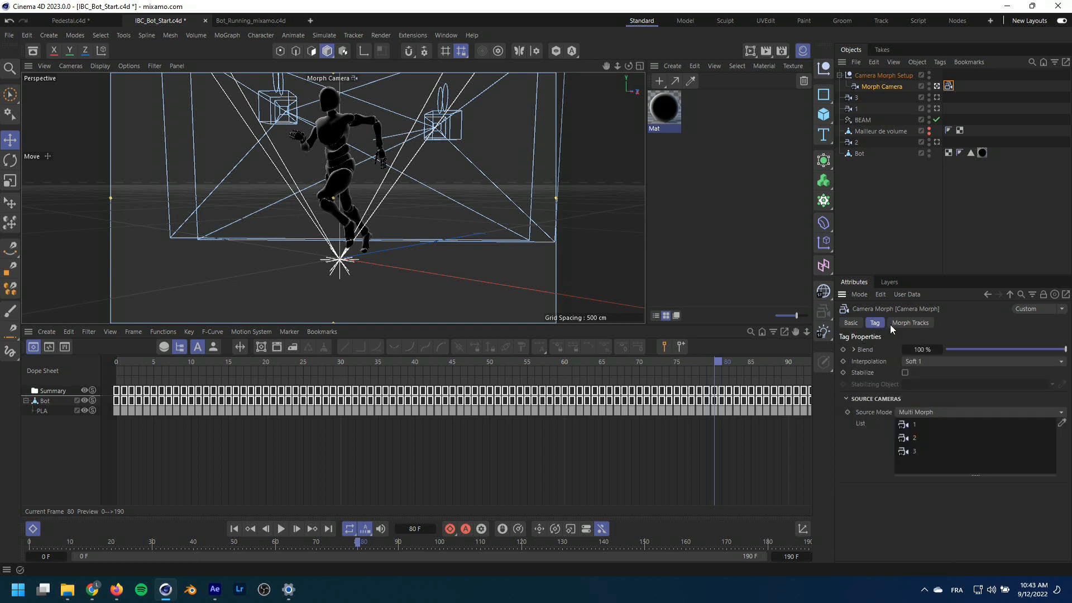
Switch the Camera Morph's source mode to Simple Morph and back to Multi Morph
drag(1034, 348, 1066, 349)
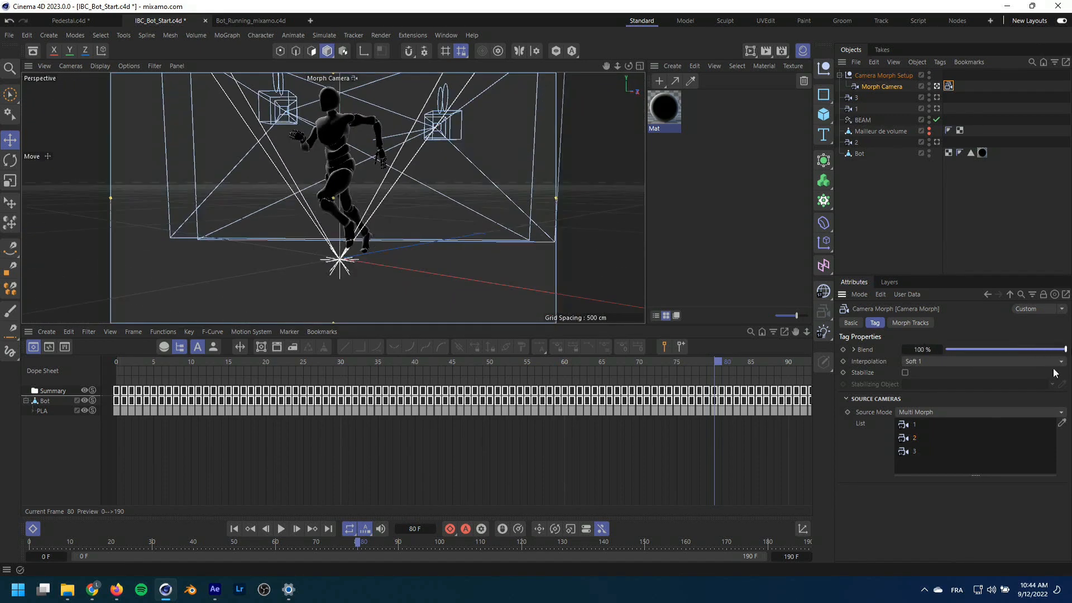
click(929, 411)
click(923, 428)
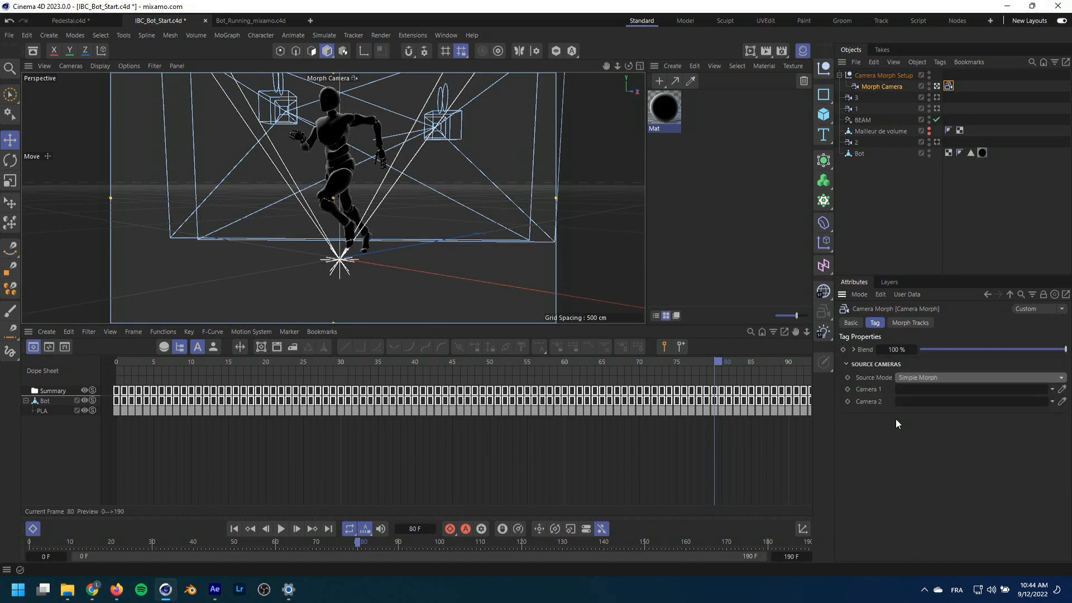
click(916, 379)
click(928, 407)
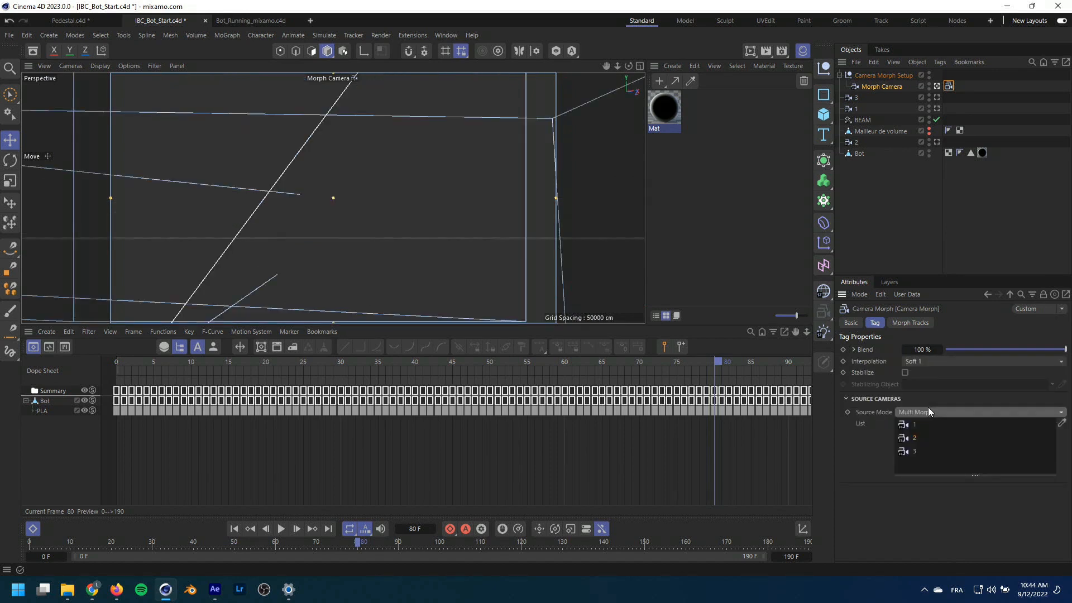
Keyframe the Camera Morph's Blend at 0%, activate the Ripple Tool and move the key to frame 0
drag(967, 348, 905, 355)
click(844, 349)
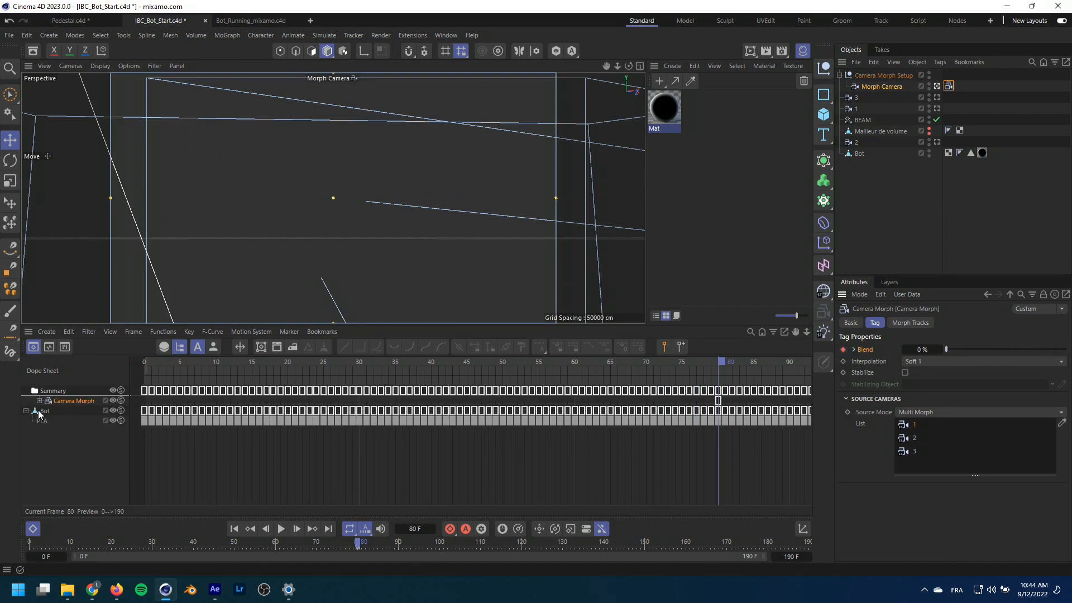
click(23, 409)
click(240, 348)
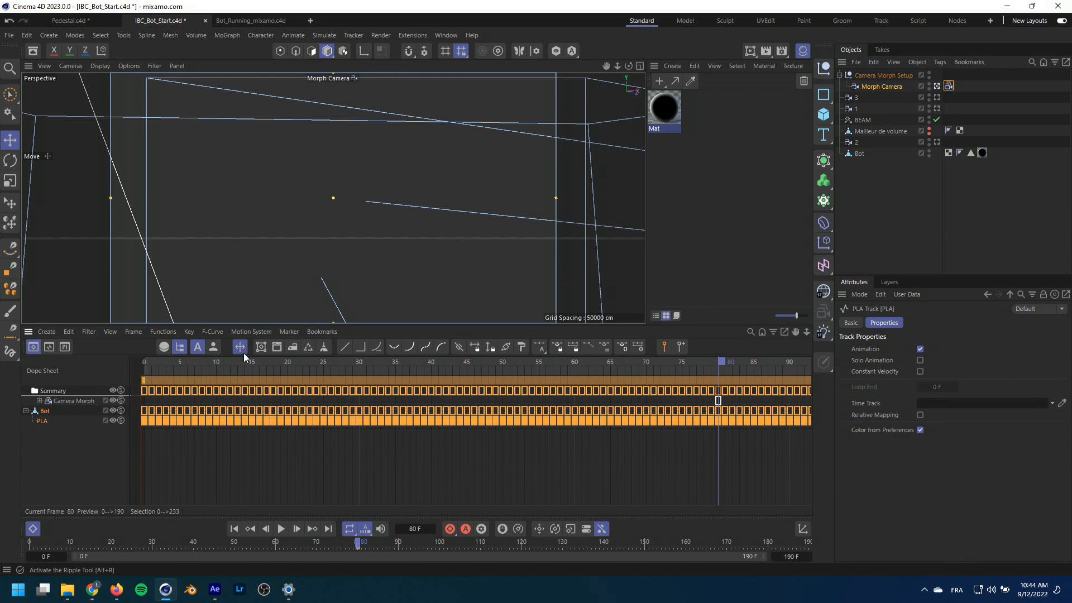
drag(719, 400, 143, 410)
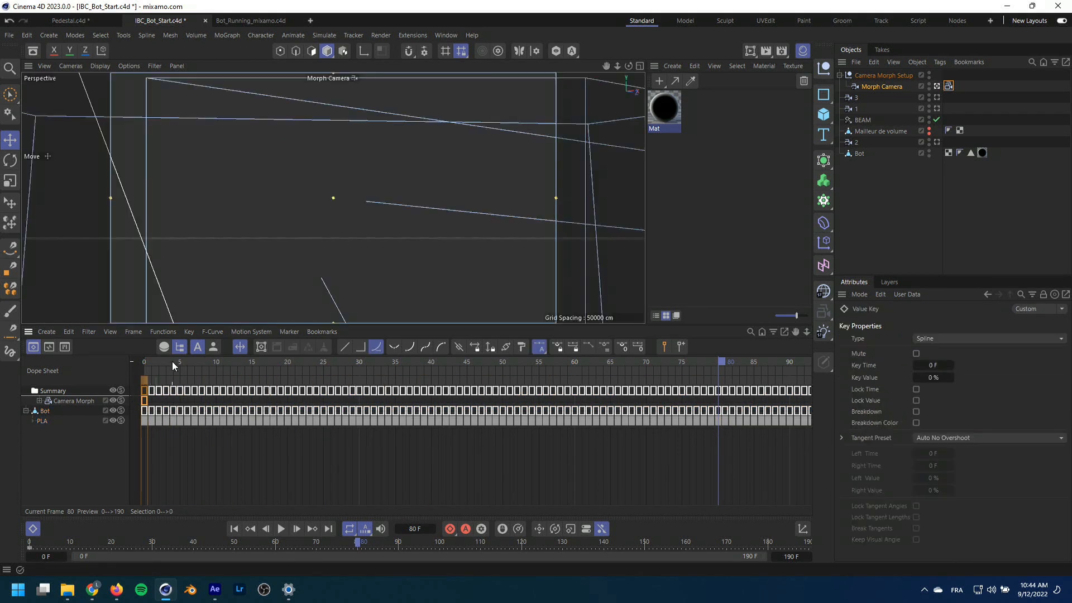
Keyframe the Camera Morph's Blend at 50% on frame 16 and copy that key to frame 83
drag(172, 361, 260, 363)
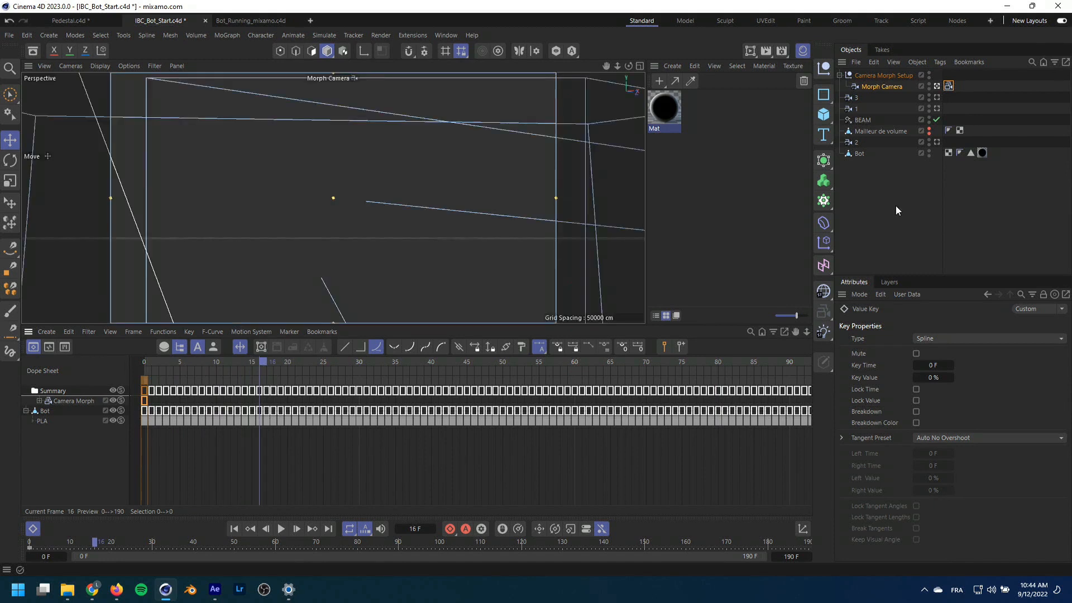
click(948, 85)
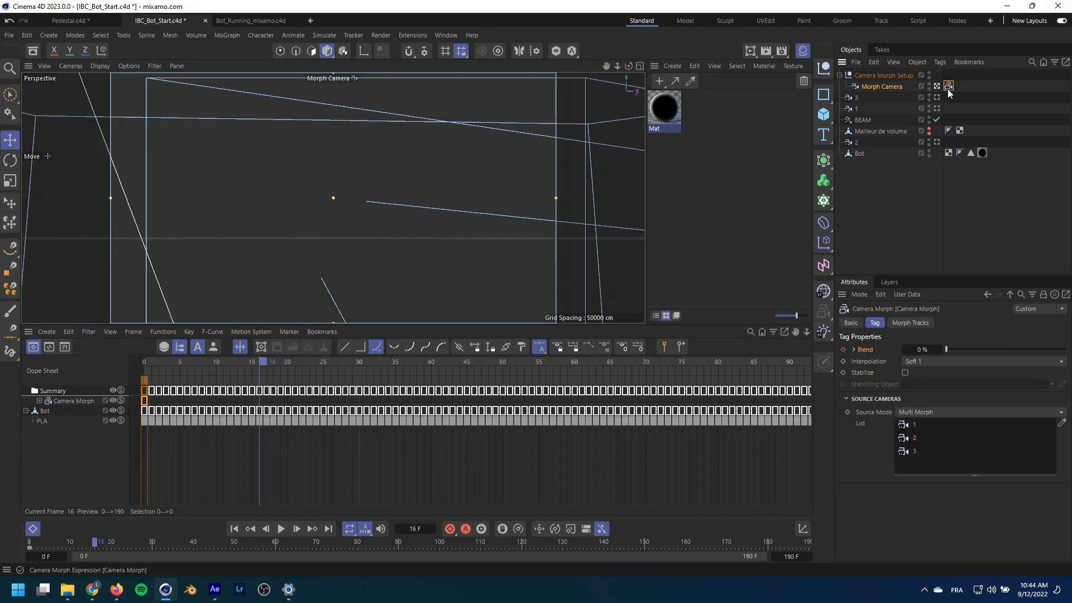
click(931, 350)
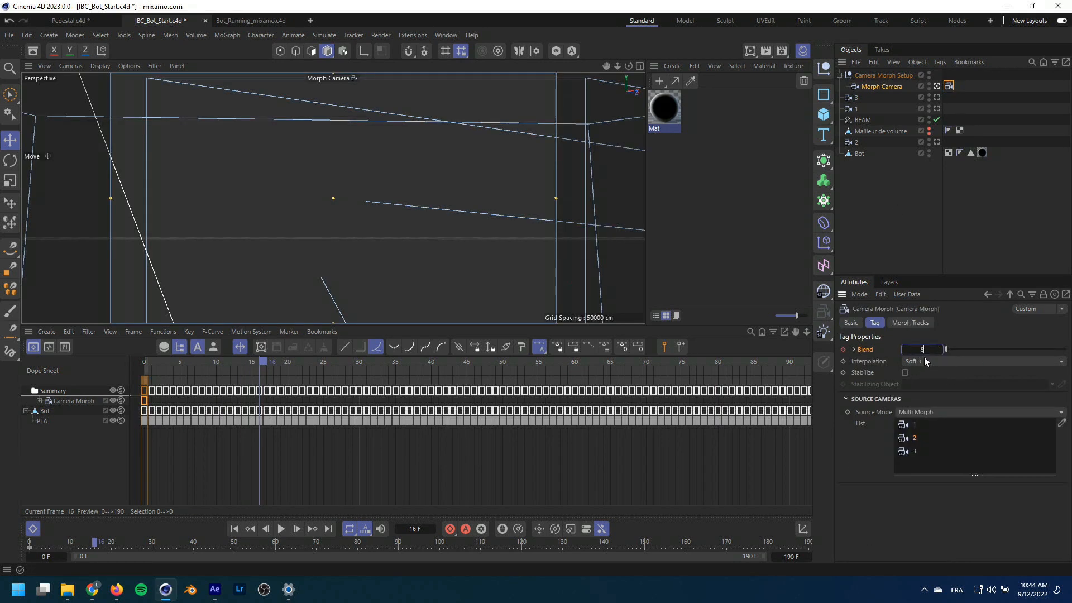
key(Return)
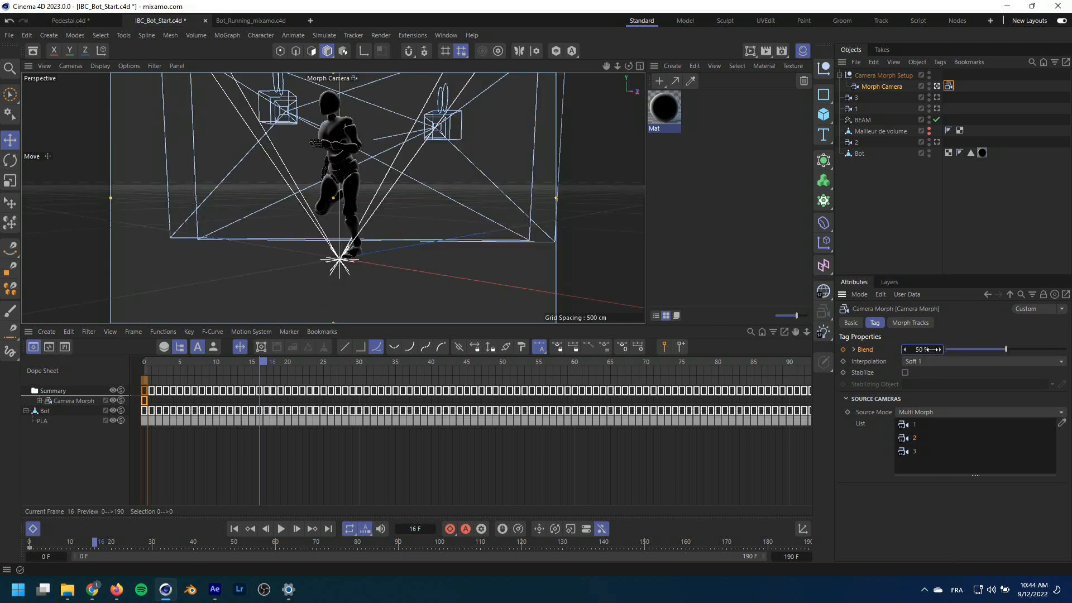
click(842, 349)
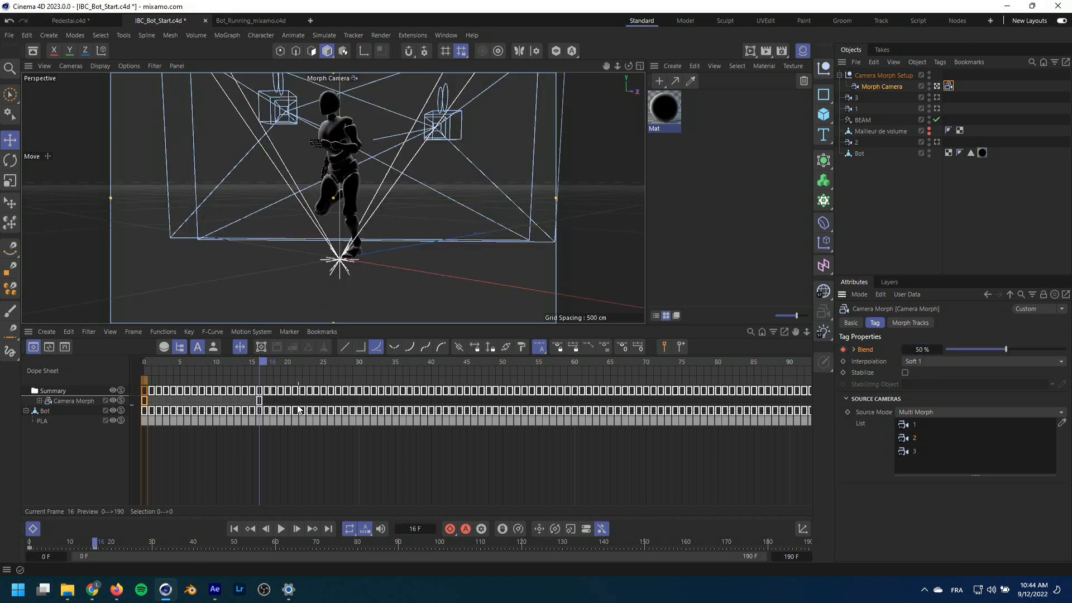
click(260, 401)
drag(260, 400, 740, 400)
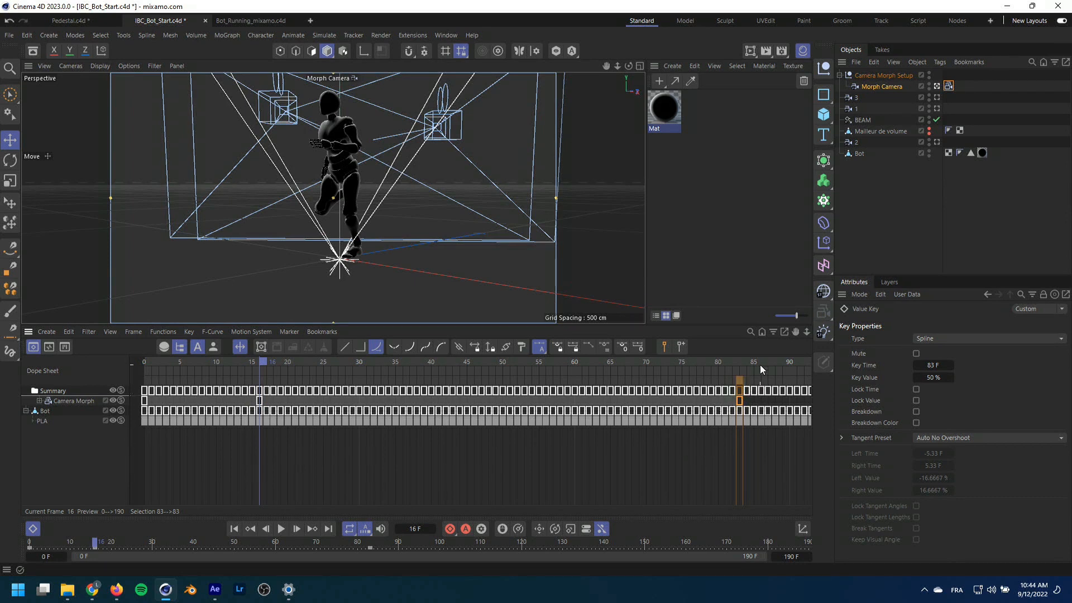
Keyframe the Camera Morph's Blend at 100% on frame 116
mouse_move(750, 363)
mouse_down()
mouse_move(852, 360)
mouse_move(736, 369)
mouse_up()
click(949, 86)
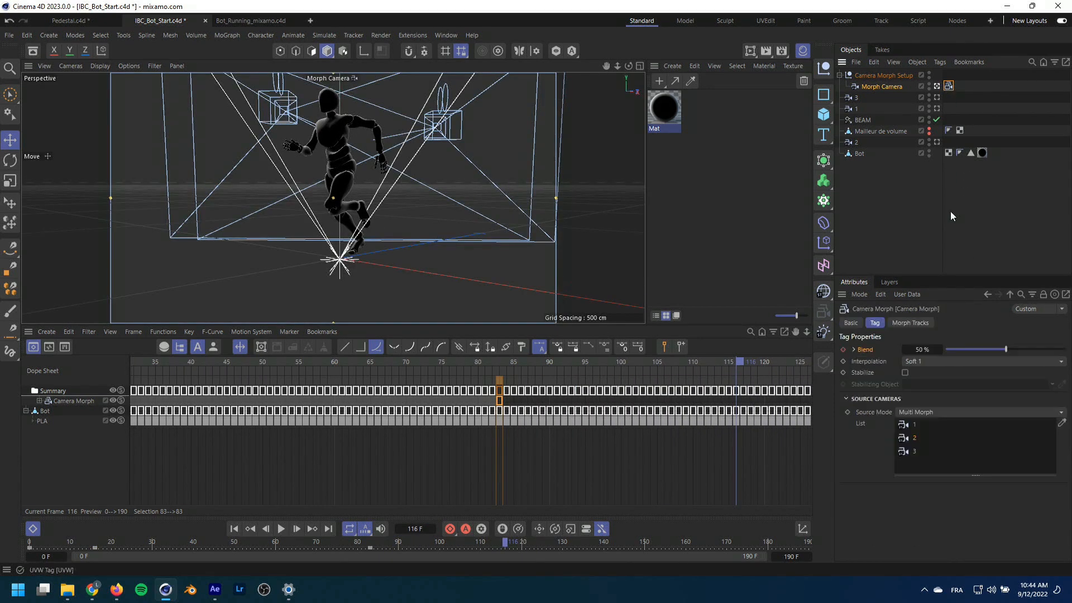
drag(1006, 350, 1066, 348)
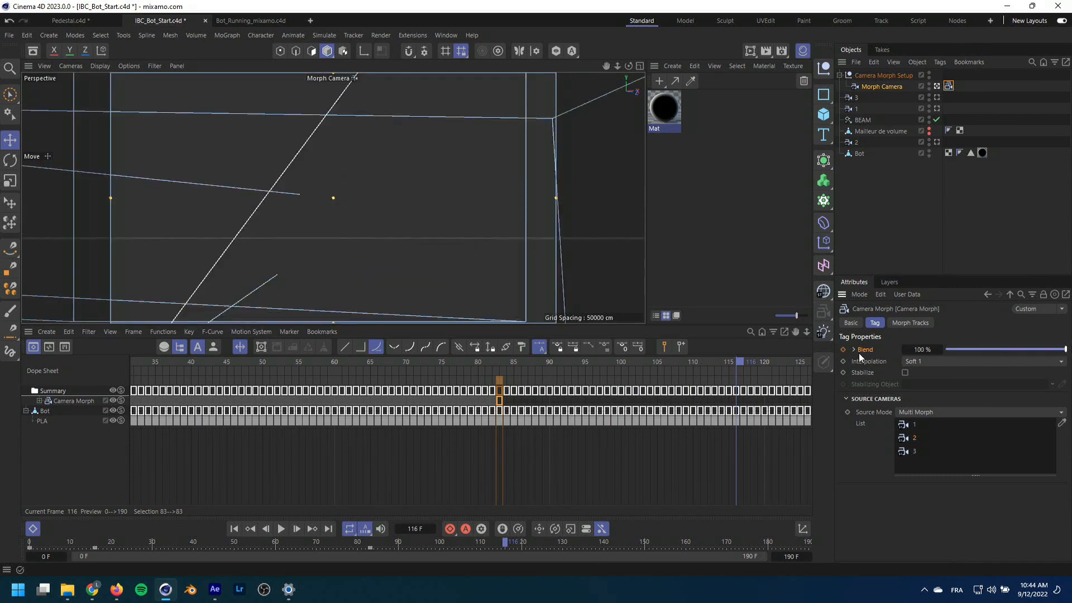
click(843, 349)
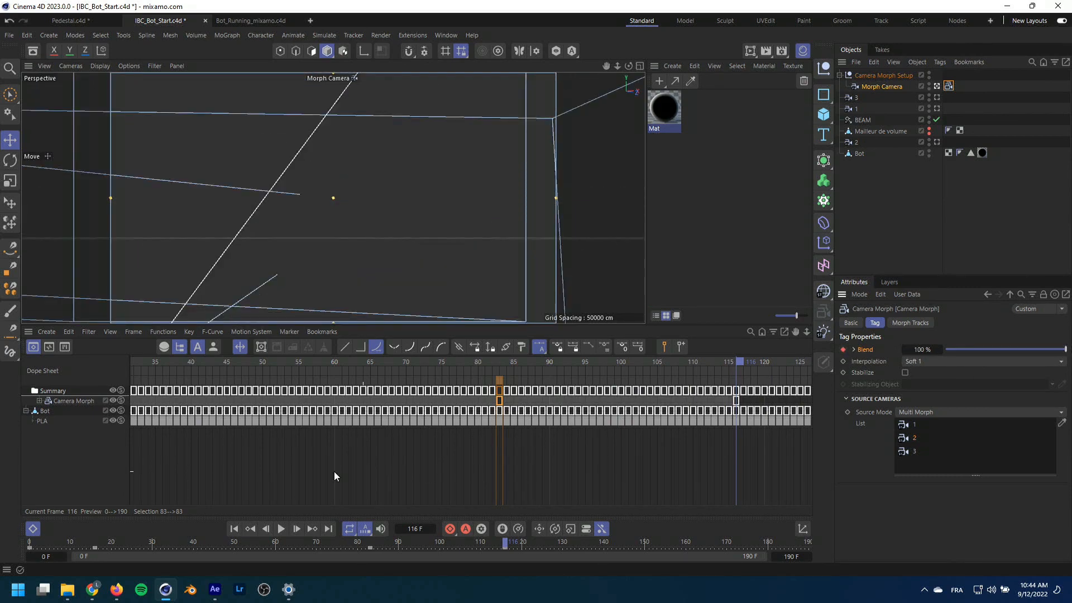
Play the camera morph animation from the first frame and return to the start
click(234, 529)
click(281, 529)
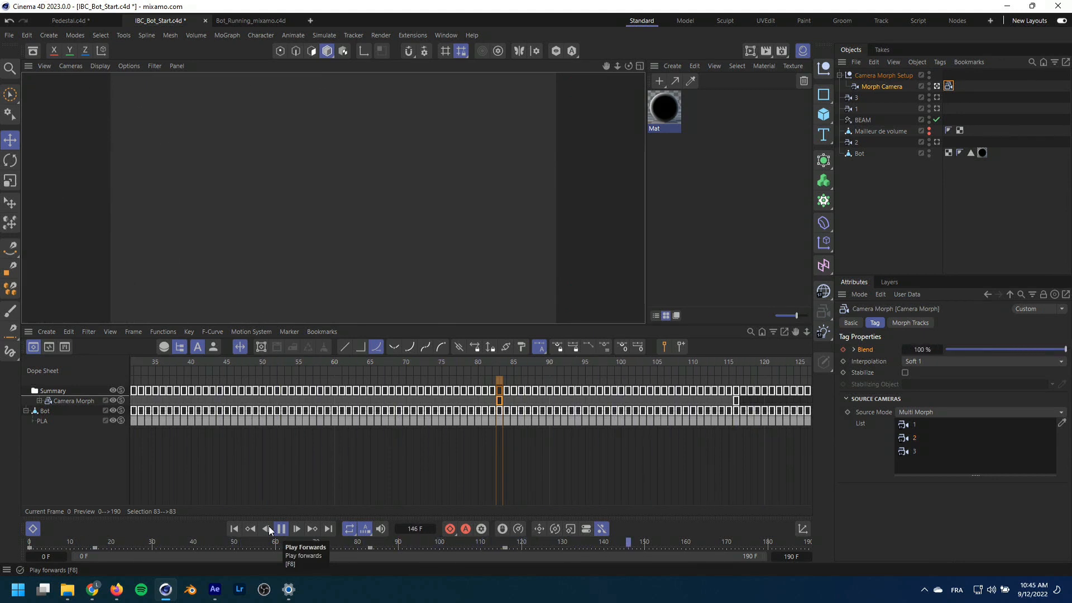
click(281, 529)
click(239, 528)
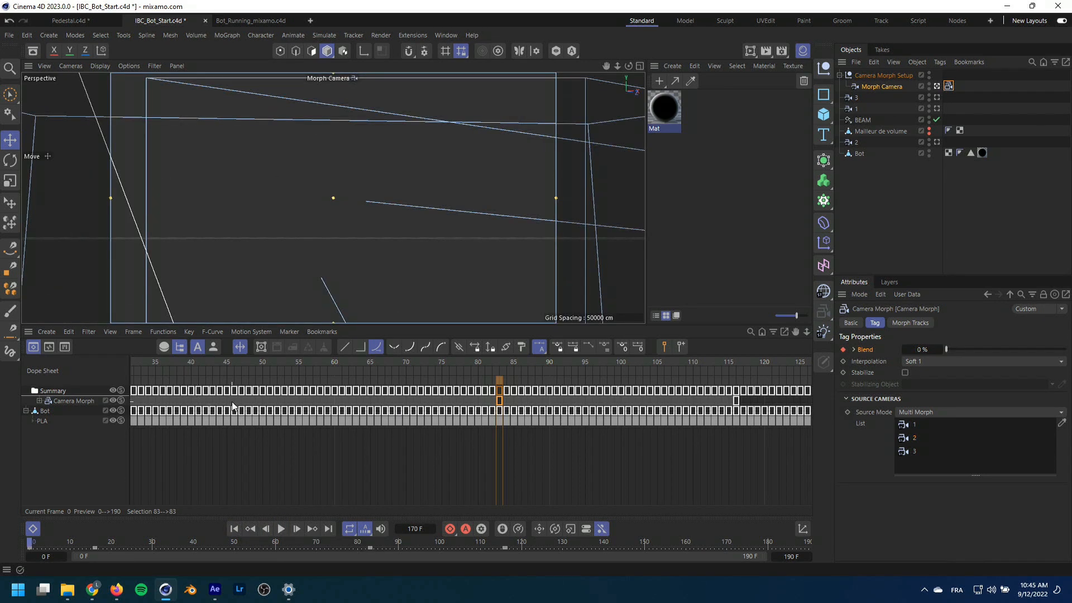
Look through camera 3, return to the Morph Camera and scrub the animation to check the move between views
click(937, 97)
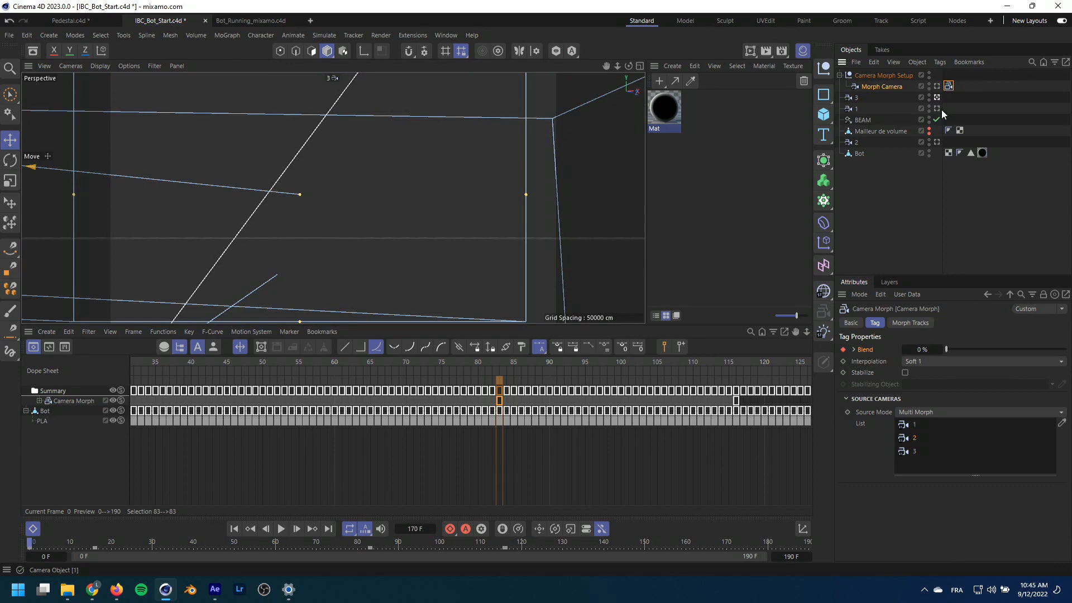
click(936, 142)
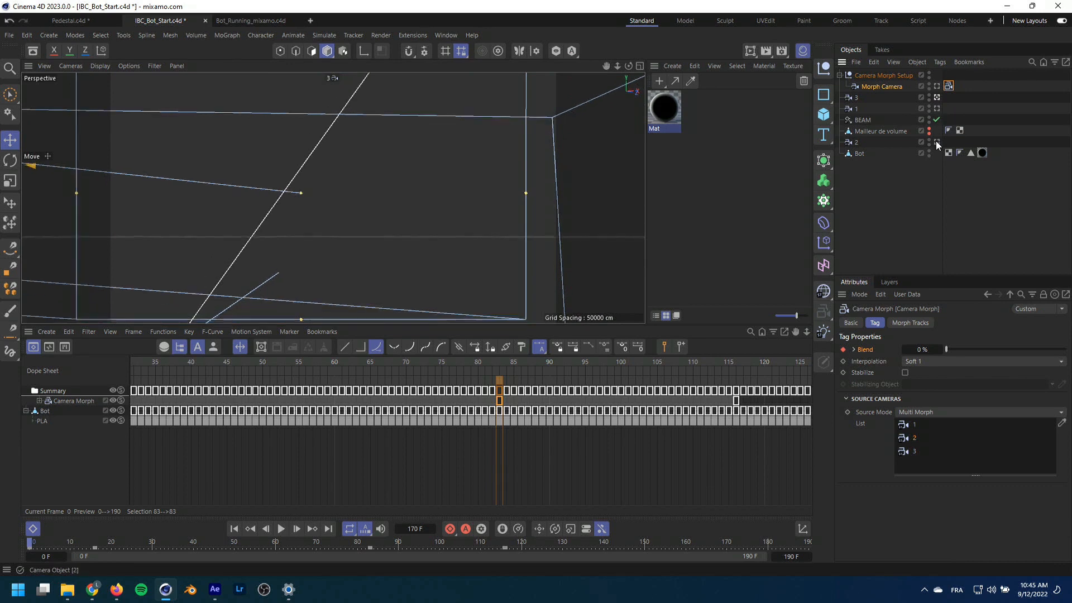
click(936, 86)
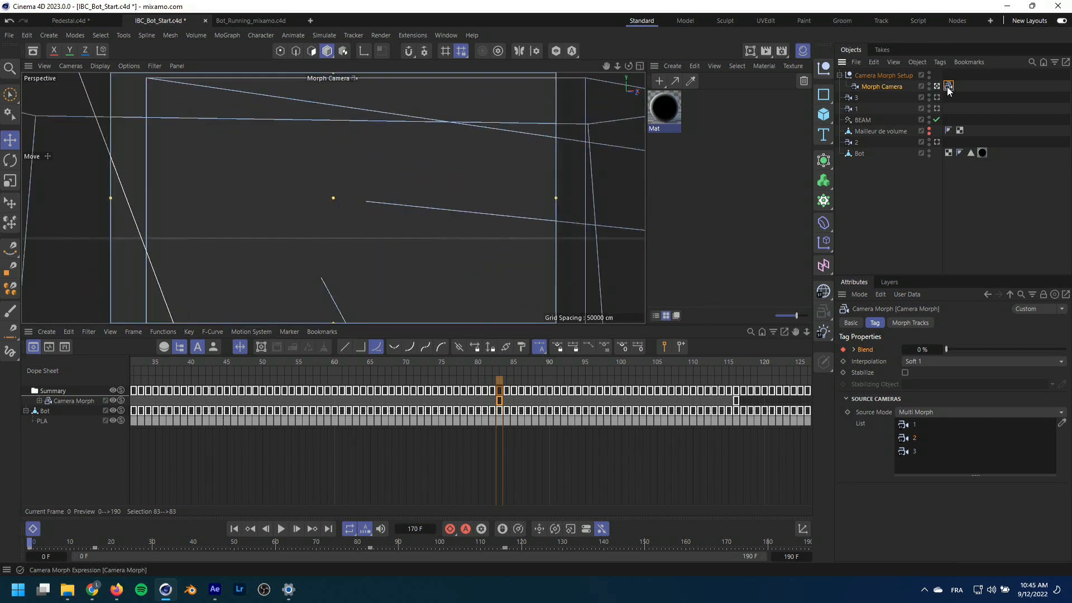
mouse_move(356, 371)
mouse_down()
mouse_move(233, 370)
mouse_move(495, 369)
mouse_move(376, 368)
mouse_up()
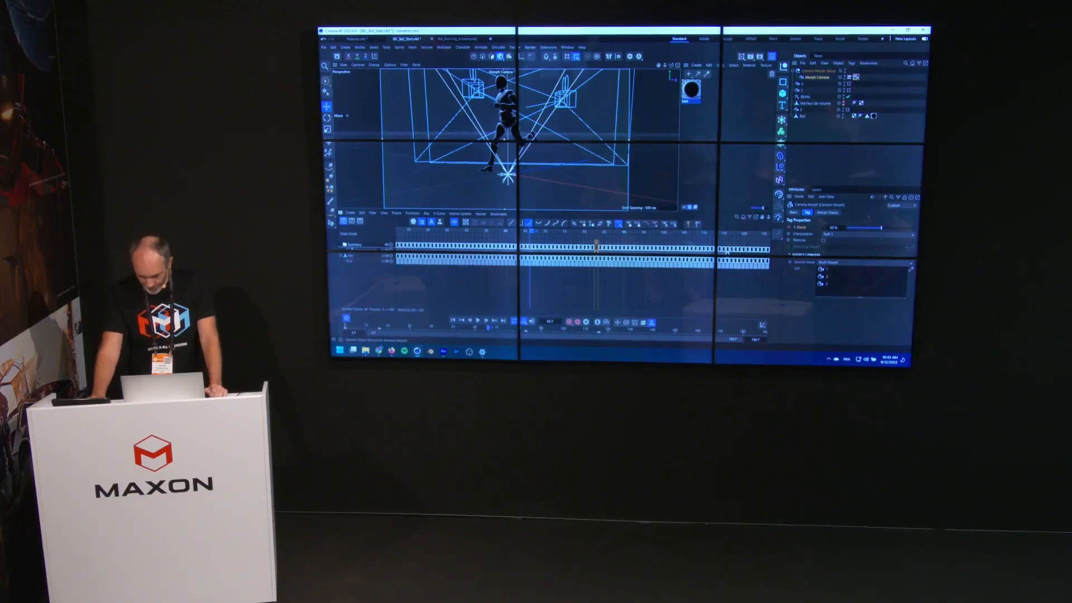
Add a Motion Camera linked to the Morph Camera and look through it
click(816, 78)
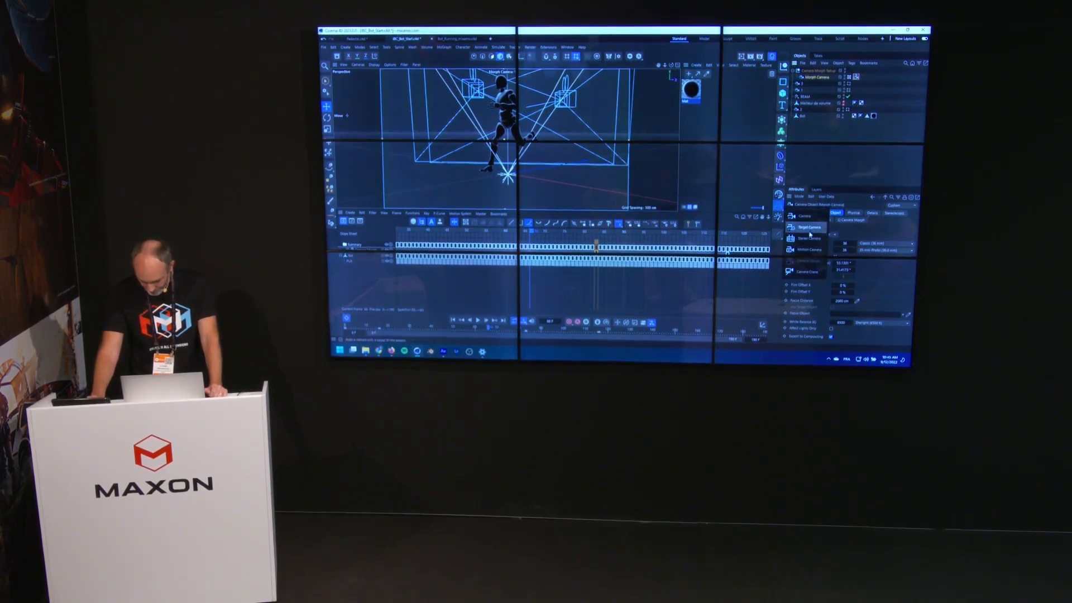
click(808, 249)
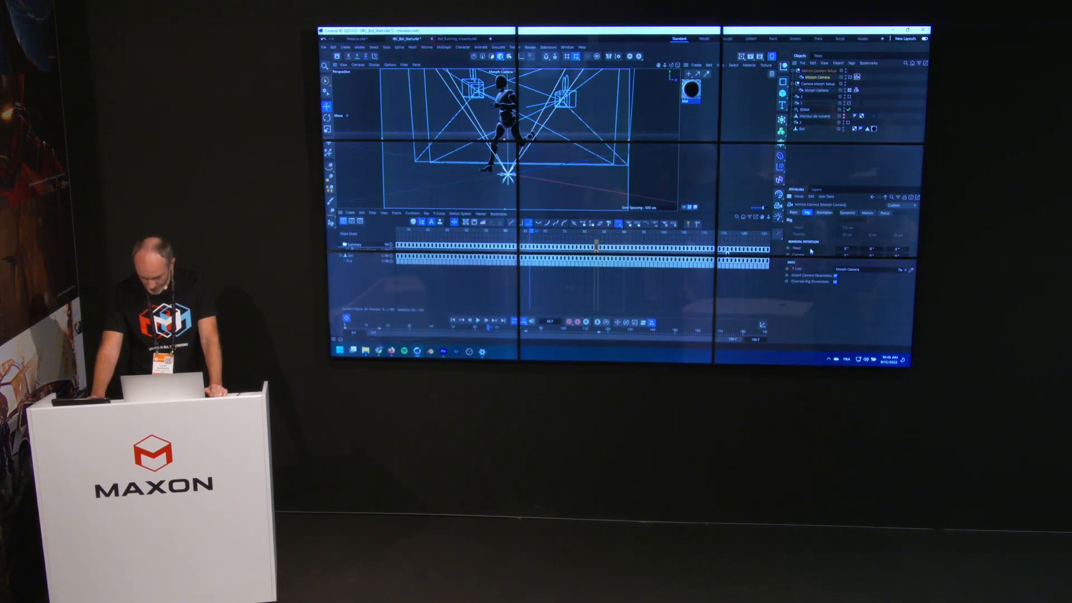
click(849, 77)
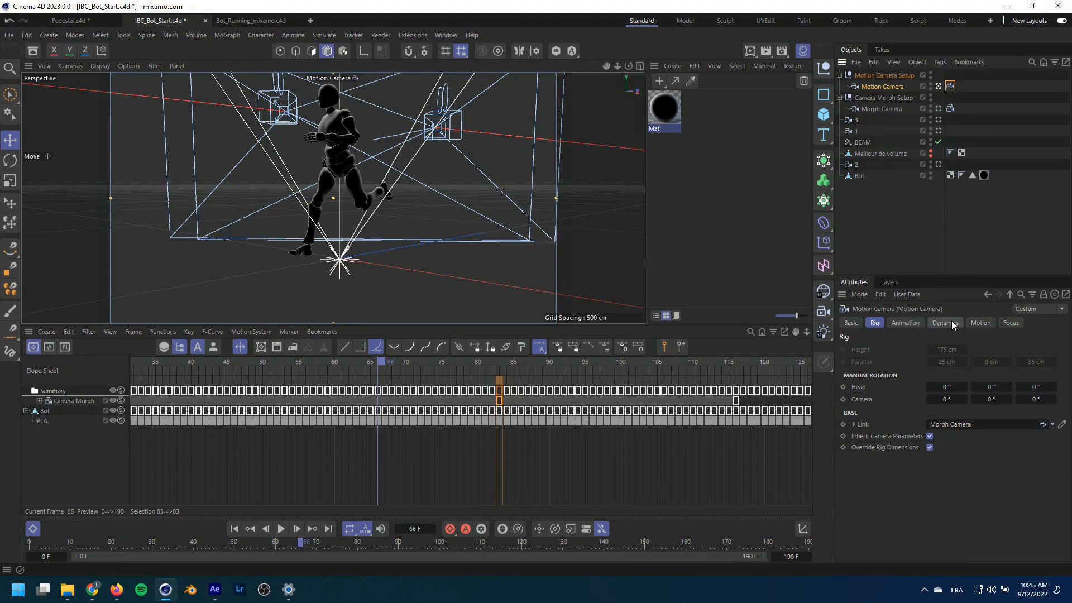
Apply the SteadyCam 1 motion preset to the Motion Camera
click(982, 326)
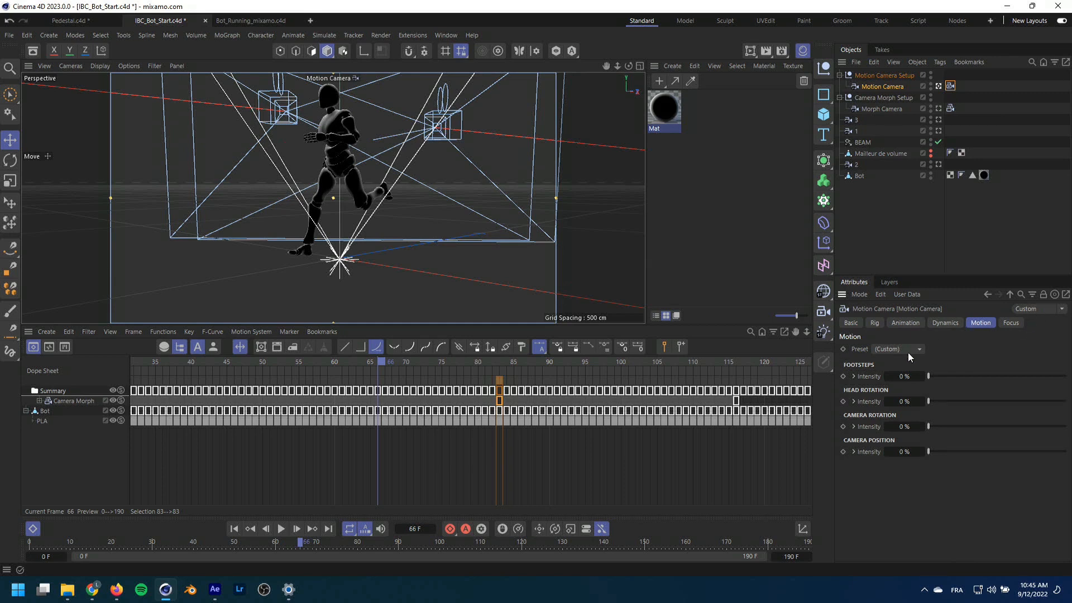
click(883, 349)
click(905, 389)
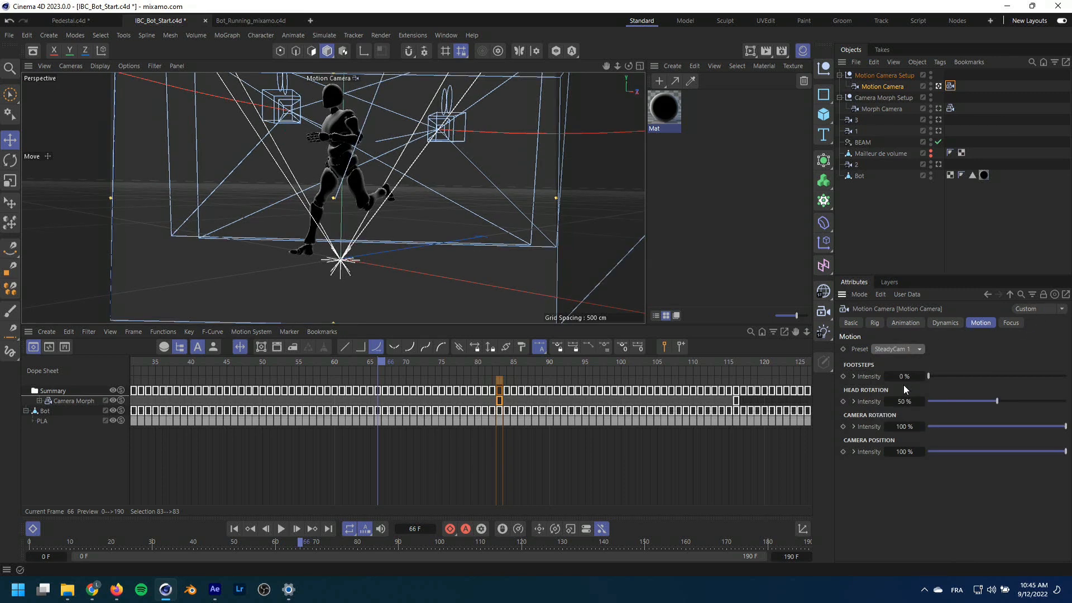
Scrub back to the start and play the animation through the Motion Camera to check its movement
drag(310, 363, 97, 366)
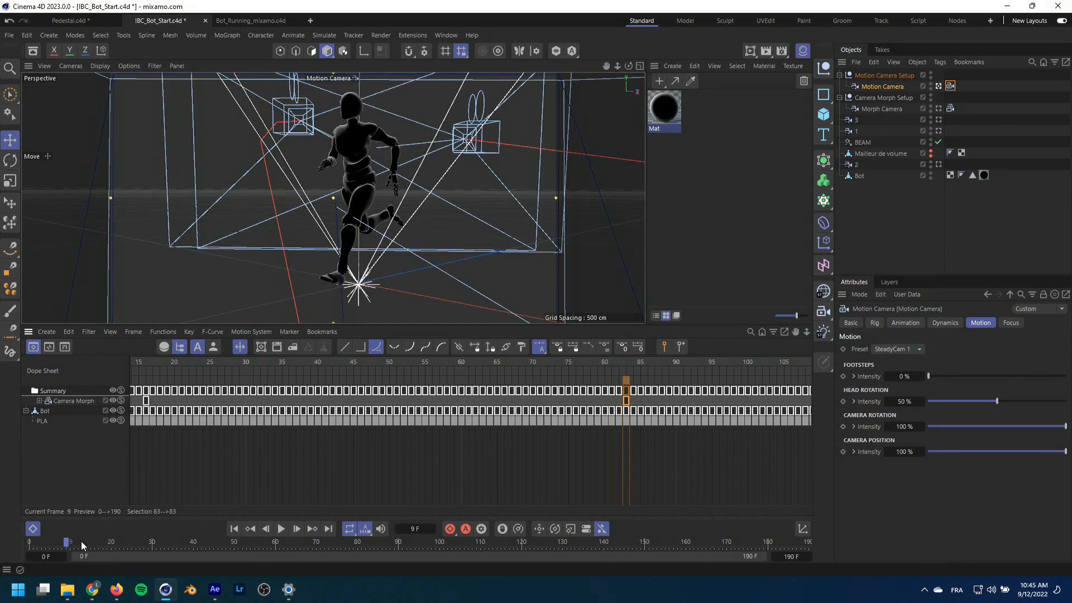
drag(82, 541, 18, 547)
key(F8)
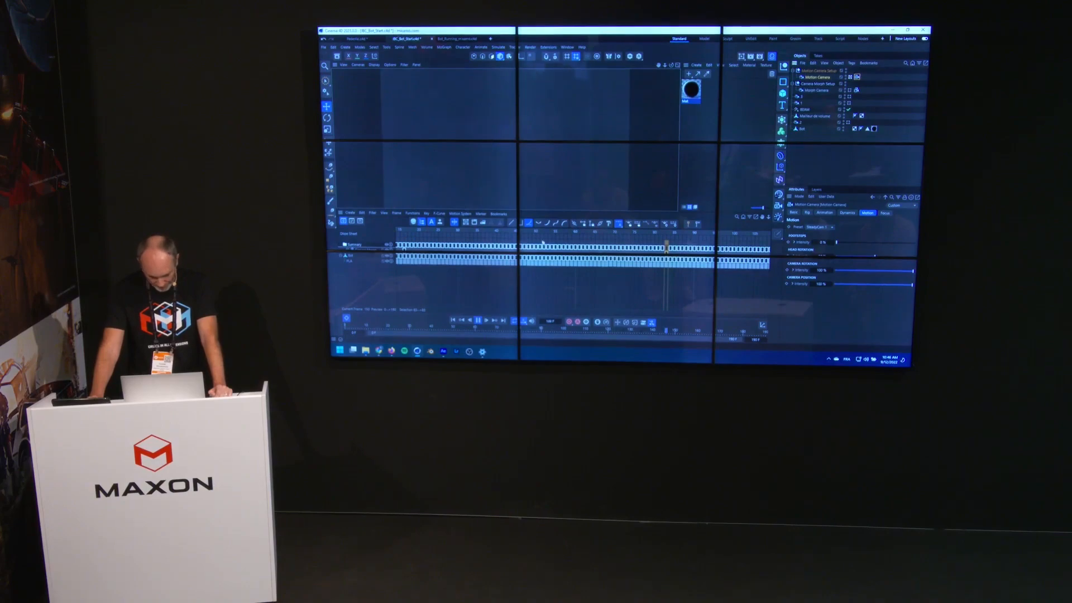
key(space)
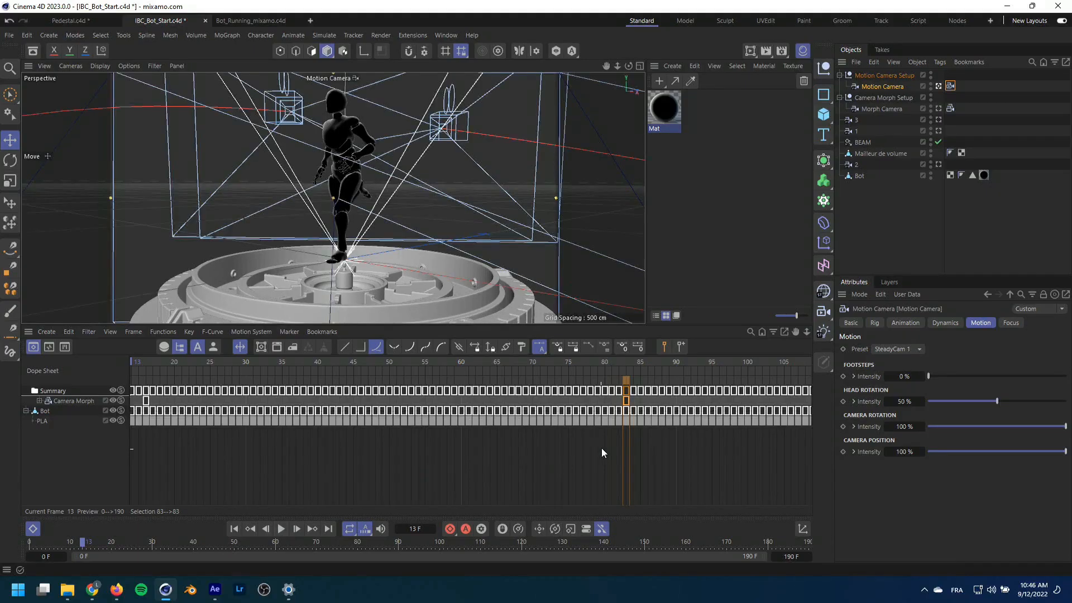
Move the Camera Morph keyframe at frame 16 to about frame 37
scroll(581, 421, down, 5)
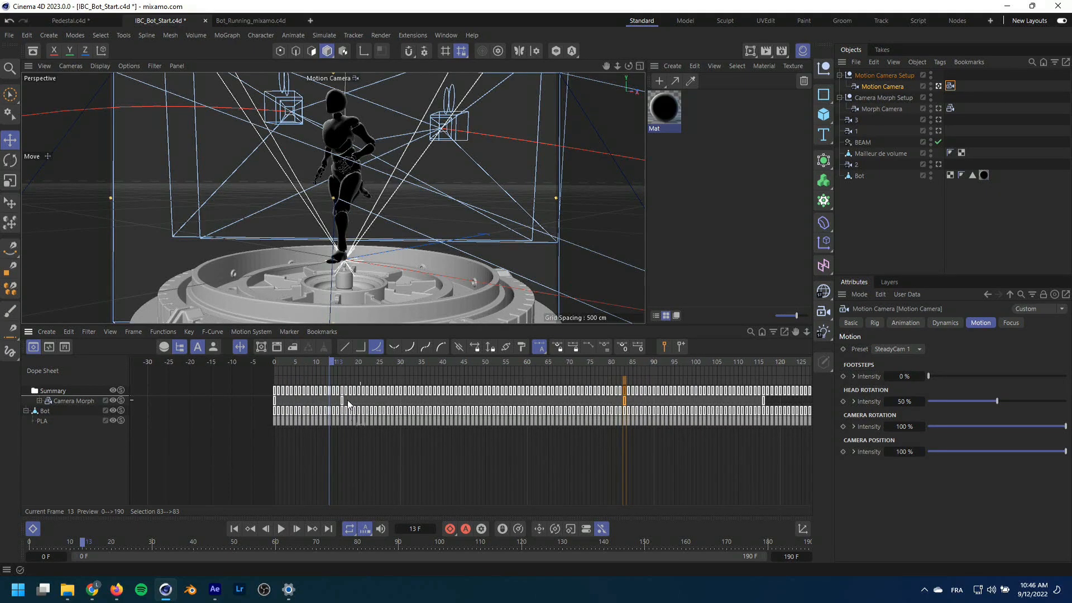
drag(342, 400, 432, 400)
drag(738, 406, 444, 406)
click(542, 397)
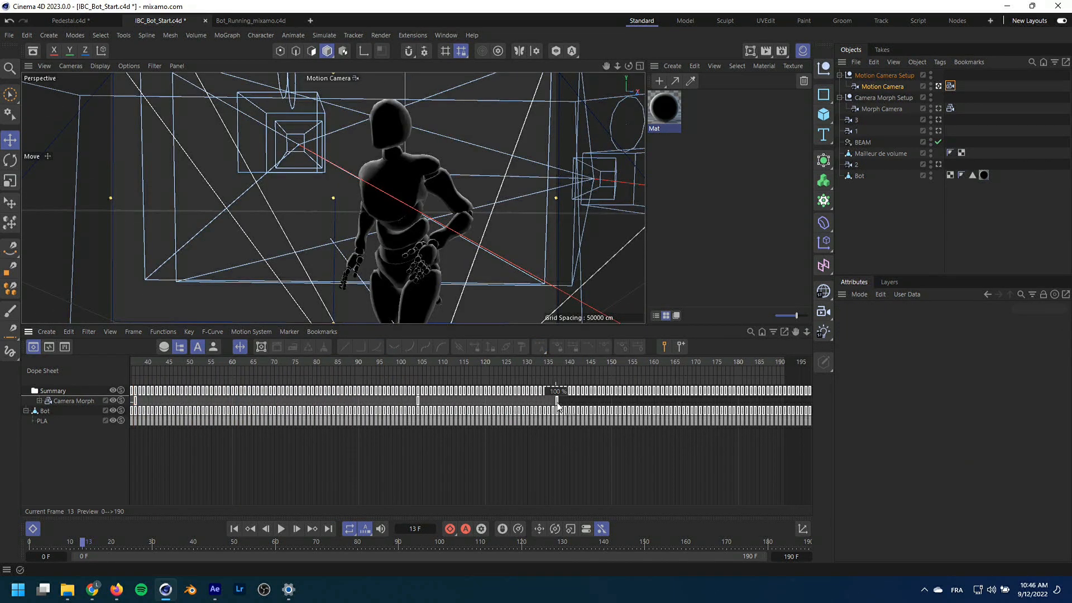
Move the two Camera Morph keyframes at frames 104 and 137 together to about frames 152 and 185
drag(413, 397, 593, 414)
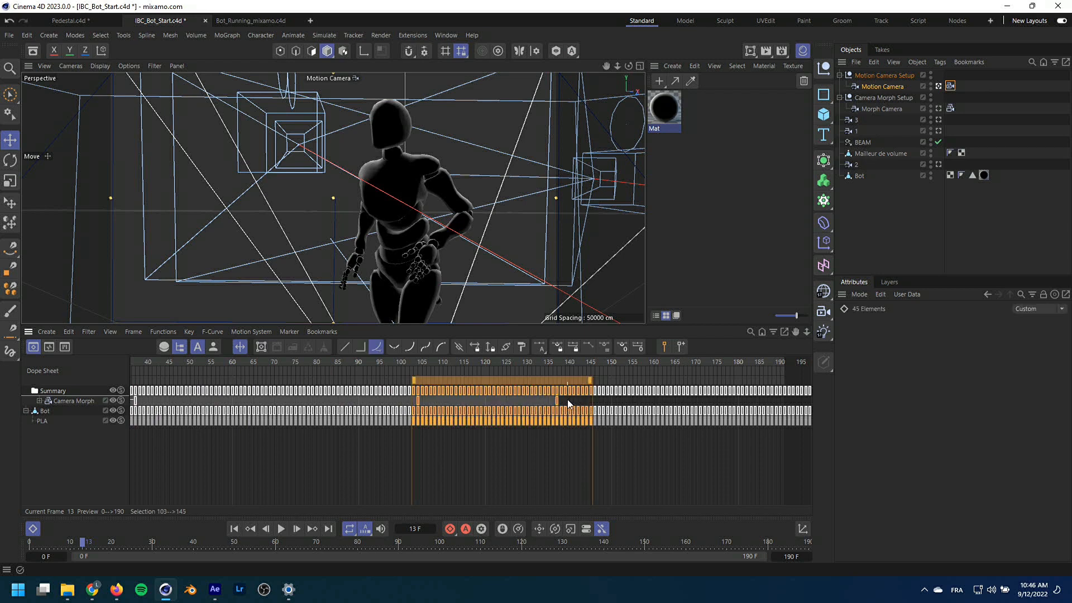
click(440, 454)
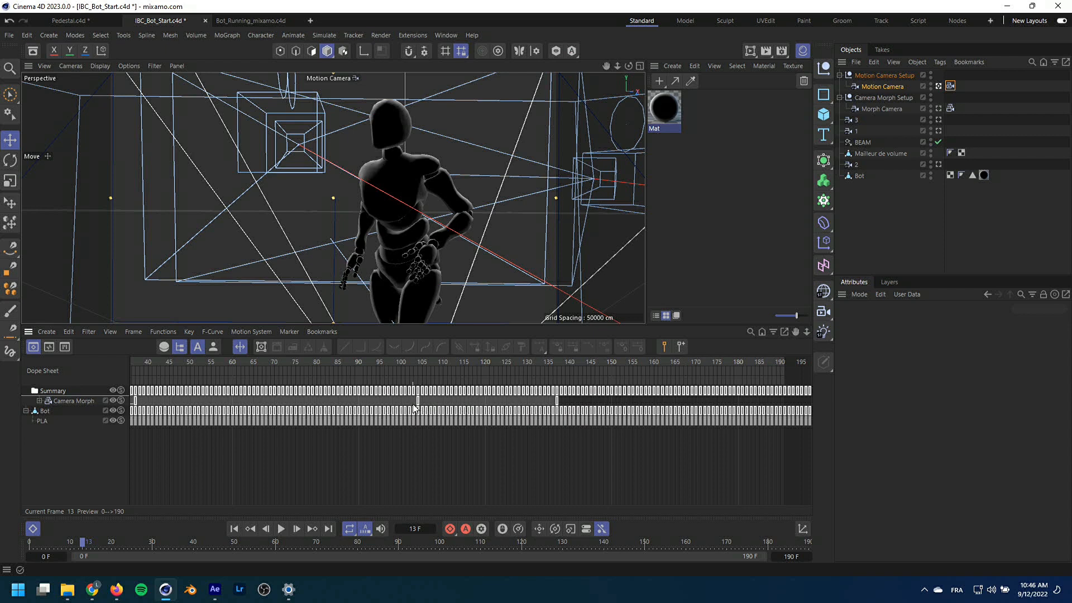
click(417, 401)
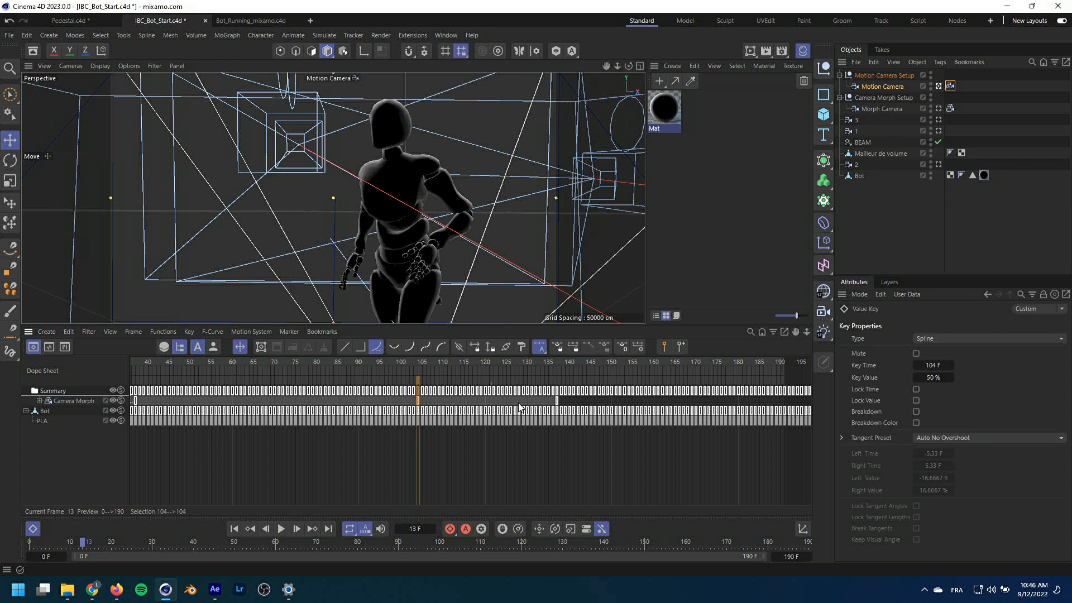
shift+click(556, 401)
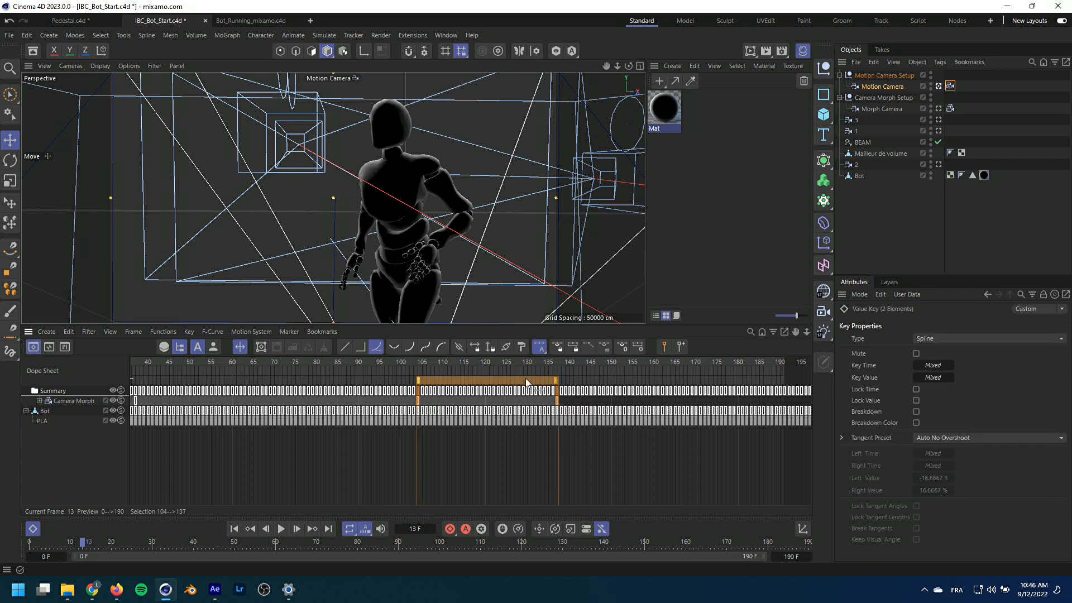
drag(524, 382, 726, 385)
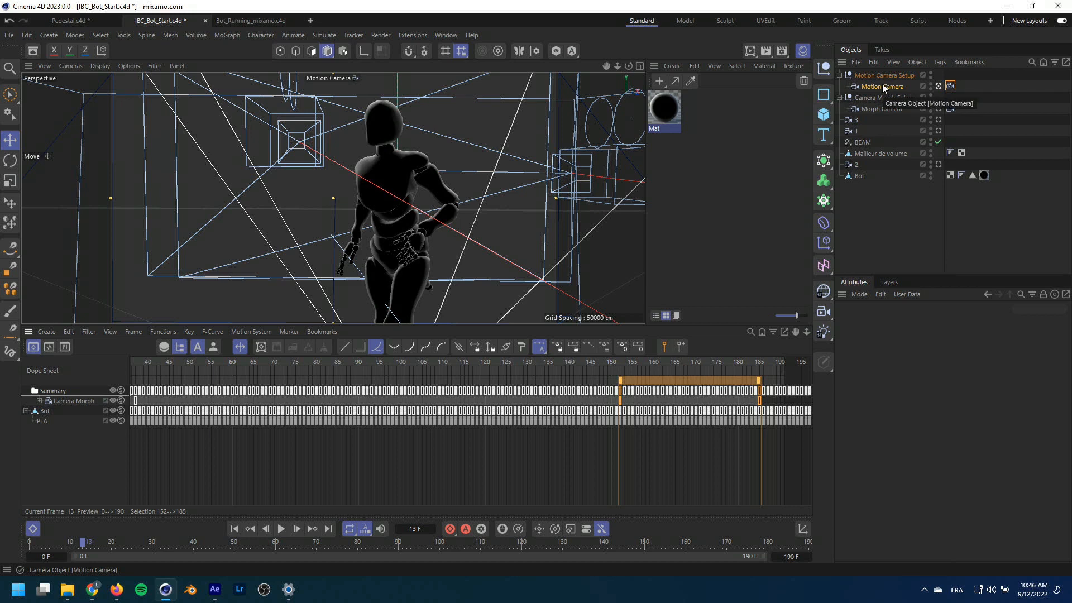
Load the Motion Camera object into the Dope Sheet and select it for baking
click(950, 86)
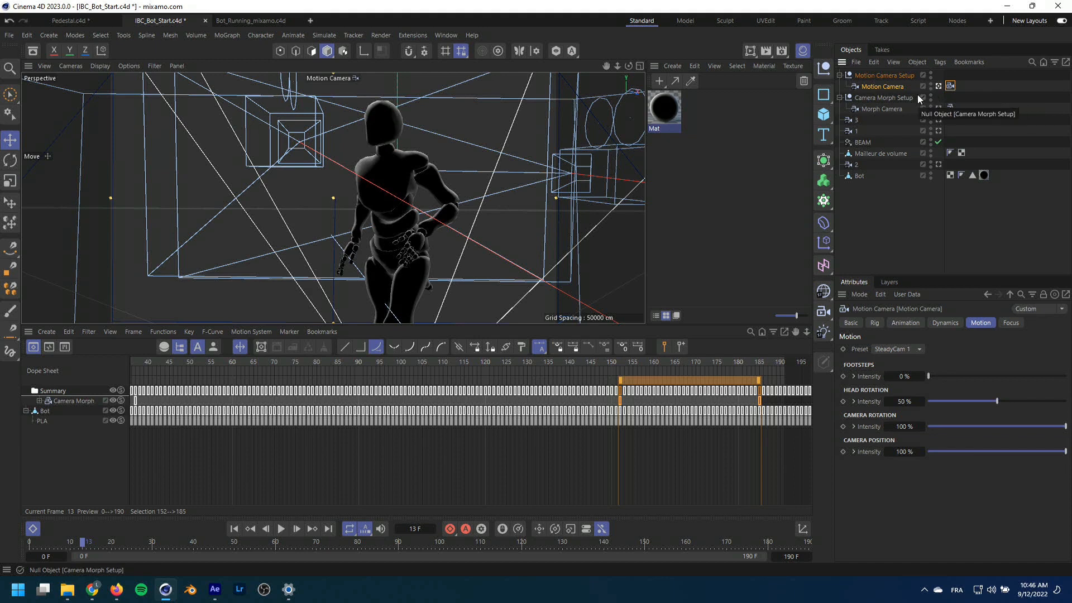
drag(878, 87, 114, 447)
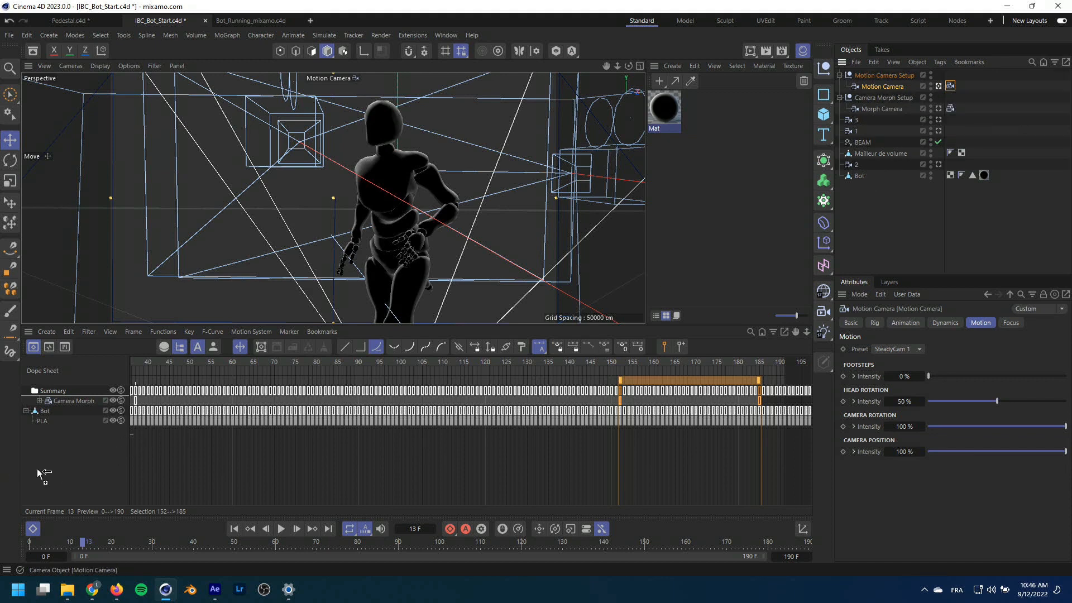
drag(38, 468, 53, 470)
click(53, 399)
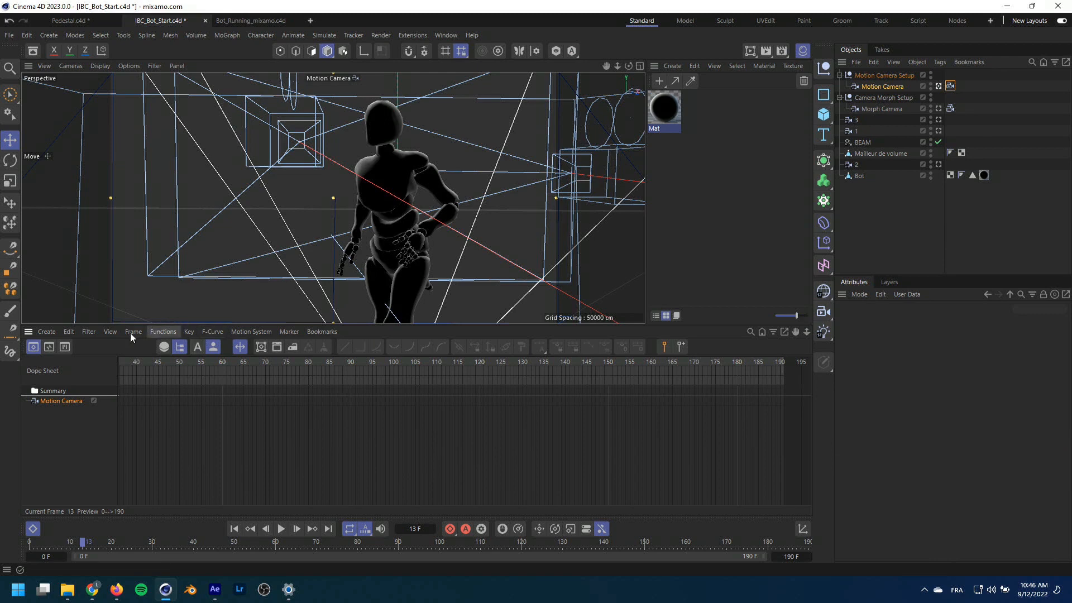
Bake the Motion Camera's position, rotation and animated parameters over frames 0 to 190 without creating a copy
click(166, 333)
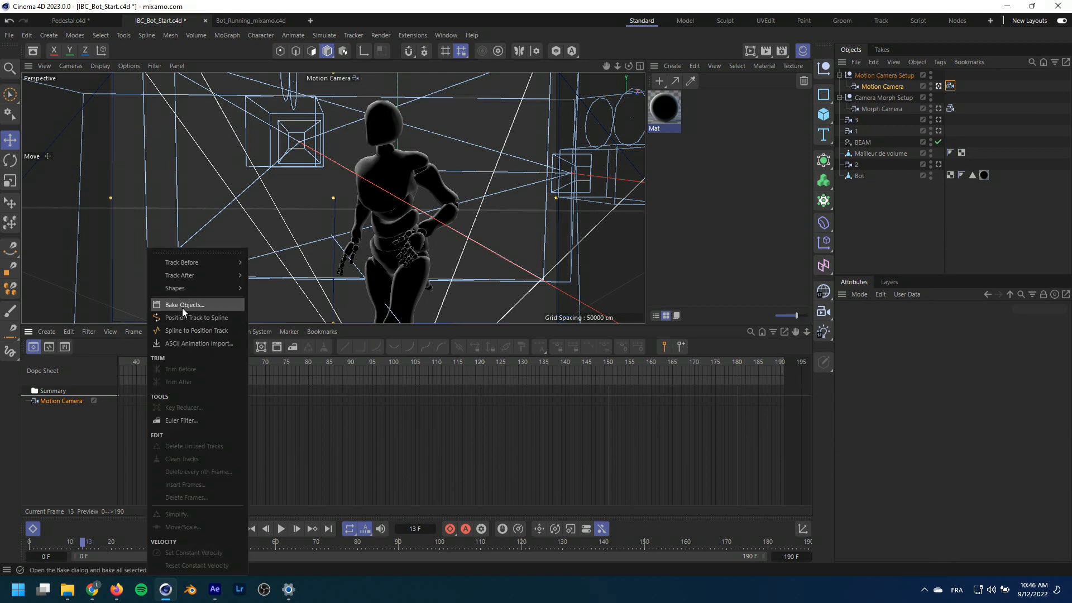
click(182, 305)
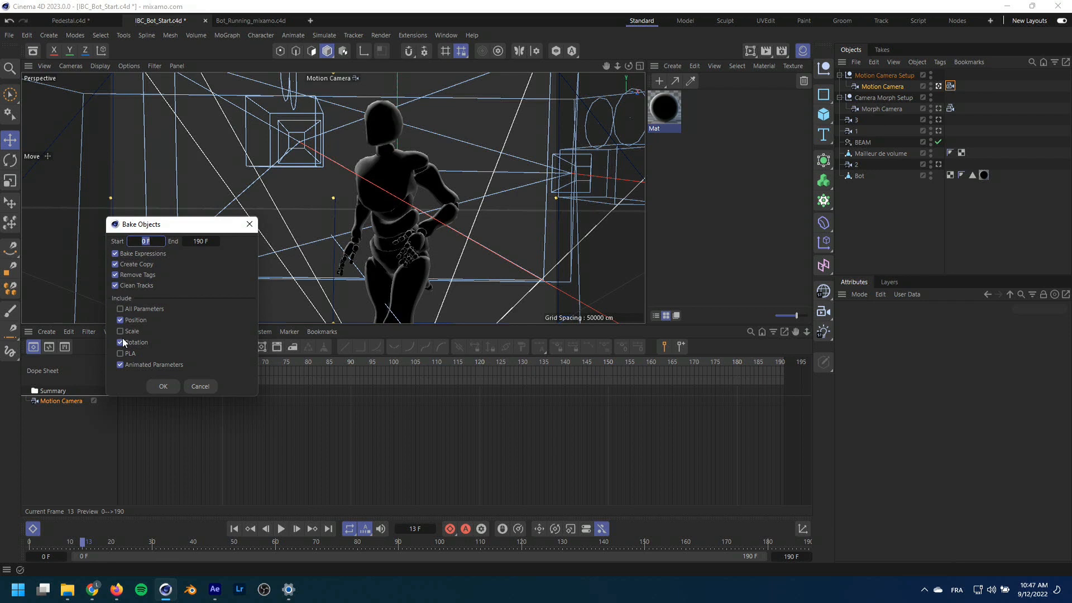
click(115, 265)
click(161, 386)
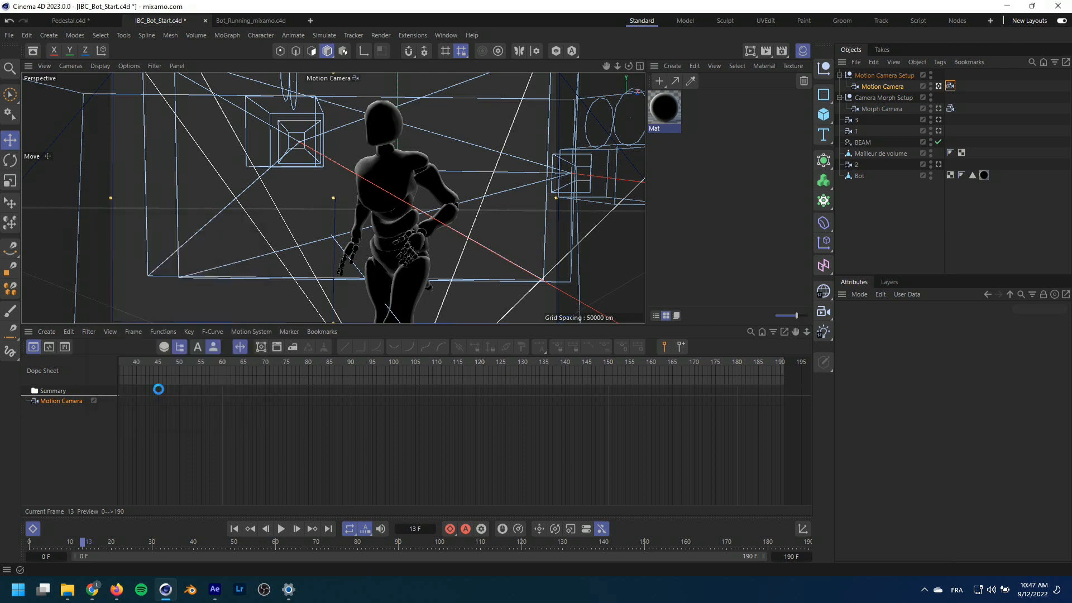
Delete the Motion Camera's motion tag and scrub to frame 108 to check the baked movement
click(950, 86)
key(Delete)
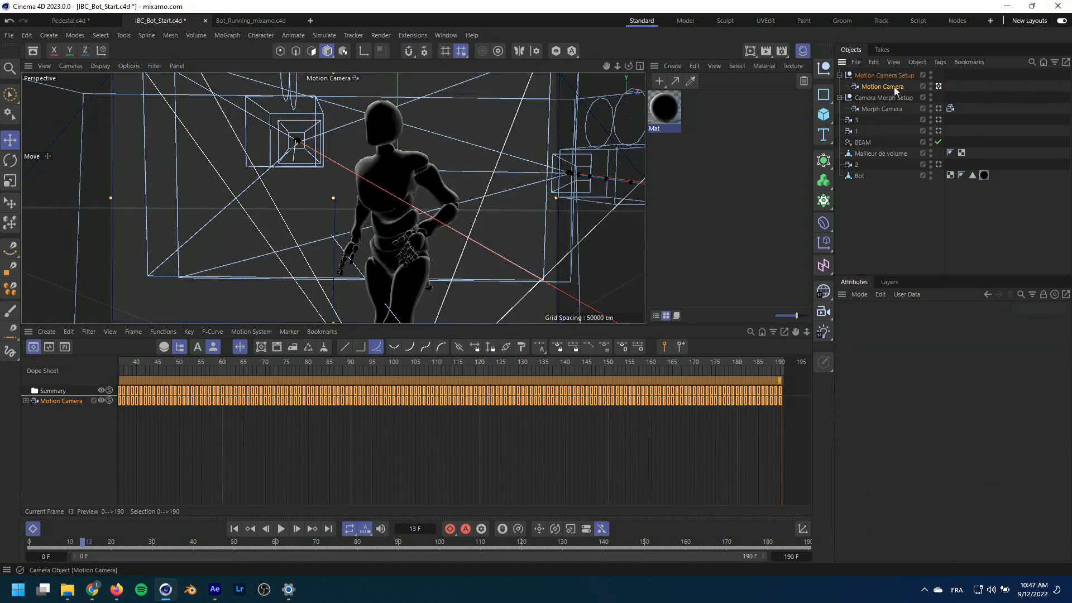
click(884, 86)
drag(163, 363, 534, 370)
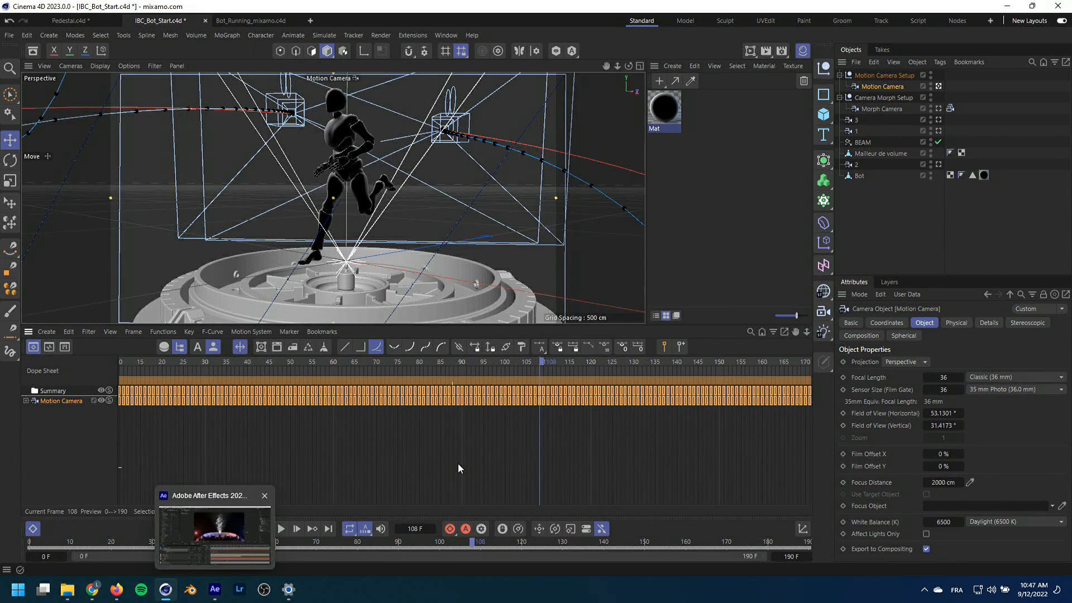
Hide the Mailleur de volume object in both the viewport and the render, and save the scene
click(930, 153)
click(931, 153)
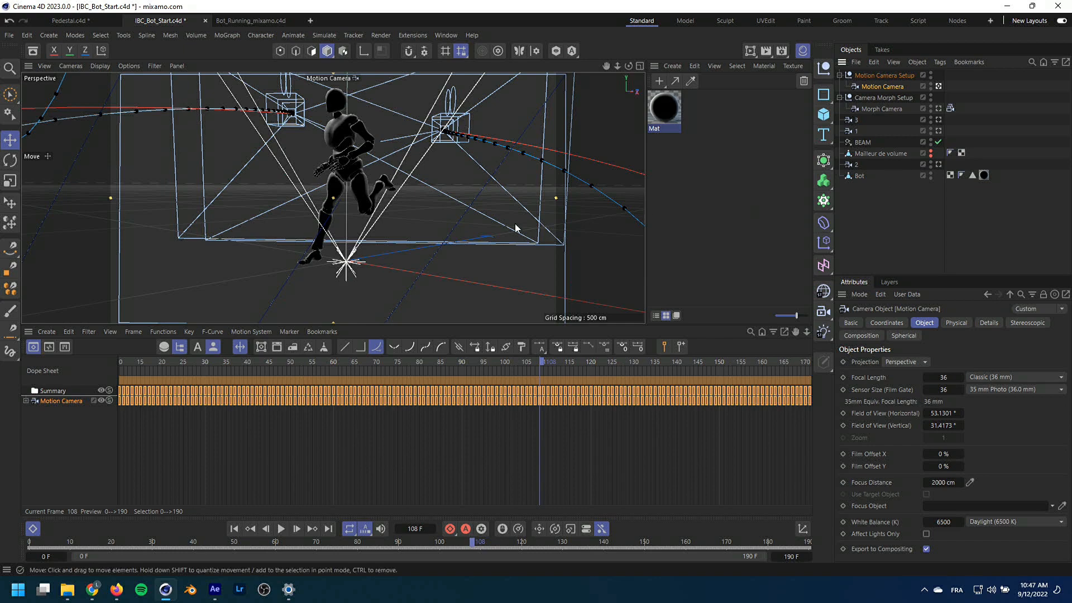
key(ctrl+s)
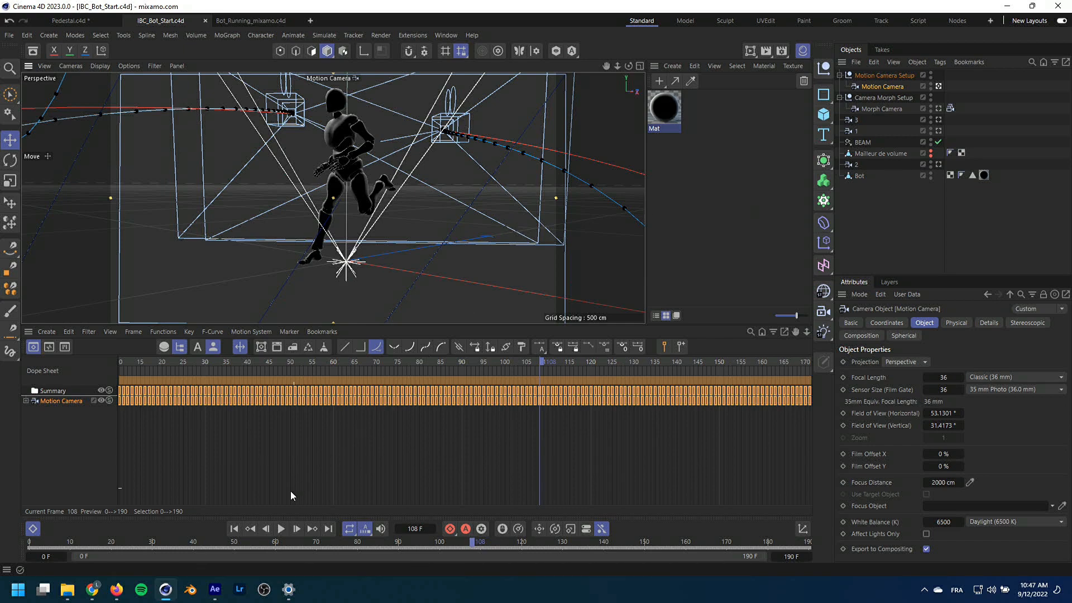
Switch to After Effects and extract the Cinema 4D scene data from the IBC_Bot_Start.c4d layer with the Add blending mode
click(164, 590)
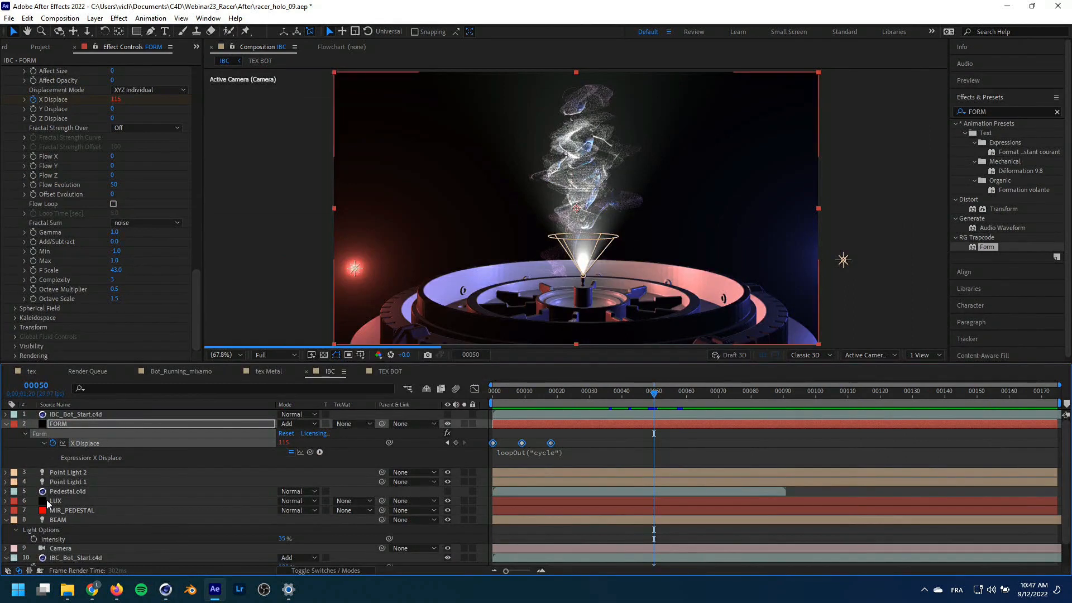
scroll(47, 504, down, 2)
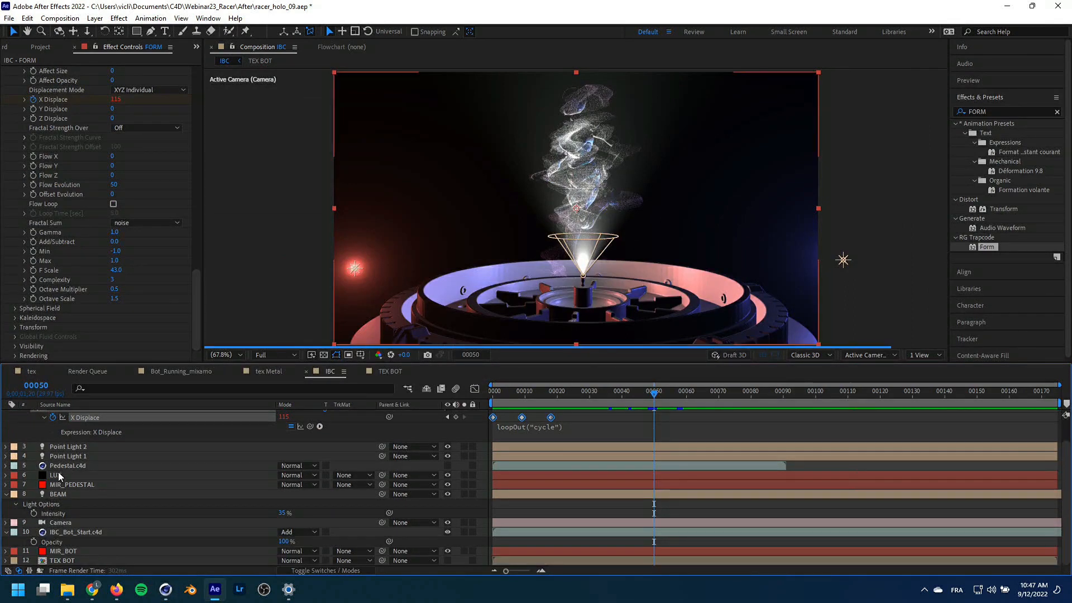
click(77, 532)
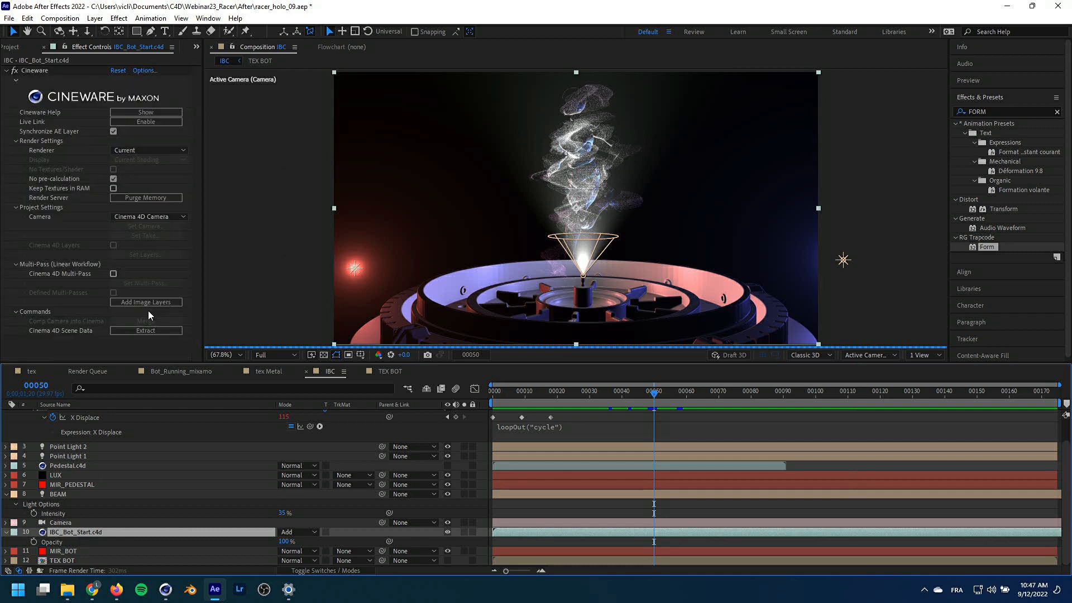
click(145, 330)
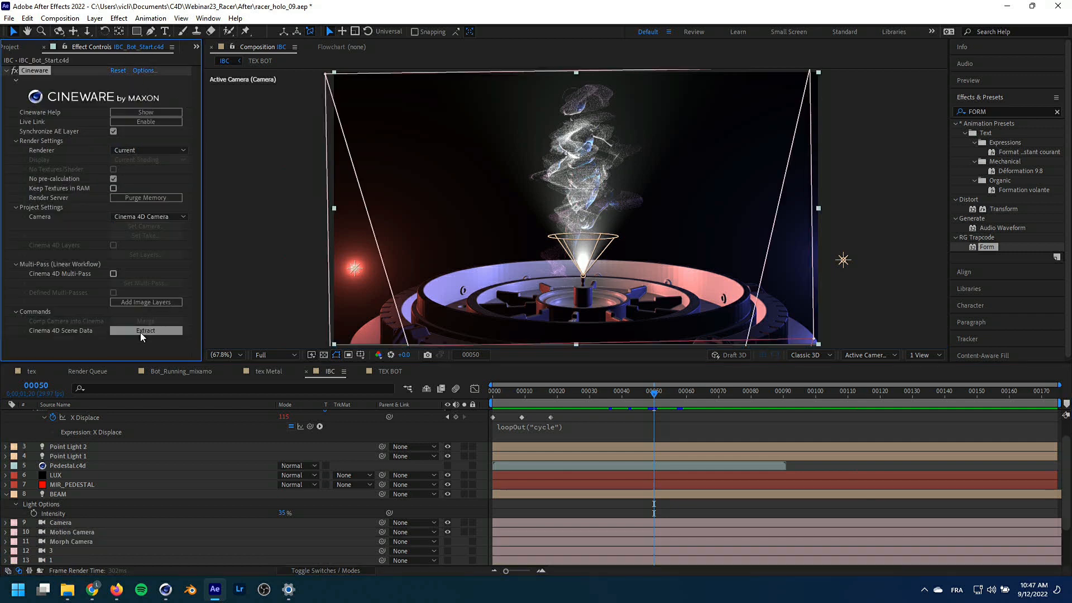
Reveal the keyframes of the extracted Motion Camera layer and dismiss the Trapcode compatibility warning
scroll(109, 483, down, 2)
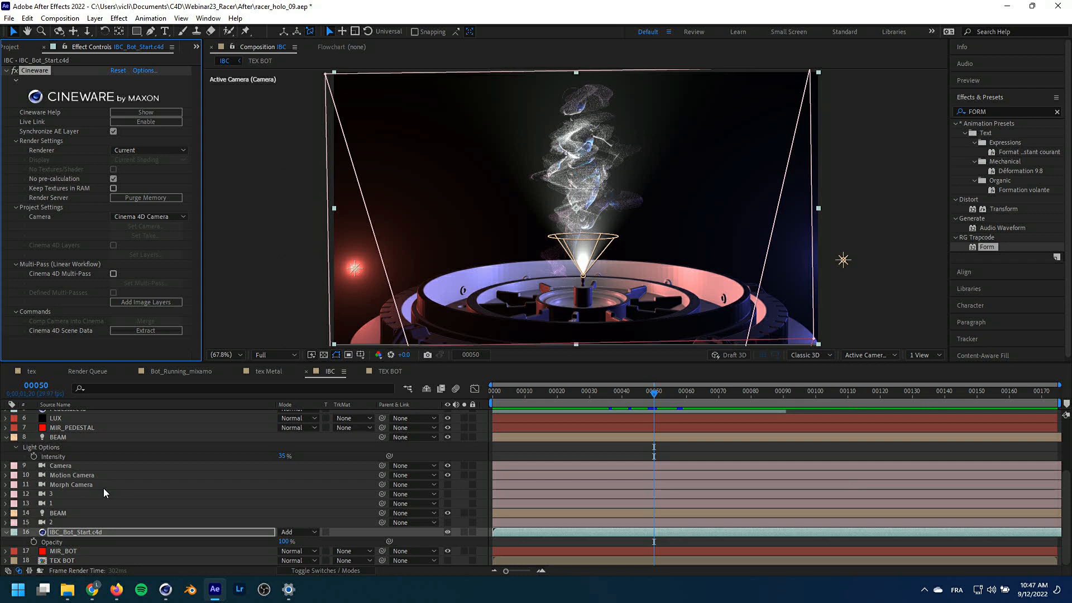
click(66, 475)
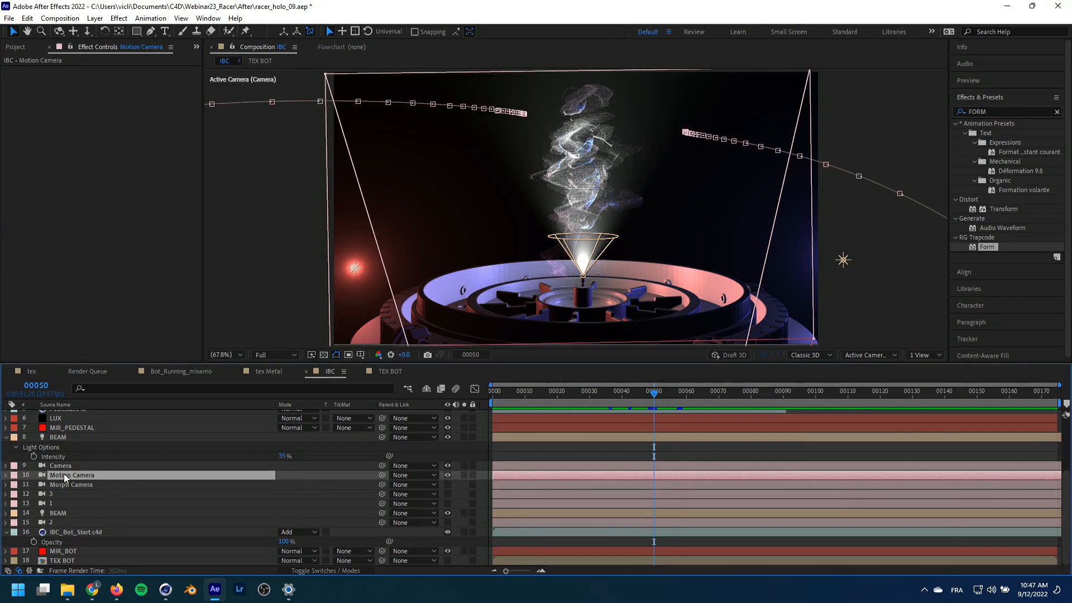
key(u)
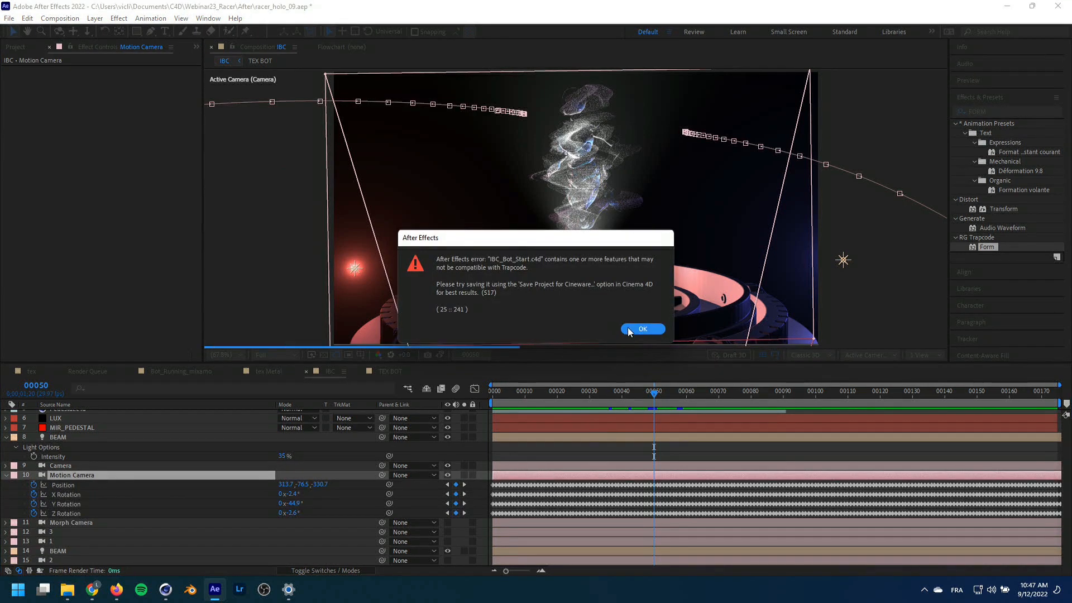
click(641, 329)
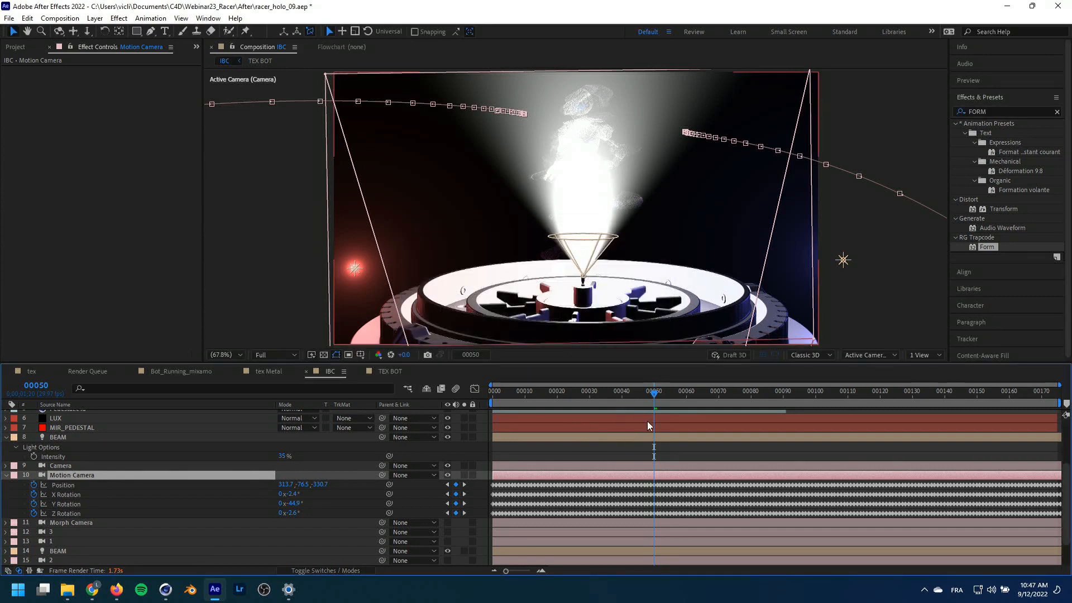
Scrub the IBC composition to frames 26 and 73 to check the extracted camera, and open the Bot_Running_mixamo composition
drag(639, 392, 577, 394)
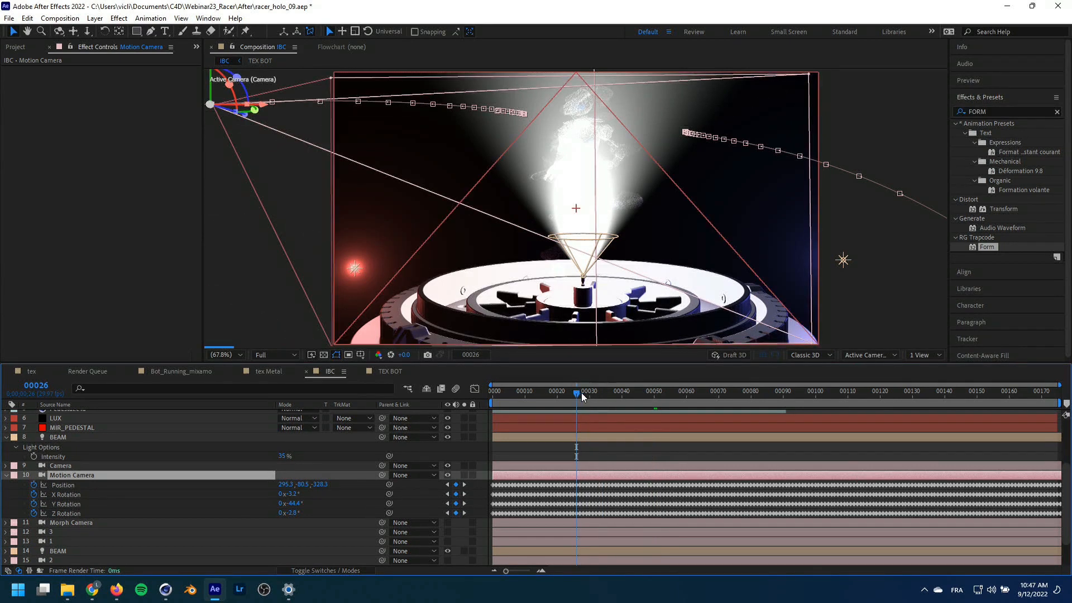
click(727, 393)
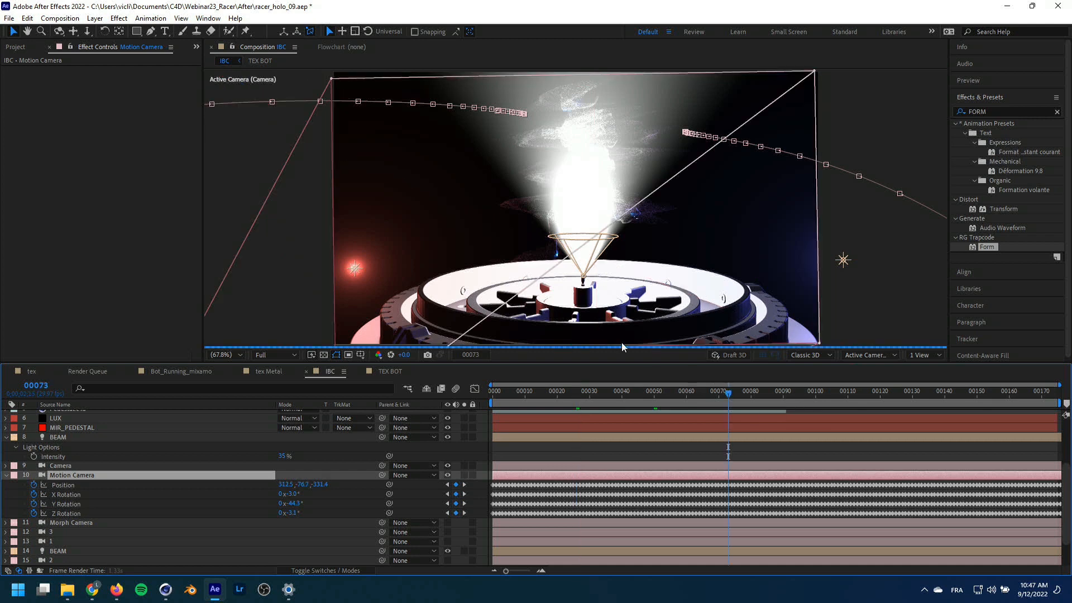
click(185, 372)
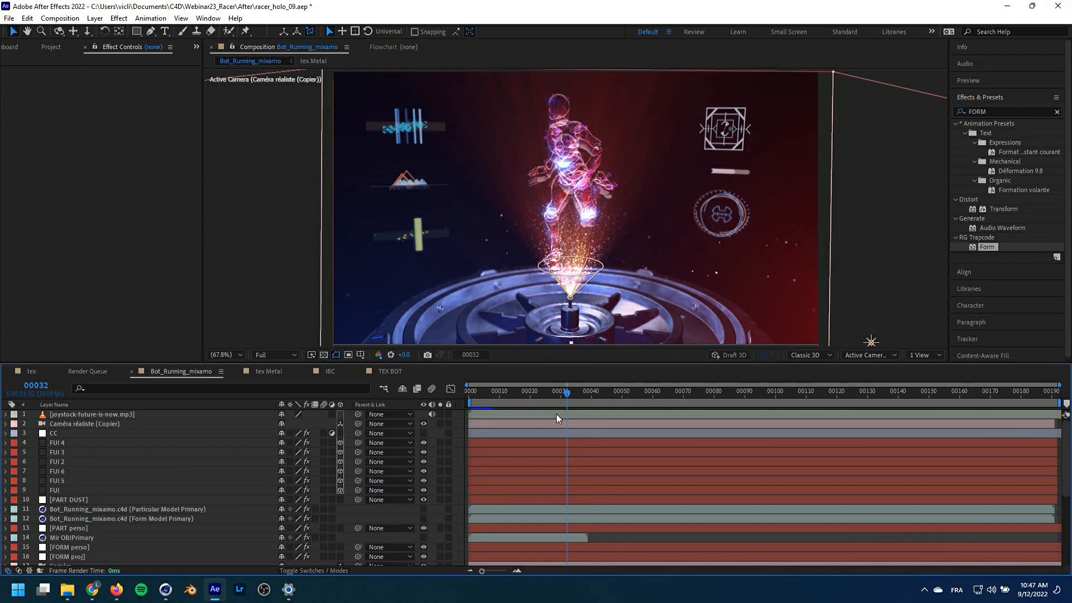